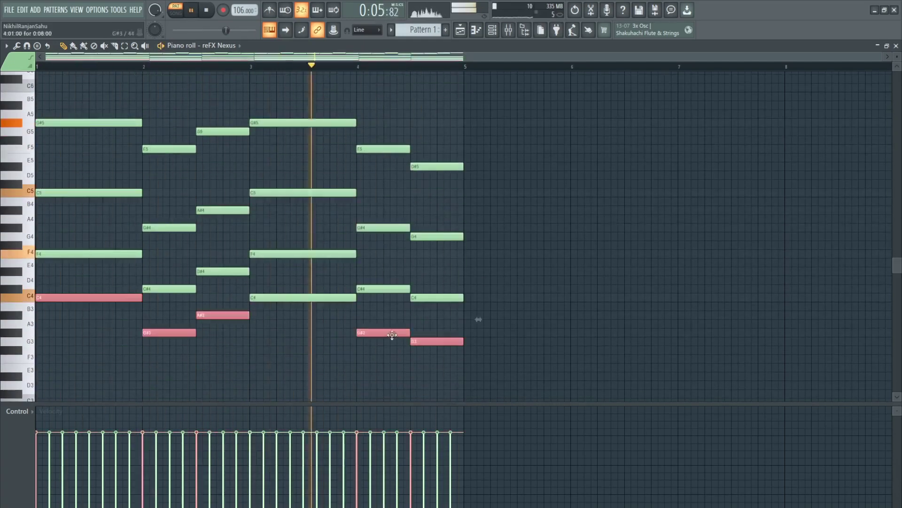
Step: Close the Nexus plugin window and open the reFX Nexus channel's piano roll
left_click_drag(98, 232, 207, 272)
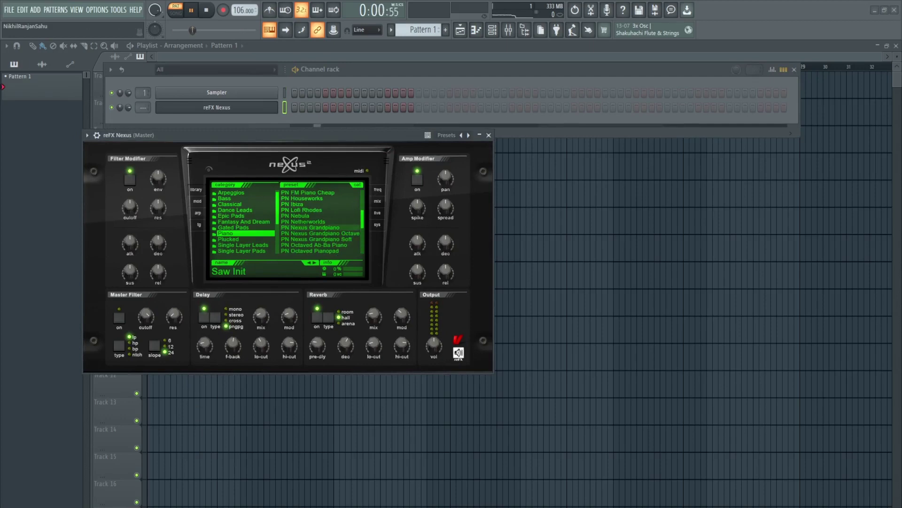
left_click(489, 135)
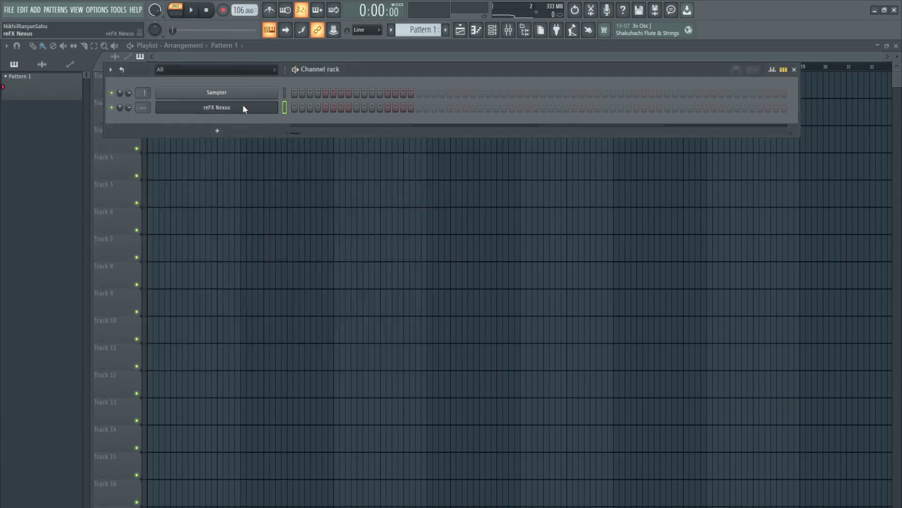
right_click(243, 109)
left_click(263, 114)
scroll(29, 261, "down", 3)
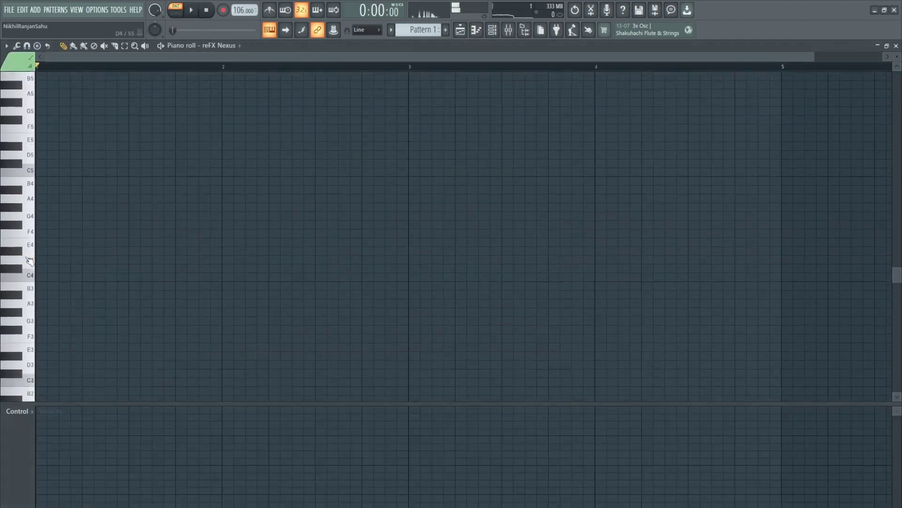
Step: Draw a one-bar chord in bar 1 with the notes F3, G#3 and C4
scroll(34, 262, "down", 2)
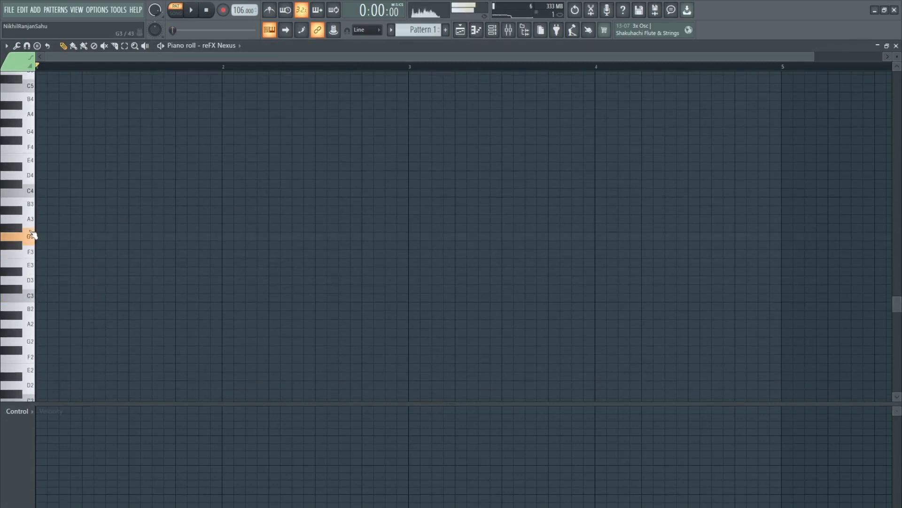
scroll(34, 231, "up", 1)
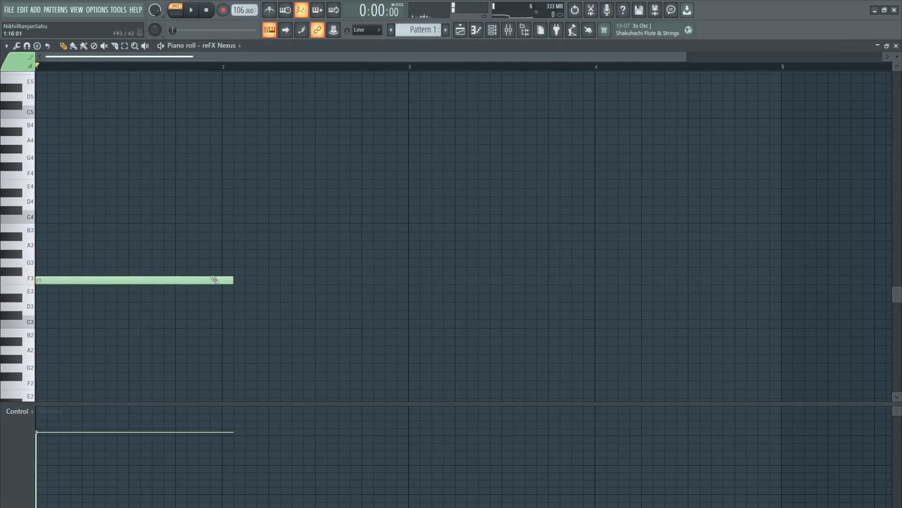
left_click_drag(51, 264, 15, 223)
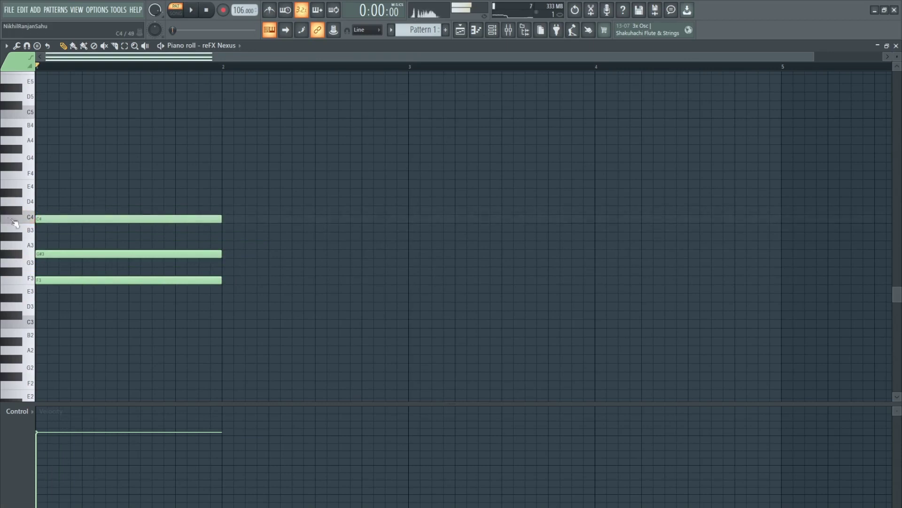
Step: Try raising the chord's middle note G#3 by one octave
key("y")
left_click_drag(113, 239, 119, 258)
key("ctrl+Up")
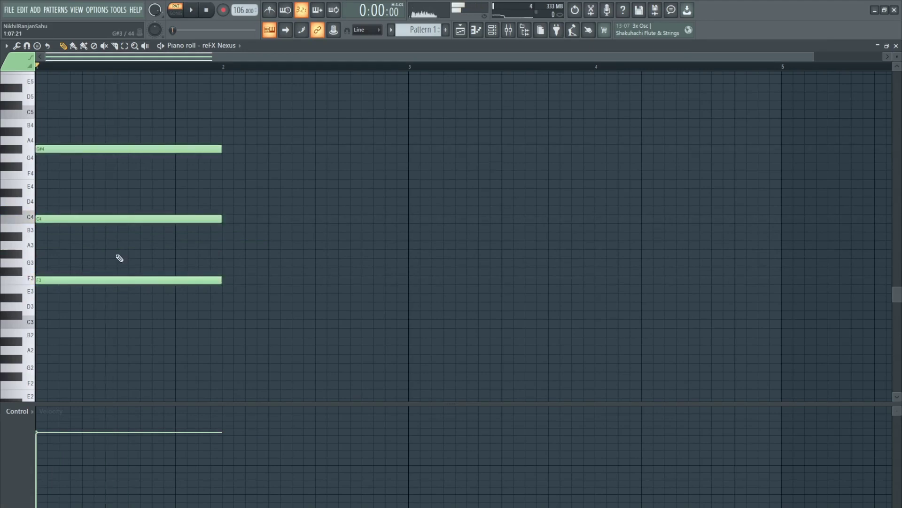
left_click(137, 232)
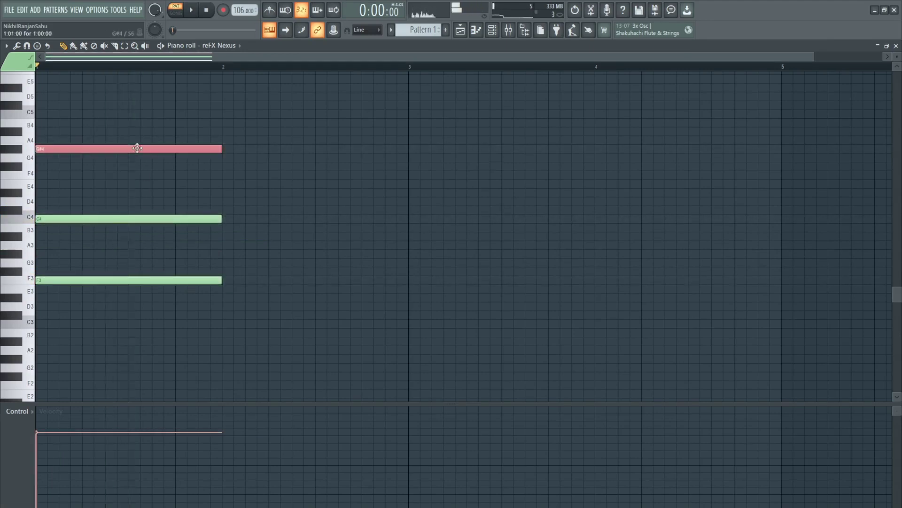
key("ctrl+Down")
Step: Copy the first chord into bar 2, change its notes to D#3, G3 and A#3, and play it back
key("ctrl+a")
left_click_drag(49, 281, 246, 300)
key("space")
left_click(246, 322)
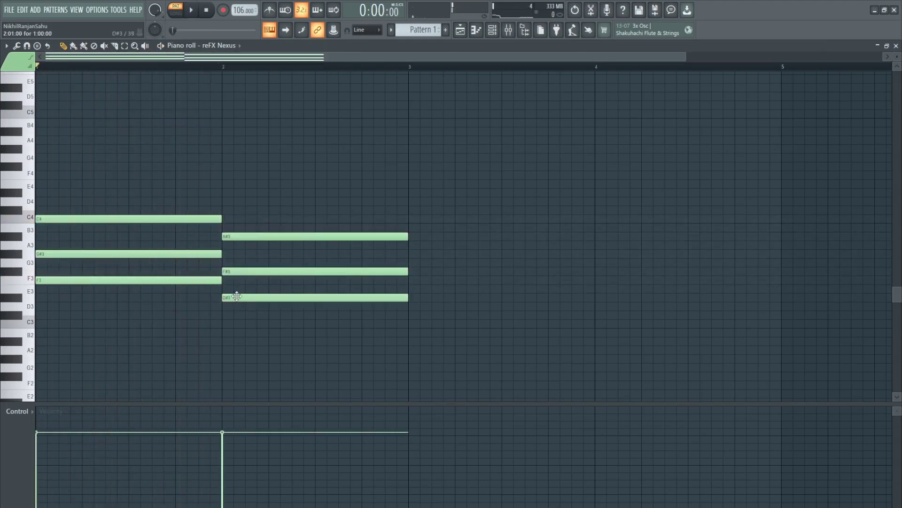
left_click_drag(239, 273, 238, 262)
left_click(167, 67)
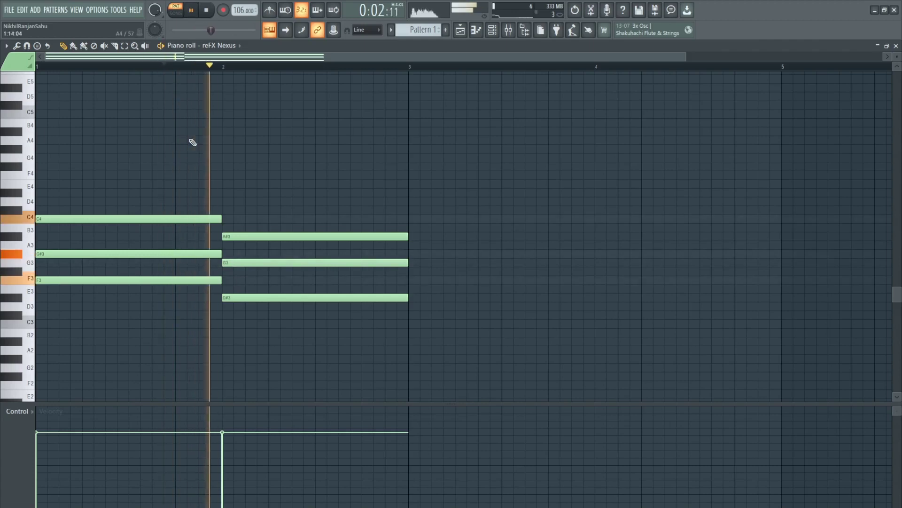
key("space")
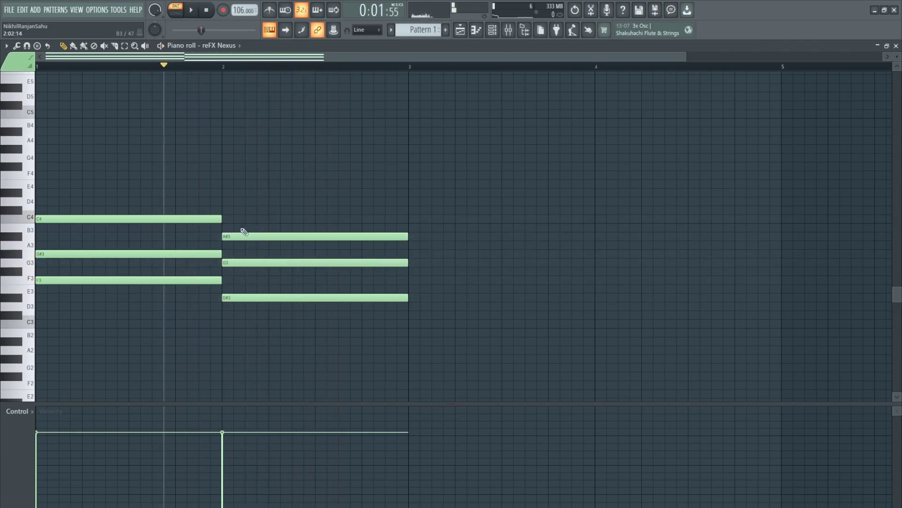
Step: Transpose both chords up one octave and play them back
key("ctrl+Up")
key("space")
scroll(244, 232, "up", 2)
key("space")
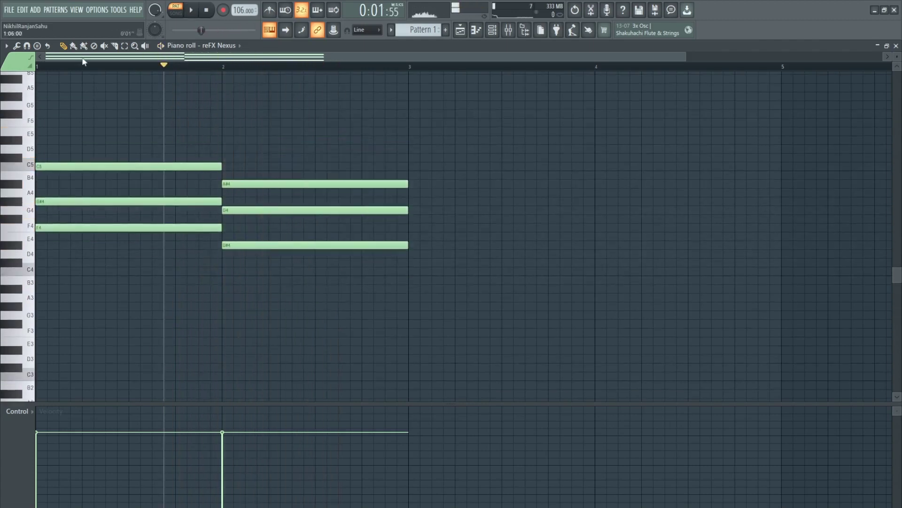
key("space")
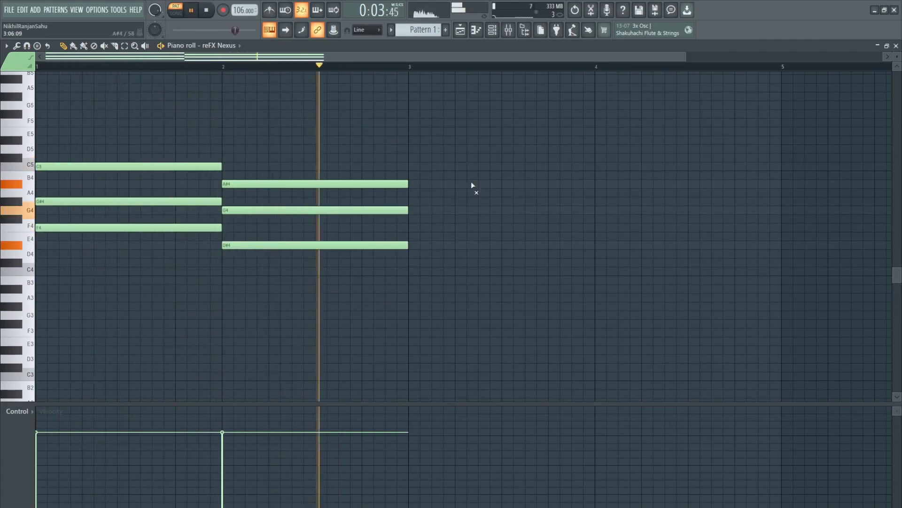
key("space")
Step: Shorten the bar 2 chord to half a bar and add a half-bar C#4, F4, G#4 chord after it
left_click_drag(309, 160, 350, 261)
key("ctrl+d")
key("space")
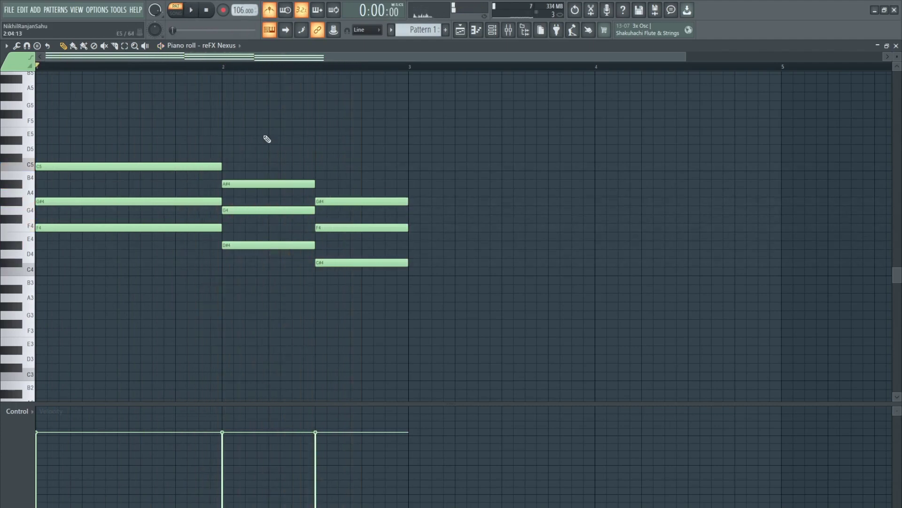
Step: During playback, change the first half-bar chord in bar 2 to C#4, F4, G#4 and the second to D#4, G4, A#4
key("space")
left_click_drag(300, 171, 253, 264)
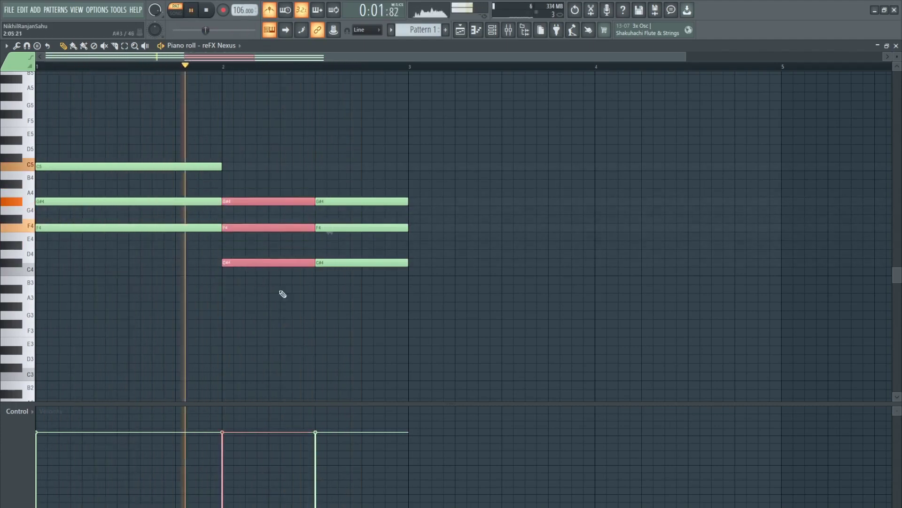
left_click_drag(352, 162, 339, 244)
left_click(355, 286, "ctrl")
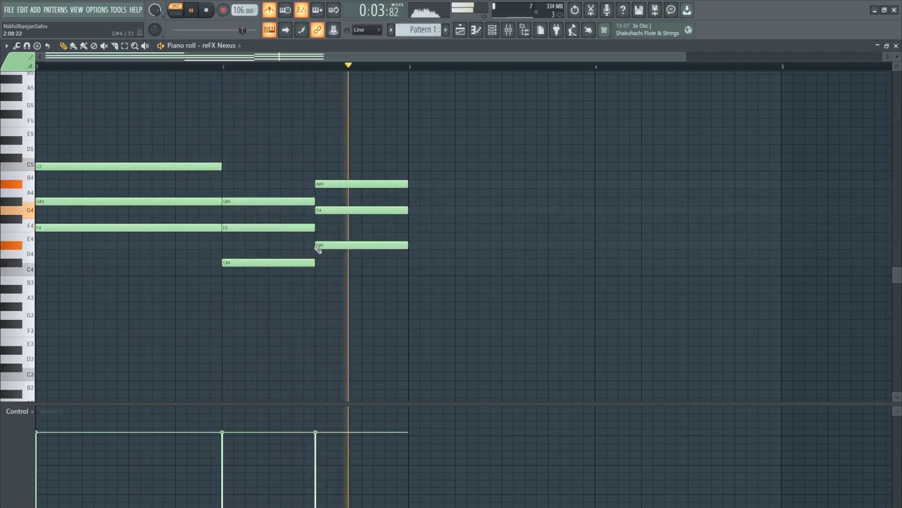
key("space")
Step: Copy the bar 1 chord to bar 3 and play the progression
left_click_drag(153, 143, 440, 225)
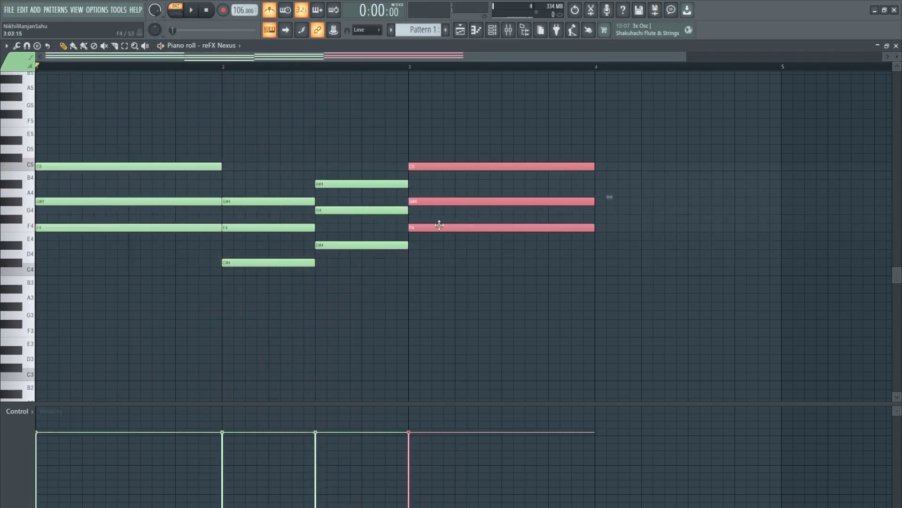
left_click(450, 270, "ctrl")
key("space")
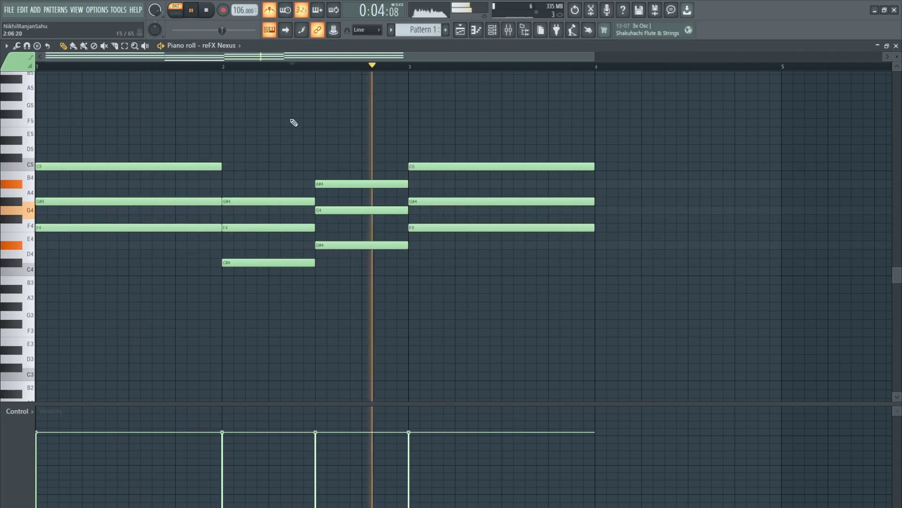
scroll(342, 142, "down", 2)
key("space")
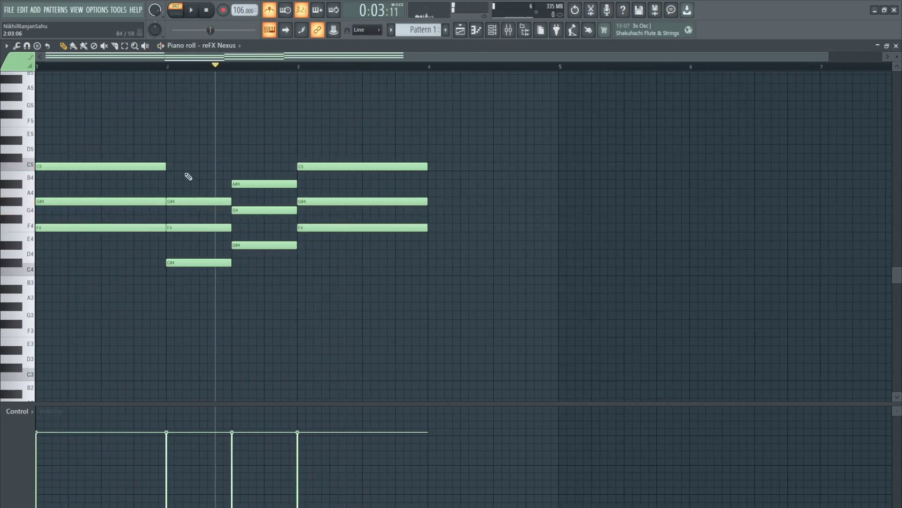
Step: Fill bar 4 with copied half-bar chords, C#4, F4, G#4 followed by C4, D#4, G4, and play the result
left_click_drag(189, 176, 221, 282)
left_click_drag(179, 261, 512, 272)
key("space")
left_click(512, 292, "ctrl")
key("space")
key("space")
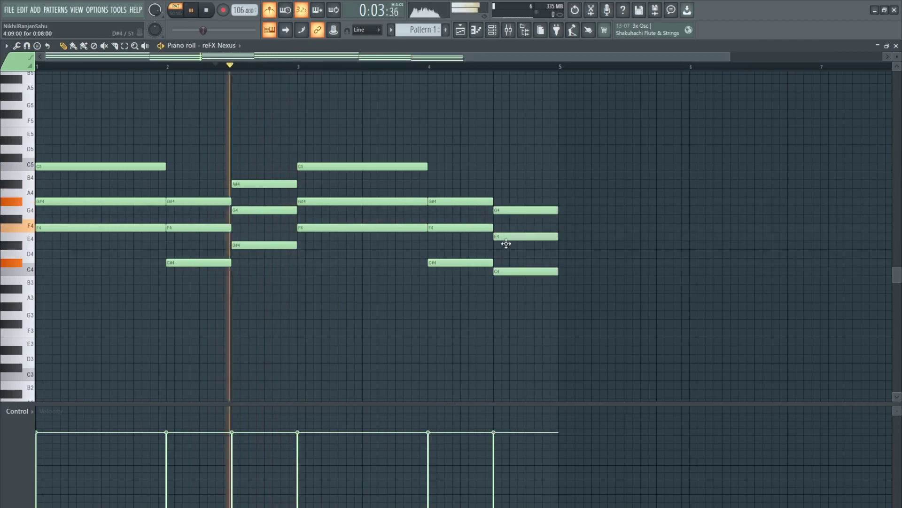
left_click_drag(506, 238, 506, 246)
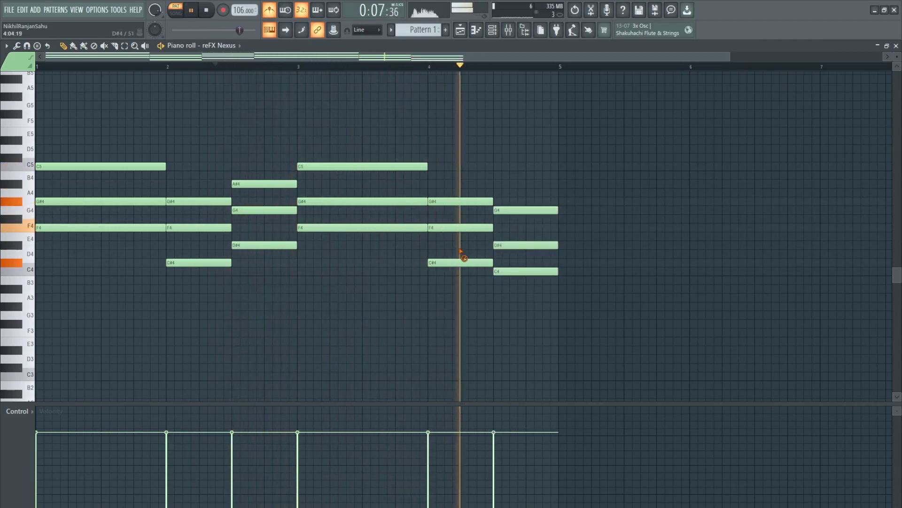
key("space")
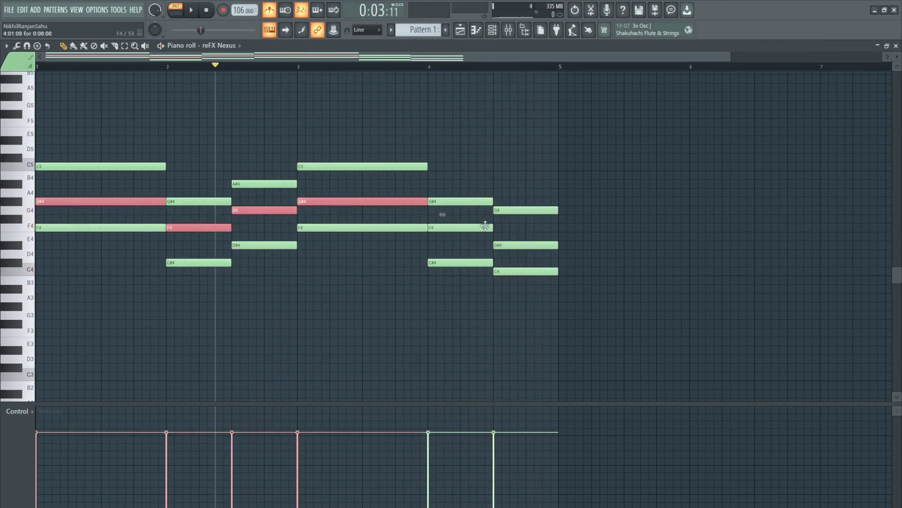
Step: Raise the middle note of every chord by one octave and play the progression
key("ctrl+Up")
key("ctrl+d")
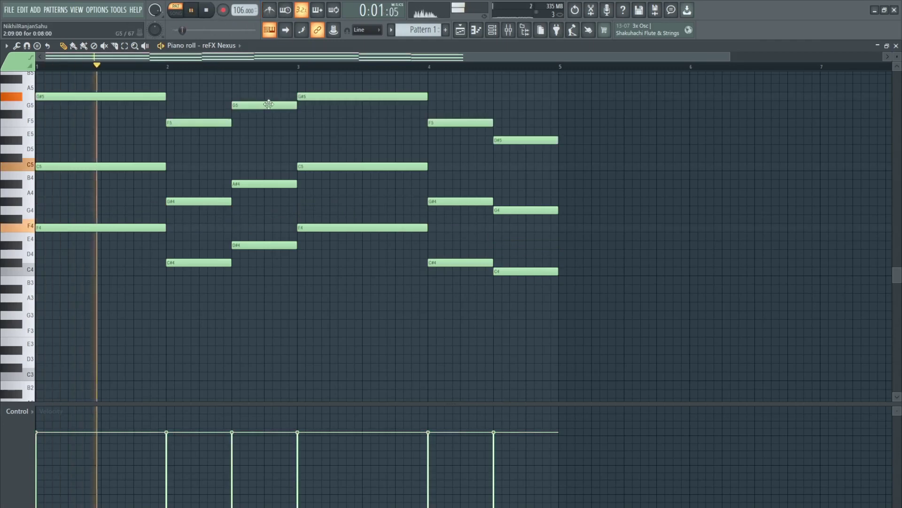
scroll(238, 115, "up", 2)
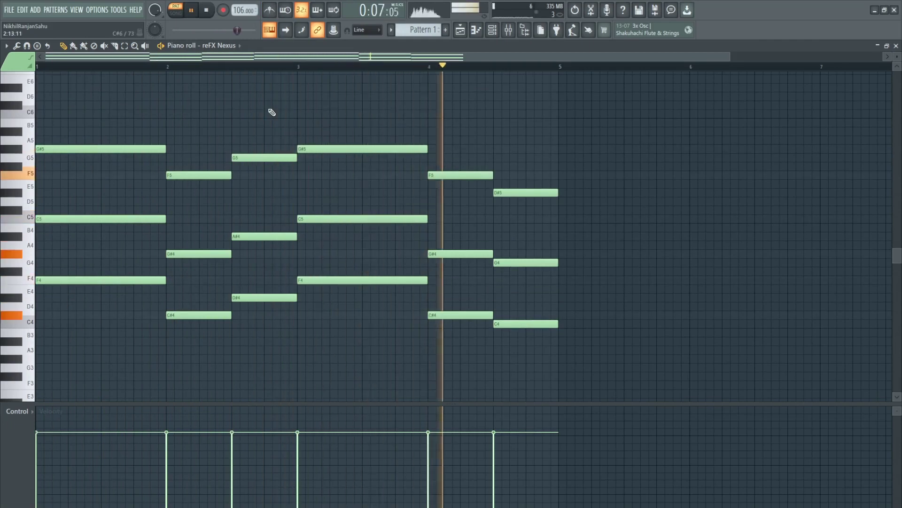
scroll(272, 102, "down", 1)
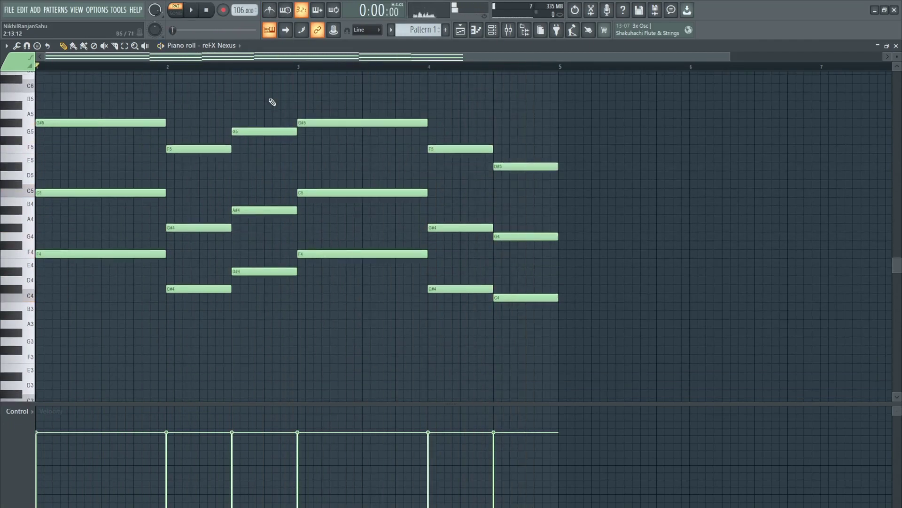
Step: Try the whole progression one octave lower during playback
key("ctrl+Down")
key("space")
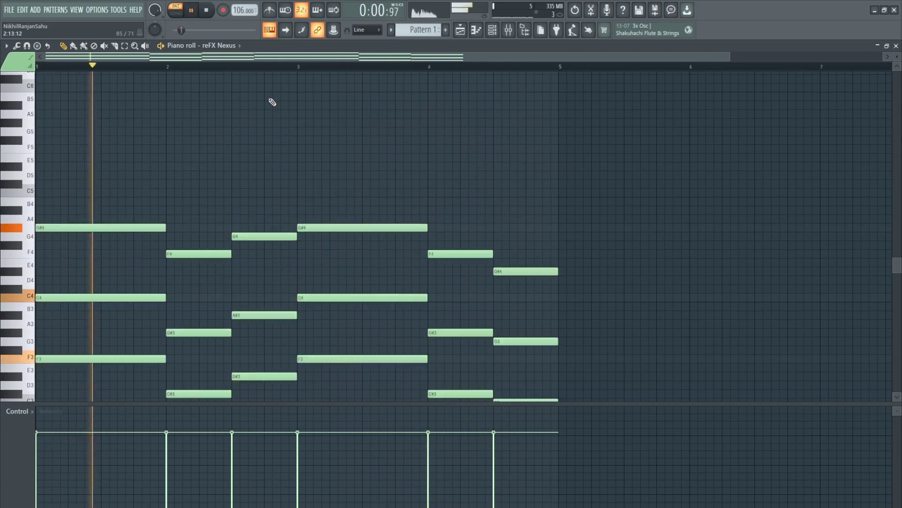
scroll(305, 57, "down", 2)
scroll(322, 71, "down", 2)
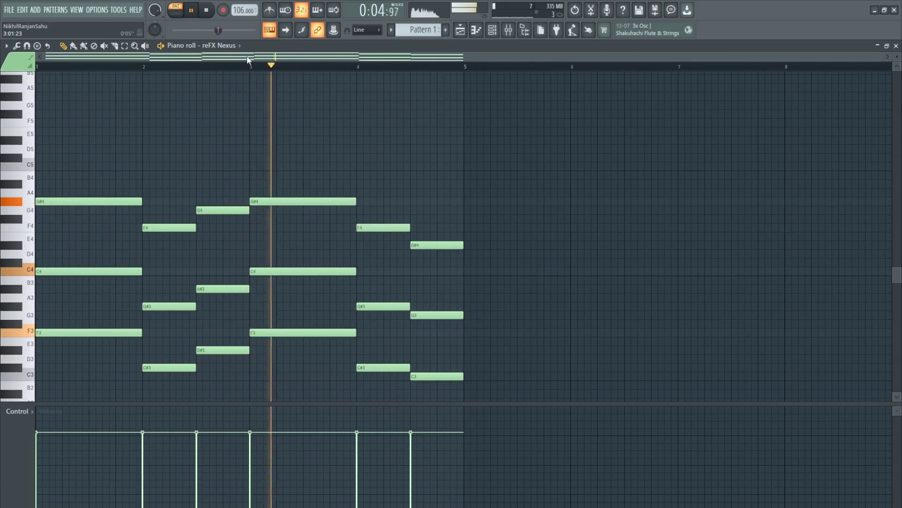
key("ctrl+Up")
key("space")
Step: Draw a melody of two-step notes G#6, G6, F6 and G6 at the start of bar 1, above the chords
scroll(203, 204, "up", 4)
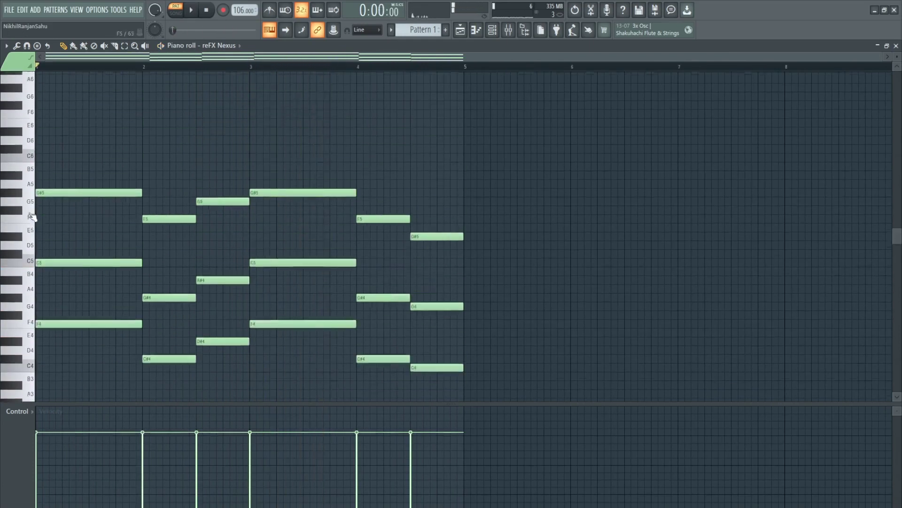
scroll(33, 129, "up", 1)
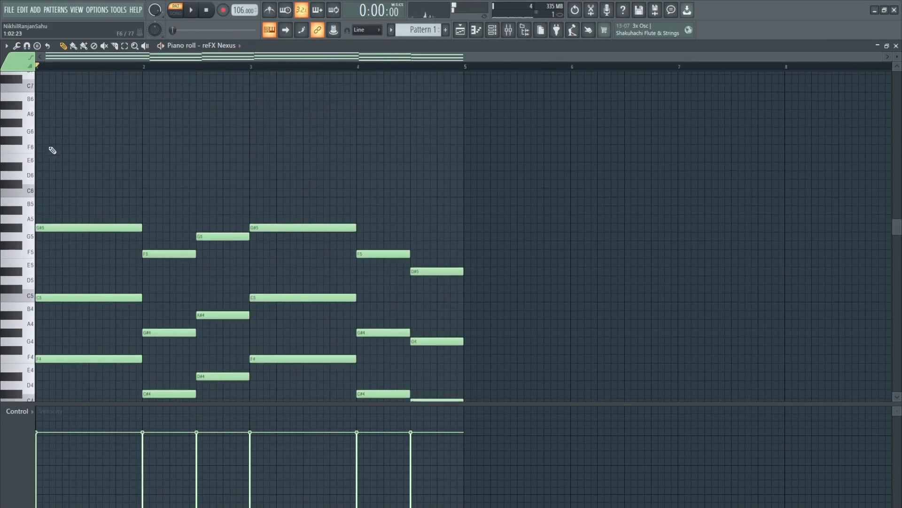
left_click(50, 140)
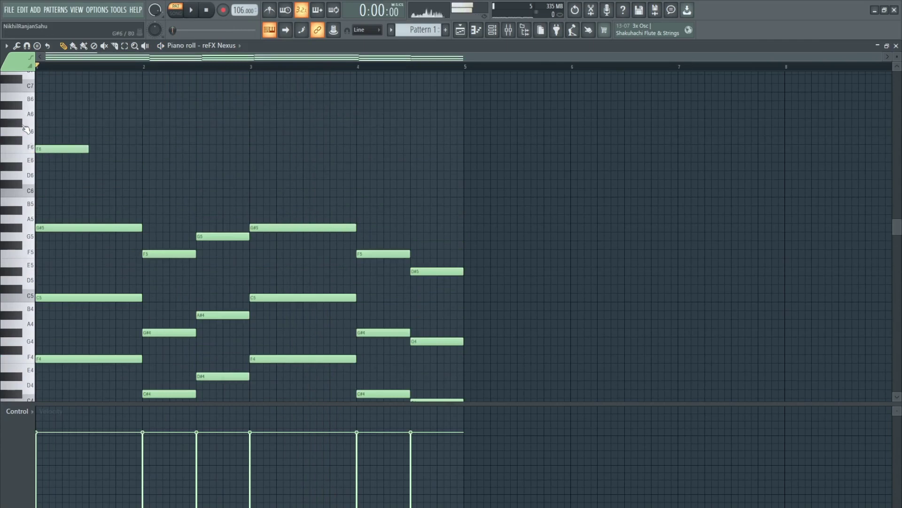
left_click_drag(55, 151, 53, 124)
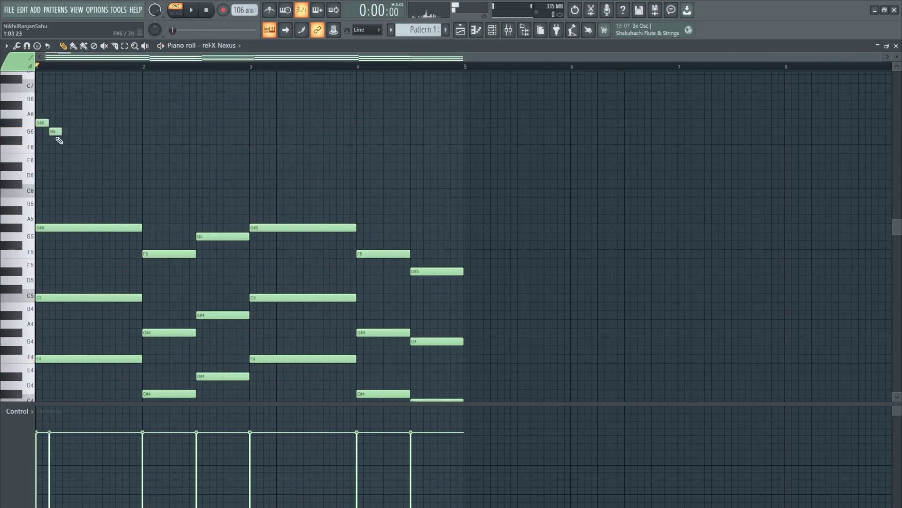
key("space")
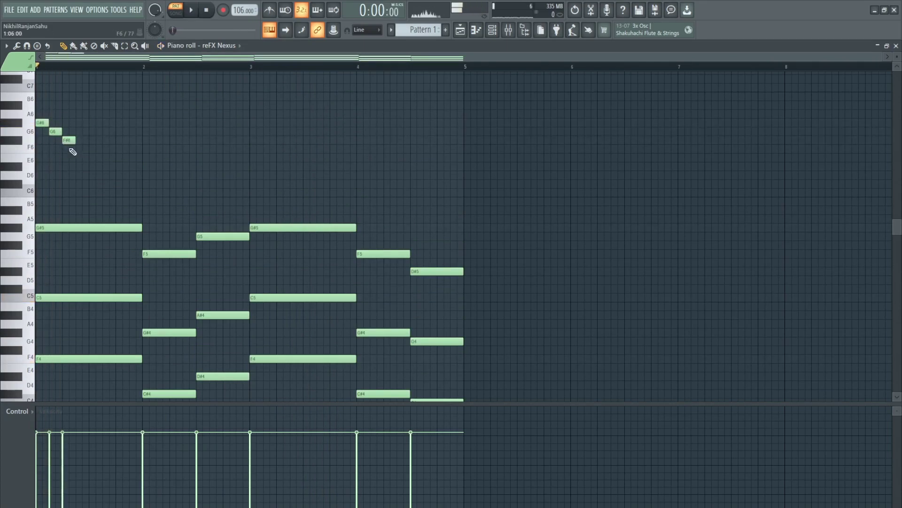
left_click(69, 147)
key("space")
key("space")
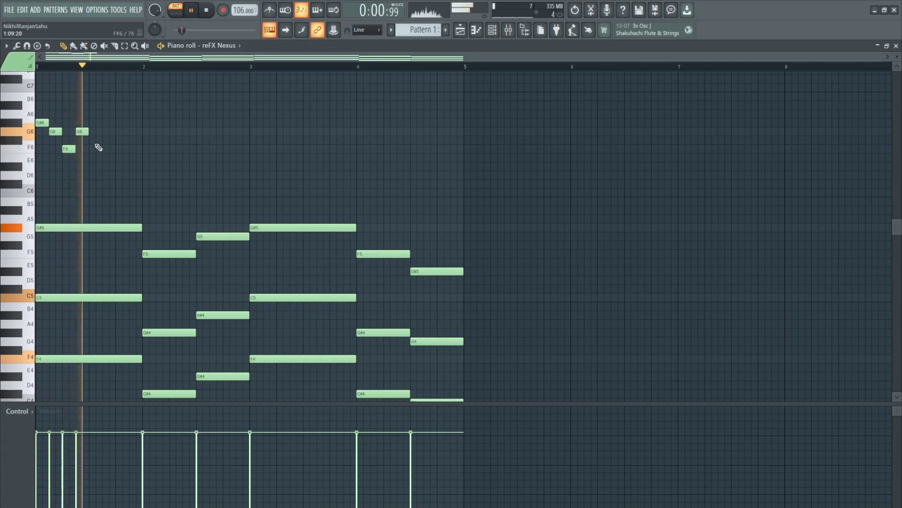
Step: Add two-step G6 and G#6 notes at the end of bar 1 and play the melody
left_click(120, 132)
key("space")
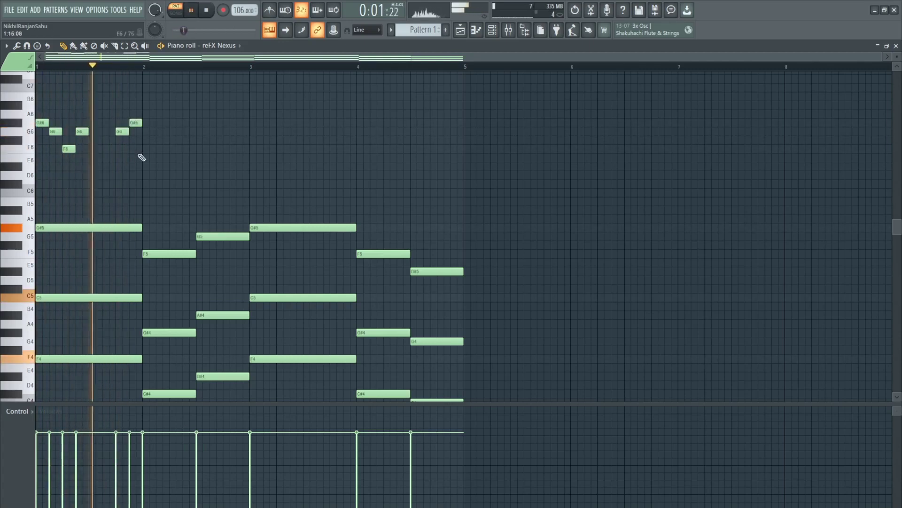
key("space")
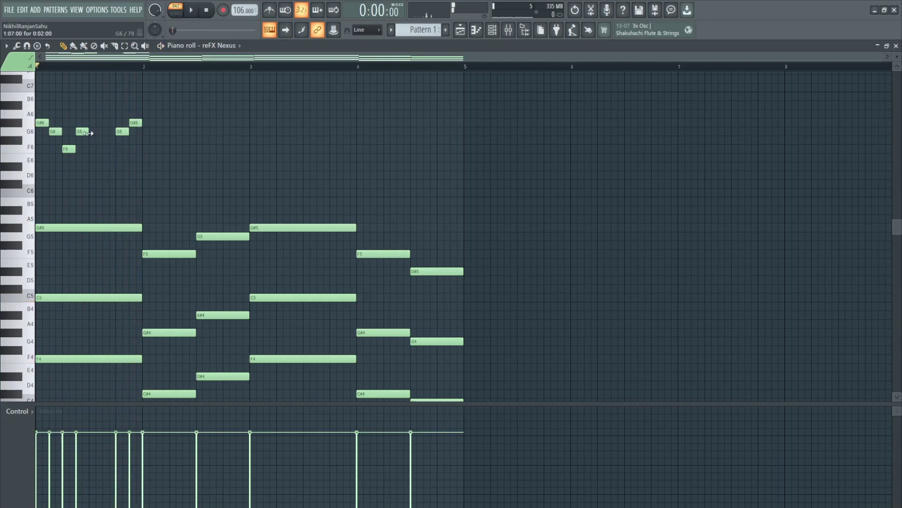
Step: Try lengthening the fourth melody note G6 up to the next G6 and adding a two-step F6 at the start of bar 2
left_click_drag(111, 133, 118, 133)
key("space")
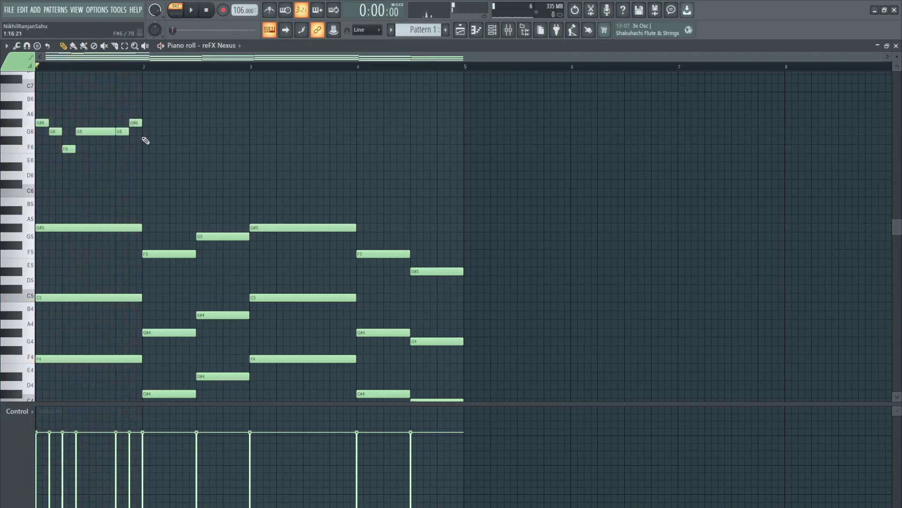
key("space")
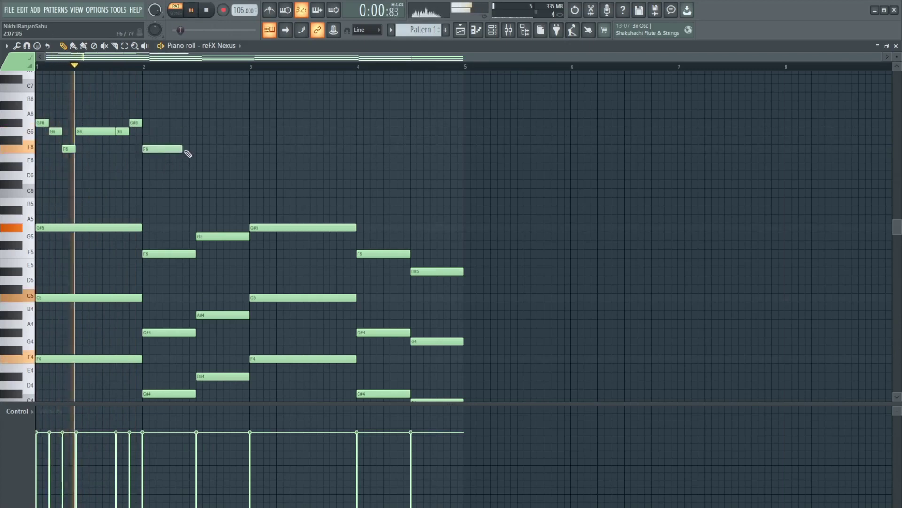
left_click_drag(182, 150, 156, 150)
key("space")
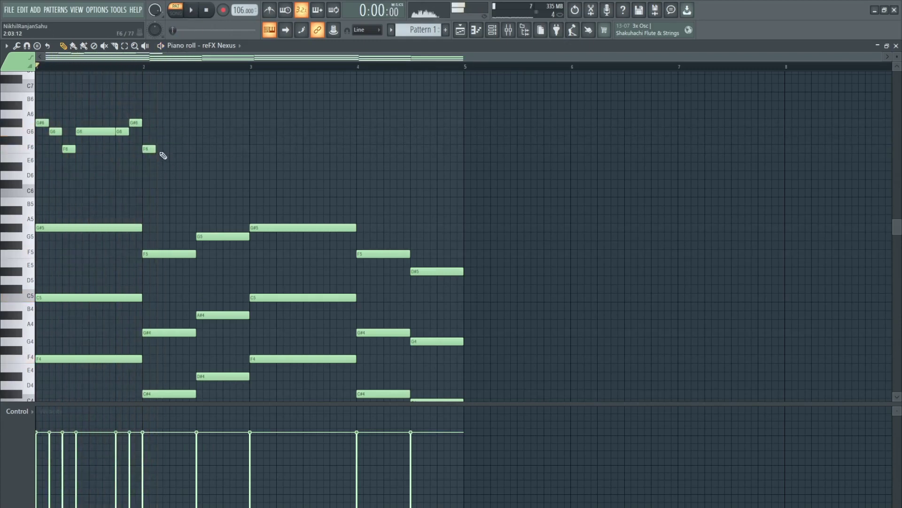
Step: Rework the bar 1 melody into eight two-step notes: G#6, G6, A#6, G6, G#6, G6, A#6 and G#6, checking it by playback
left_click(69, 148)
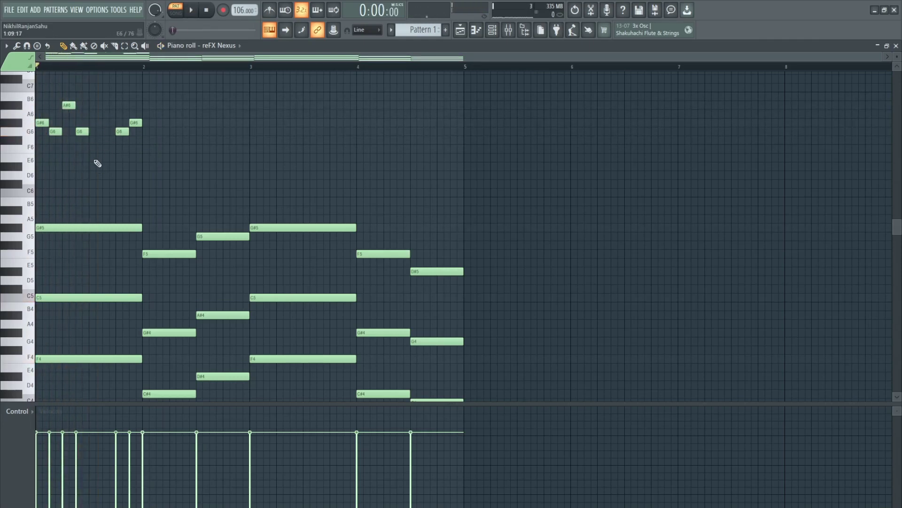
key("space")
left_click(95, 114)
key("space")
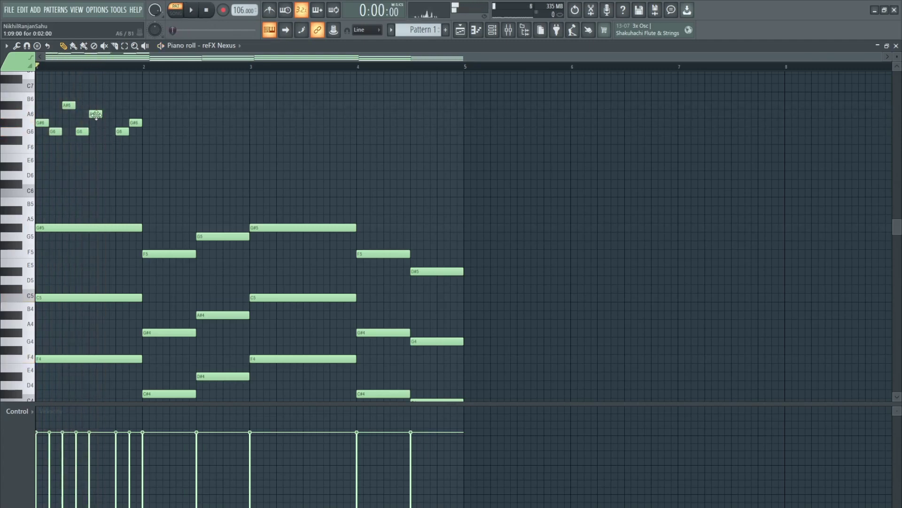
key("space")
left_click(109, 132)
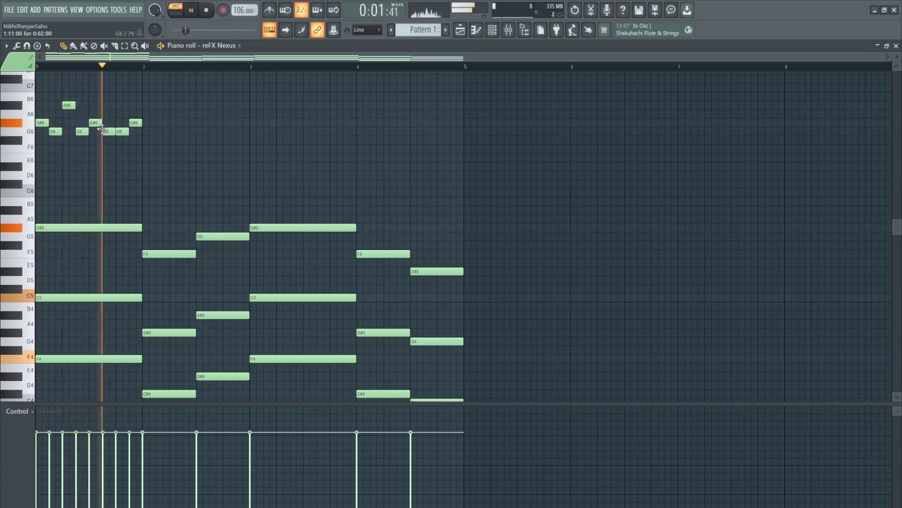
key("space")
key("space")
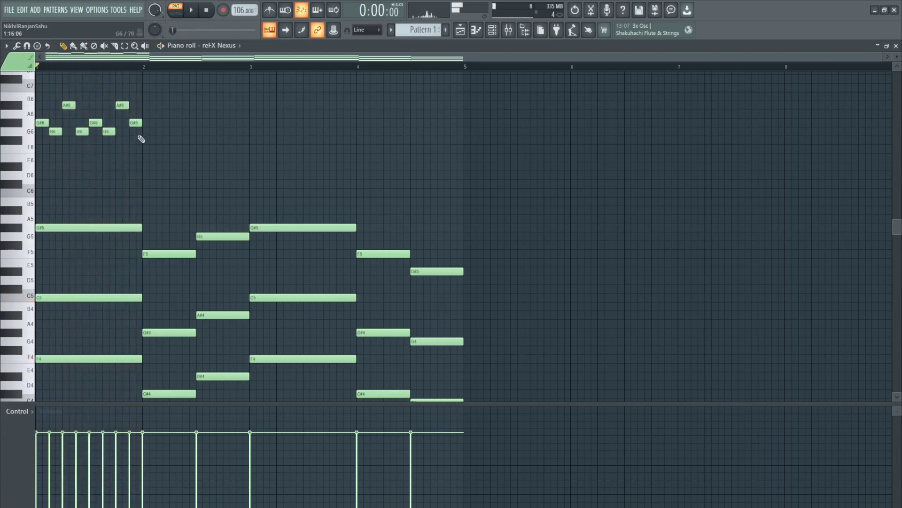
Step: Copy the bar 1 melody into bar 2 and change its last three notes to A#6, G#6 and G6
left_click_drag(147, 92, 151, 123)
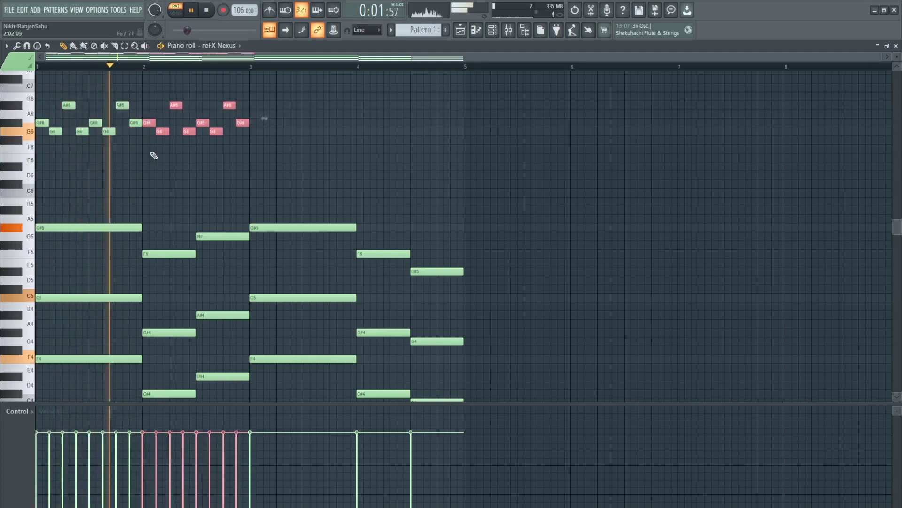
left_click(154, 156, "ctrl")
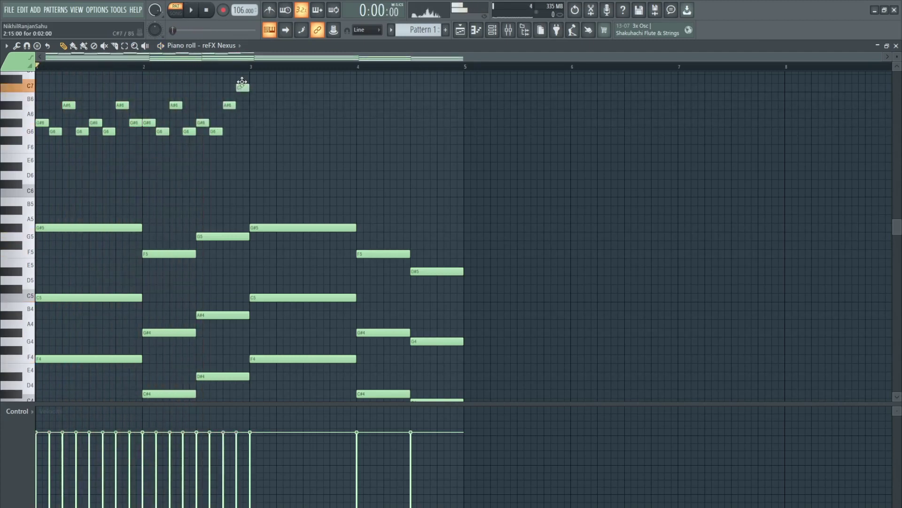
key("space")
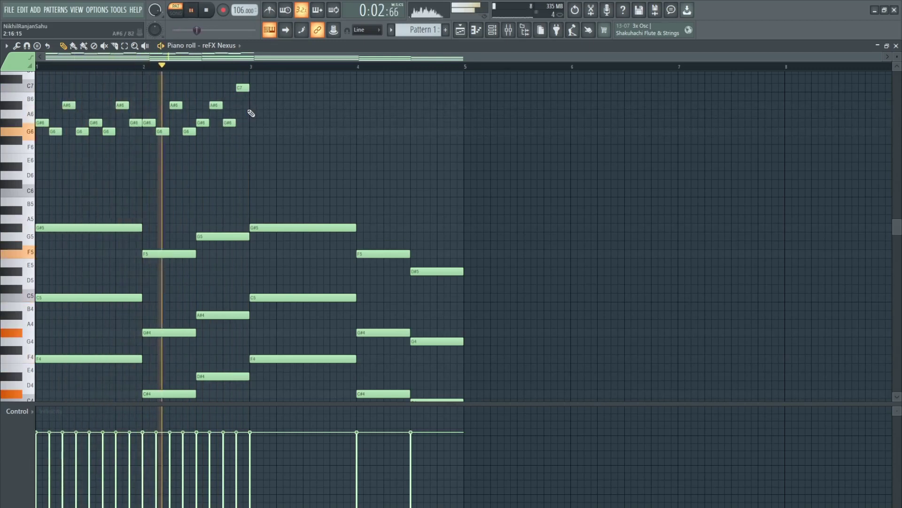
key("space")
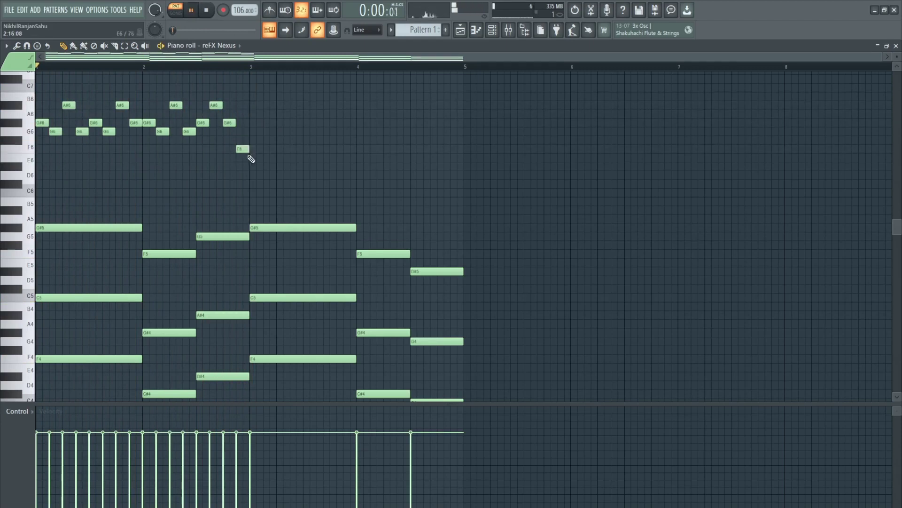
scroll(205, 133, "up", 1)
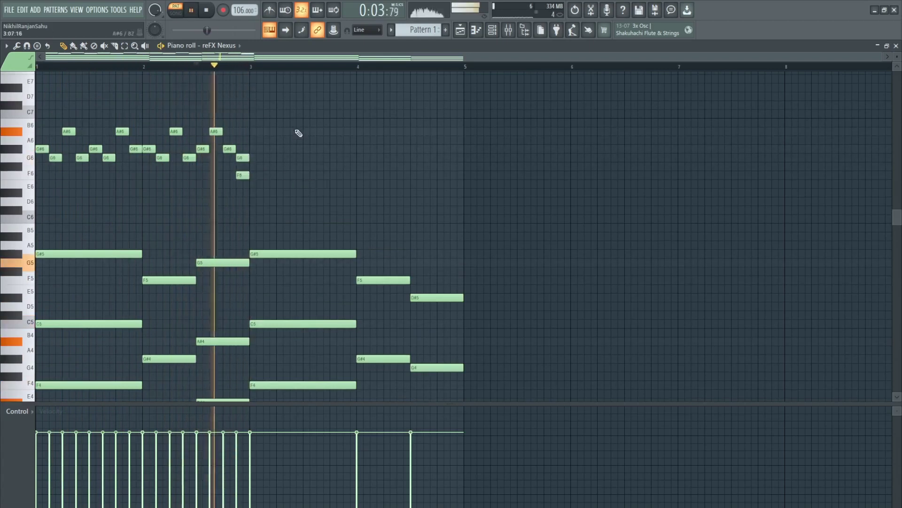
right_click(242, 175)
key("space")
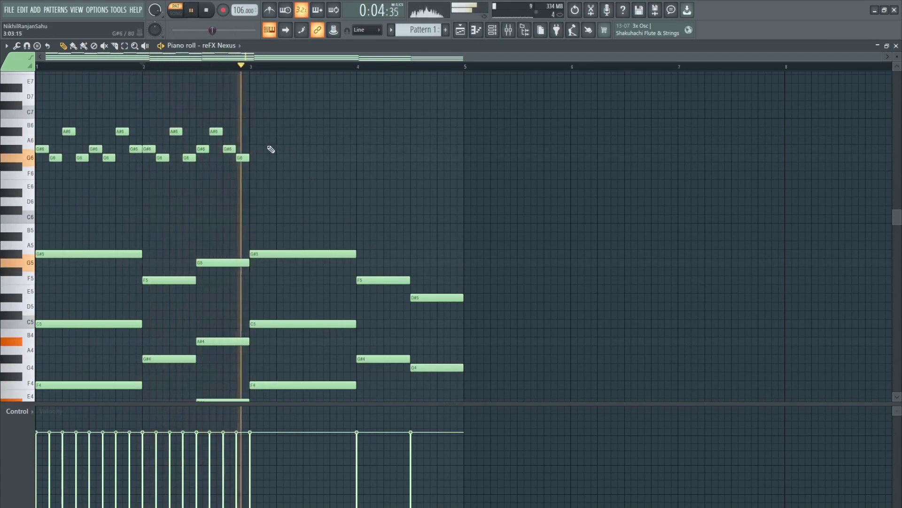
Step: Copy the two-bar melody into bars 3 and 4 and play it
key("space")
left_click_drag(273, 104, 40, 202)
left_click_drag(44, 147, 259, 147)
key("space")
left_click(262, 205, "ctrl")
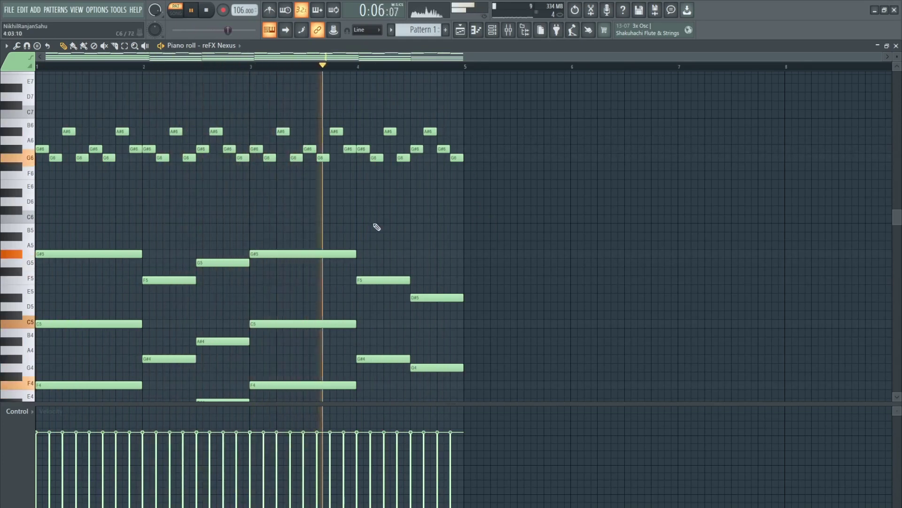
Step: Change the last five melody notes of bar 4 to F6, G6, G#6, A#6 and C7, and listen to the loop
left_click_drag(456, 158, 456, 113)
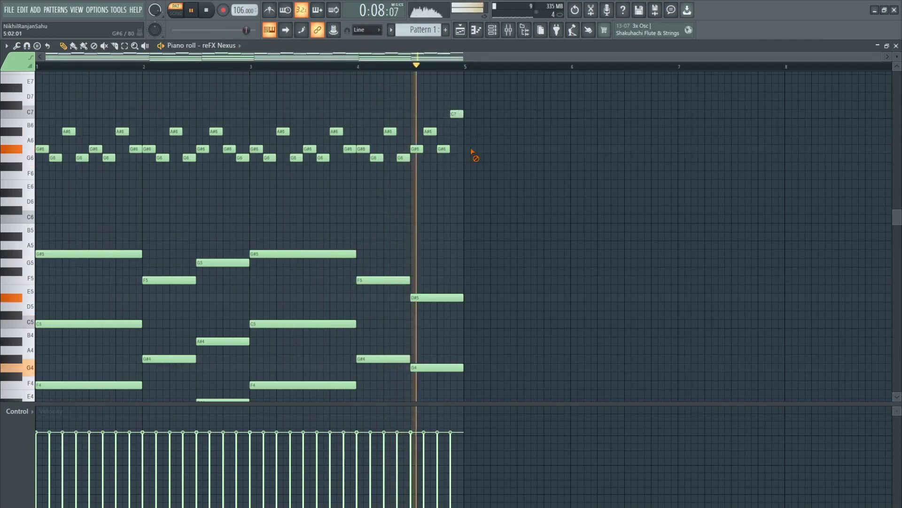
key("space")
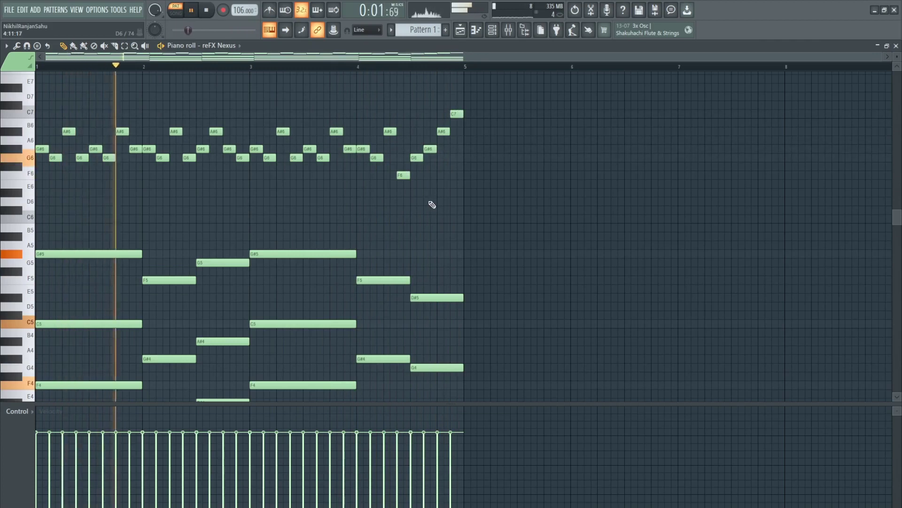
scroll(432, 205, "down", 5)
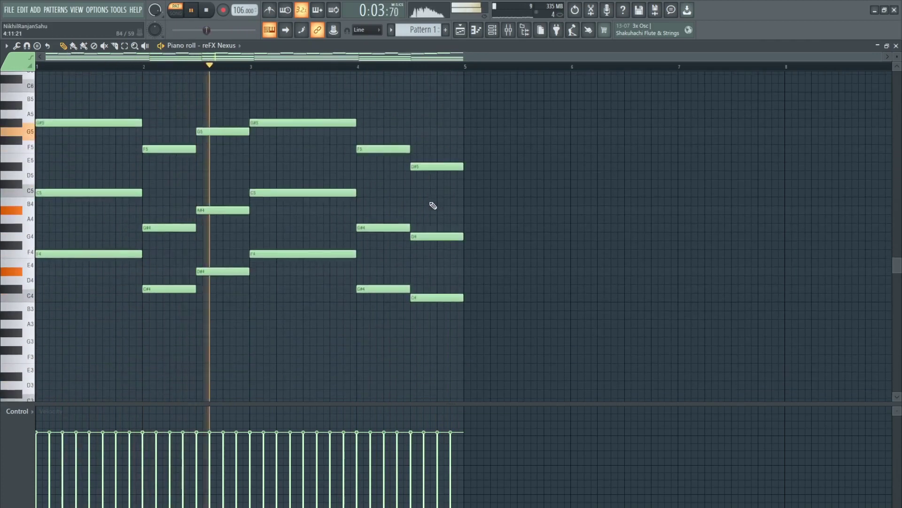
scroll(432, 207, "up", 4)
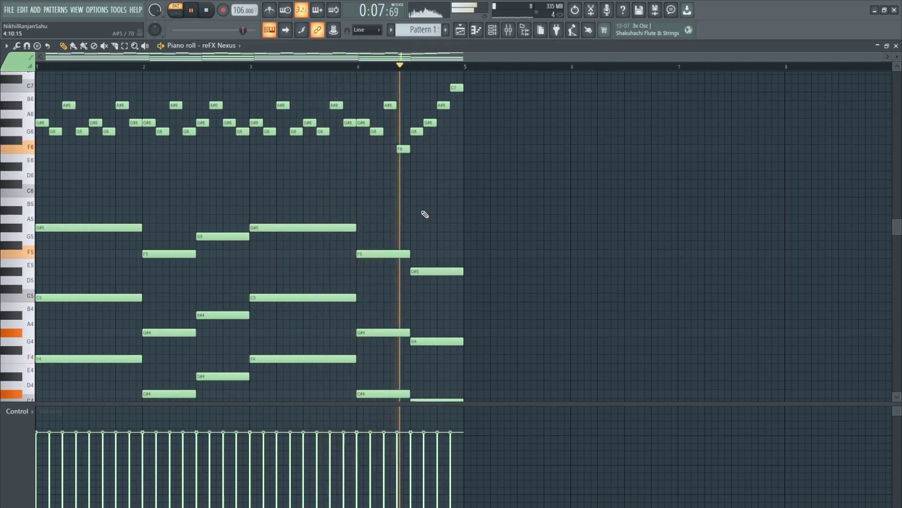
key("space")
Step: Duplicate the middle note of every chord one octave lower and play the result
scroll(376, 195, "down", 3)
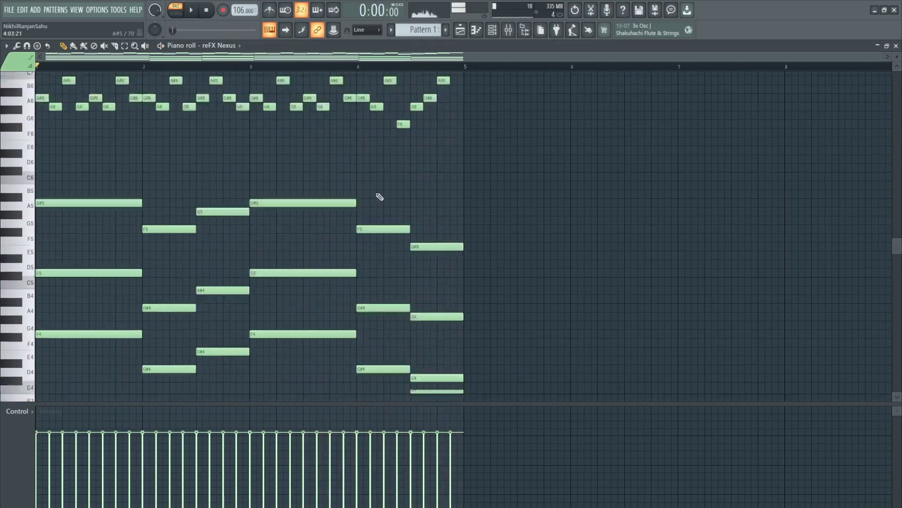
scroll(53, 298, "down", 4)
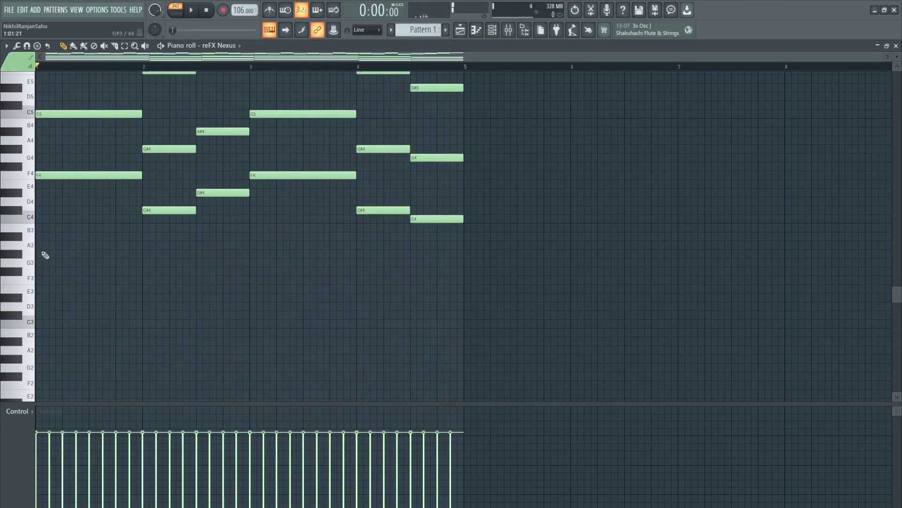
scroll(45, 254, "up", 3)
left_click_drag(73, 181, 445, 240)
key("ctrl+c")
key("ctrl+v")
key("ctrl+Down")
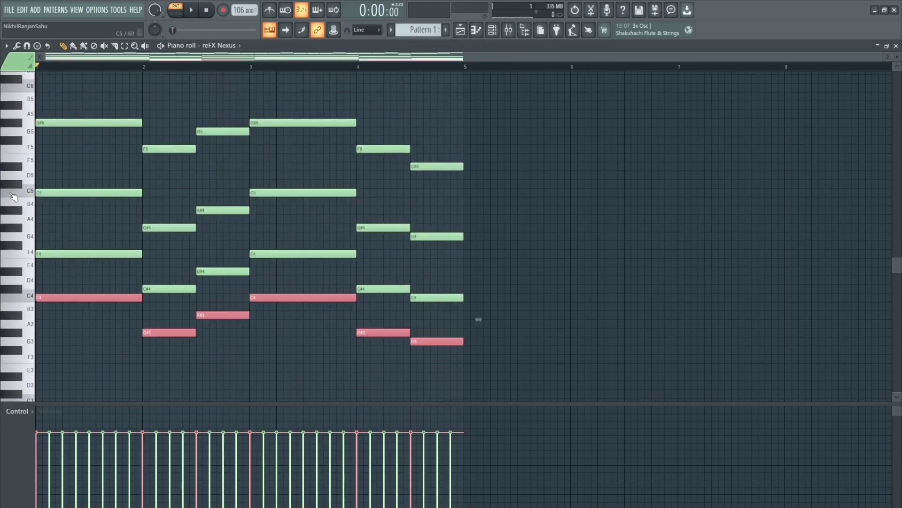
key("space")
left_click(105, 233, "ctrl")
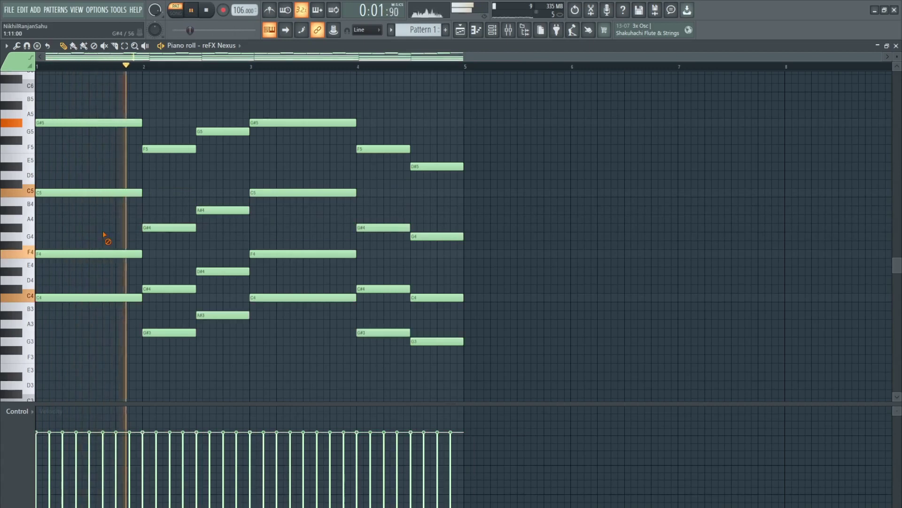
Step: Lower the velocity of all the new bottom chord notes, including the C4 in bar 3, to one common level
left_click(108, 298, "ctrl+shift")
left_click_drag(174, 312, 267, 344)
left_click_drag(372, 331, 412, 344)
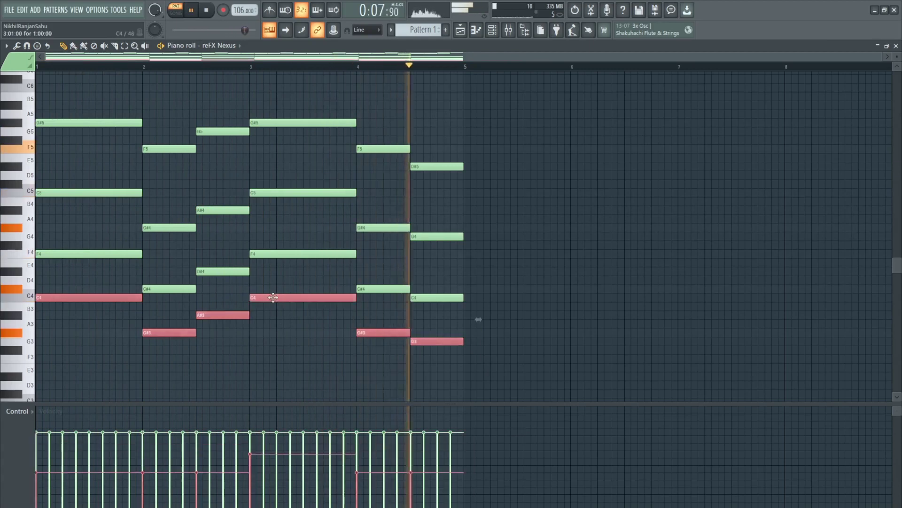
left_click(290, 307)
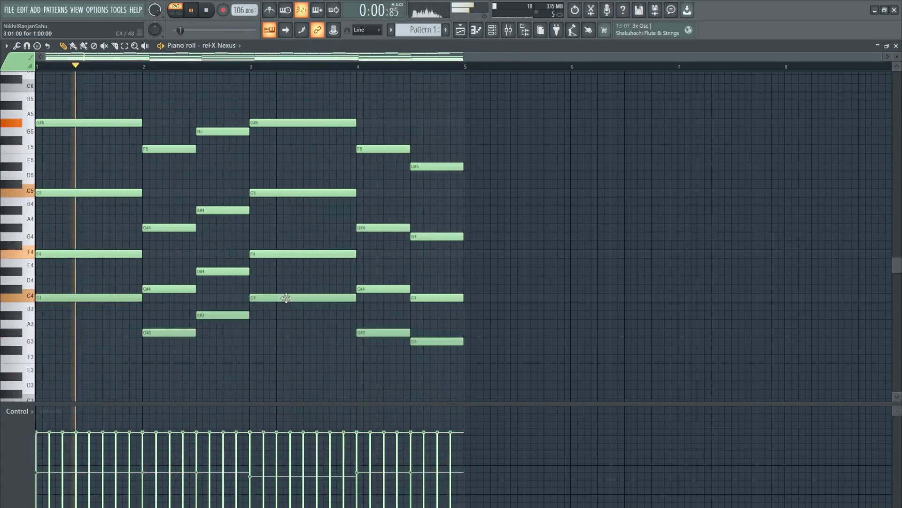
Step: Slightly lower the velocity of the F4-row chord notes and the C5-row chord notes, keeping both louder than the bottom notes
scroll(284, 297, "up", 2)
left_click(121, 306, "ctrl")
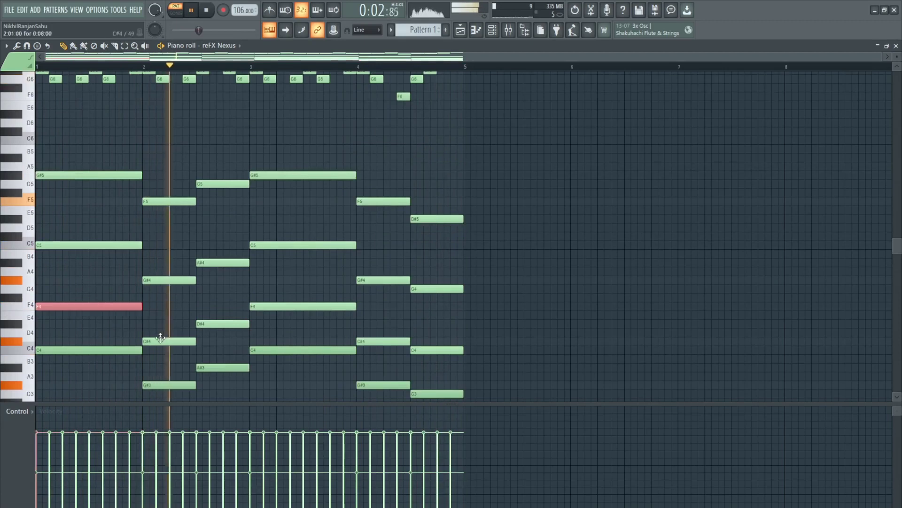
left_click(170, 340, "ctrl")
left_click(209, 324, "ctrl")
left_click(300, 306, "ctrl")
left_click(383, 340, "ctrl")
left_click(425, 350, "ctrl")
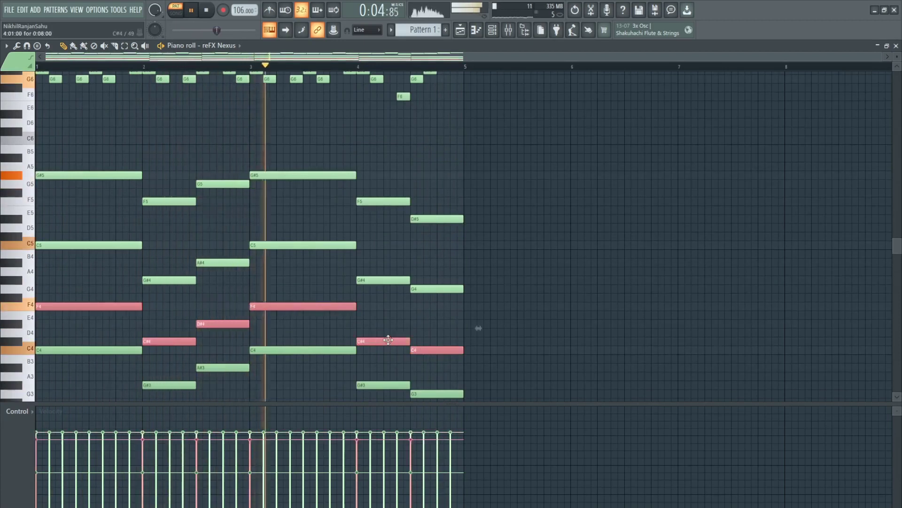
left_click(570, 323)
left_click_drag(99, 233, 216, 284)
left_click_drag(278, 241, 444, 292)
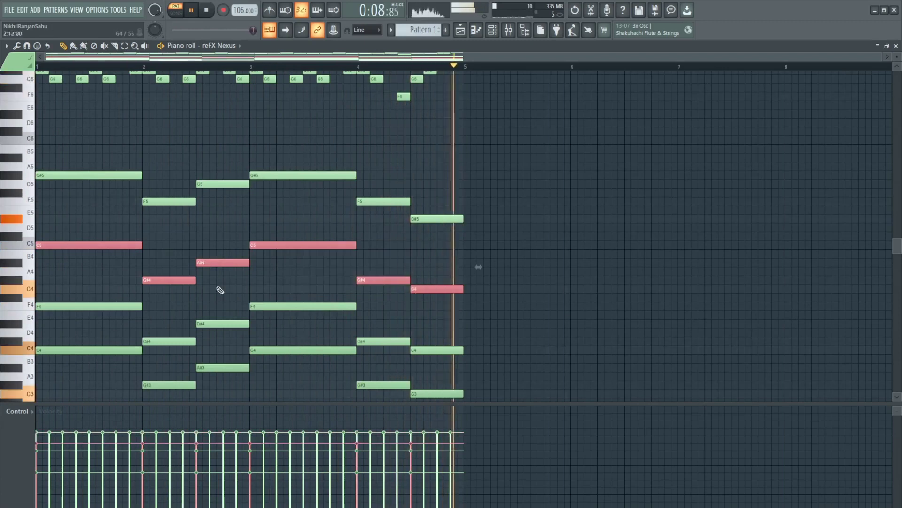
key("space")
Step: Select the entire four-bar melody and raise it by one octave
scroll(499, 203, "up", 4)
left_click(485, 196)
left_click_drag(491, 92, 37, 215)
key("ctrl+Up")
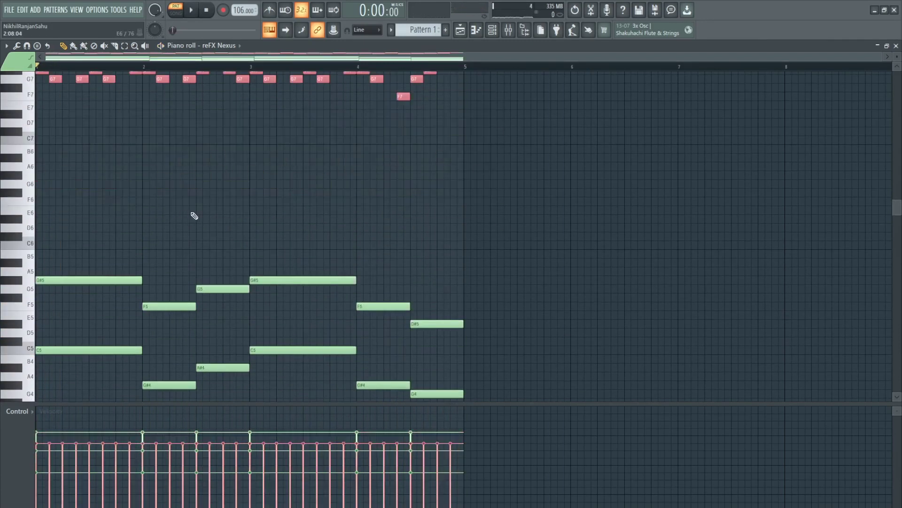
Step: Lower the velocity of all melody notes during playback until they sit softly above the chords
scroll(194, 215, "down", 5)
key("space")
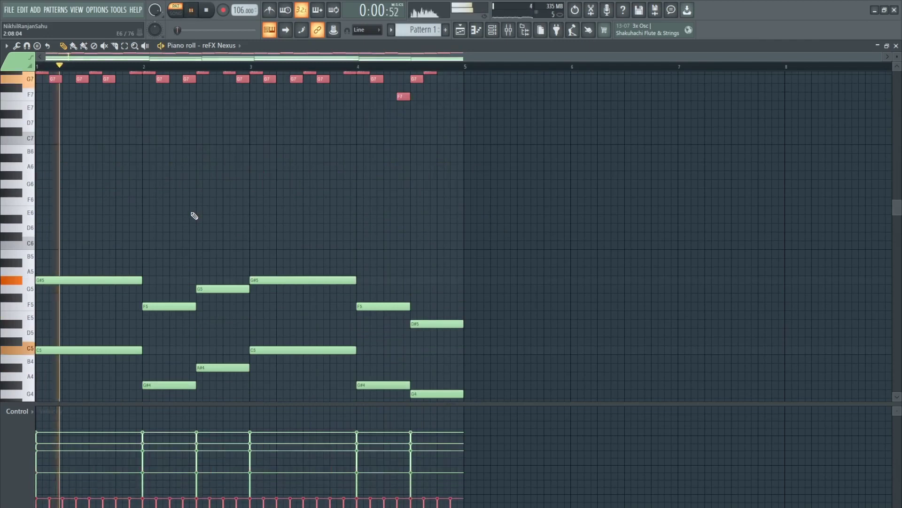
scroll(194, 215, "up", 3)
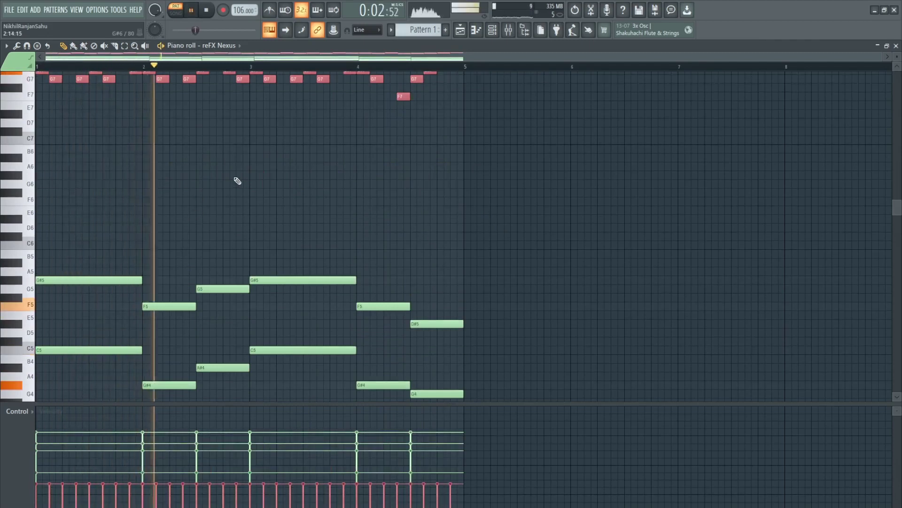
scroll(258, 177, "up", 2)
scroll(258, 177, "up", 2)
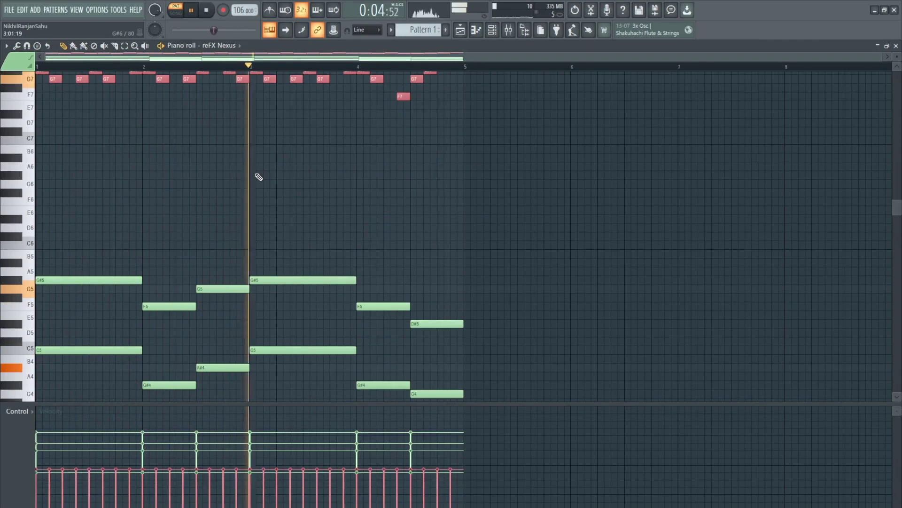
scroll(259, 177, "up", 3)
left_click(286, 229, "ctrl")
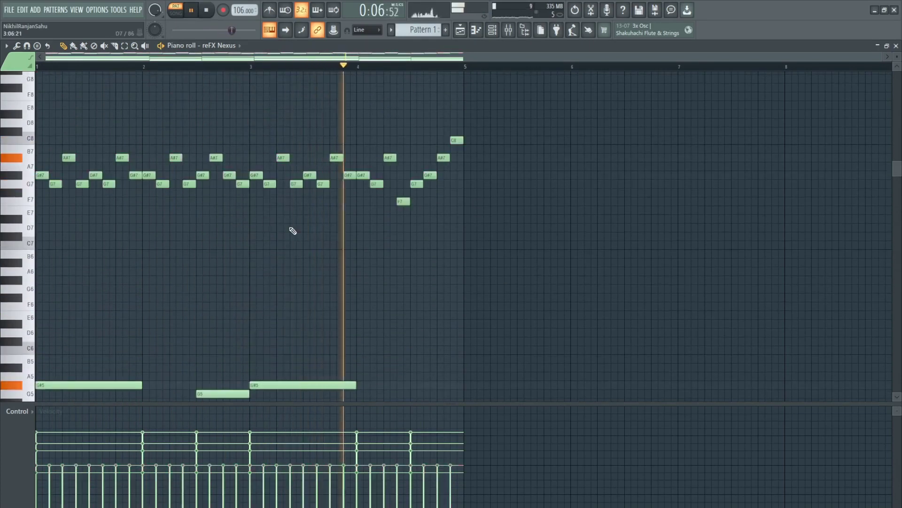
Step: Select all the melody notes, remove them from Pattern 1 and stop playback
scroll(362, 241, "up", 2)
left_click_drag(516, 119, 38, 324, "ctrl")
key("Delete")
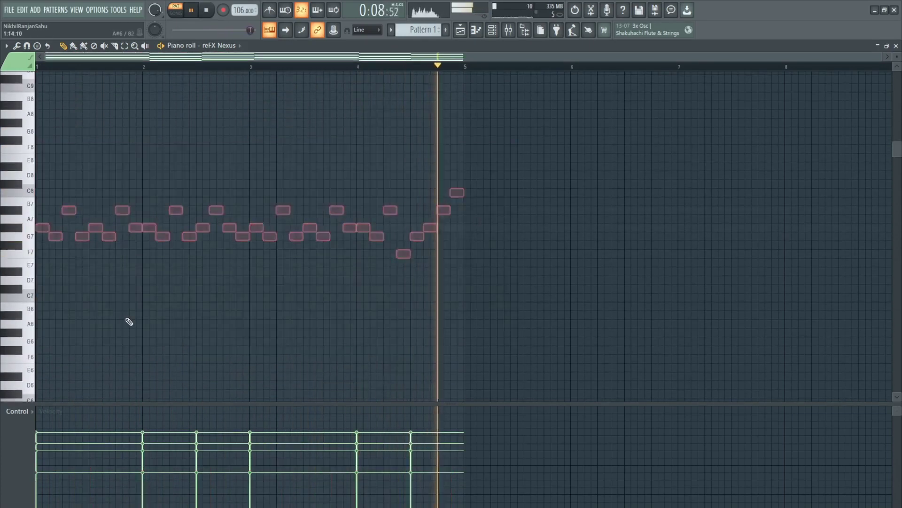
key("space")
Step: Show the channel rack and switch to the empty Pattern 2
left_click(493, 30)
scroll(418, 26, "down", 1)
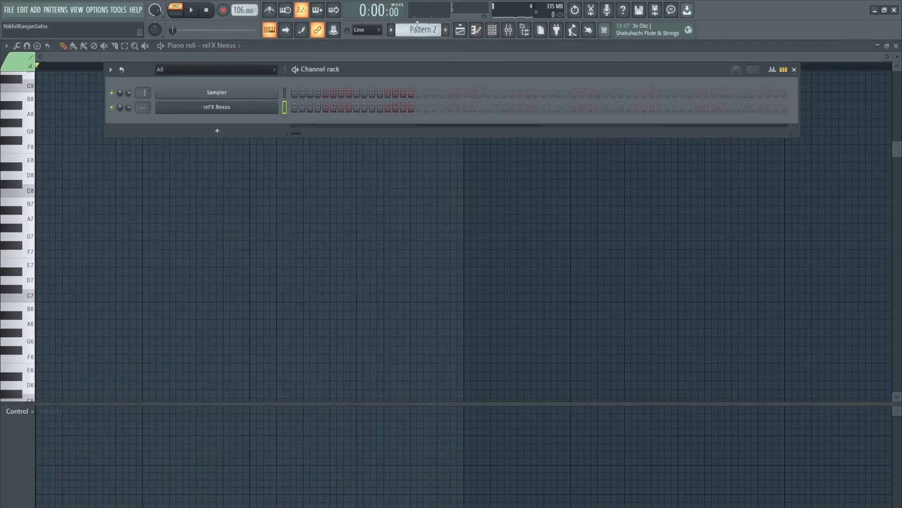
scroll(417, 27, "up", 1)
scroll(418, 26, "down", 1)
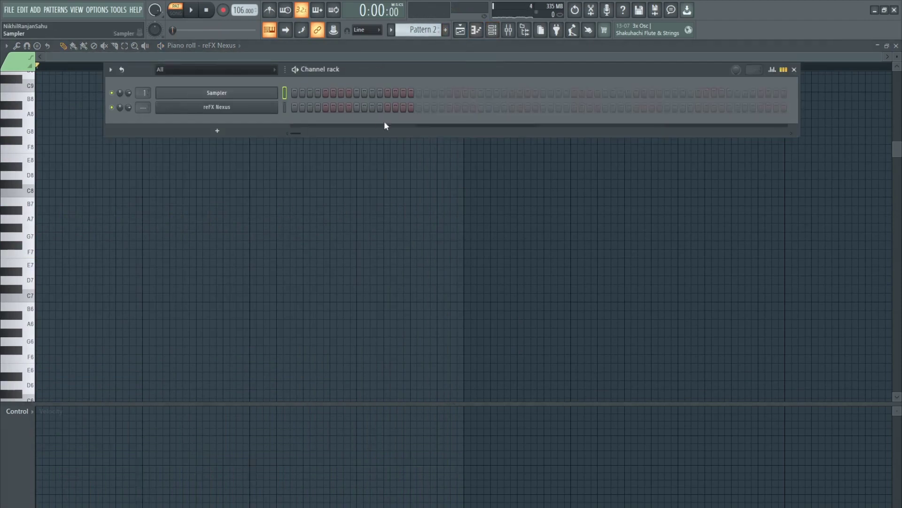
Step: Paste the copied melody into the Sampler channel of the second pattern, named Intro Lead, and add a Kontakt channel
key("F7")
key("ctrl+v")
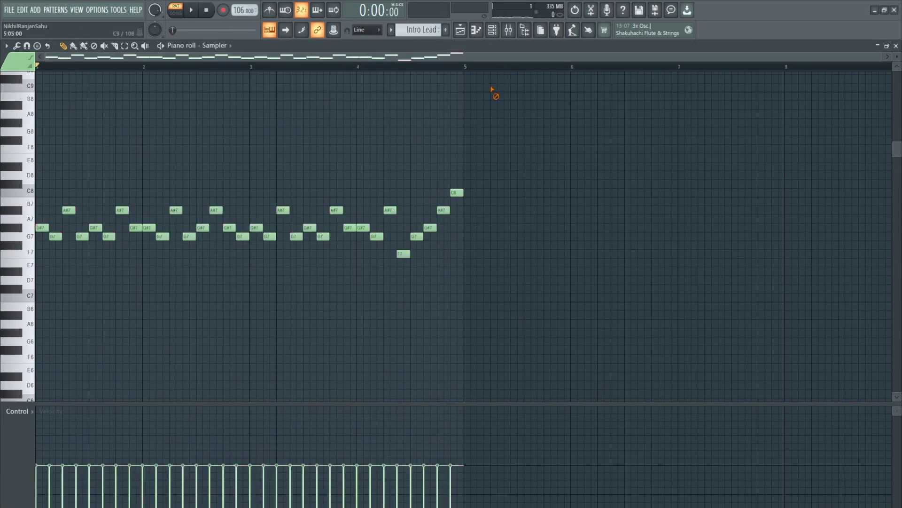
left_click(493, 31)
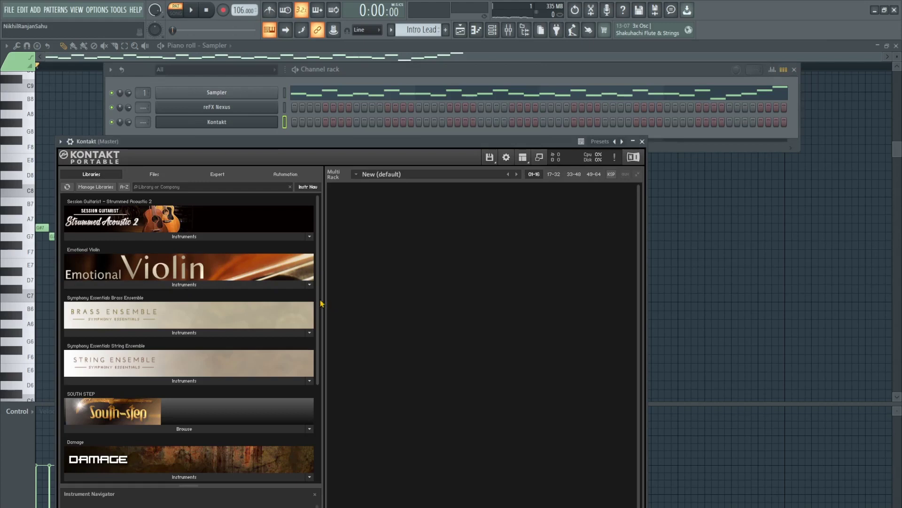
Step: Open the 004_Guitar folder of the YAMAHA PSR-S900 library in Kontakt and look through its instruments
left_click_drag(321, 303, 318, 430)
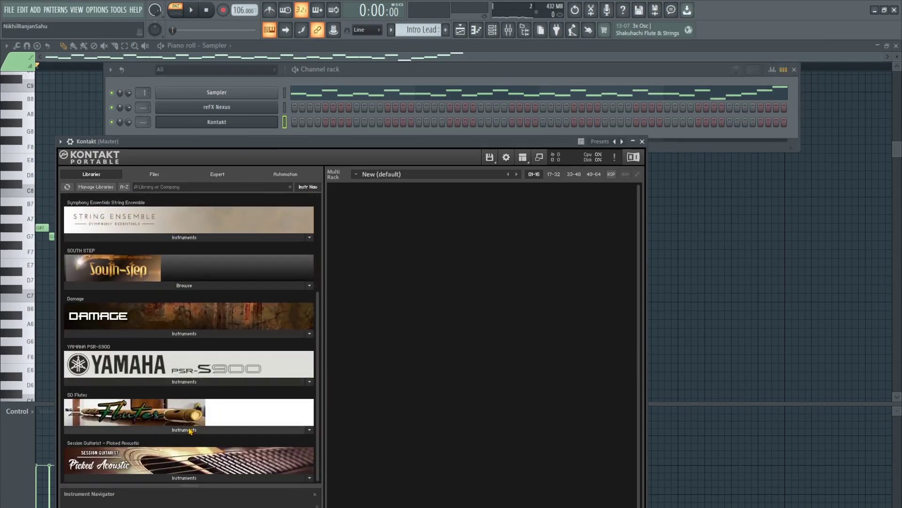
left_click(190, 381)
scroll(141, 371, "down", 2)
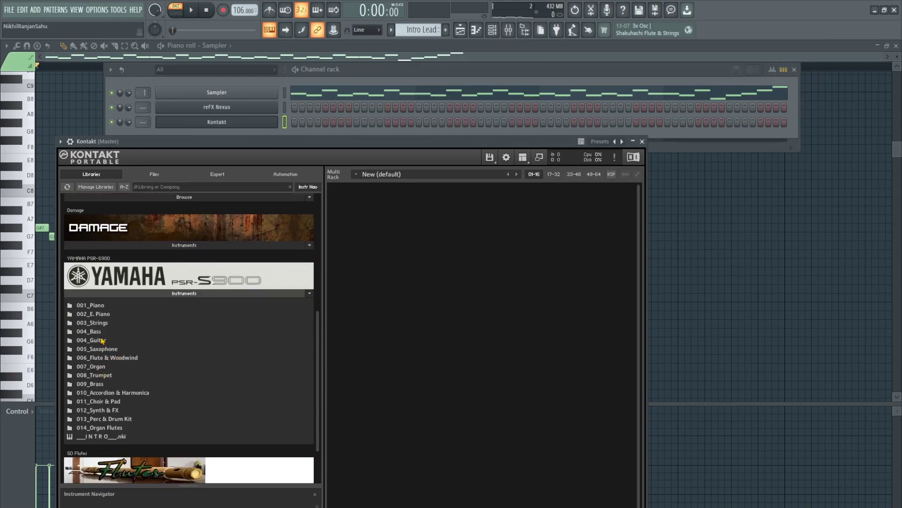
left_click(100, 340)
scroll(108, 320, "down", 3)
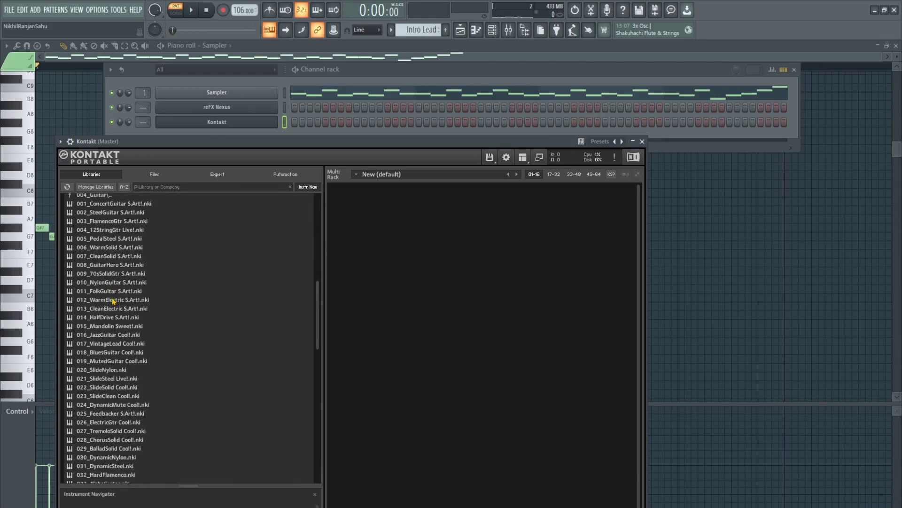
Step: Try the 012_WarmElectric S.Art! guitar and remove it from the Kontakt rack
scroll(112, 301, "up", 3)
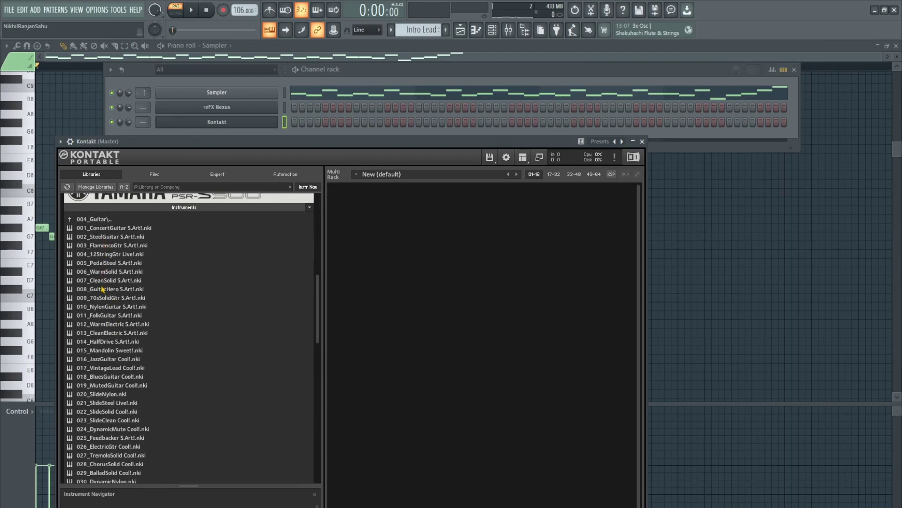
double_click(106, 324)
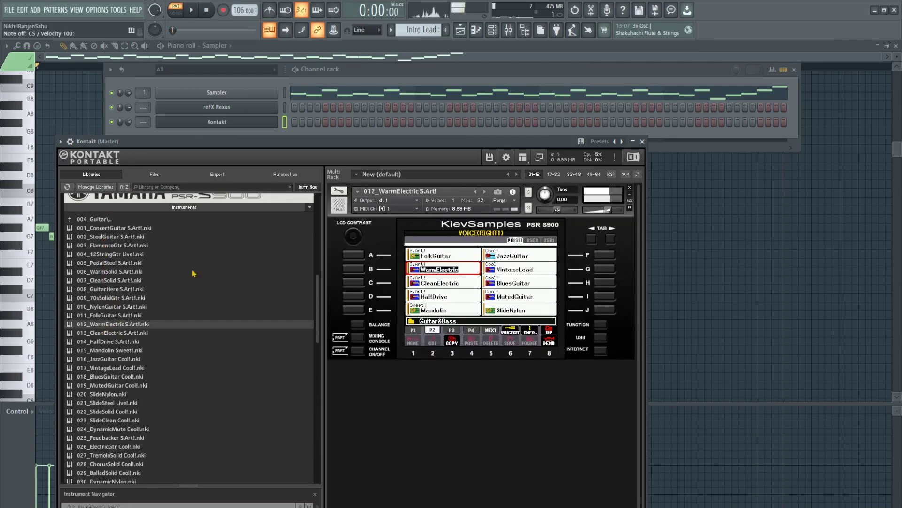
left_click(630, 188)
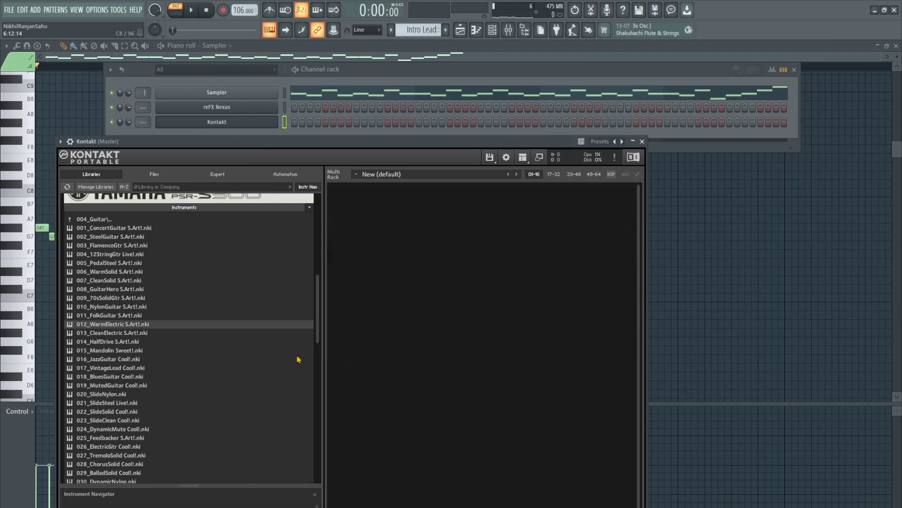
Step: Load the 010_NylonGuitar S.Art! instrument and close the Kontakt window
scroll(104, 358, "down", 1)
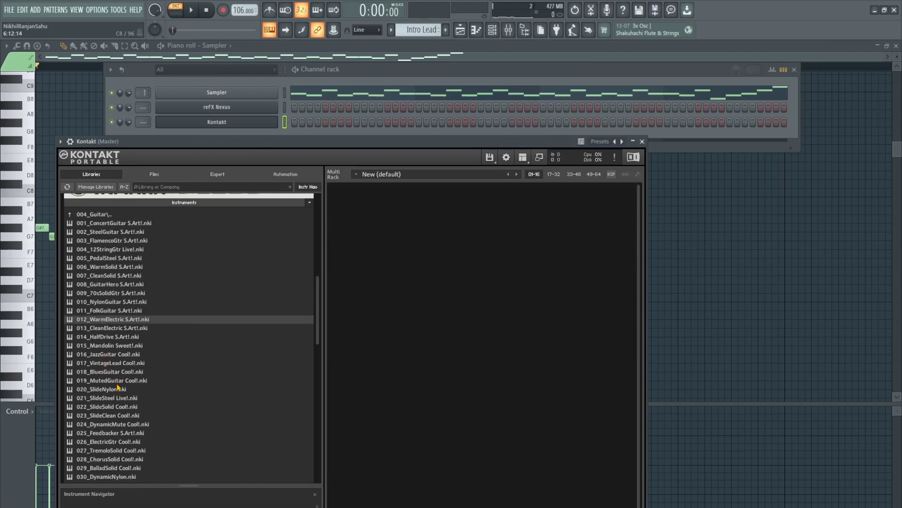
double_click(114, 302)
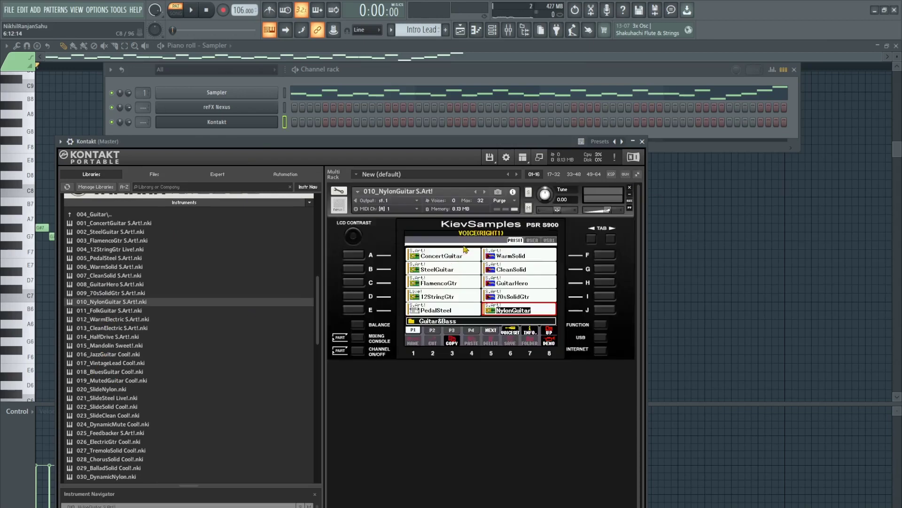
left_click(642, 142)
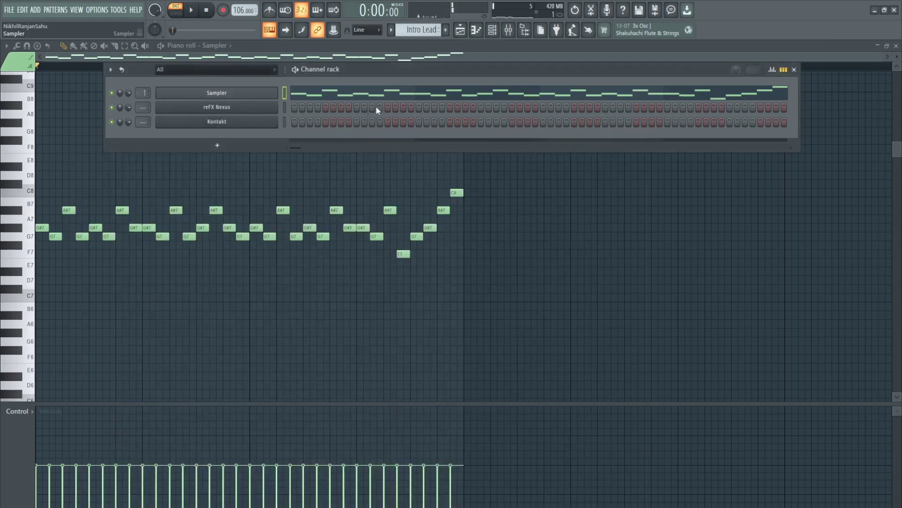
Step: Move the melody from the Sampler channel to the Kontakt channel and show it in the piano roll
left_click(255, 122)
key("ctrl+v")
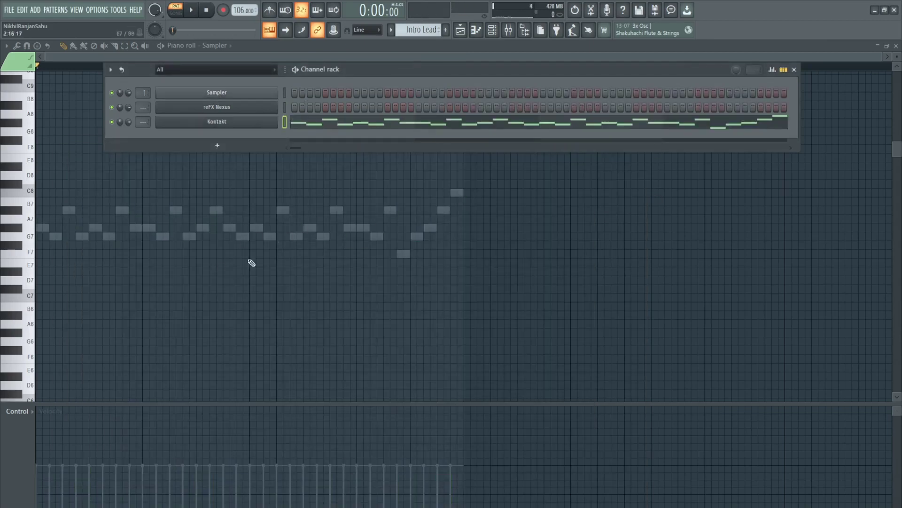
left_click(332, 127)
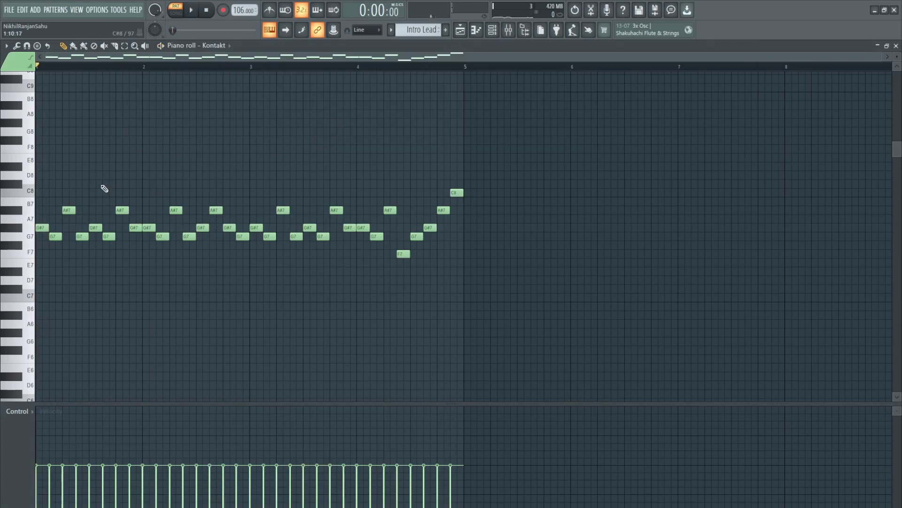
Step: Transpose the whole Kontakt melody down two octaves and raise the velocity of all its notes
key("ctrl+Down")
key("ctrl+a")
scroll(135, 189, "up", 6)
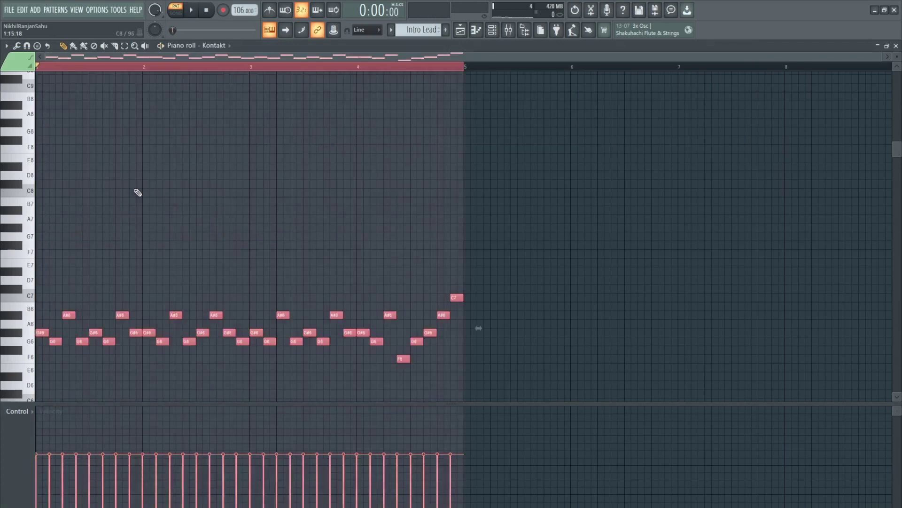
key("ctrl+d")
key("space")
scroll(145, 202, "down", 3)
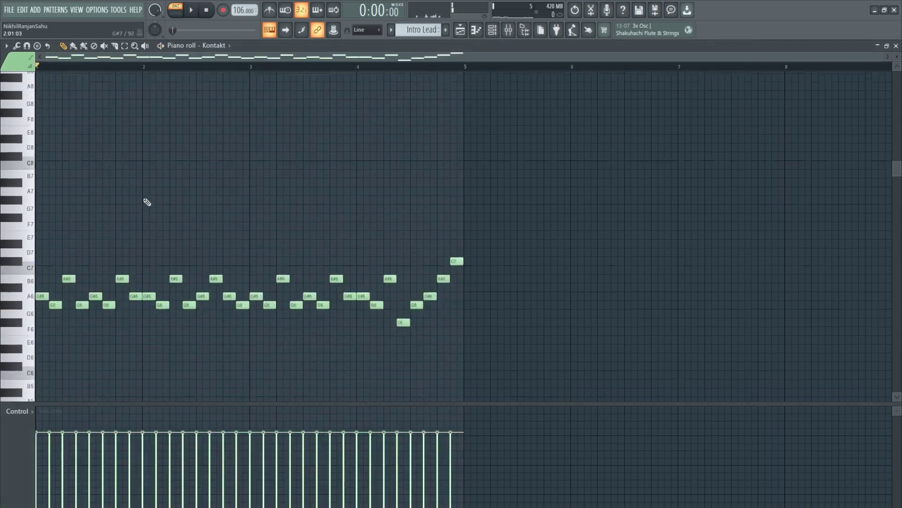
key("ctrl+Down")
scroll(146, 202, "down", 4)
key("space")
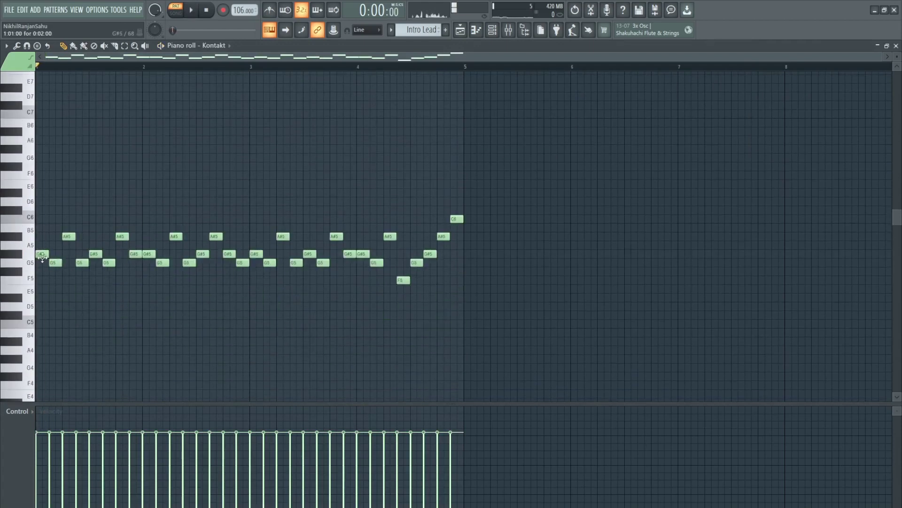
Step: Raise the first notes of bars 1 and 2 to full velocity and slice a short piece off the start of the fifth note
key("space")
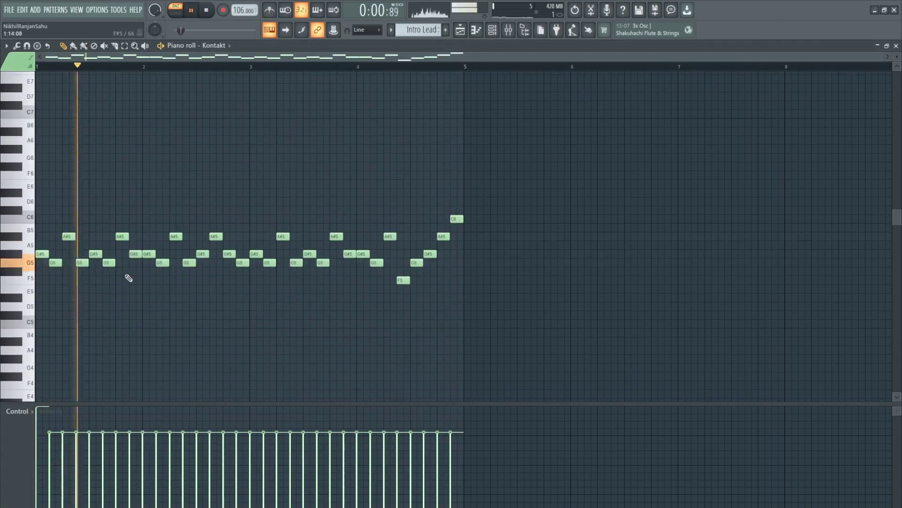
key("space")
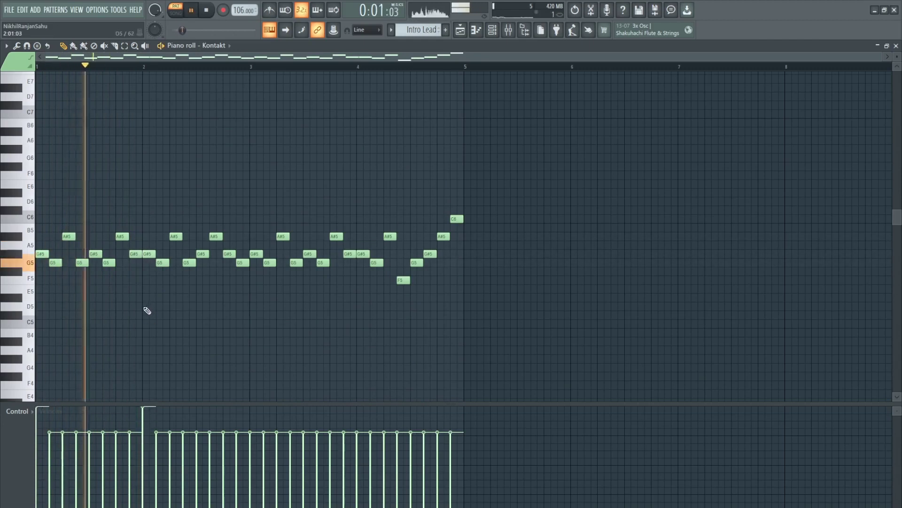
key("space")
scroll(128, 155, "up", 5)
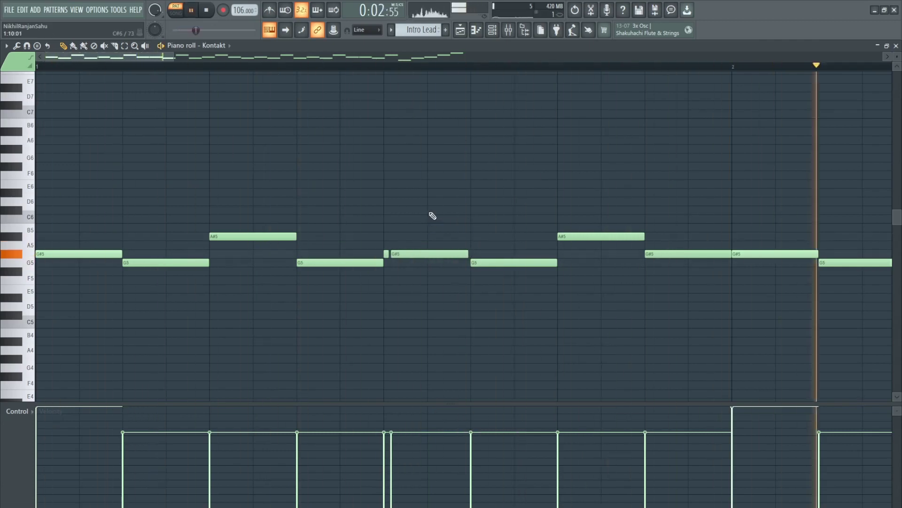
Step: Accent the second-to-last note of bar 2, the G#5, at full velocity, and keep the G5 after it at normal velocity
scroll(185, 69, "down", 3)
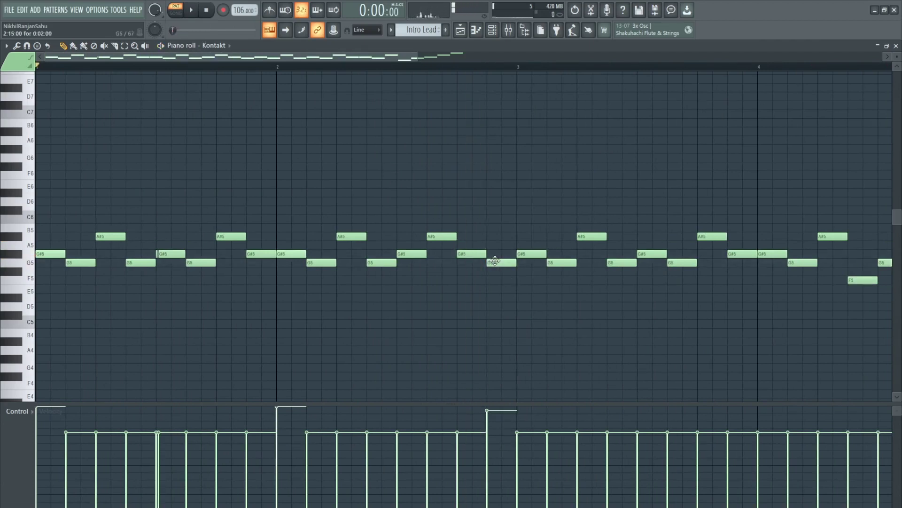
left_click(390, 67)
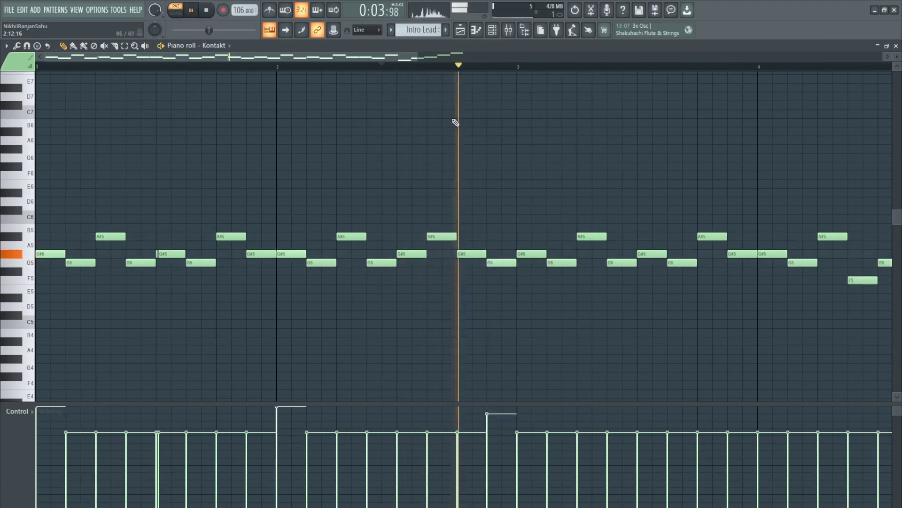
key("space")
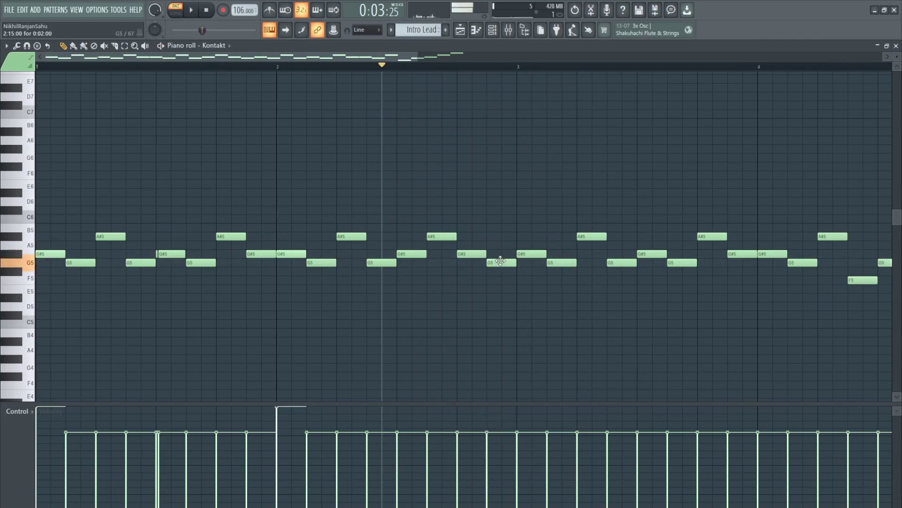
key("space")
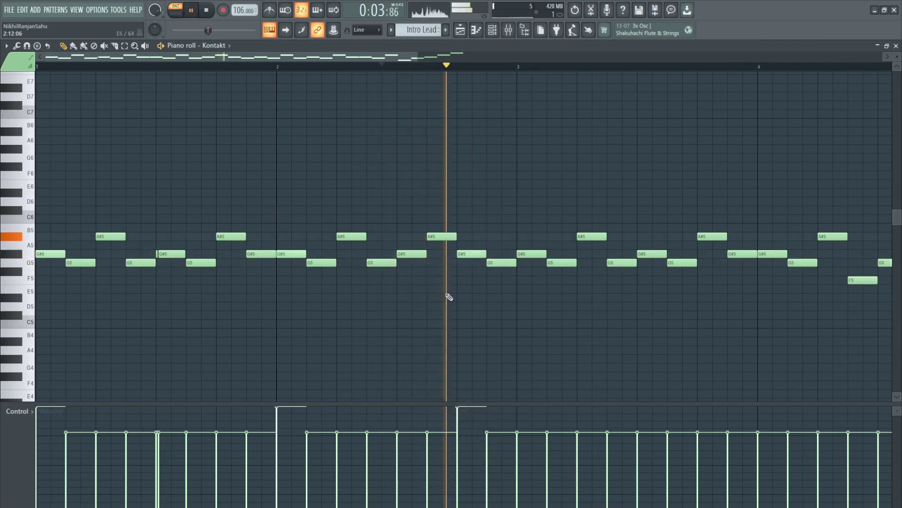
Step: Lower the velocity of the opening note slightly below its neighbours and level the first note of bar 2 with the others during playback
key("space")
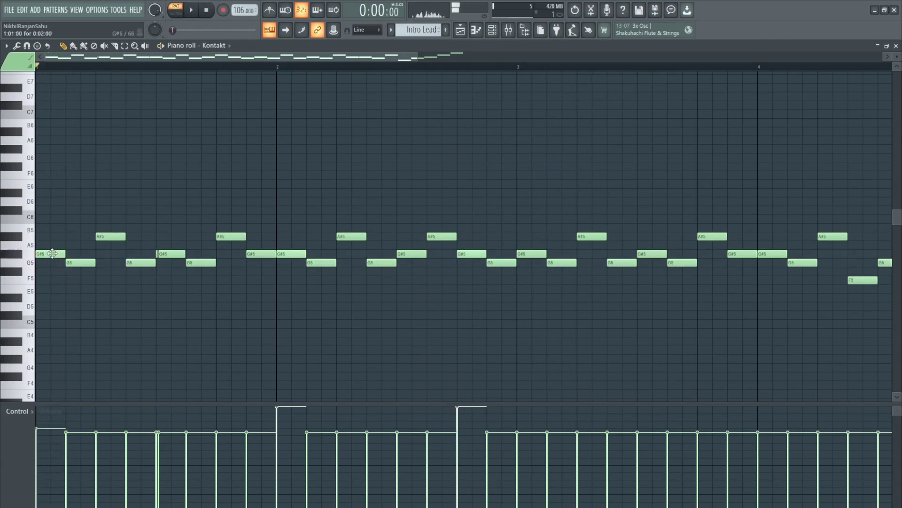
key("space")
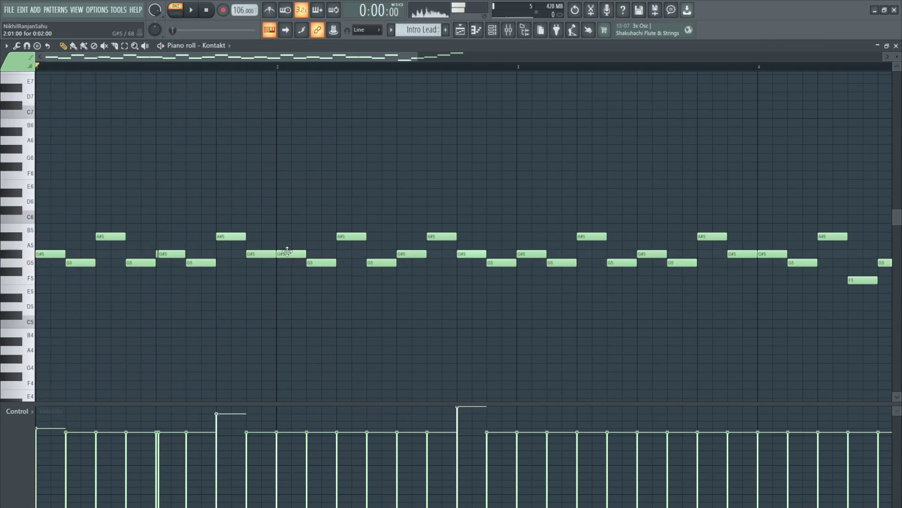
key("space")
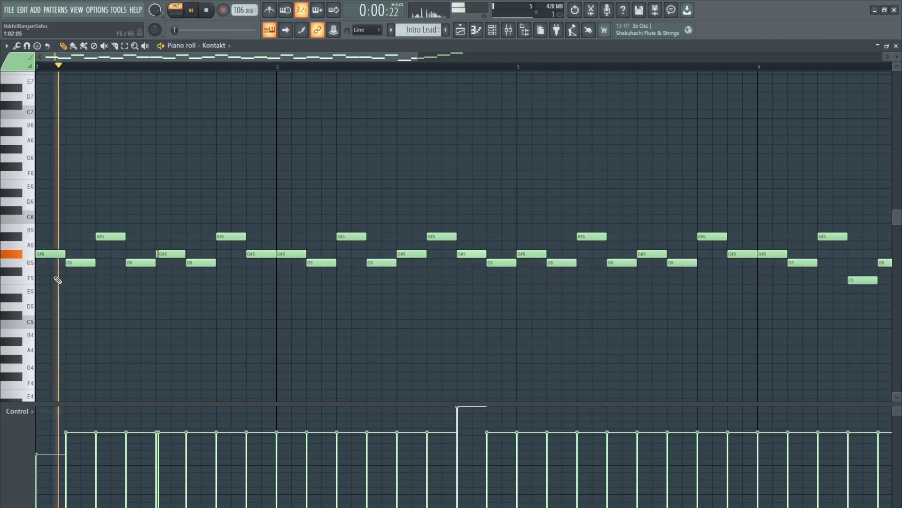
key("space")
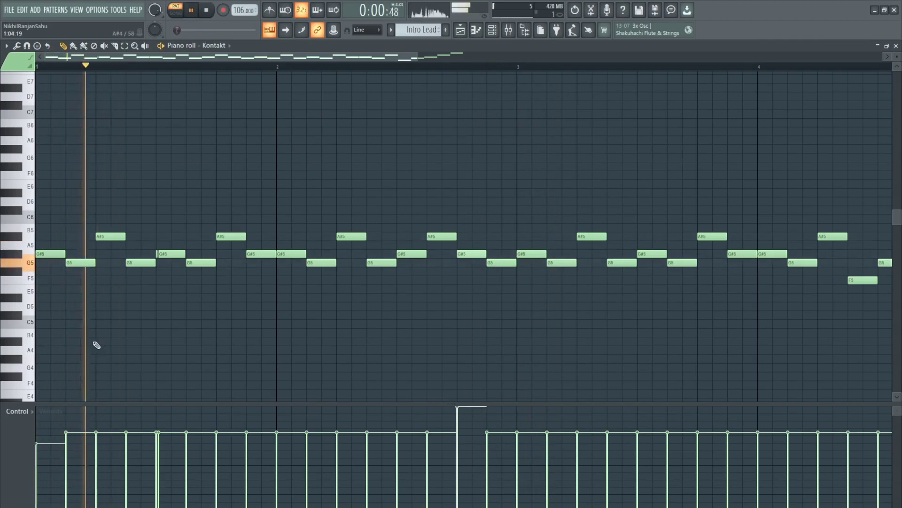
Step: Accent the short sliced G#5 in bar 1 and soften the G5 two notes after it
key("space")
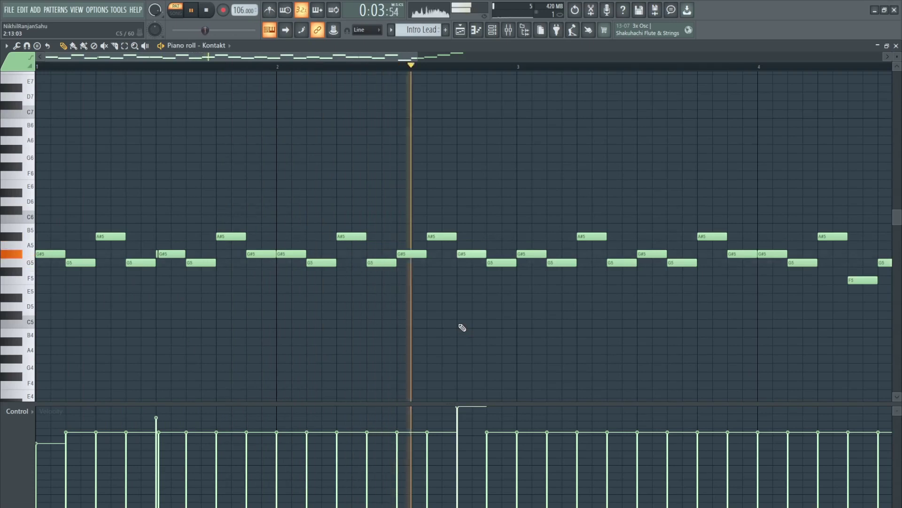
key("space")
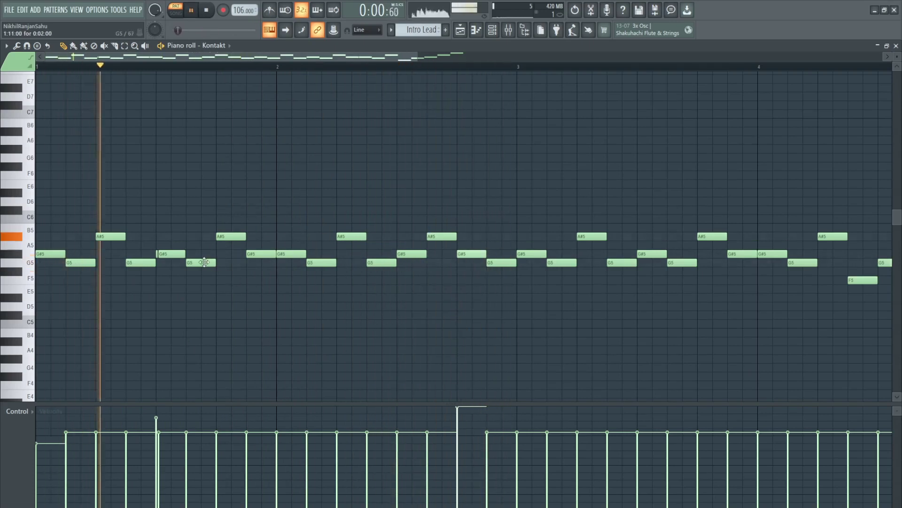
key("space")
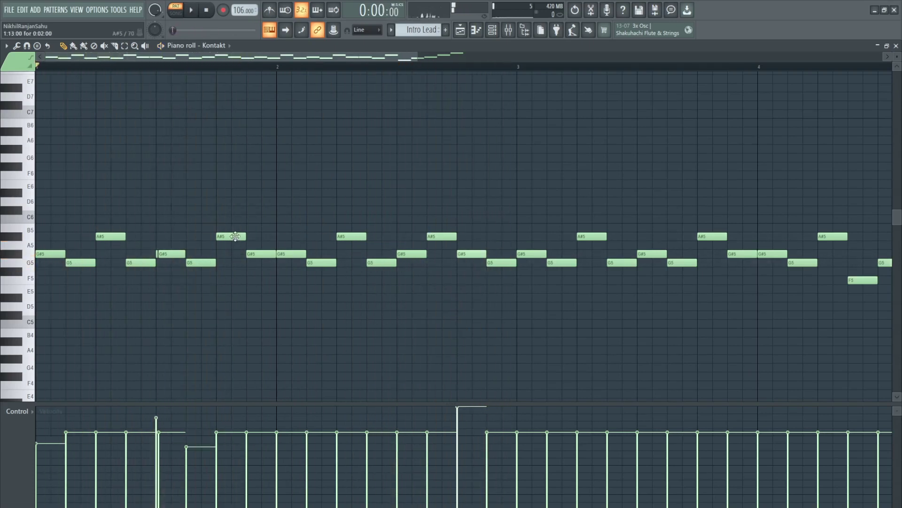
Step: Lower the velocities of the remaining melody notes in bar 1 and the first three notes of bar 2 to slightly varied levels
scroll(267, 254, "down", 3)
scroll(283, 254, "down", 2)
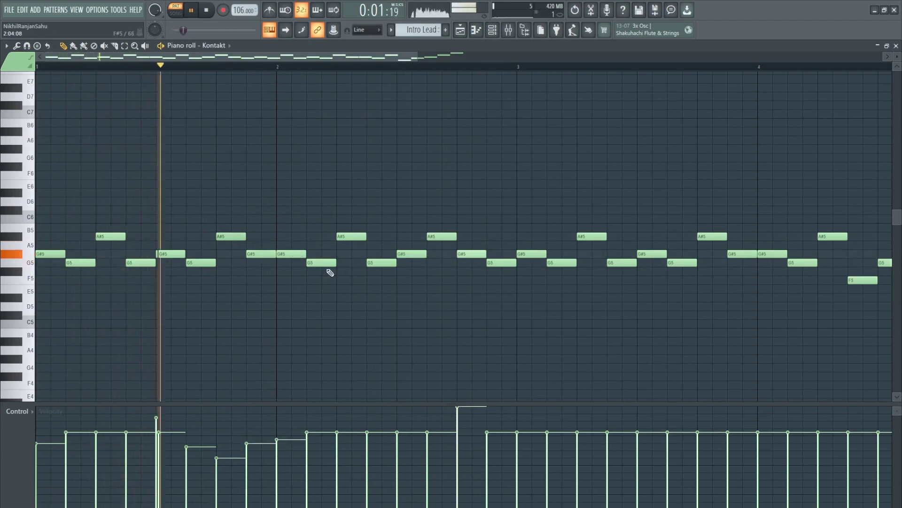
scroll(328, 264, "down", 4)
scroll(357, 238, "down", 4)
scroll(141, 262, "down", 4)
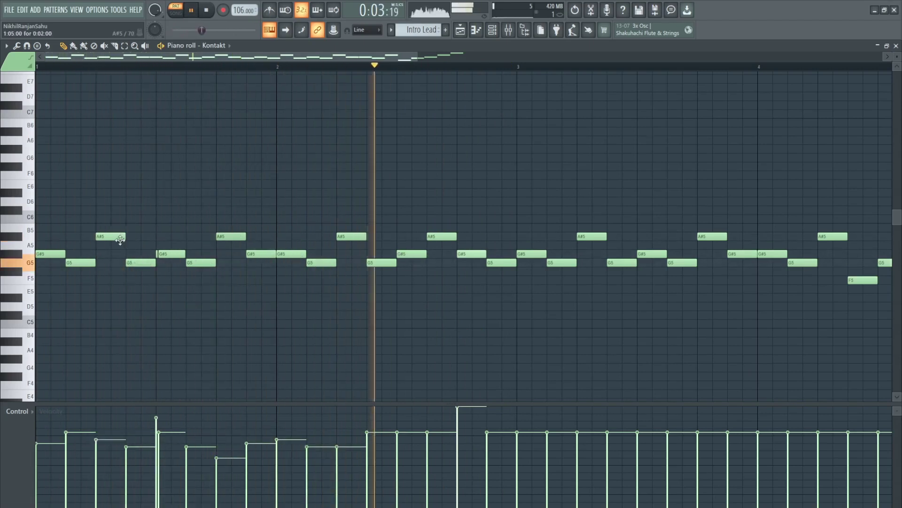
scroll(112, 237, "down", 4)
scroll(81, 261, "down", 1)
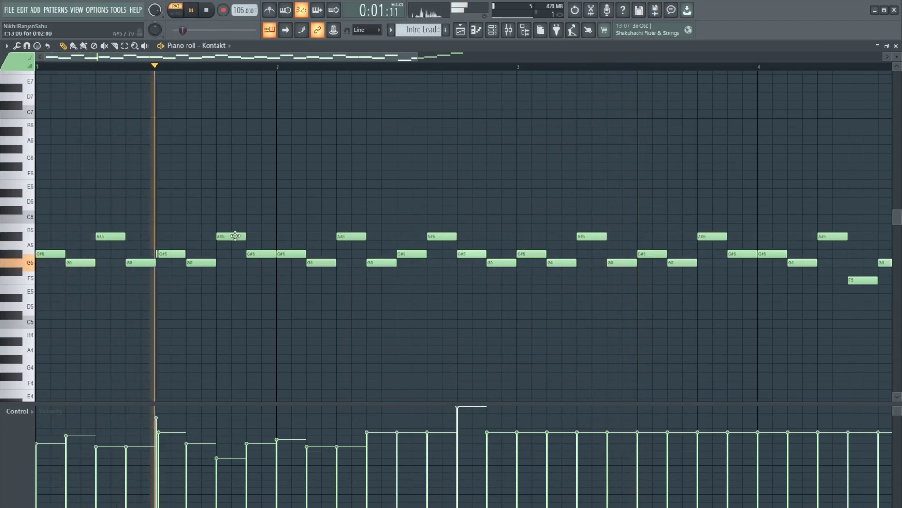
Step: Raise the velocity of the two A#5 notes in bar 1 slightly and play the melody to check its dynamics
scroll(233, 236, "up", 6)
key("space")
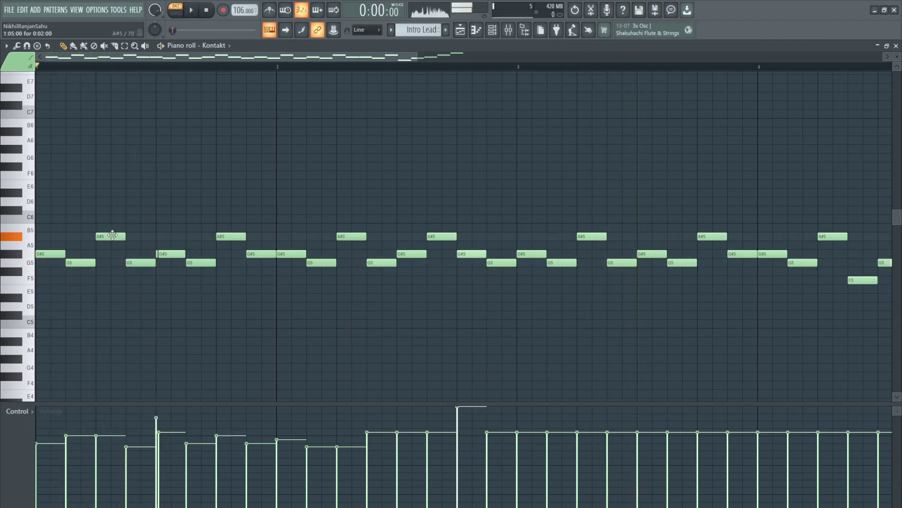
key("space")
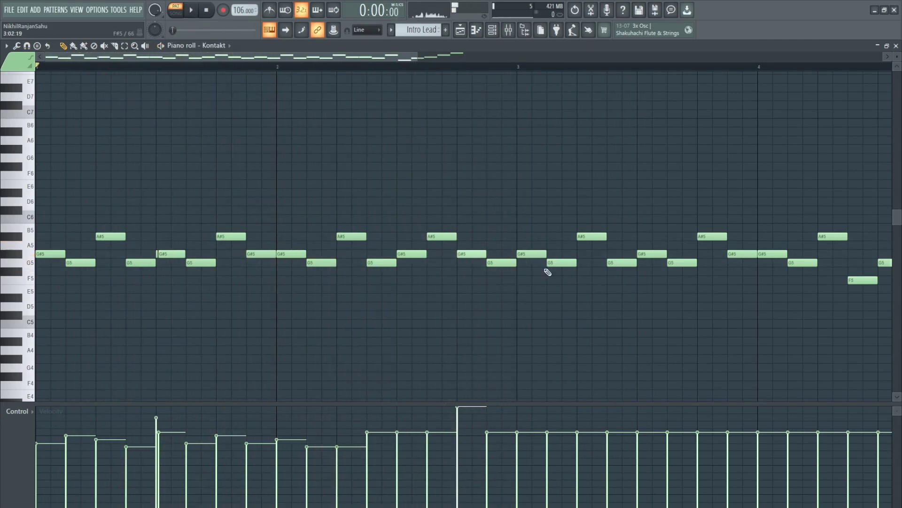
Step: Lower the velocity of the first G#5 and the following G5 in bar 3 slightly during playback
scroll(380, 202, "down", 2)
key("space")
scroll(356, 253, "down", 4)
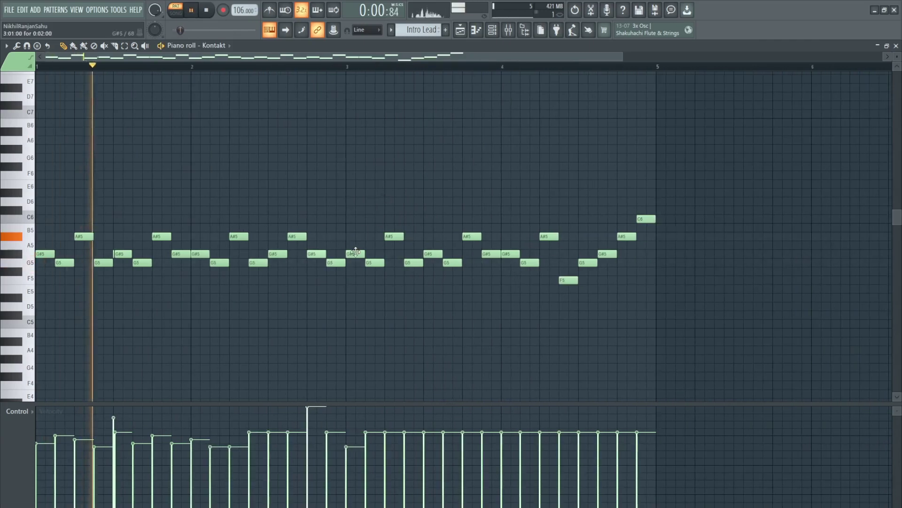
scroll(356, 252, "up", 2)
scroll(378, 260, "down", 1)
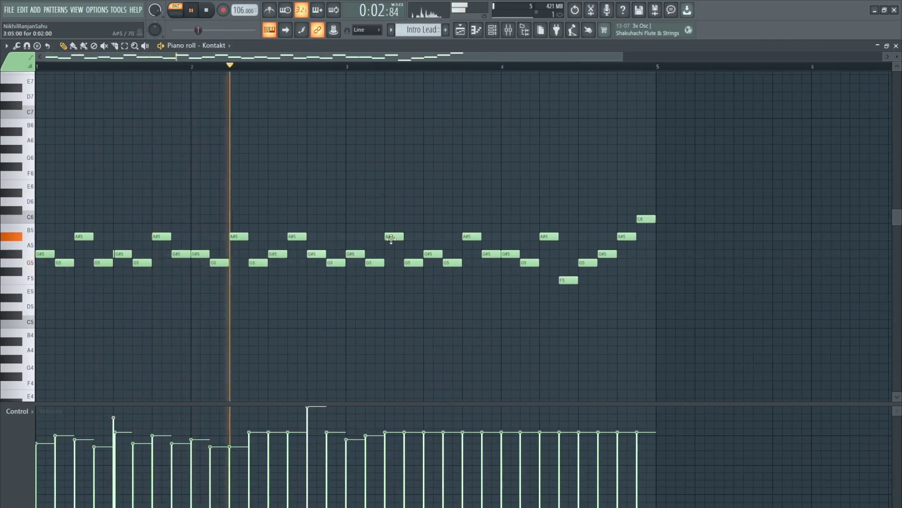
Step: Vary the velocities of the remaining notes in bars 3 and 4 slightly and accent the last A#5 in bar 4
scroll(391, 238, "down", 1)
scroll(413, 260, "down", 1)
scroll(430, 254, "down", 1)
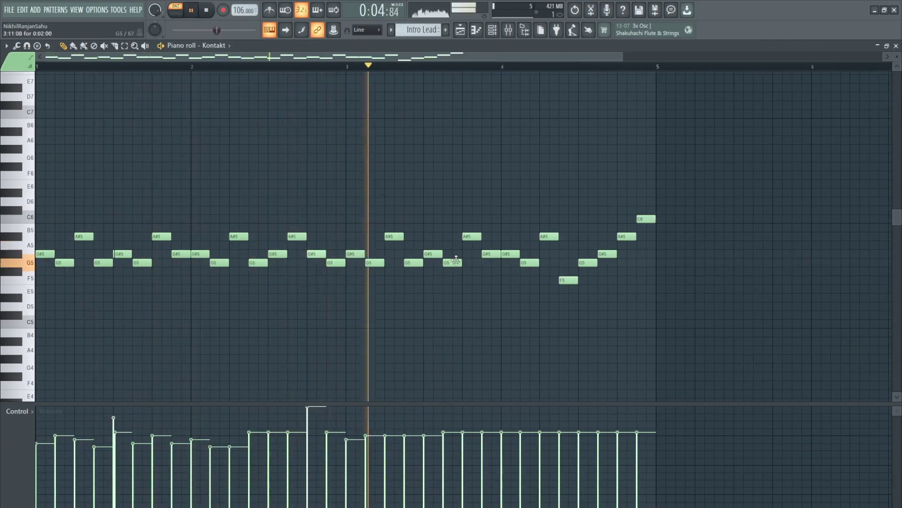
scroll(469, 238, "down", 1)
scroll(508, 254, "down", 1)
scroll(552, 238, "down", 1)
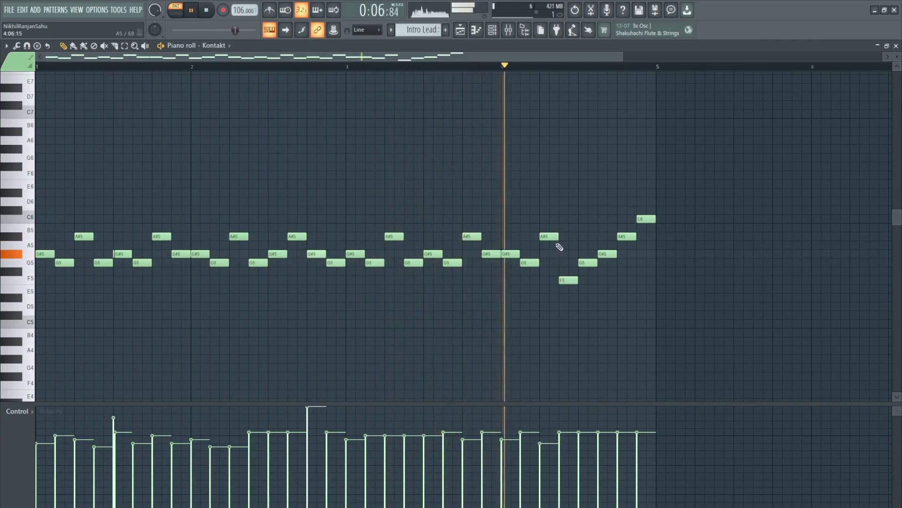
scroll(626, 238, "up", 4)
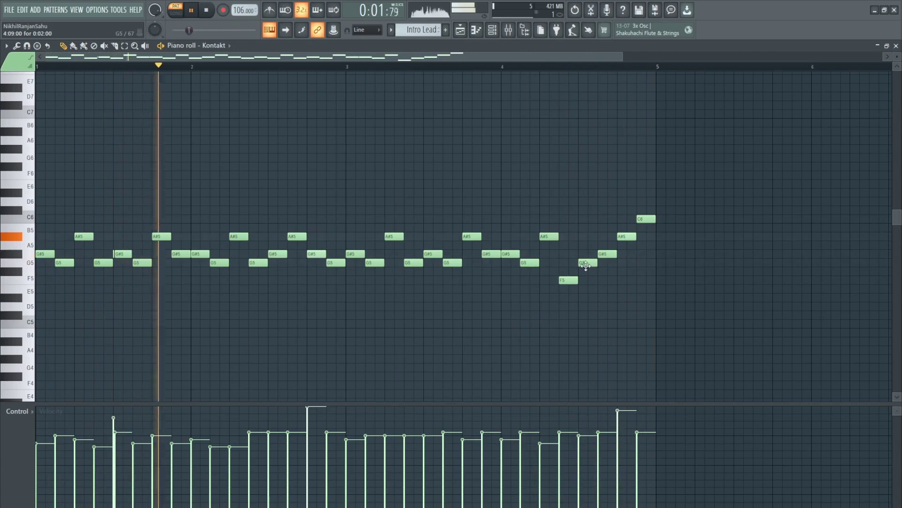
scroll(585, 264, "down", 1)
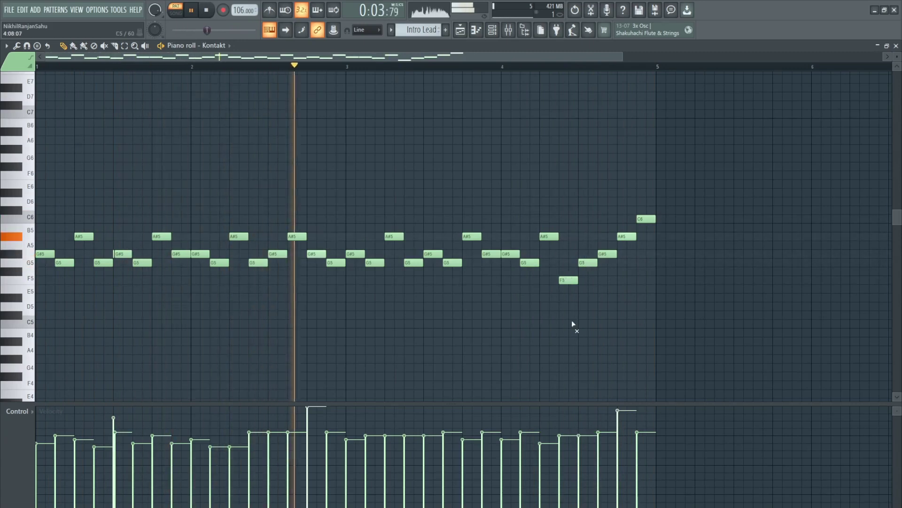
Step: Add a second Kontakt channel and load 012_WarmElectric S.Art!.nki from the guitar folder of the YAMAHA PSR-S900 library
key("F7")
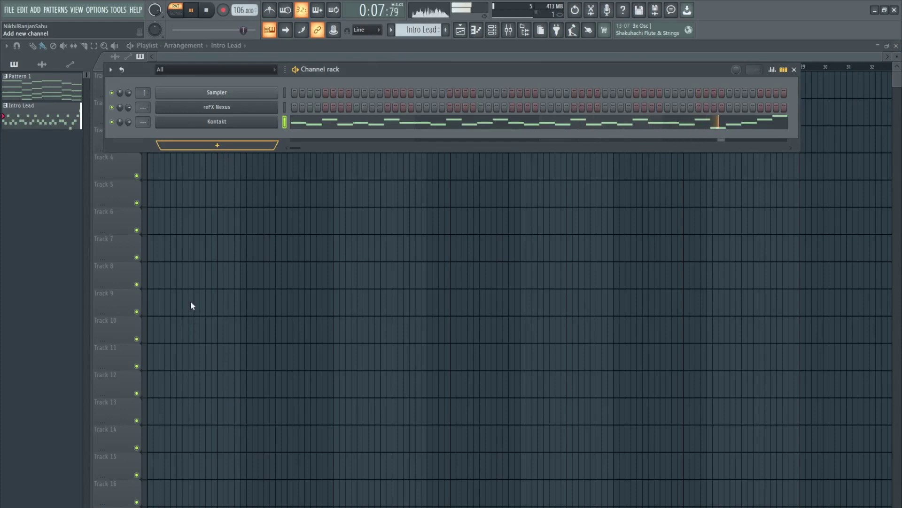
scroll(163, 432, "down", 3)
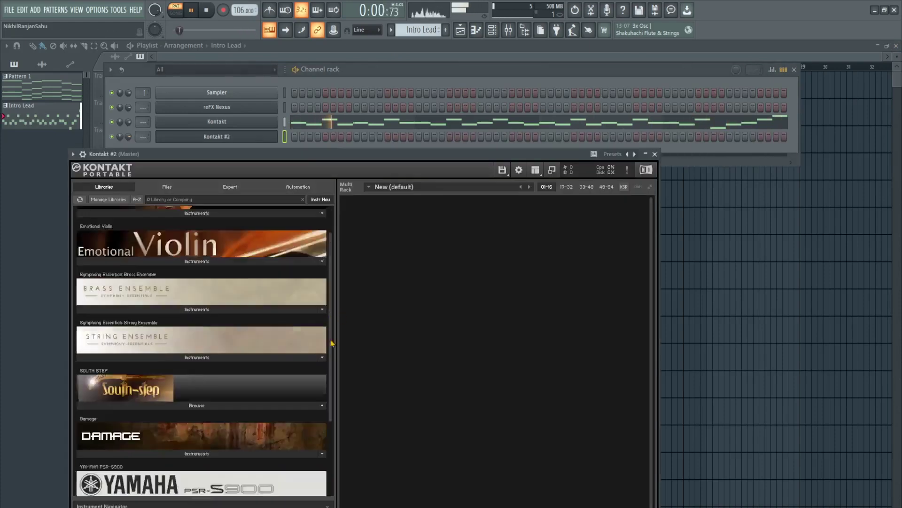
left_click(169, 396)
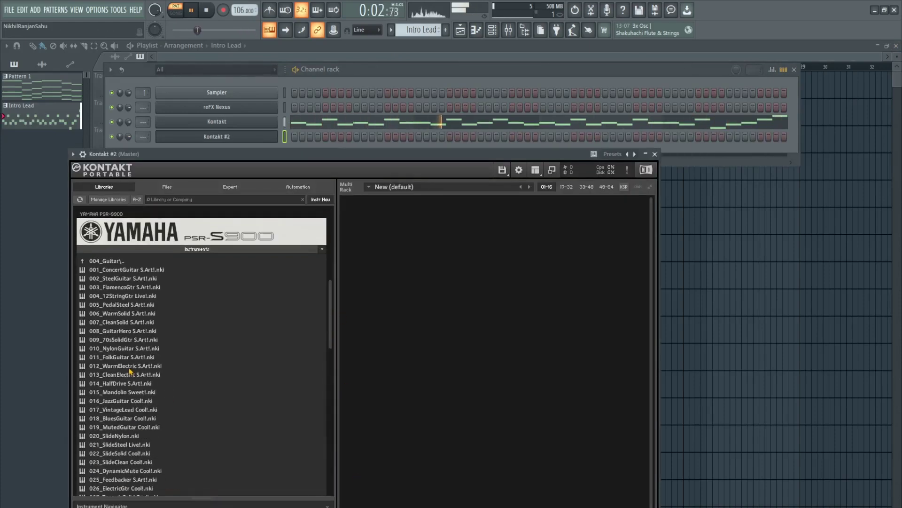
double_click(131, 367)
left_click(655, 155)
key("space")
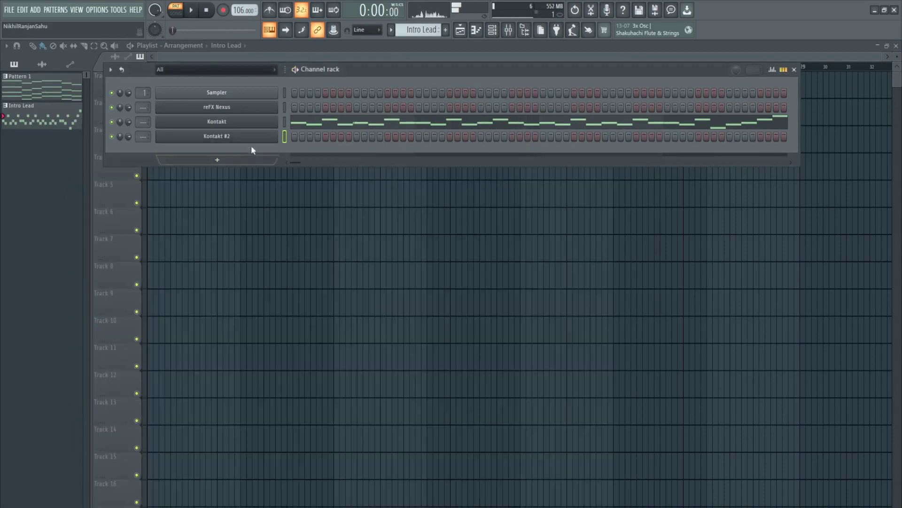
Step: Place a one-bar F4 note in bar 1 of the Kontakt #2 piano roll
key("F7")
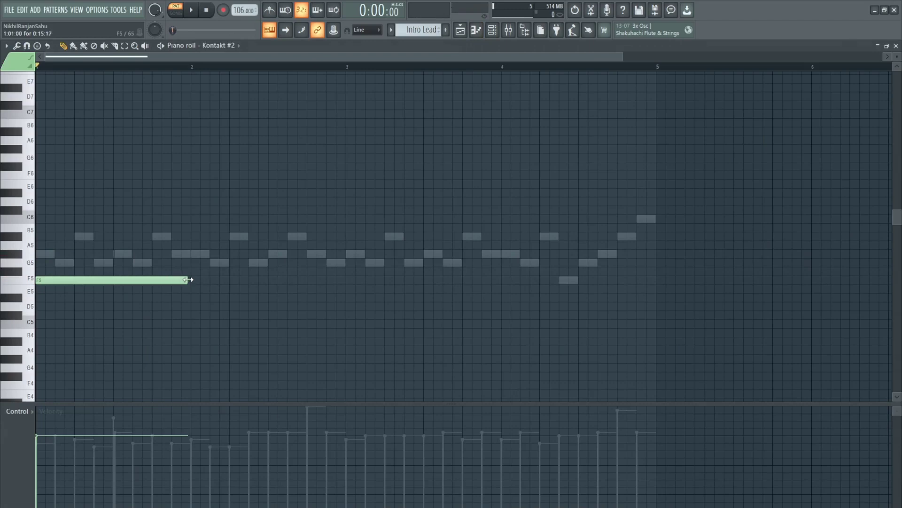
key("space")
key("space")
scroll(188, 310, "down", 2)
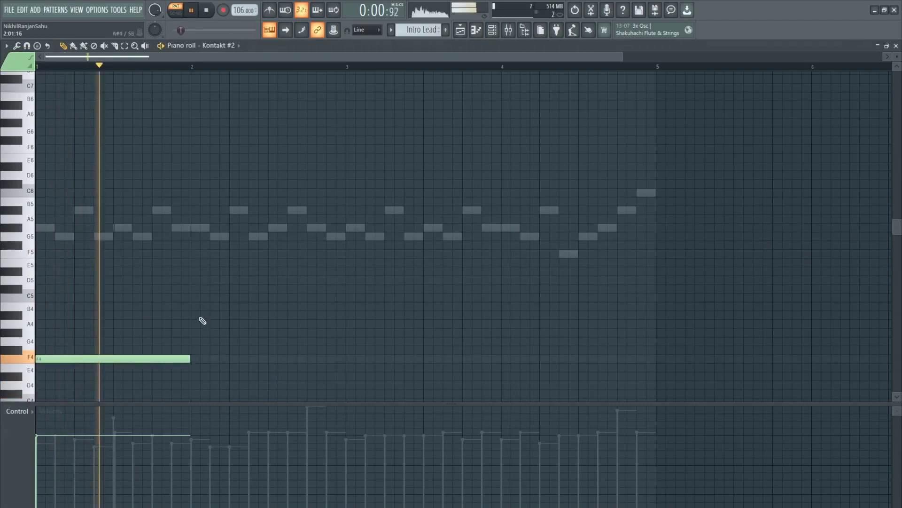
Step: Add a half-bar C#4 at the start of bar 2 and a one-bar D#4 from the middle of bar 2
left_click(193, 308)
key("space")
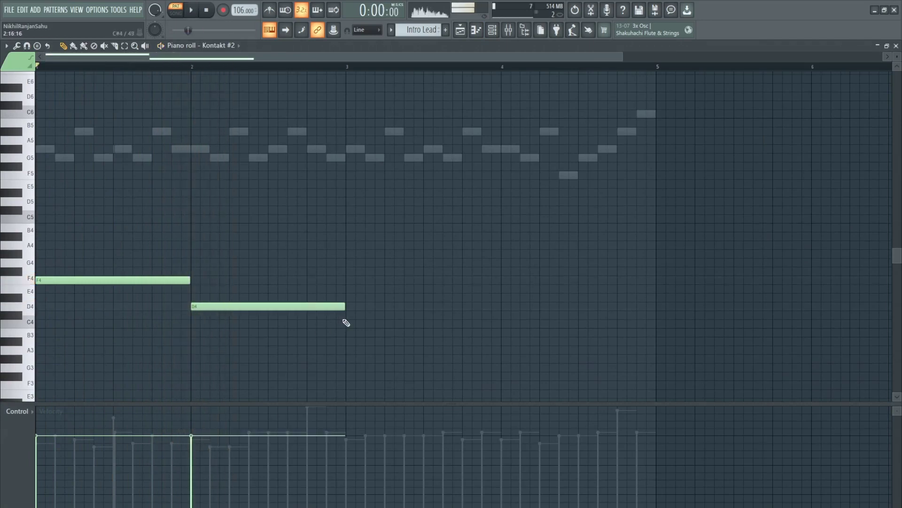
left_click_drag(222, 304, 220, 313)
key("space")
left_click(348, 297)
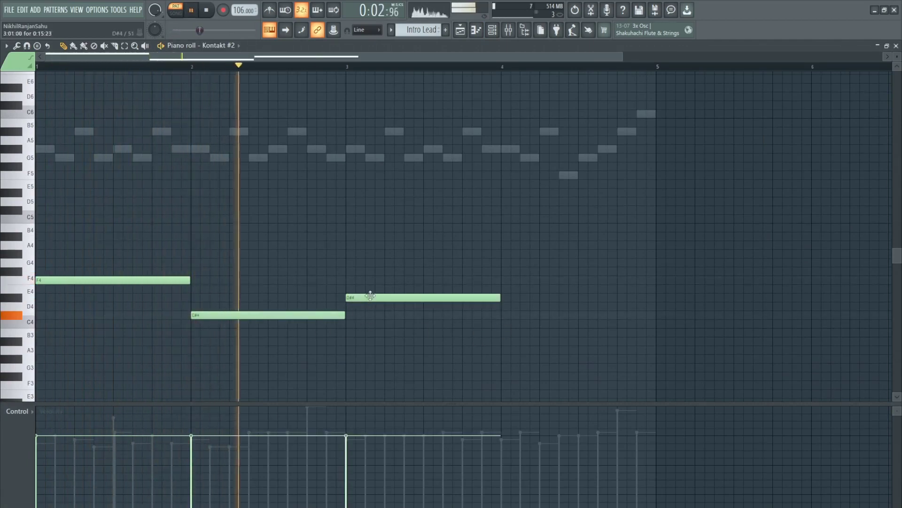
left_click_drag(369, 296, 288, 294)
key("space")
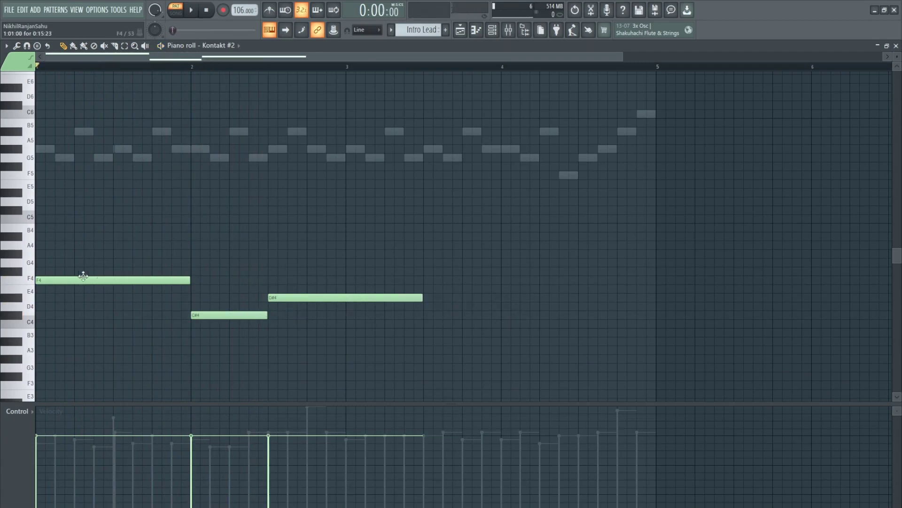
Step: Add G#4 and C5 above the F4 in bar 1, starting two and four steps after it as an arpeggio
left_click_drag(39, 245, 40, 259)
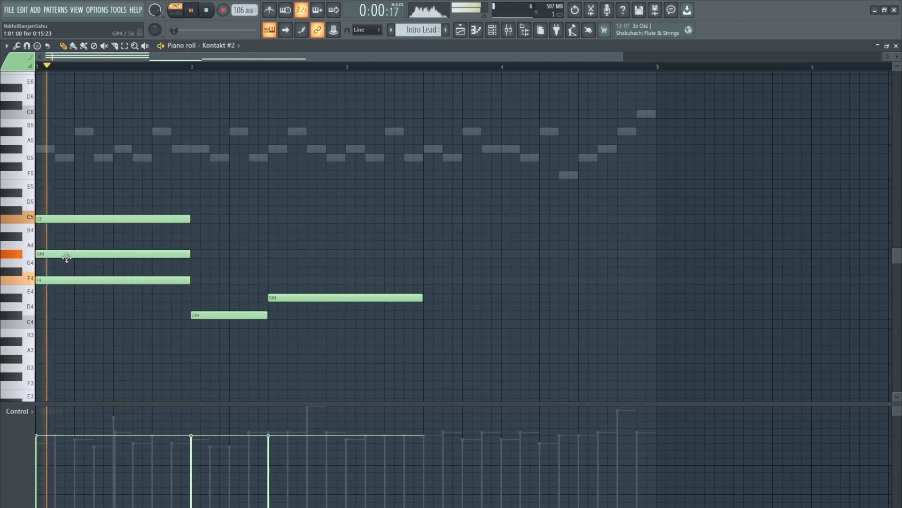
key("space")
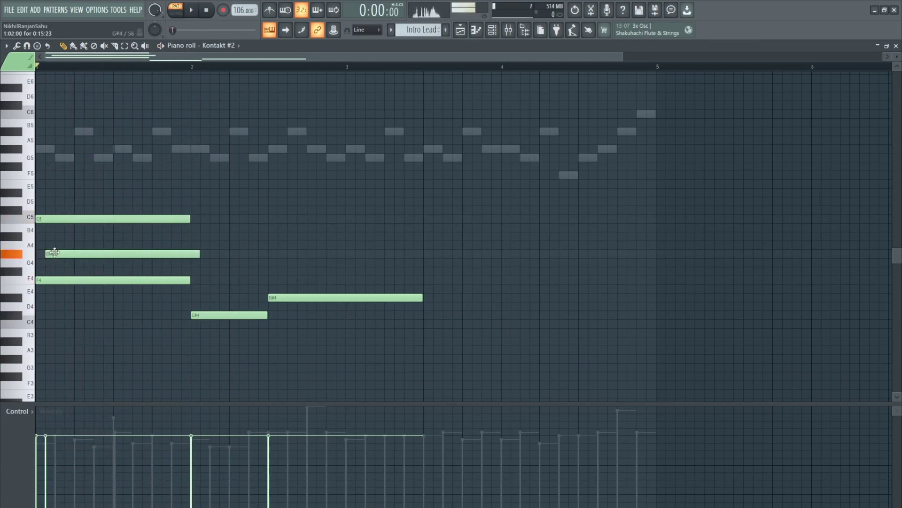
key("space")
key("space")
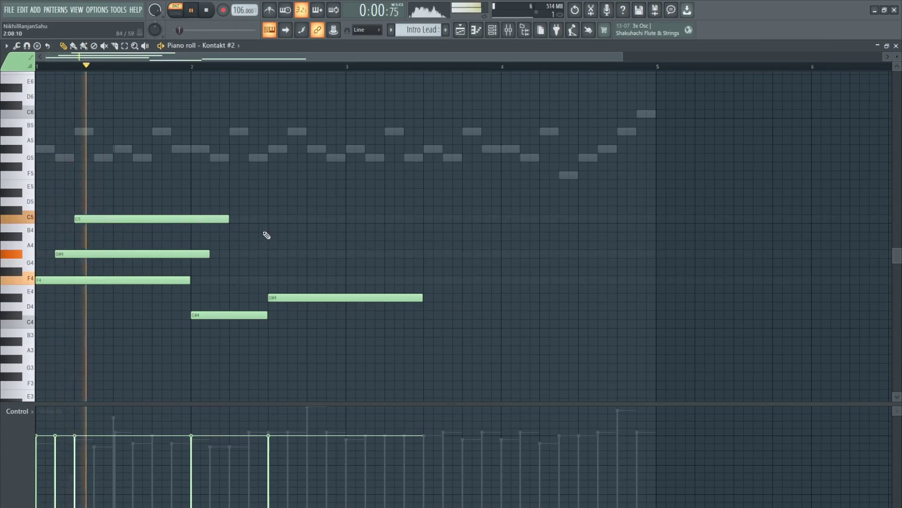
key("space")
left_click(492, 31)
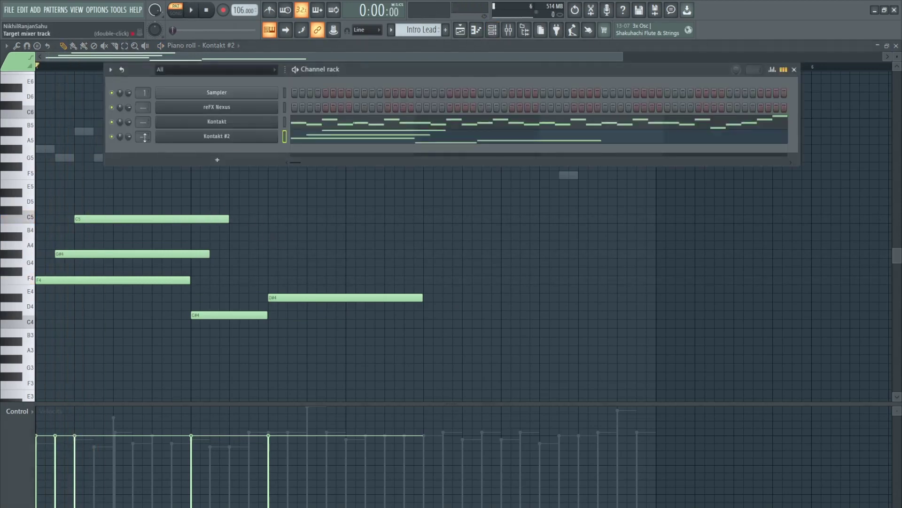
key("space")
key("F6")
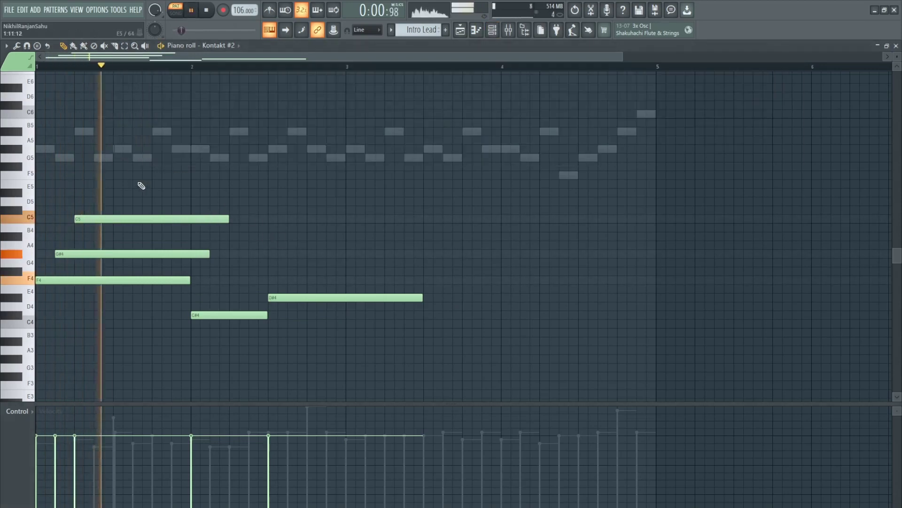
Step: Add staggered F4 and G#4 notes above the C#4 in bar 2 and trim both to end at mid-bar
key("space")
left_click_drag(225, 283, 235, 282)
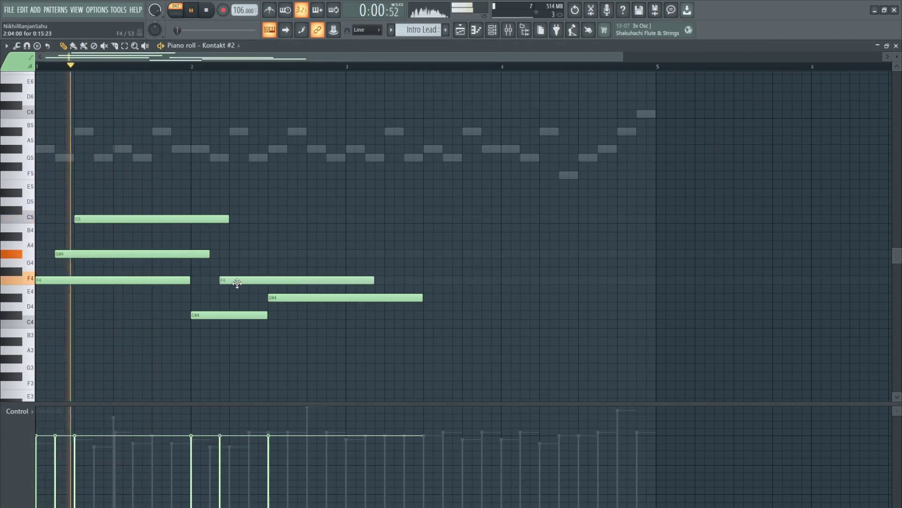
left_click(237, 254)
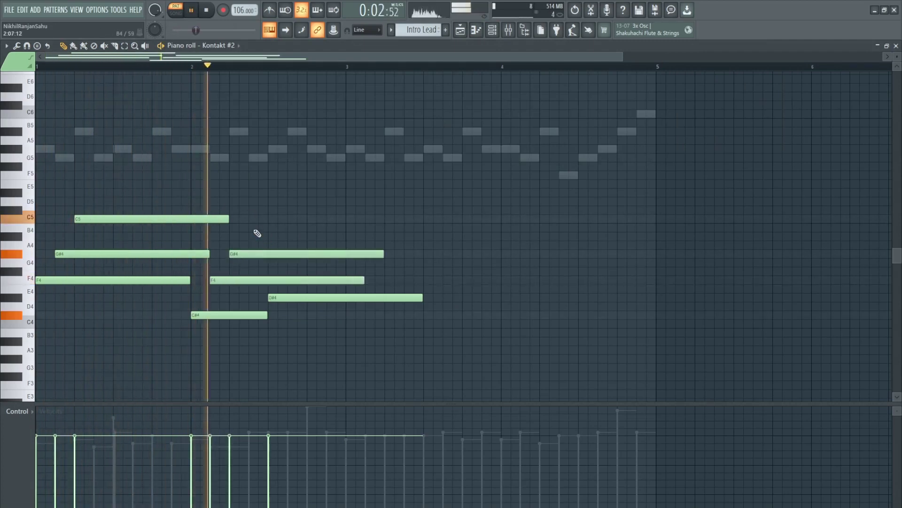
key("space")
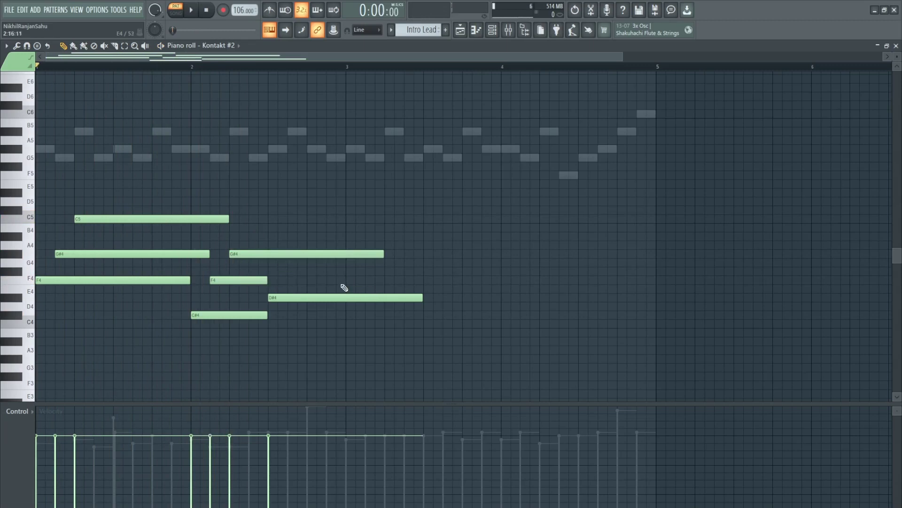
key("space")
left_click_drag(383, 254, 268, 254)
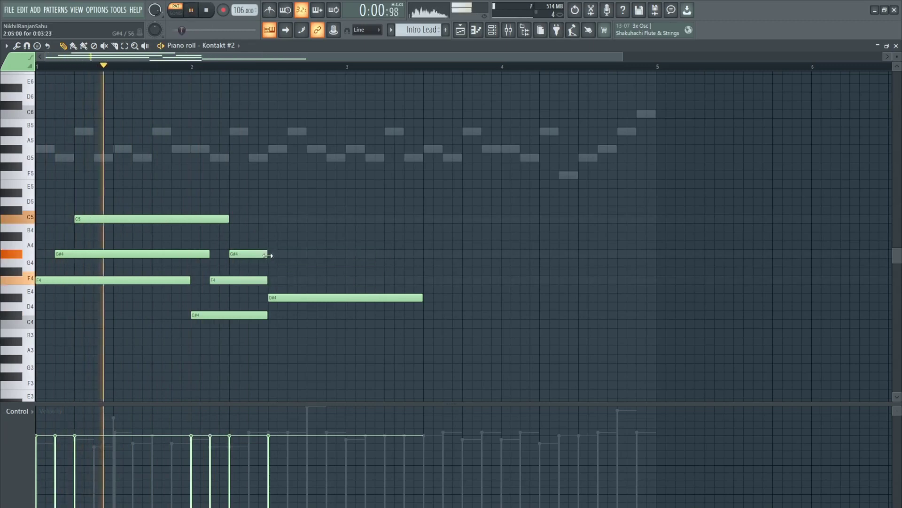
Step: Add staggered G4 and A#4 notes above the D#4 in bar 2, with all three ending at the bar 3 line
left_click(292, 272)
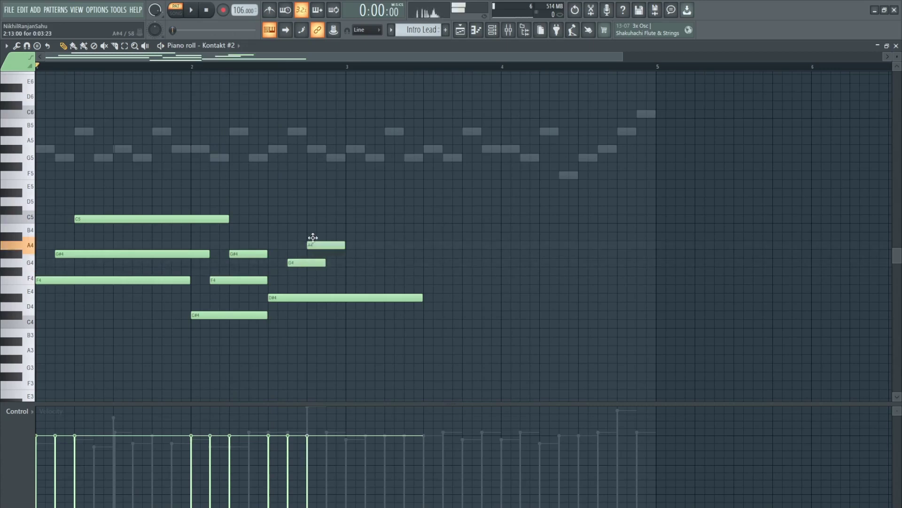
key("space")
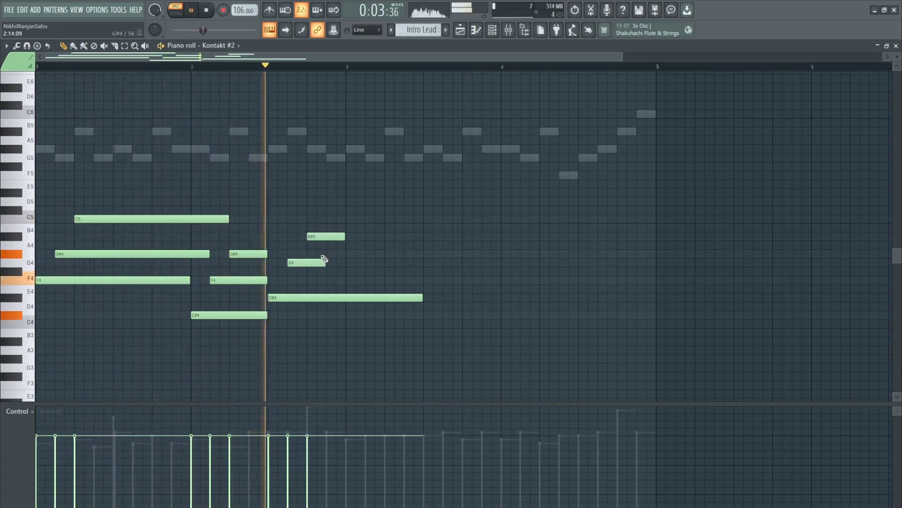
key("space")
key("space")
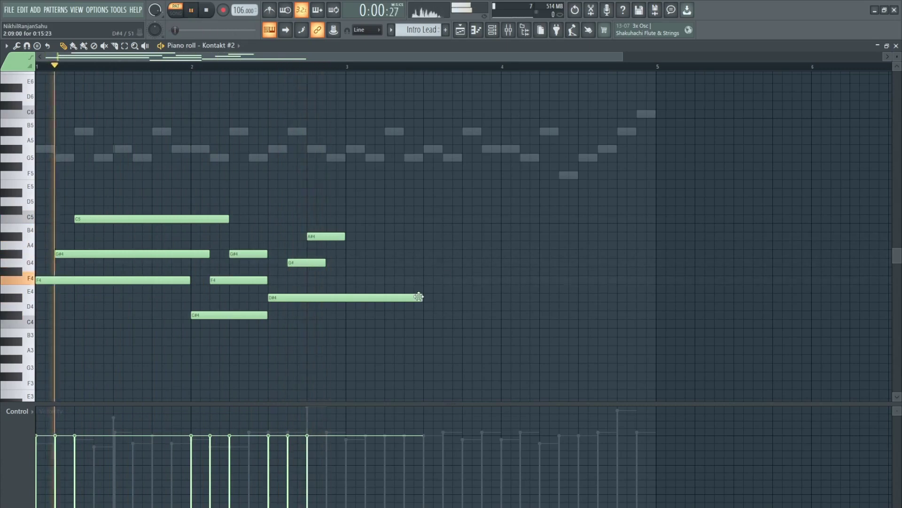
left_click(493, 30)
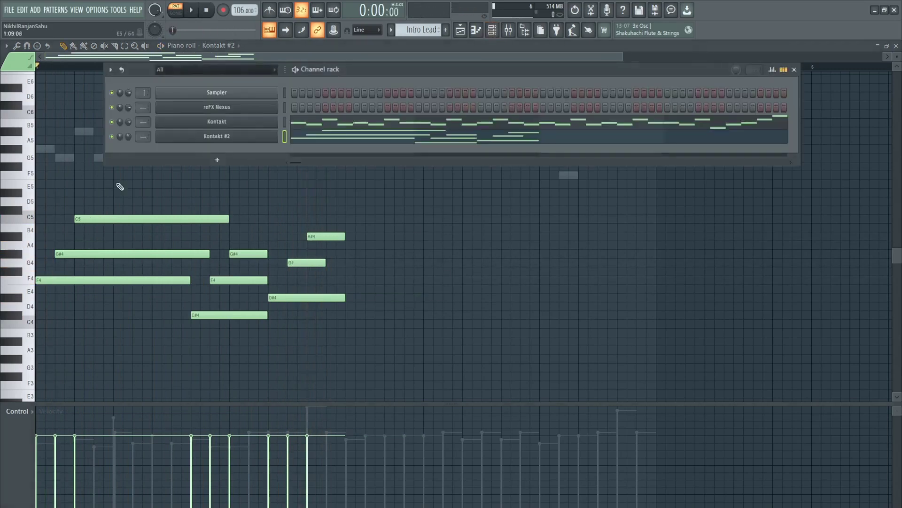
key("space")
left_click_drag(325, 262, 345, 263)
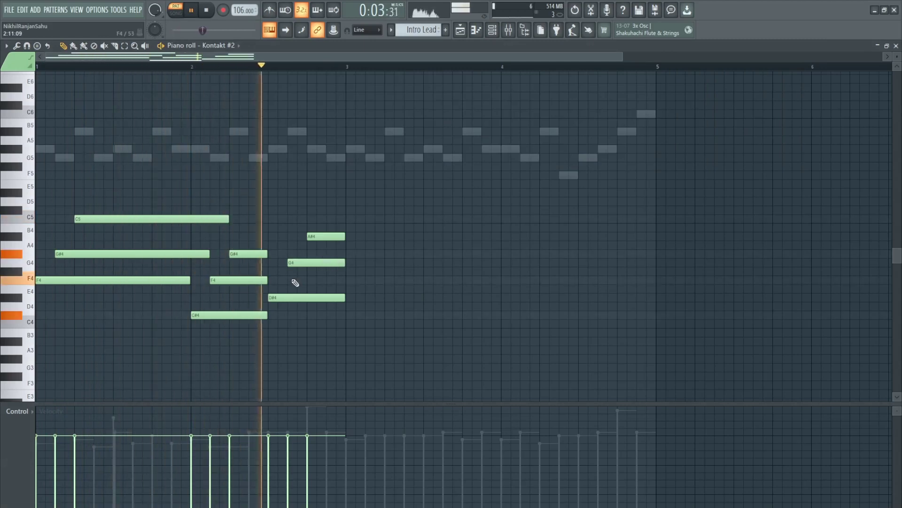
Step: Copy the F4 arpeggio from bar 1 to bar 3 and the C#4 arpeggio from bar 2 to bar 4
key("space")
left_click_drag(186, 159, 362, 278)
key("space")
left_click(238, 245, "ctrl")
left_click_drag(238, 245, 257, 324)
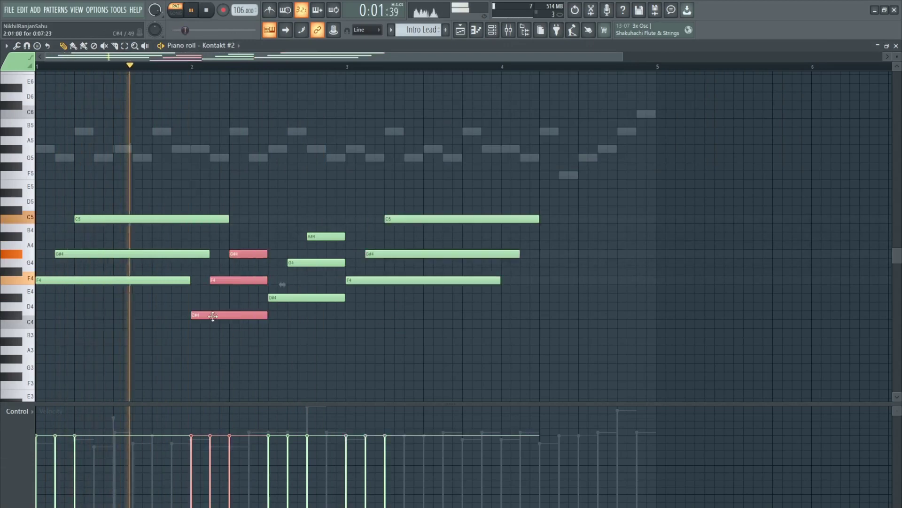
left_click_drag(249, 280, 560, 280)
left_click(486, 335, "ctrl")
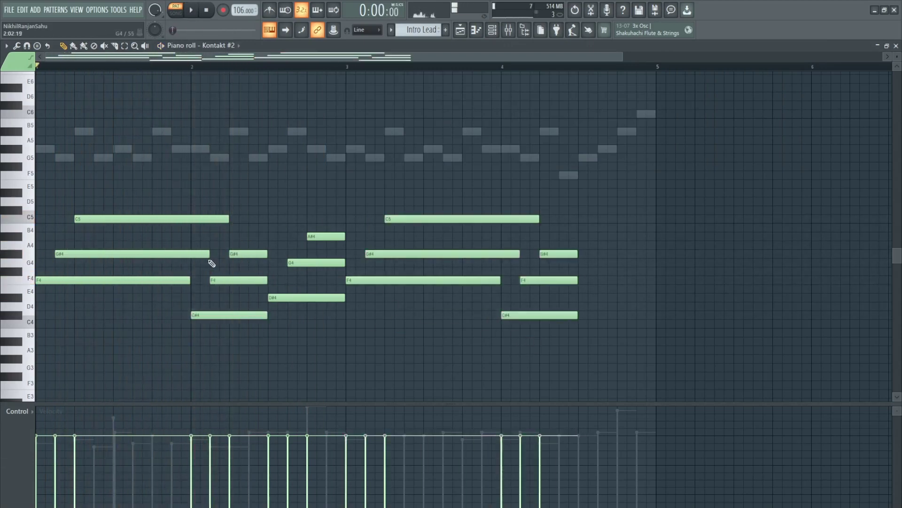
Step: Trim bar 1's G#4 and C5 to the bar 2 line and raise the long G#4 notes in bars 1 and 3 an octave
left_click_drag(228, 219, 191, 219)
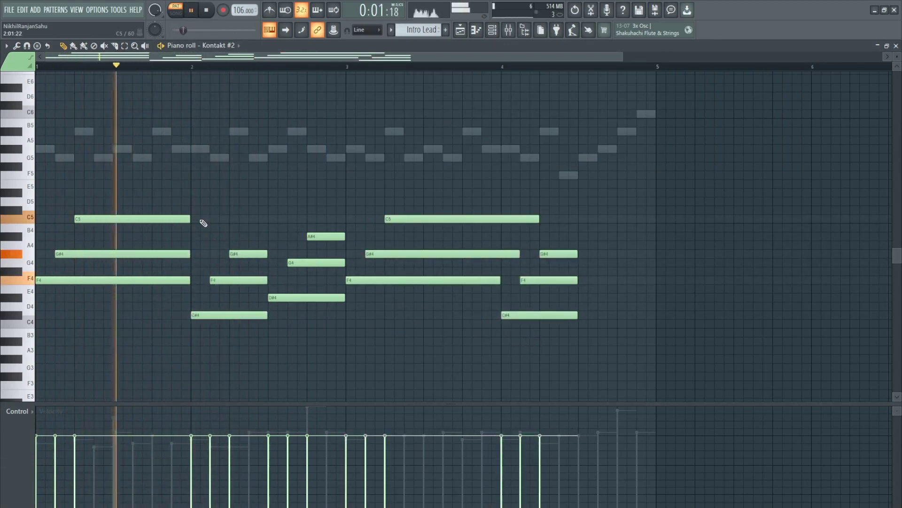
key("ctrl+Up")
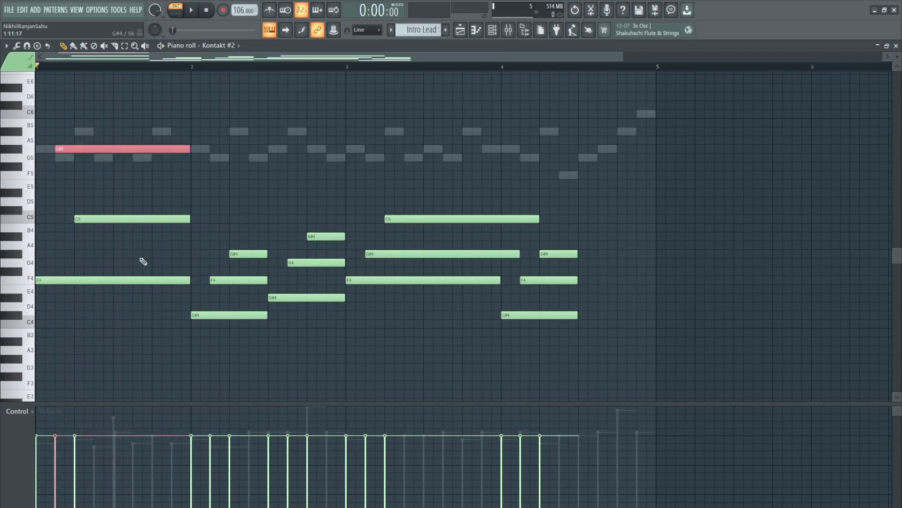
key("space")
left_click(140, 260, "ctrl")
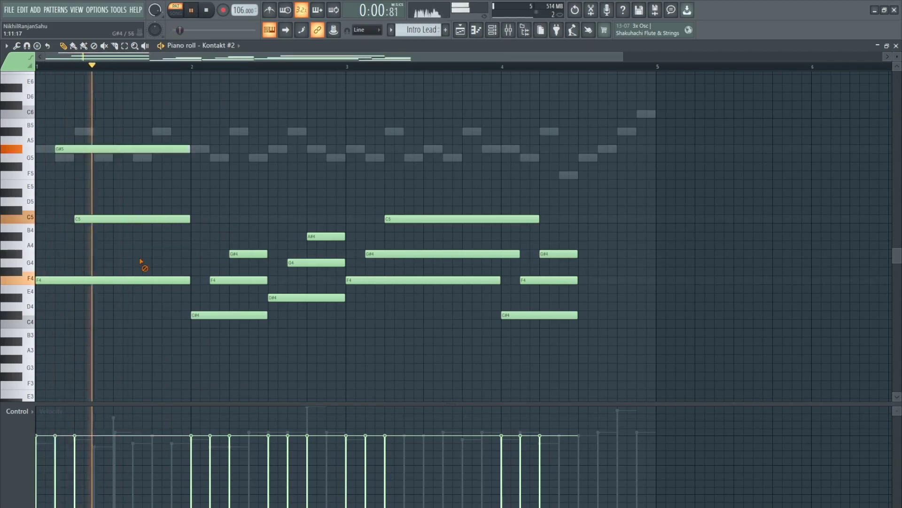
left_click(379, 255, "ctrl")
key("ctrl+Up")
left_click(384, 258, "ctrl")
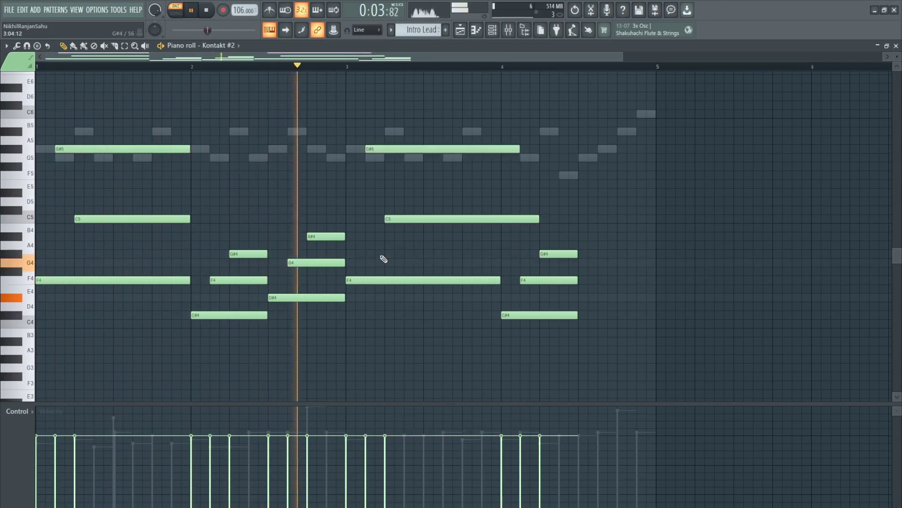
Step: Trim bar 3's G#5 and C5 to the bar 4 line and end bar 1's C5 at the bar 2 line
left_click_drag(543, 221, 503, 219)
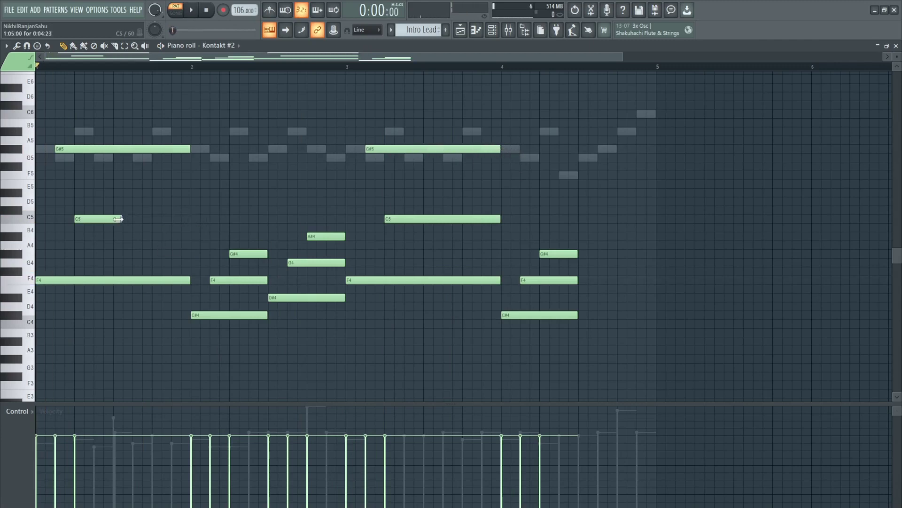
key("space")
left_click_drag(156, 217, 190, 217)
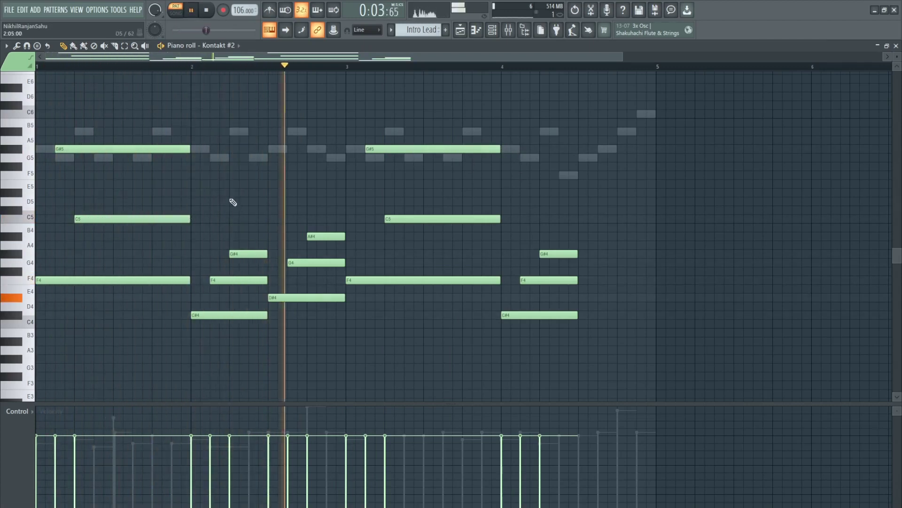
Step: Add staggered C4, D#4 and G4 notes in the second half of bar 4, all ending at the bar 5 line
left_click_drag(523, 223, 612, 332)
key("ctrl+b")
left_click_drag(614, 289, 615, 297)
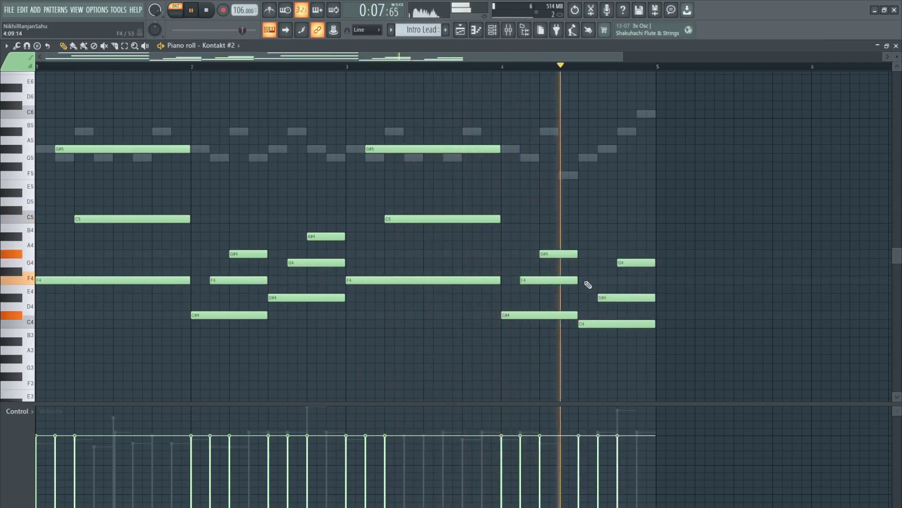
key("space")
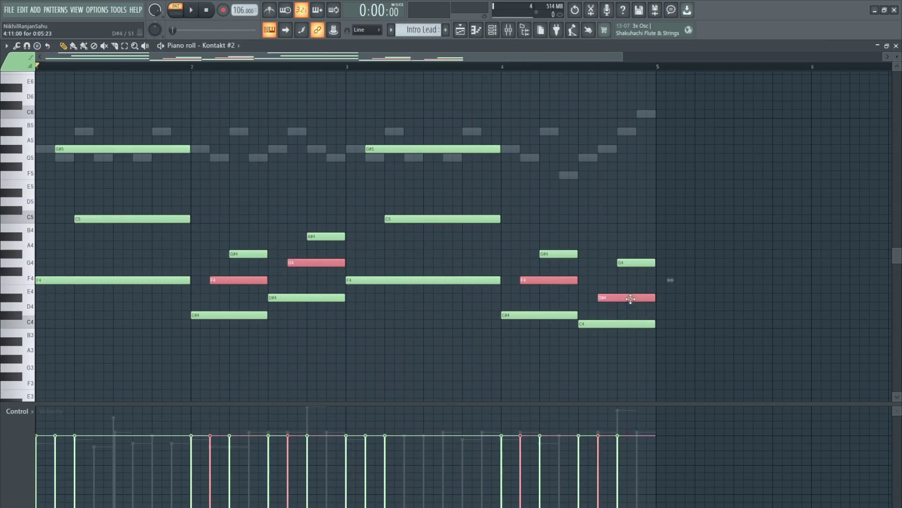
Step: Raise the middle-starting notes F4 and G4 in bar 2 and F4 and D#4 in bar 4 by an octave
key("ctrl+Up")
key("space")
key("ctrl+d")
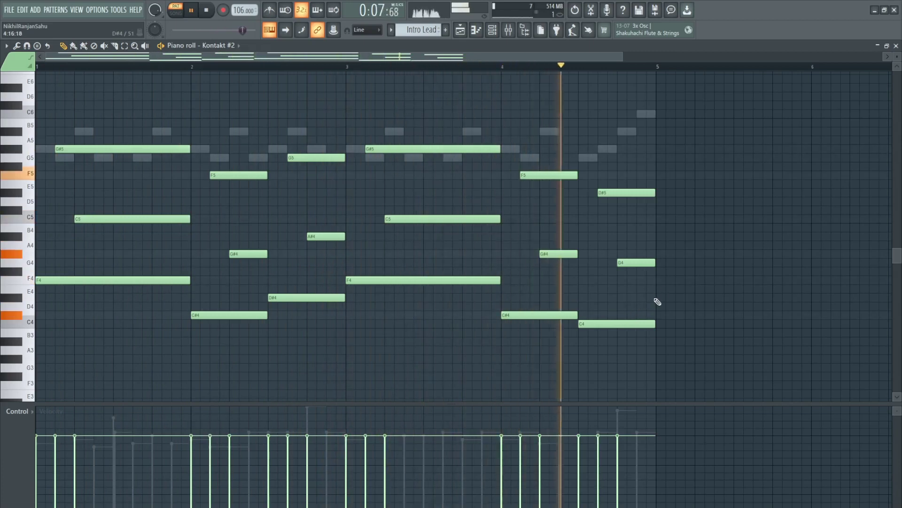
Step: Play the two Kontakt guitar parts together from the channel rack and close the piano roll
left_click(493, 31)
key("space")
key("space")
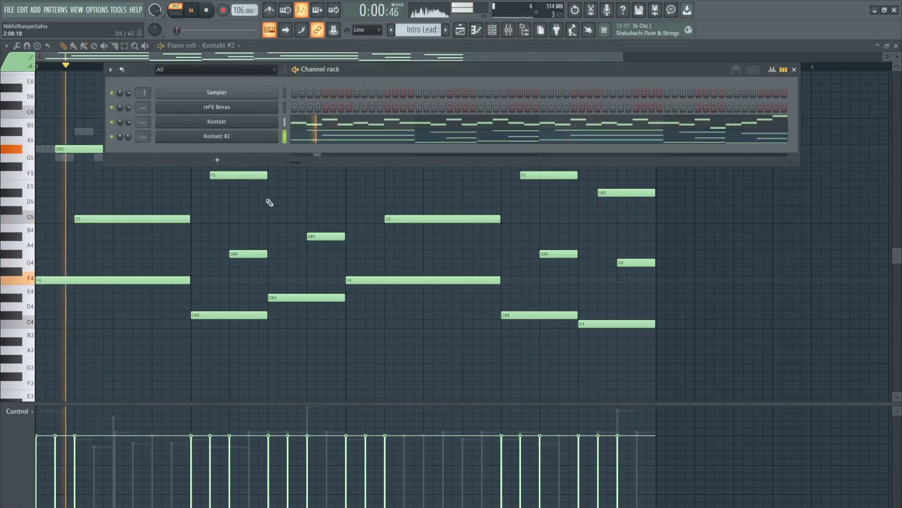
right_click(301, 204)
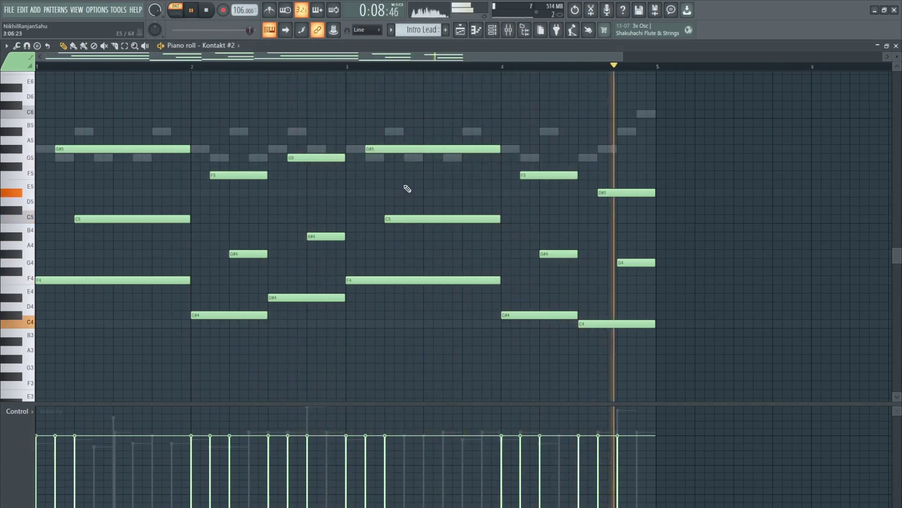
left_click(896, 46)
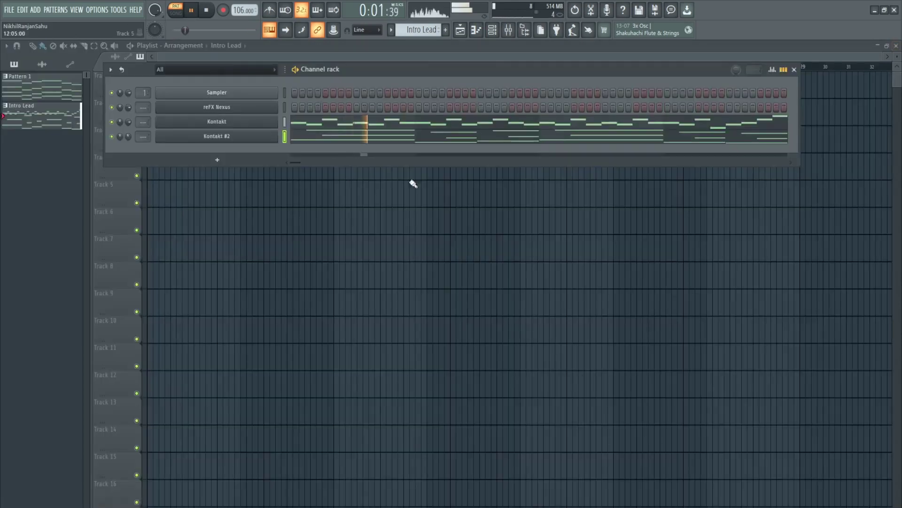
Step: Stop playback, rename the Kontakt channels guitar lead and warm giutar, and split the Intro Lead pattern by channel
key("space")
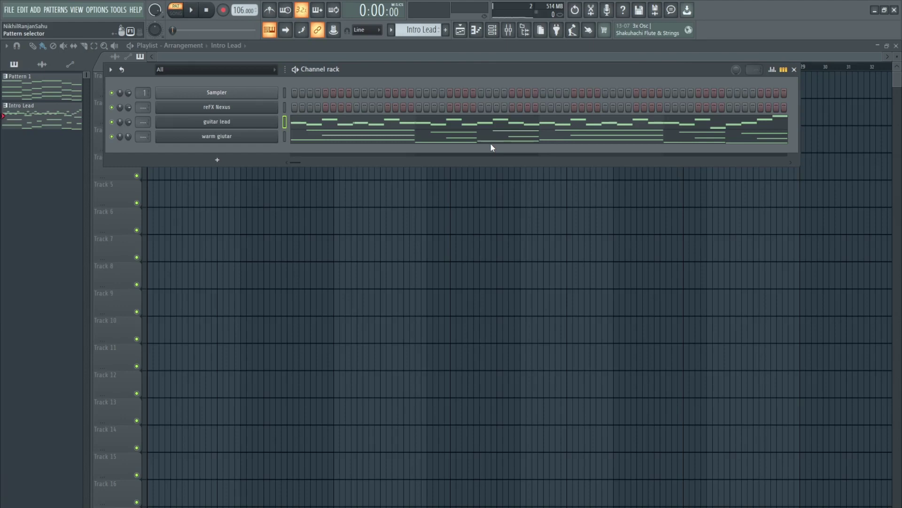
left_click(490, 179)
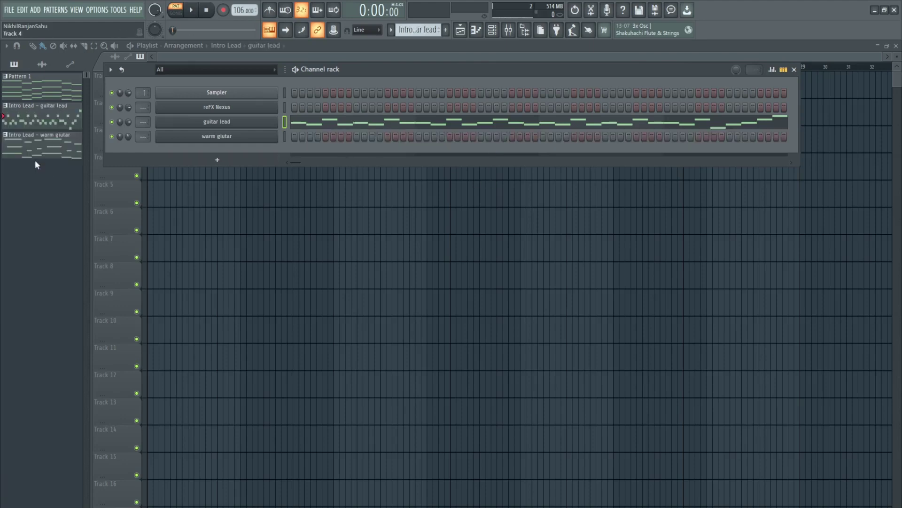
Step: Place the Intro Lead - warm giutar pattern on Track 5 at bar 1 and consolidate it to audio
left_click_drag(34, 150, 211, 193)
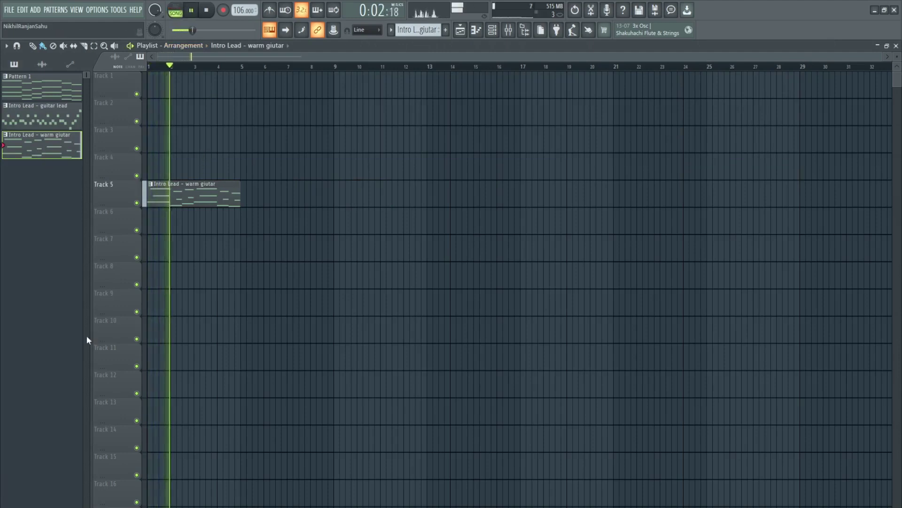
key("space")
key("l")
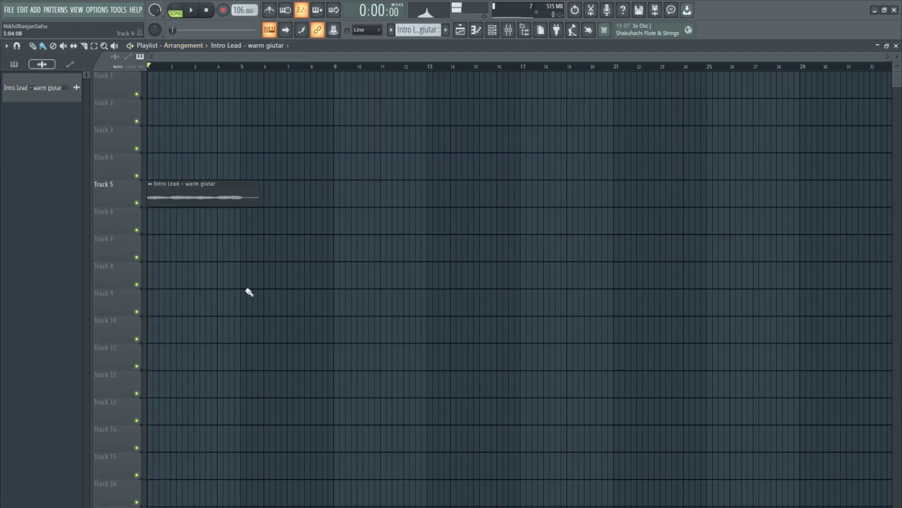
Step: Place the Intro Lead - guitar lead pattern on Track 4 at bar 1 and consolidate it to audio
left_click(16, 66)
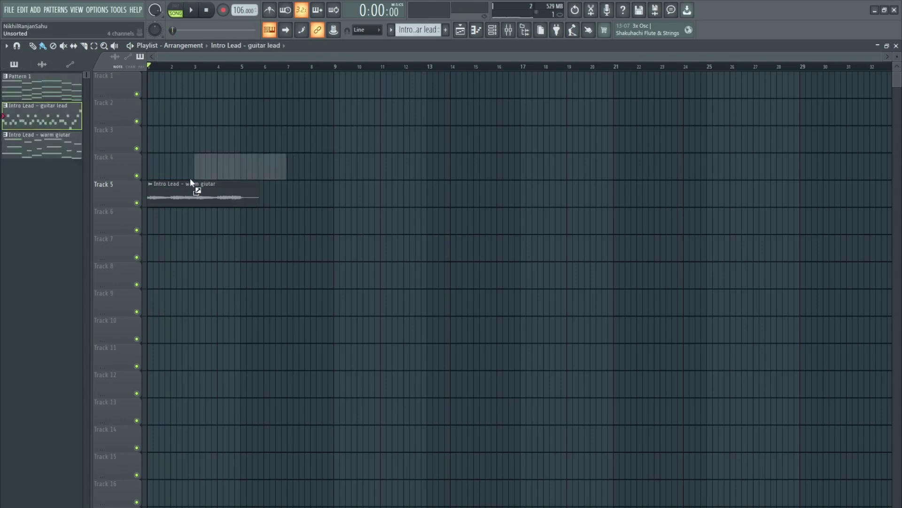
left_click(148, 176)
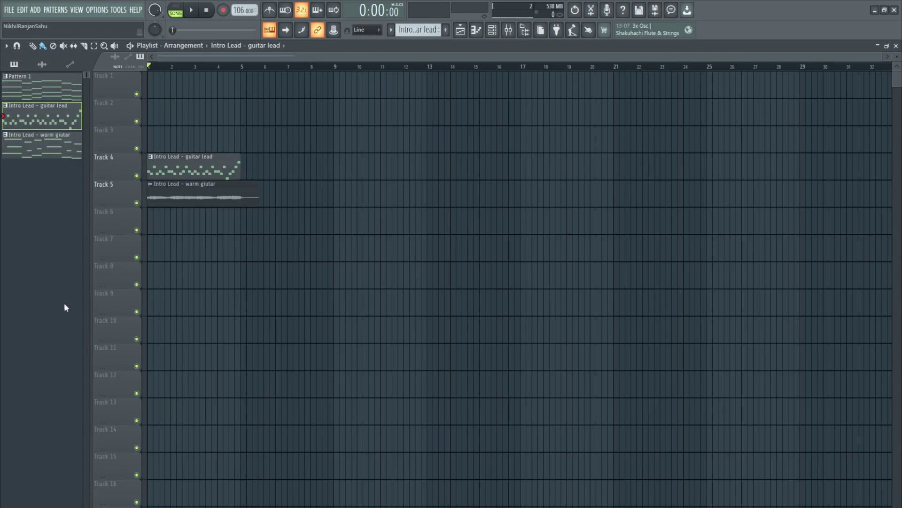
key("ctrl+alt+c")
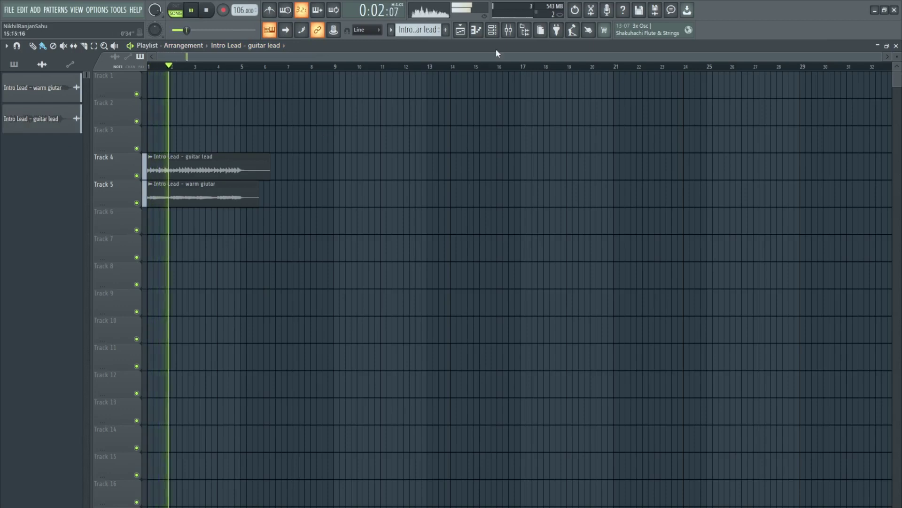
Step: Name mixer insert 1 Reverb Send and colour it red
left_click(510, 30)
left_click_drag(269, 172, 417, 172)
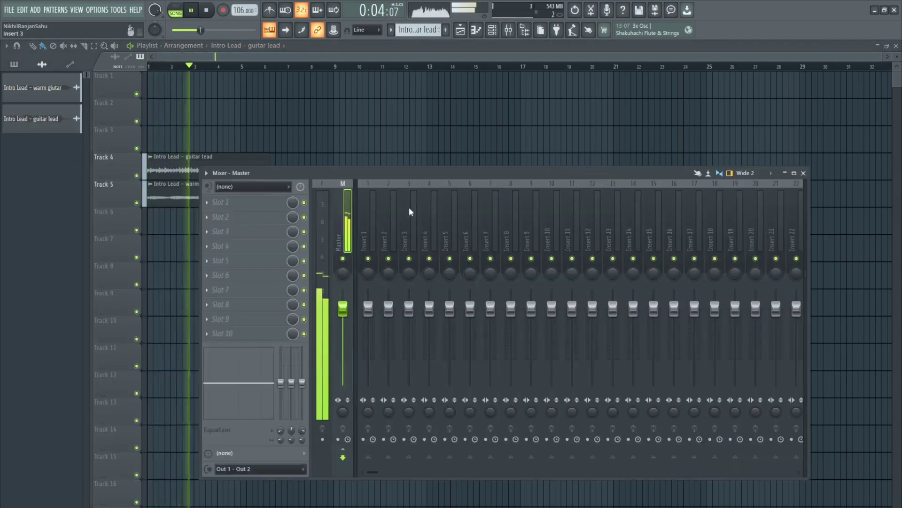
left_click(371, 228)
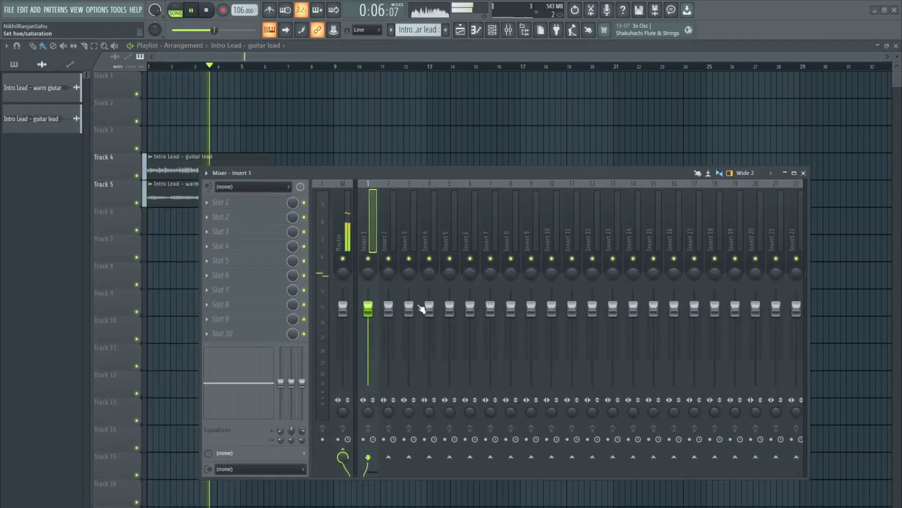
left_click(408, 270)
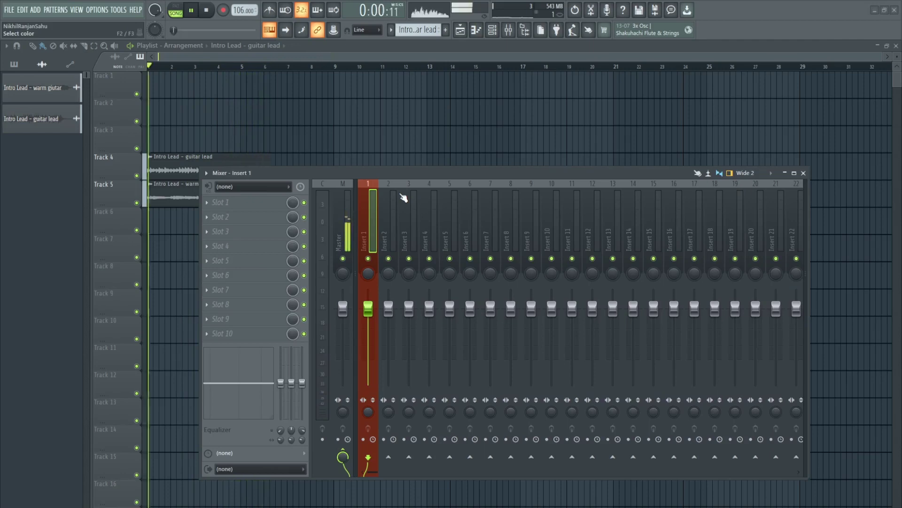
Step: Name mixer insert 2 Delay Send and colour it red like the reverb send
left_click(389, 238)
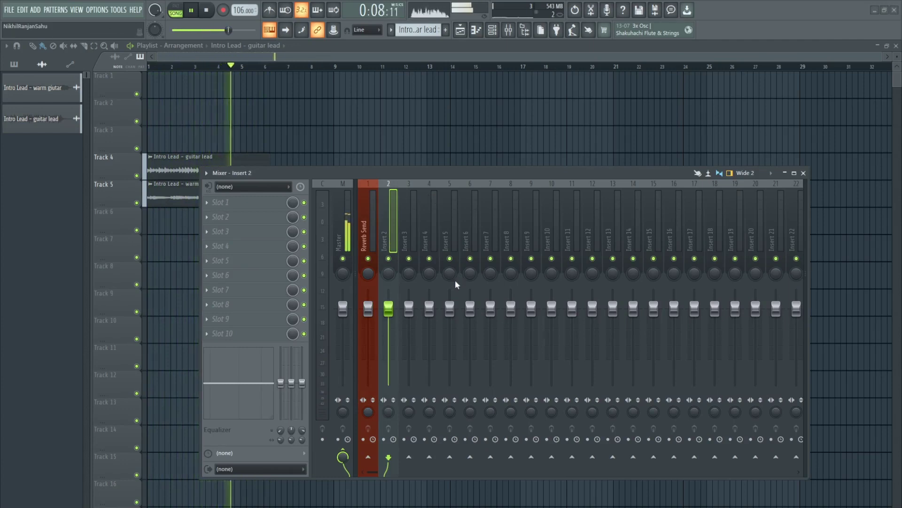
key("space")
left_click(407, 231)
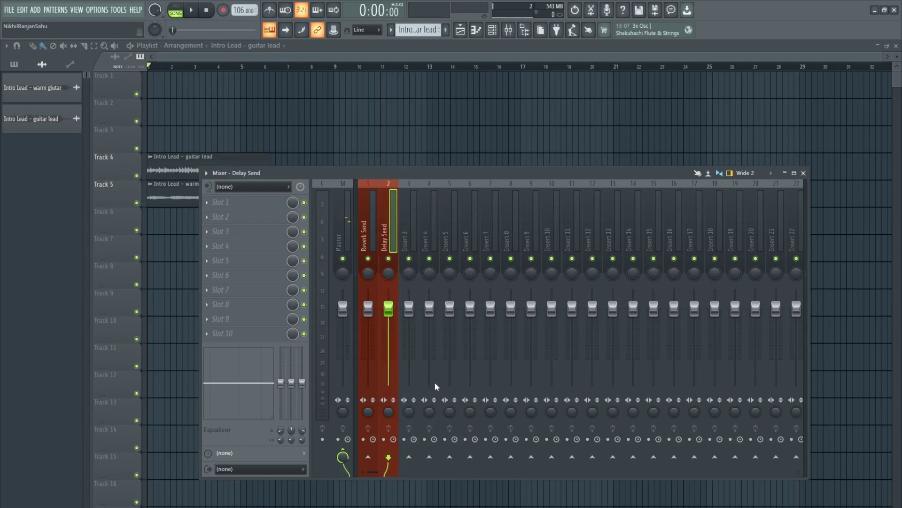
key("shift+s")
key("ctrl+z")
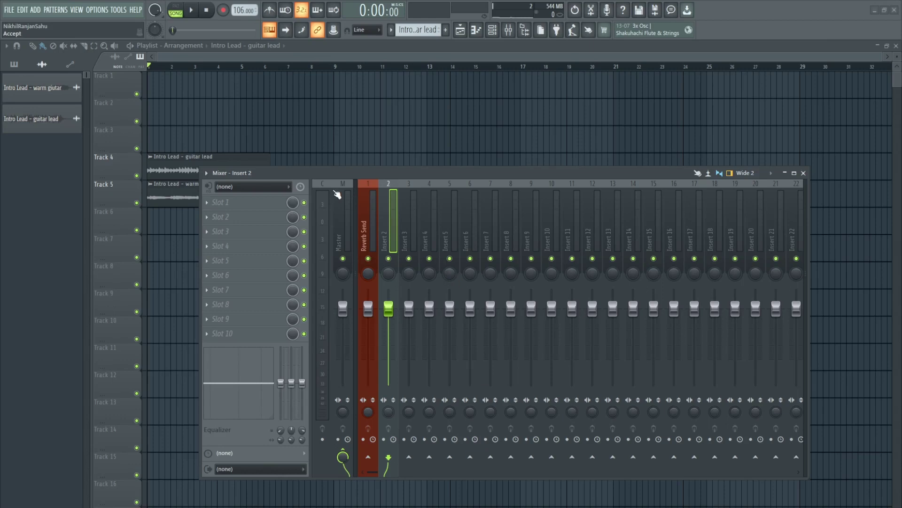
left_click(386, 230)
left_click_drag(411, 180, 482, 177)
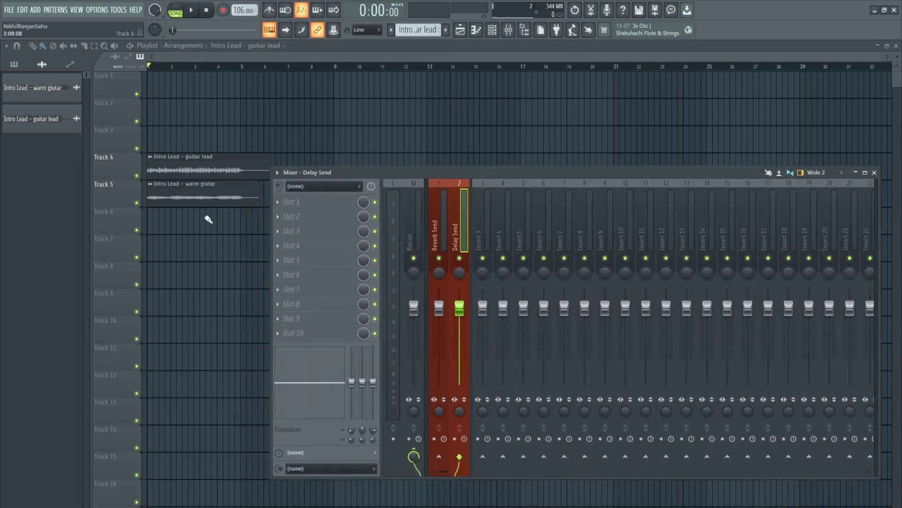
Step: Solo Track 5 in the playlist and route the warm giutar audio clip to mixer insert 3
key("F9")
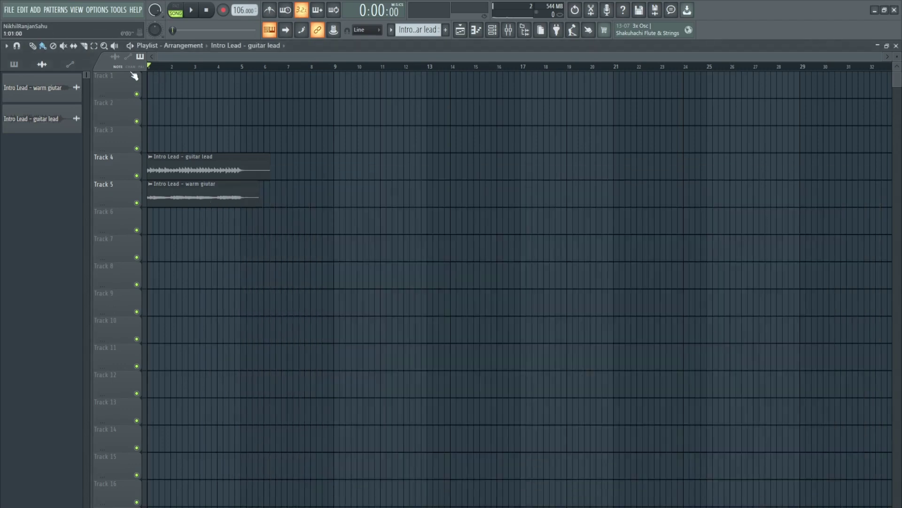
key("space")
left_click(136, 202, "ctrl")
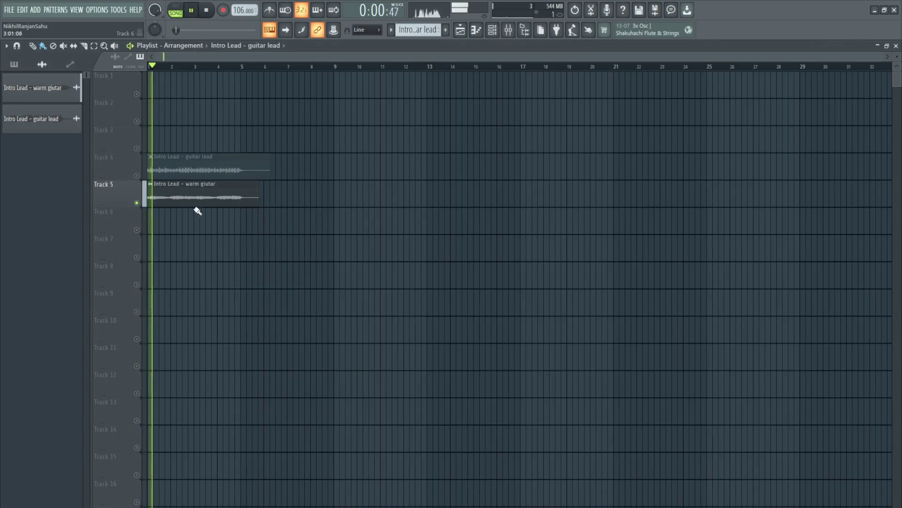
double_click(181, 196)
key("F9")
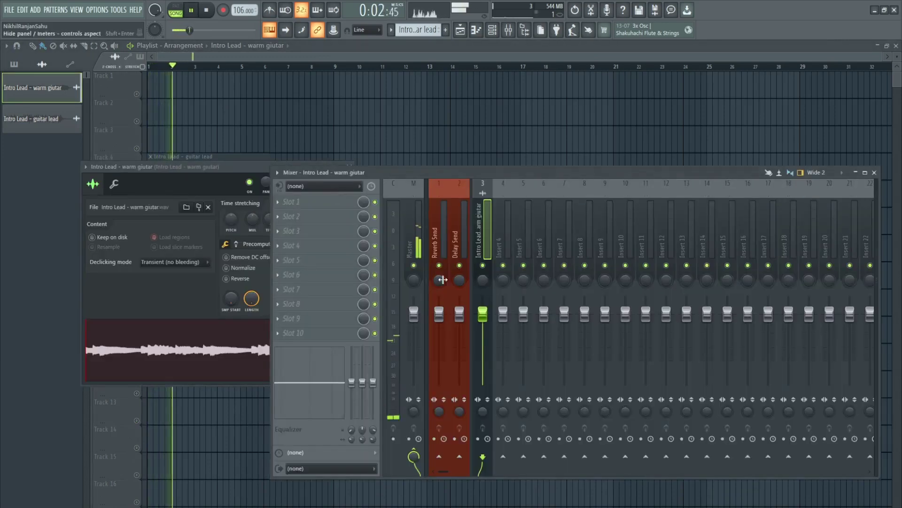
Step: Lower the warm giutar insert's volume to about -2.3 dB during playback
key("space")
key("space")
mouse_move(484, 317)
left_mouse_down()
mouse_move(485, 335)
mouse_move(484, 325)
left_mouse_up()
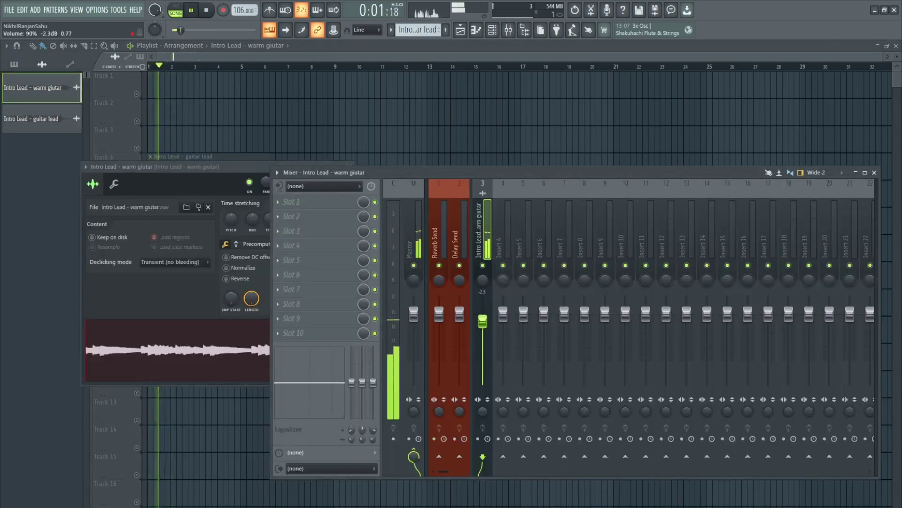
key("space")
Step: Load Wave Candy in the last effect slot of the Master, set to Meter, and close its window after test playback
left_click(413, 249)
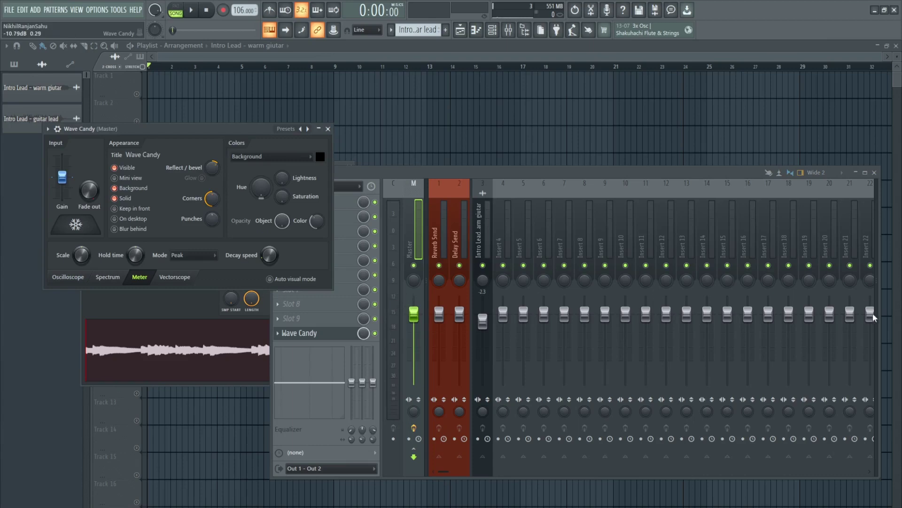
key("space")
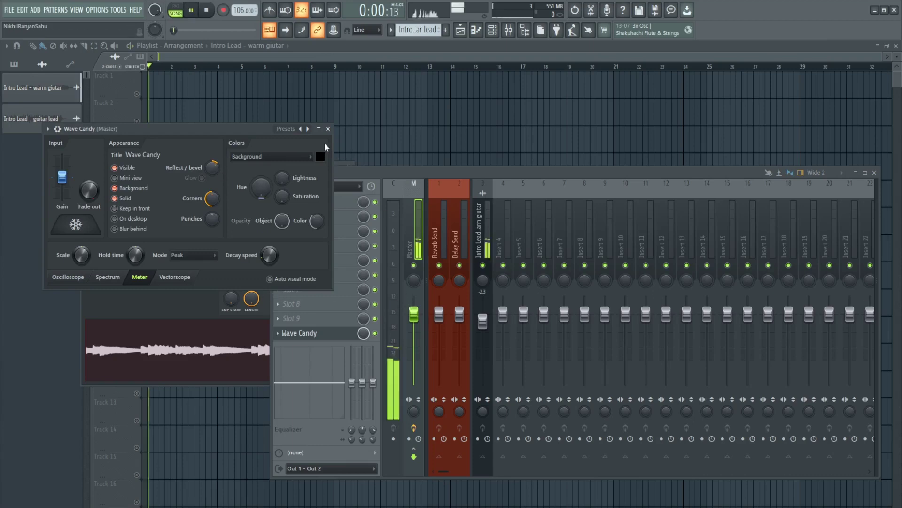
key("space")
left_click(329, 129)
key("space")
Step: Close the audio clip settings and set the warm giutar insert's volume to about -1.4 dB
left_click_drag(240, 175, 181, 242)
left_click(289, 234)
left_click_drag(478, 319, 480, 316)
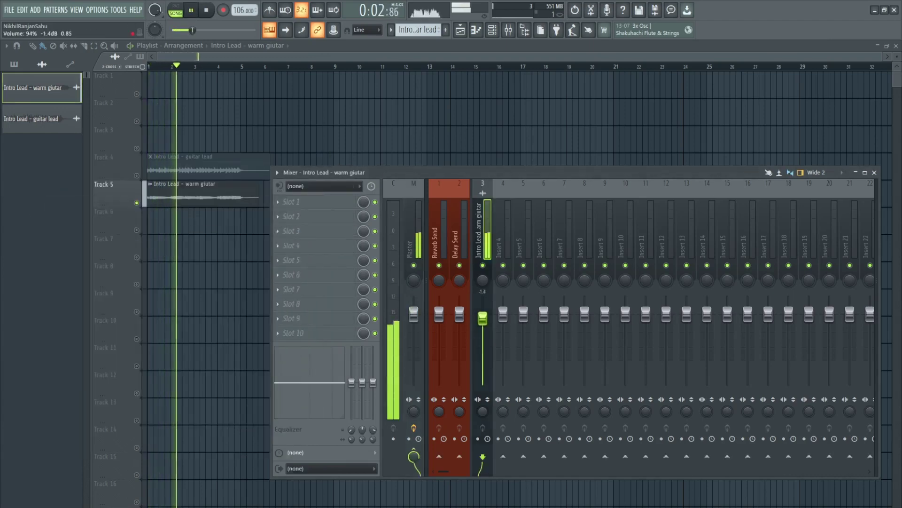
Step: Load Fruity Parametric EQ 2 on the warm giutar insert and cut band 6 narrowly by about 14.4 dB at 2703 Hz
left_click(534, 59)
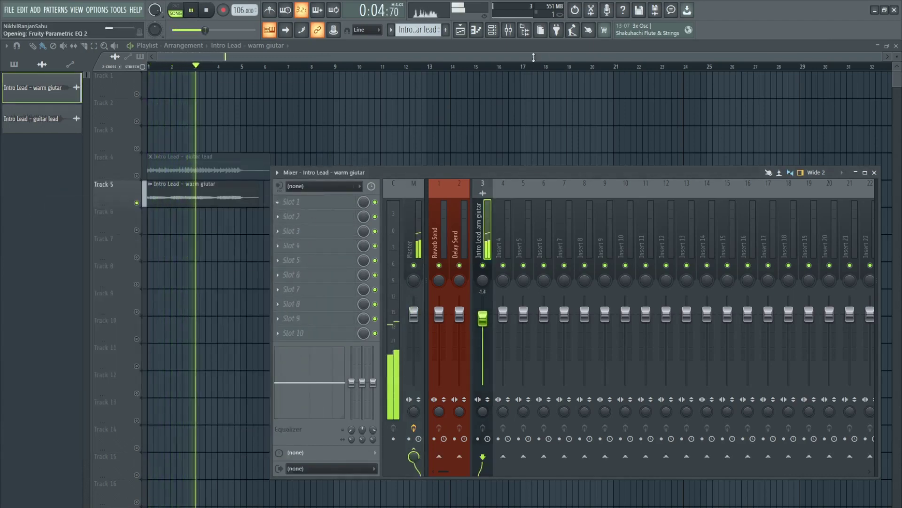
left_click_drag(185, 173, 182, 218)
scroll(182, 116, "down", 10)
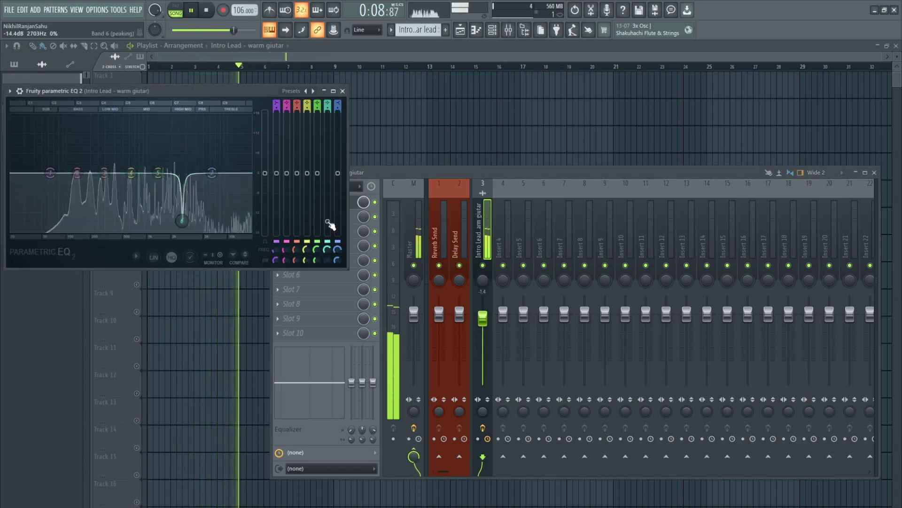
Step: Select bars 1 through 4 in the playlist as the loop region and play it
key("space")
key("space")
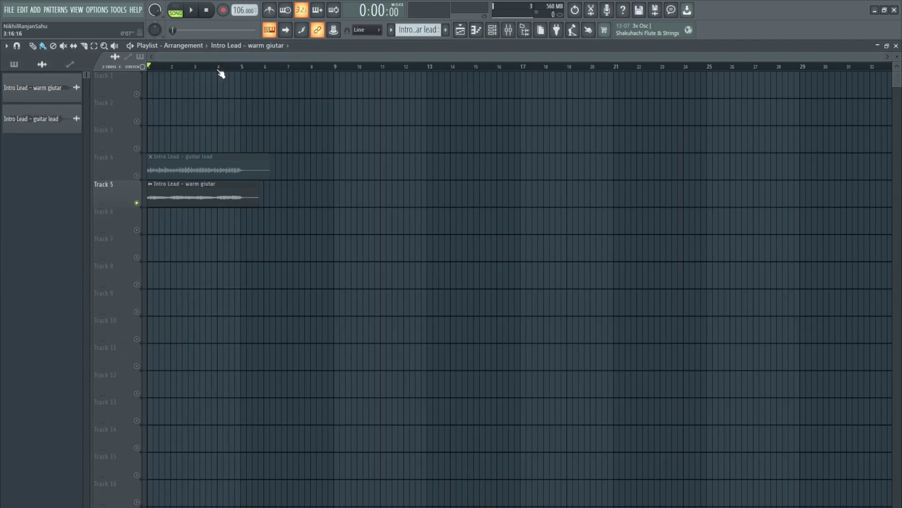
left_click_drag(219, 71, 149, 70)
key("space")
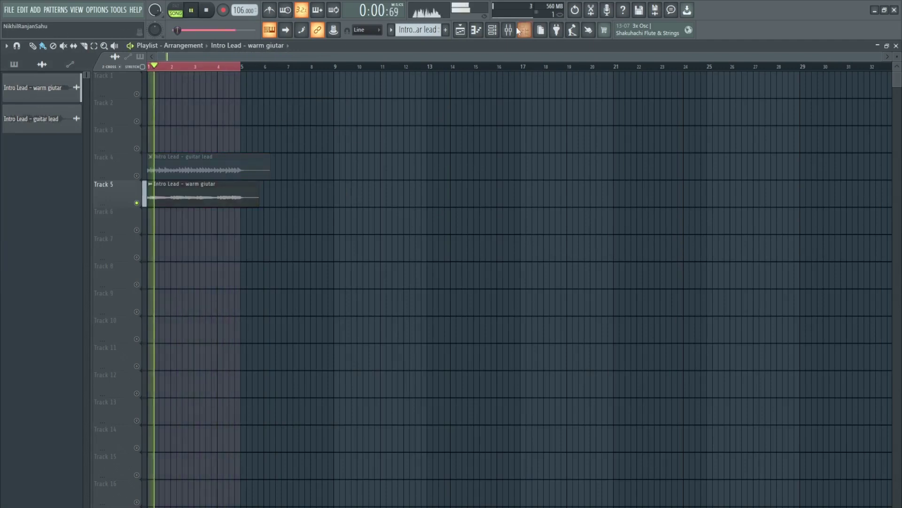
Step: Narrow band 5 of the warm giutar EQ and cut it by about 7.9 dB at 2337 Hz
key("F9")
left_click(338, 202)
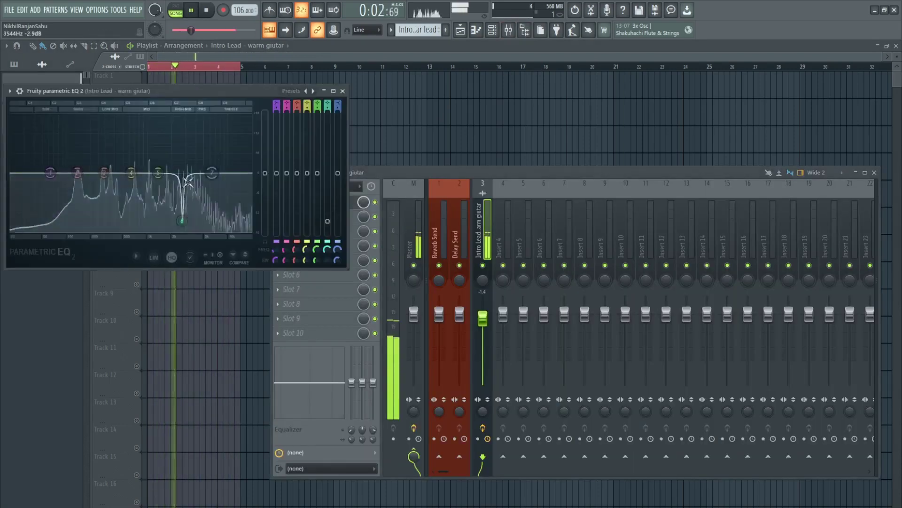
left_click_drag(158, 172, 179, 117)
scroll(166, 118, "down", 8)
left_click_drag(318, 114, 318, 199)
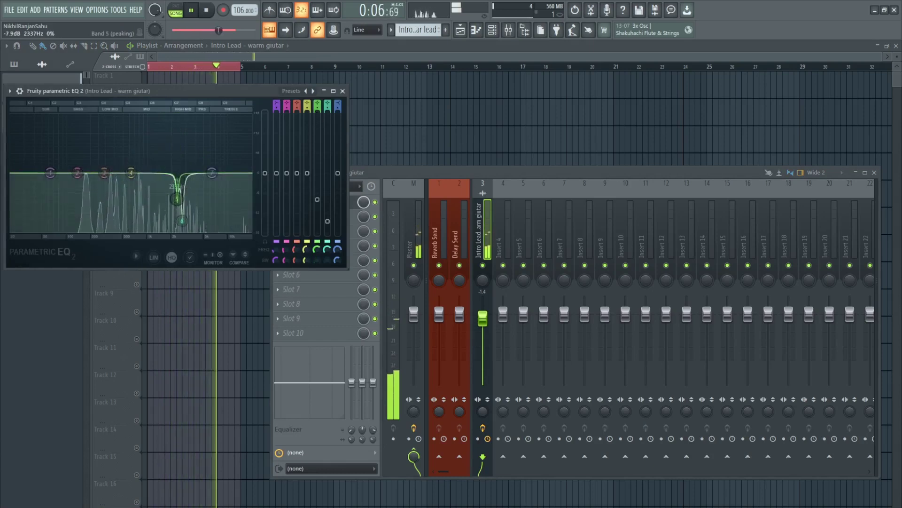
Step: Narrow band 4 of the warm giutar EQ at 3317 Hz, cut it slightly, and deepen the band 6 notch to its maximum
left_click_drag(131, 173, 190, 116)
scroll(141, 118, "down", 6)
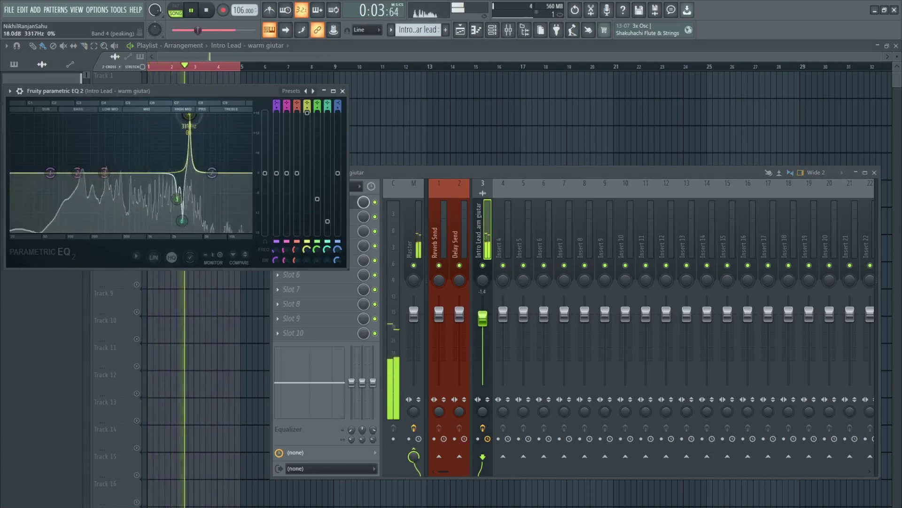
left_click_drag(307, 113, 307, 180)
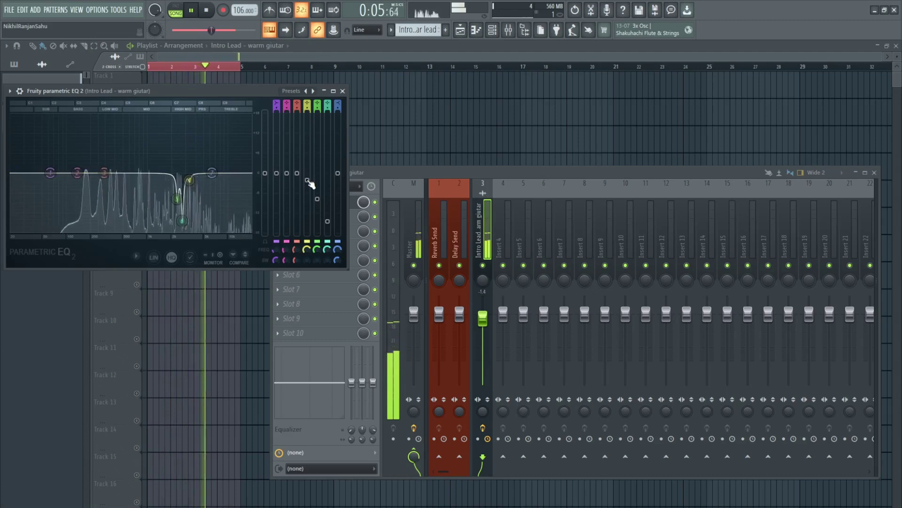
left_click_drag(181, 221, 186, 237)
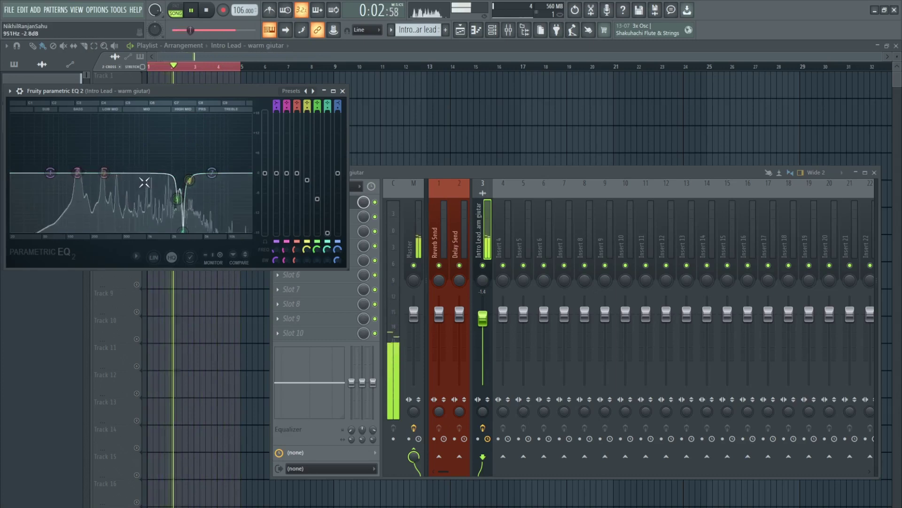
Step: Narrow bands 3 and 2 of the warm giutar EQ and cut both deeply and equally close to the band 5 notch
left_click_drag(104, 173, 179, 116)
scroll(172, 116, "down", 10)
left_click_drag(297, 114, 298, 212)
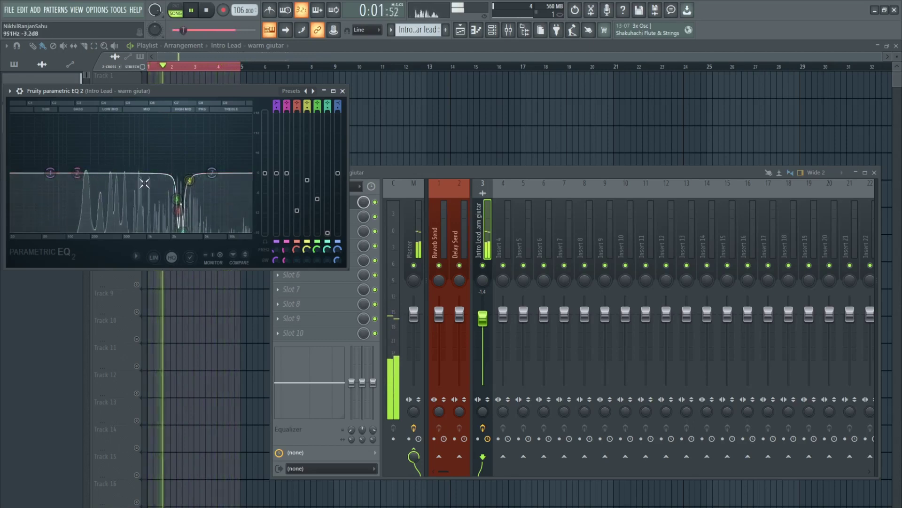
left_click_drag(77, 172, 174, 115)
scroll(147, 116, "down", 10)
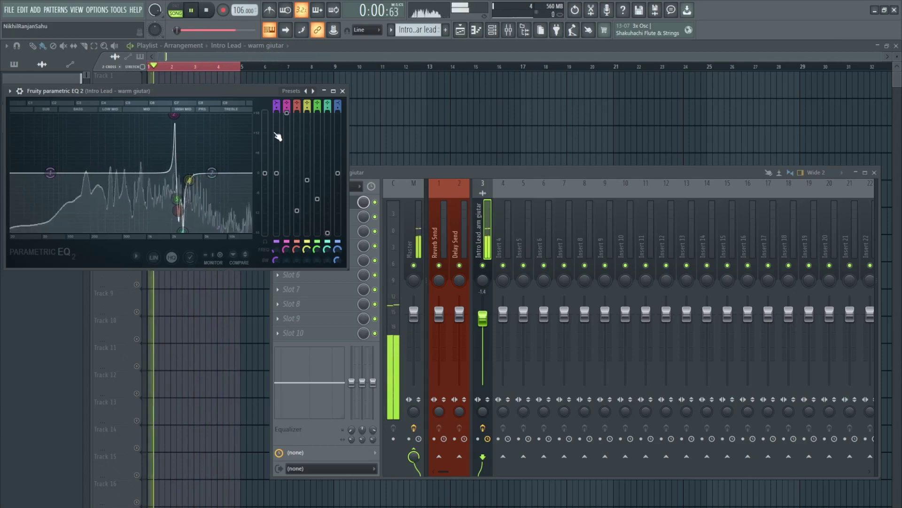
left_click_drag(287, 113, 287, 207)
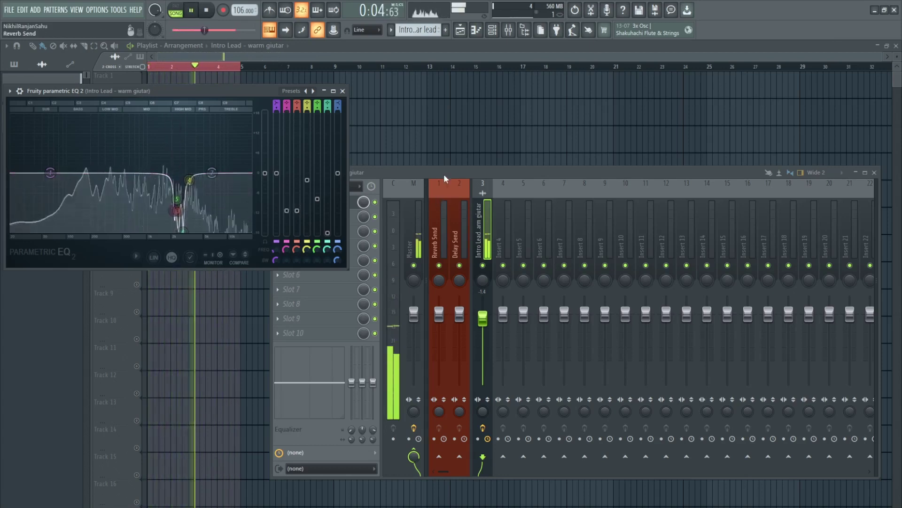
Step: Load a second Fruity Parametric EQ 2 on the warm giutar insert, boosting band 5 slightly in the low mids and moving band 2 into the high mids
left_click(309, 225)
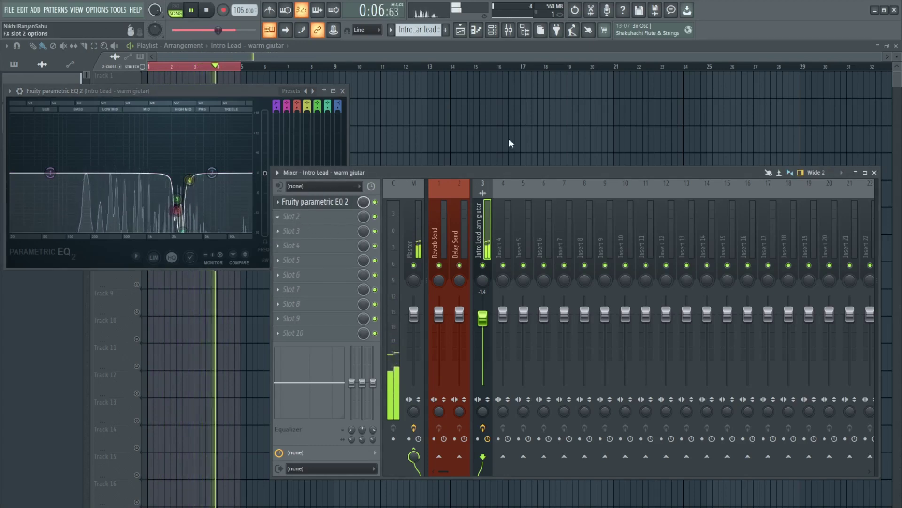
left_click(536, 58)
left_click_drag(172, 187, 113, 189)
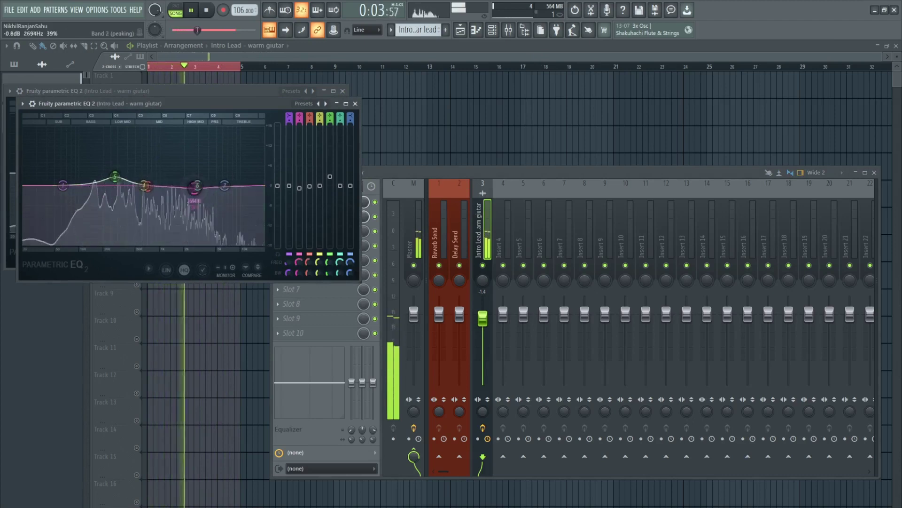
left_click_drag(194, 189, 215, 179)
Step: Load a third Fruity Parametric EQ 2 with the 40Hz + 18kHz cut preset and raise its high-pass frequency to 87 Hz
left_click(385, 180)
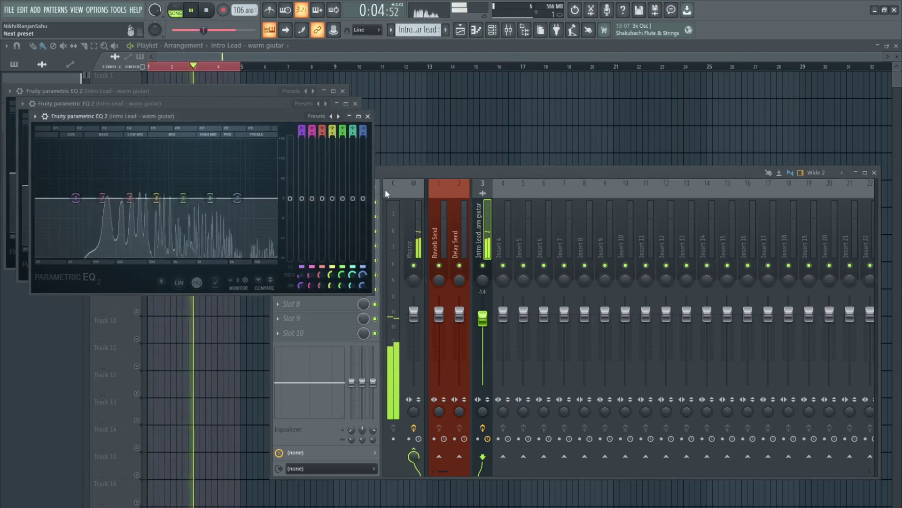
left_click(338, 116)
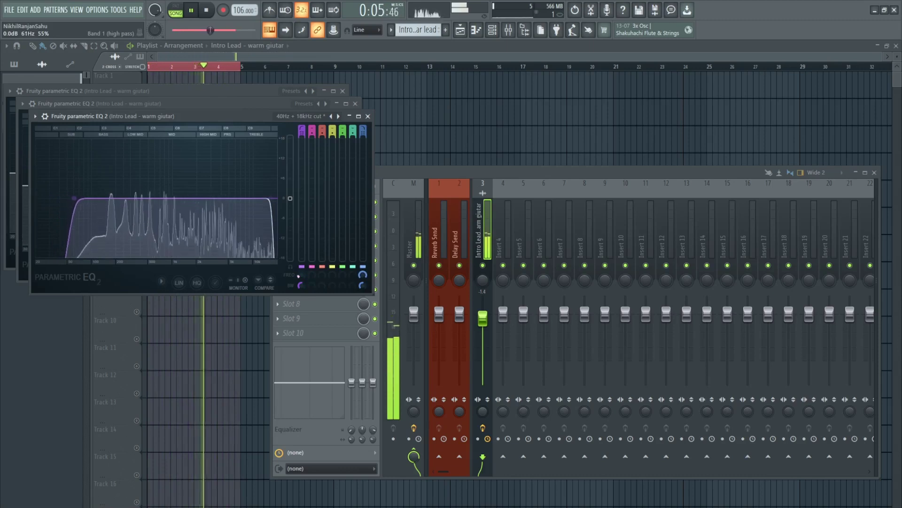
left_click_drag(299, 276, 299, 273)
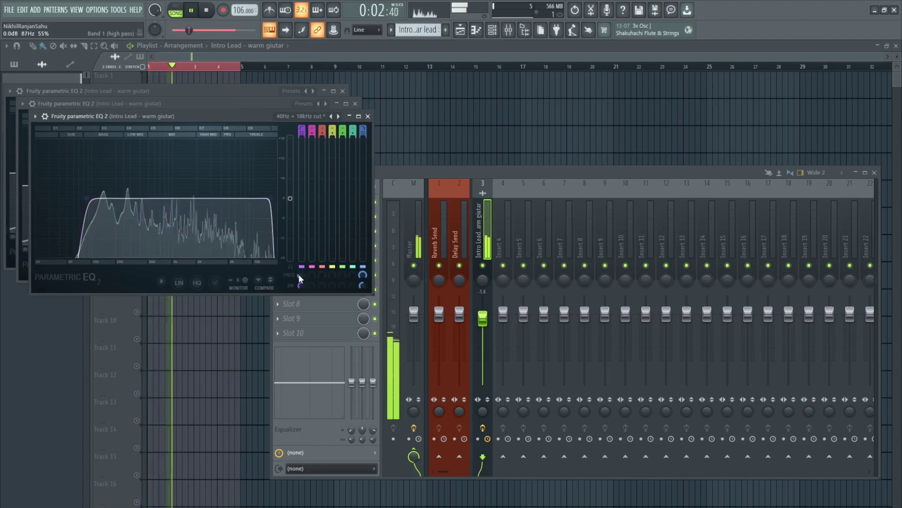
Step: Load the CLA-3A Stereo compressor on the warm giutar insert, choose the Acoustic Guitar preset, stop playback and close the plugin
left_click(425, 177)
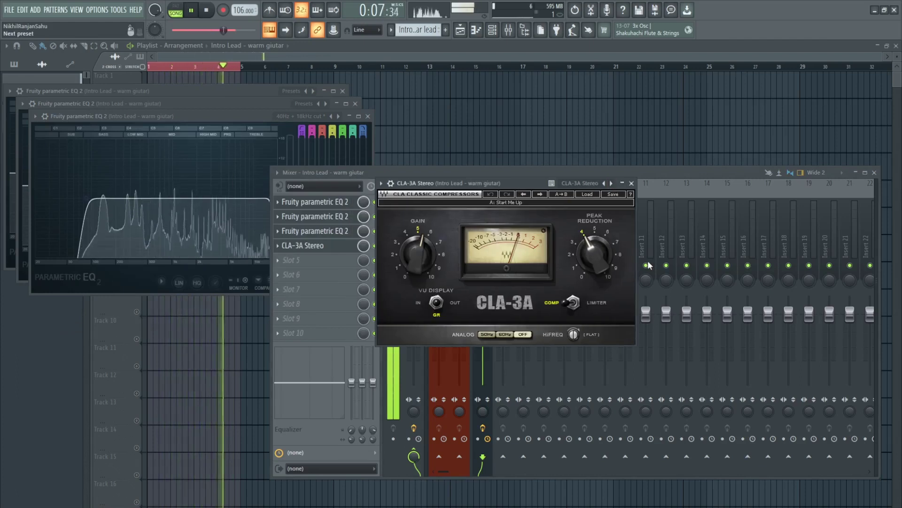
left_click(633, 244)
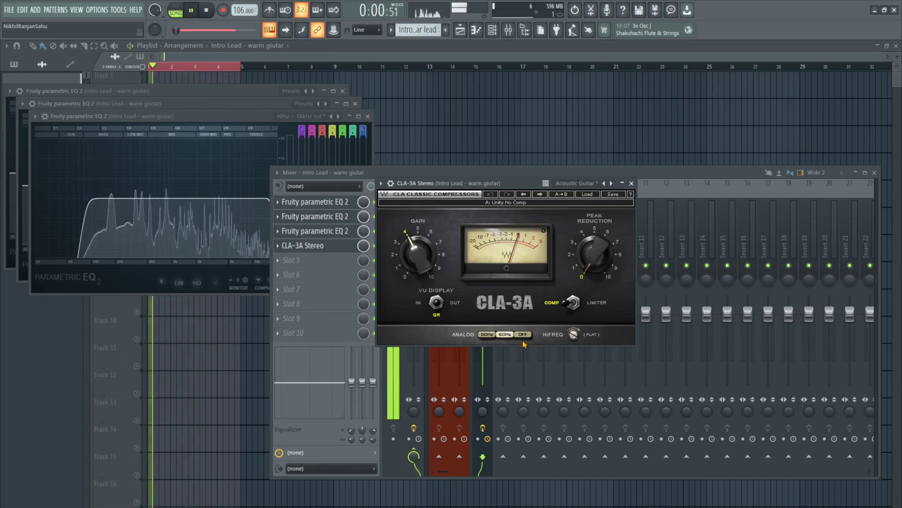
key("space")
left_click(632, 183)
Step: Load Fruity Reeverb 2 on the Reverb Send insert and raise its wet level
left_click(436, 236)
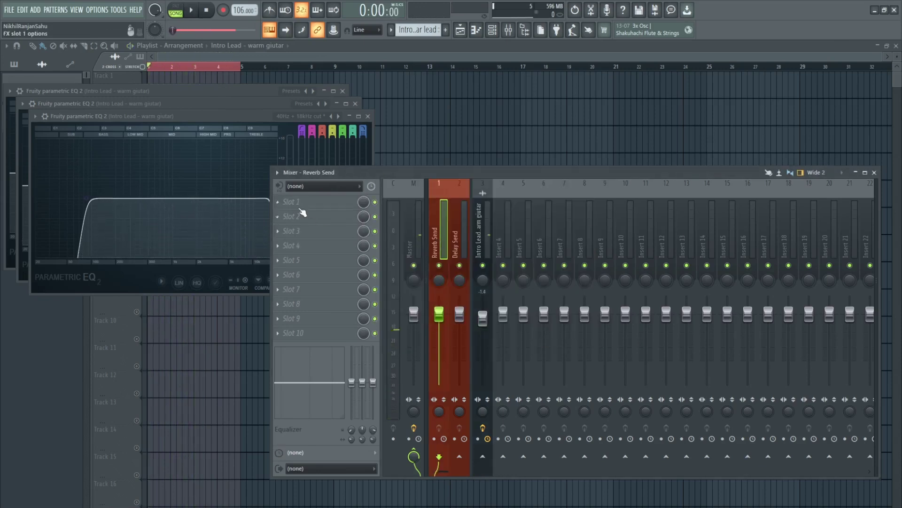
left_click(523, 93)
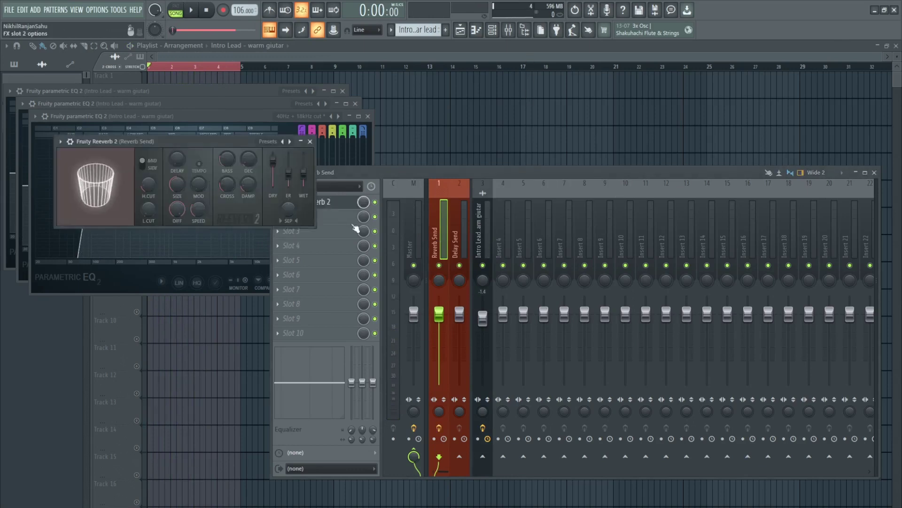
left_click_drag(216, 141, 586, 145)
left_click_drag(674, 176, 674, 158)
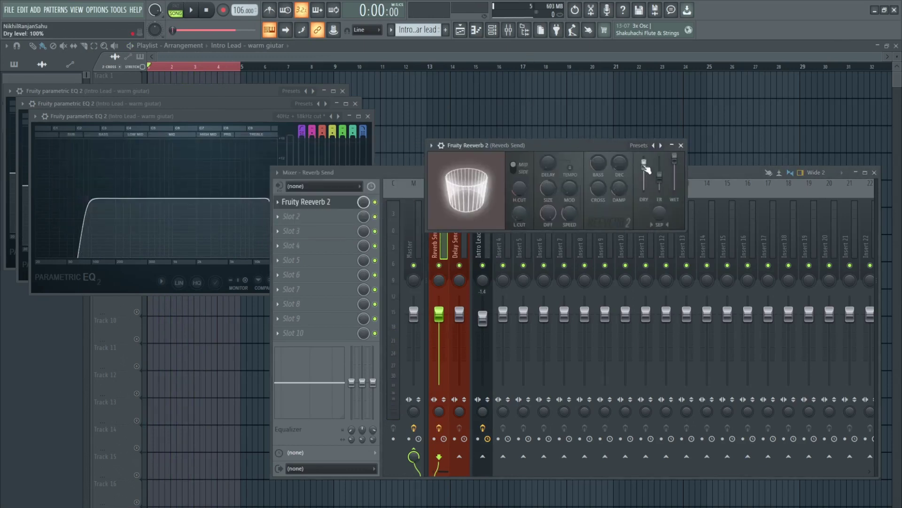
Step: Route the warm giutar insert to Reverb Send, play the loop, and set the send level to 63% (-9.0 dB)
left_click(396, 171)
left_click(486, 246)
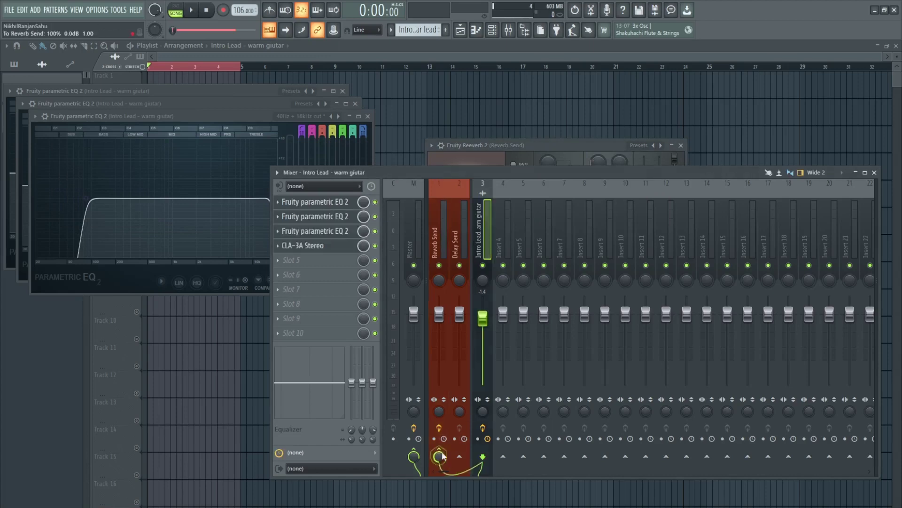
key("space")
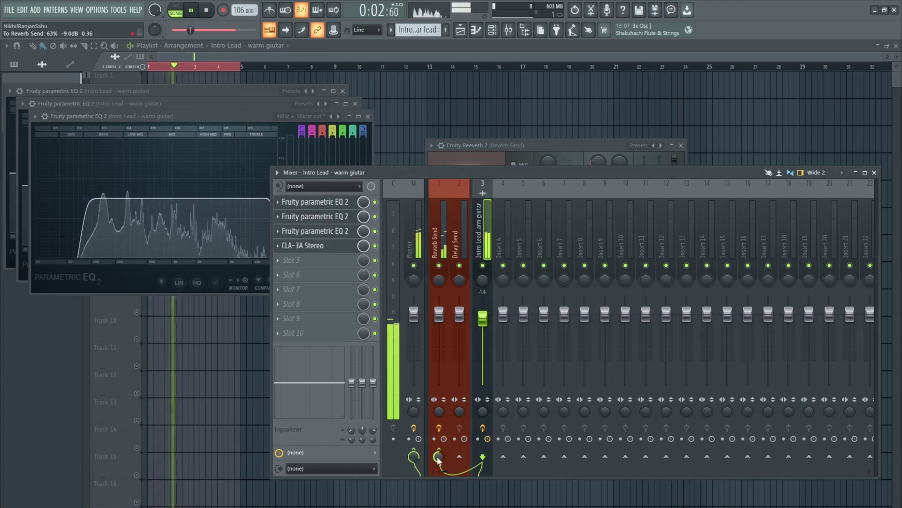
Step: Try Fruity Reeverb 2 on the Reverb Send insert with its dry level at 100%
left_click(447, 232)
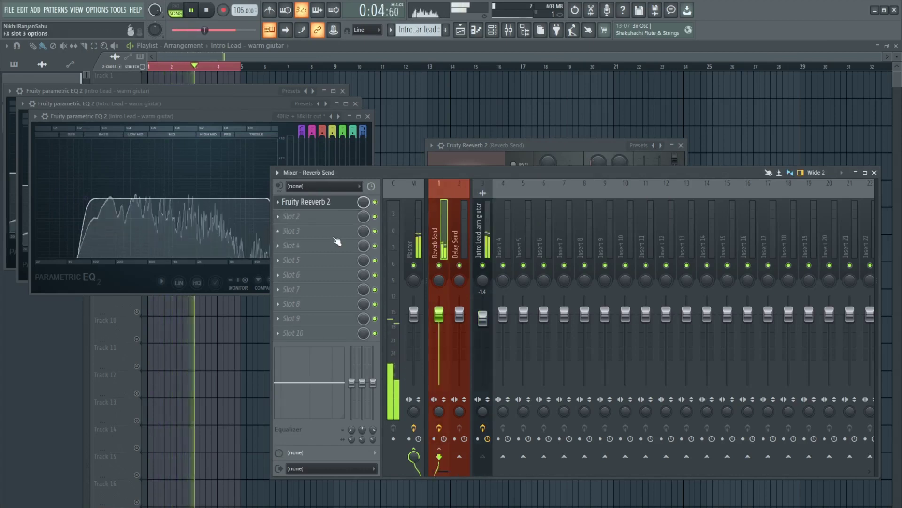
left_click(317, 205)
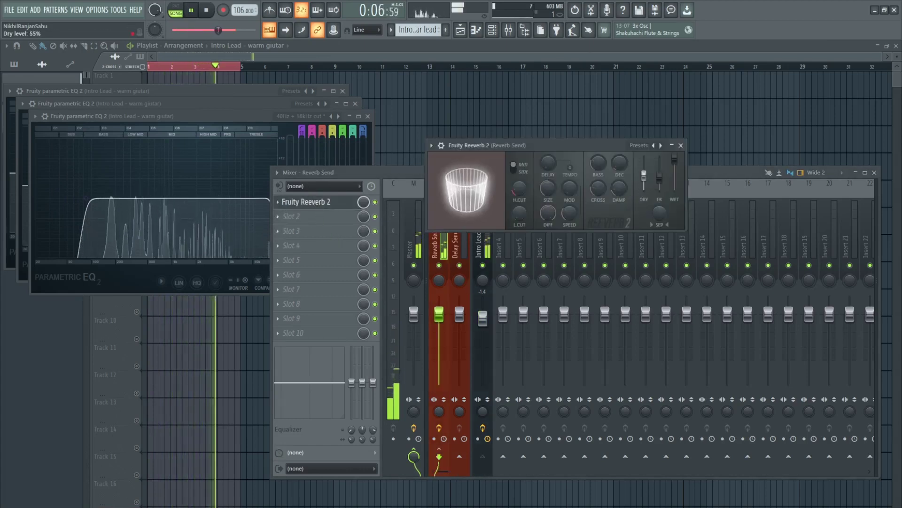
left_click_drag(644, 189, 645, 171)
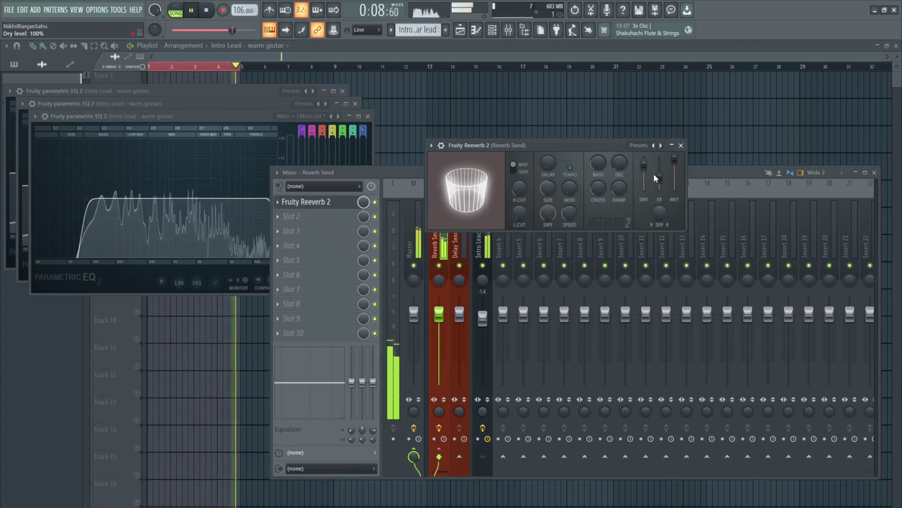
Step: Restart the loop while checking the warm giutar insert's send to Reverb Send
left_click(484, 438)
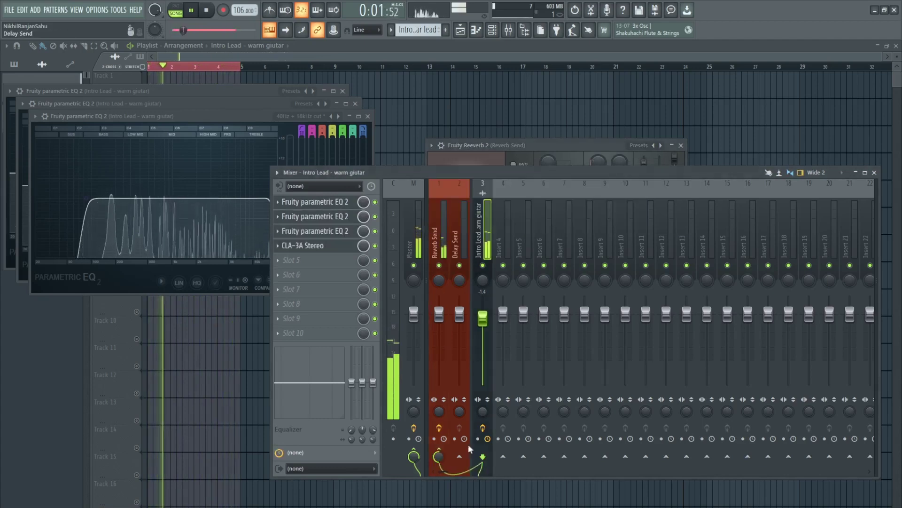
key("space")
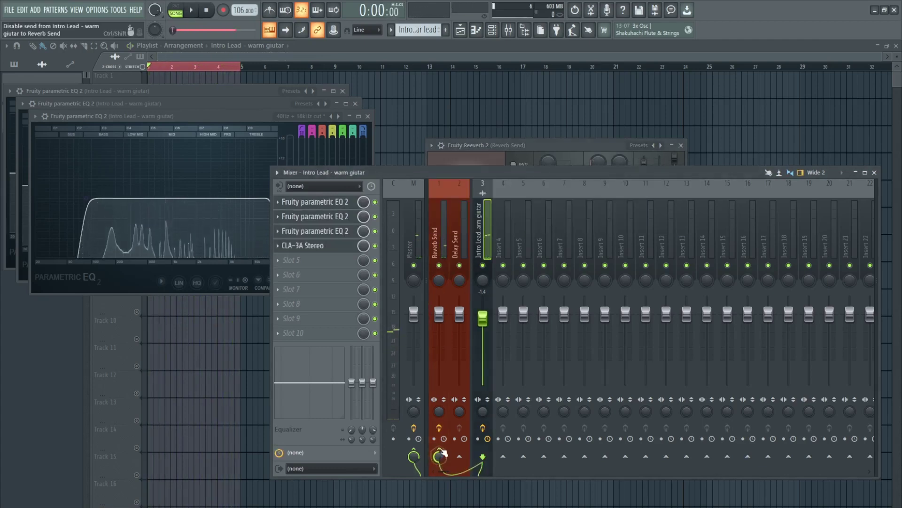
key("space")
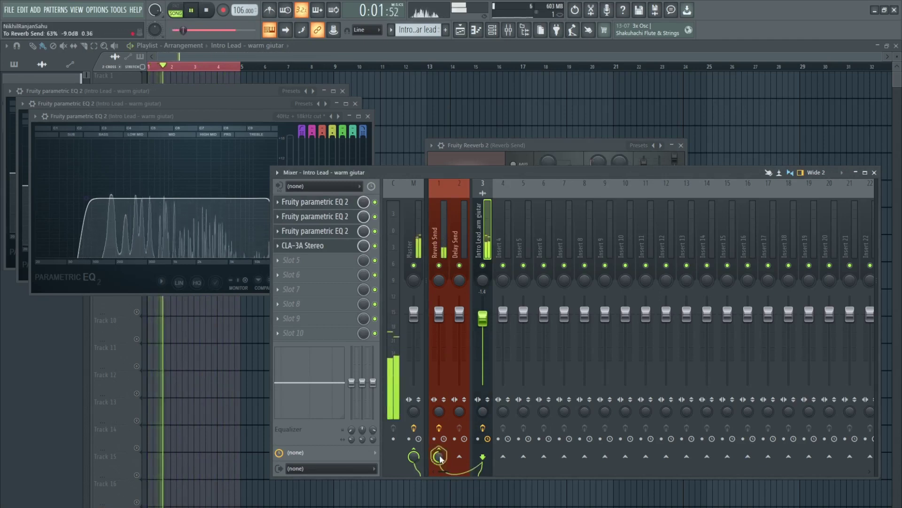
Step: In the Reverb Send's Fruity Reeverb 2, lower the dry level fully, enlarge the room, raise early reflections, and set stereo separation to 31%
left_click(425, 242)
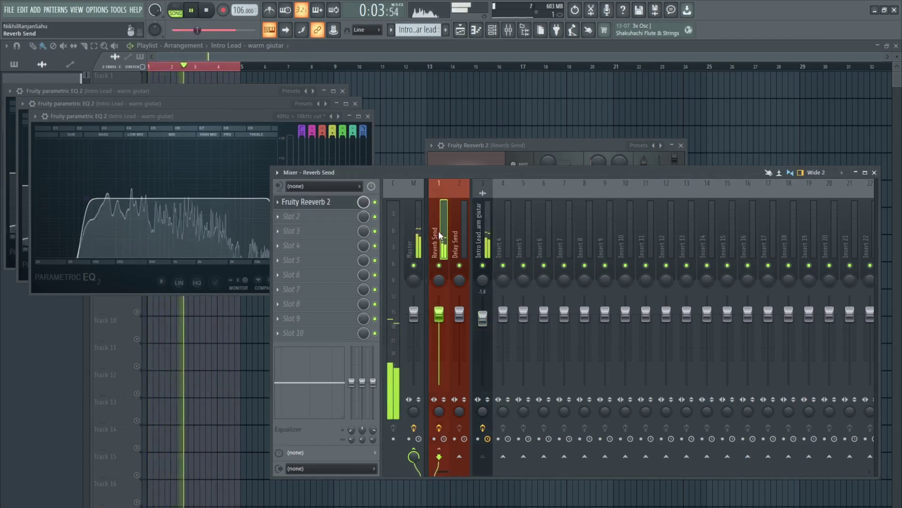
left_click(305, 202)
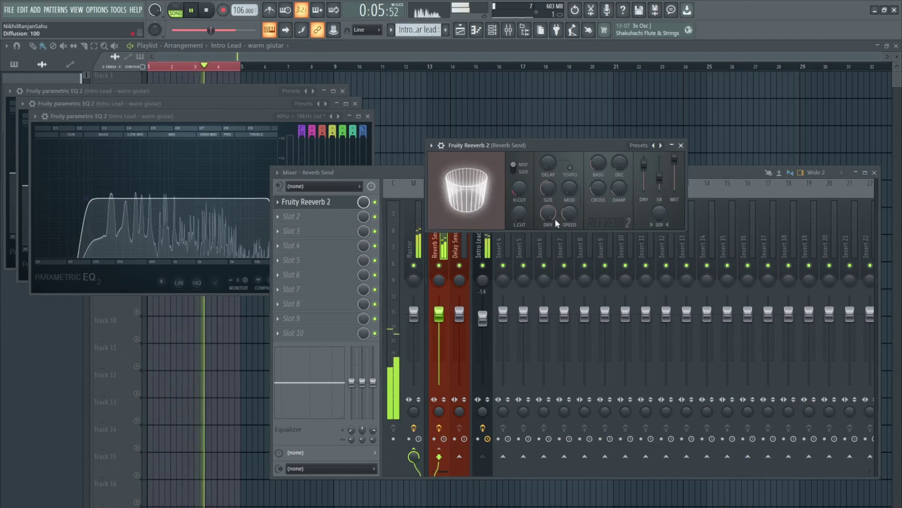
left_click_drag(648, 175, 646, 190)
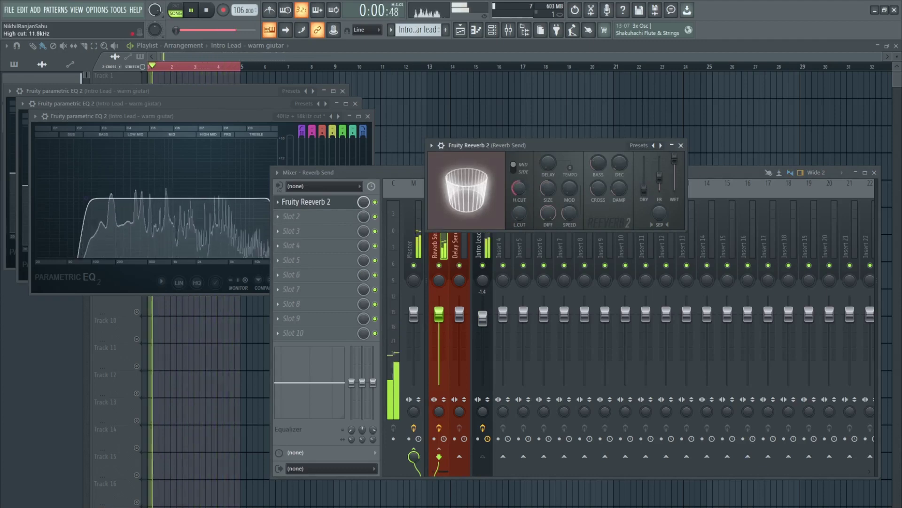
left_click_drag(546, 196, 548, 195)
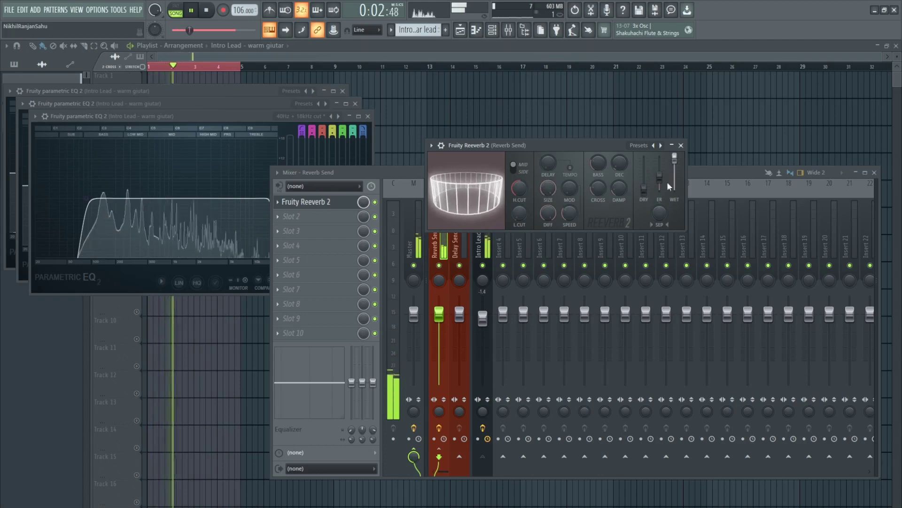
left_click_drag(664, 186, 659, 177)
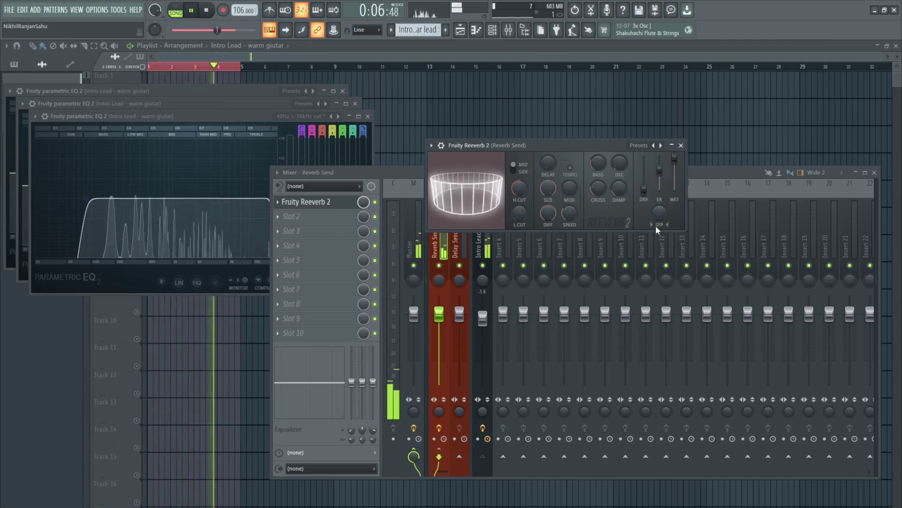
left_click_drag(659, 213, 660, 203)
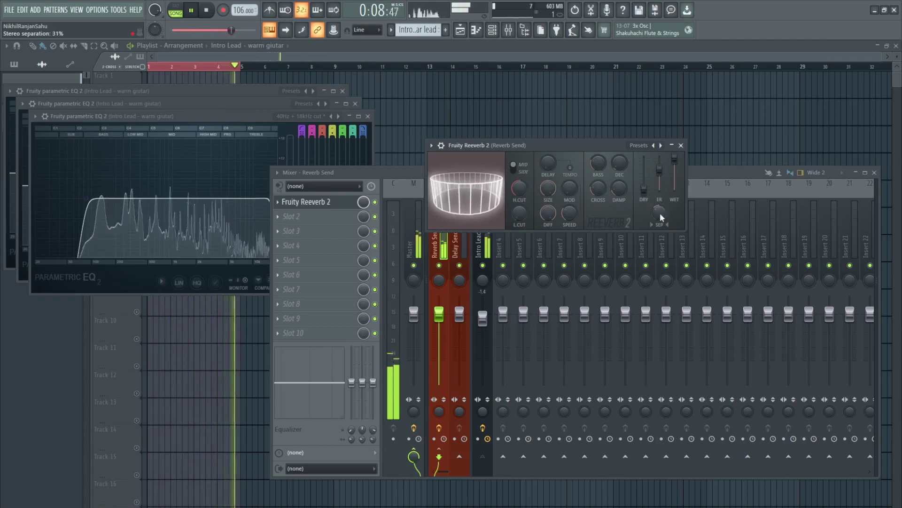
Step: Raise the warm giutar insert's send level to Reverb Send to 75% (-5.8 dB)
left_click(484, 250)
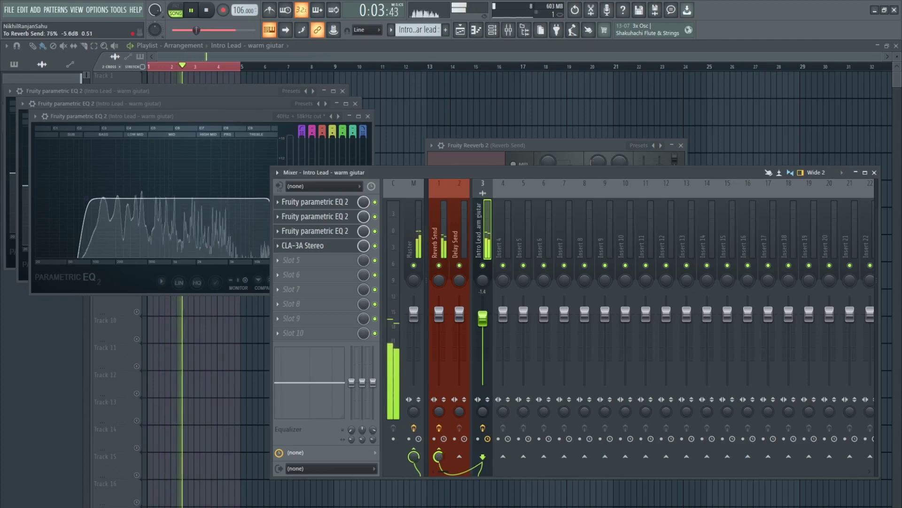
Step: Load Fruity Parametric EQ 2 in the Reverb Send's last slot, cut the band 1 low shelf by 18 dB, and lower band 2 slightly
left_click(449, 250)
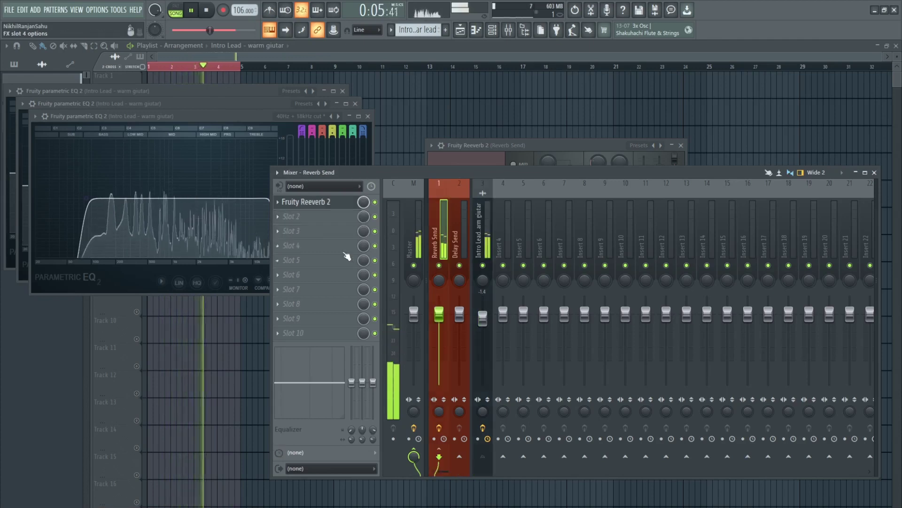
key("space")
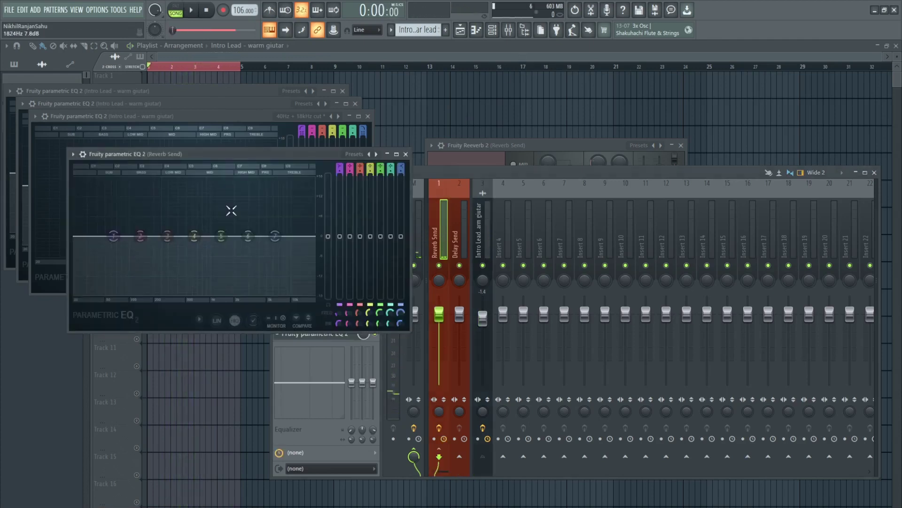
left_click_drag(114, 236, 168, 293)
key("space")
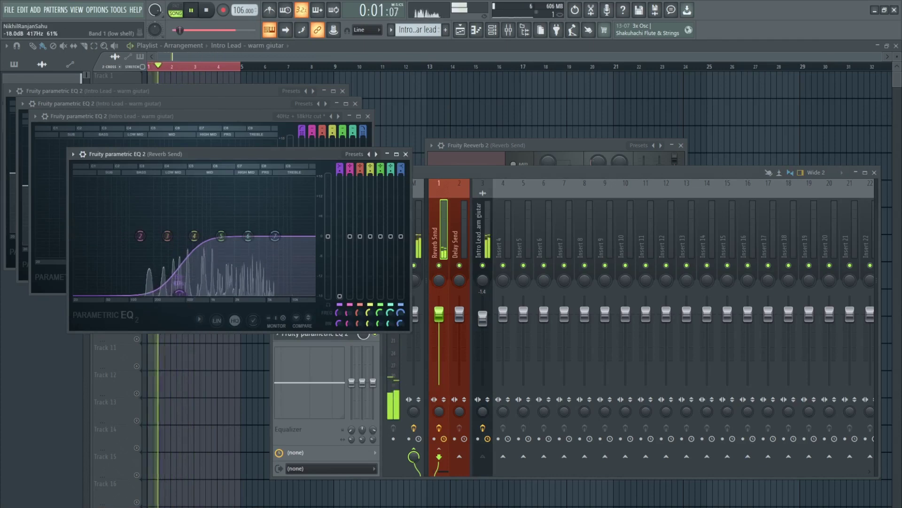
left_click_drag(140, 236, 139, 244)
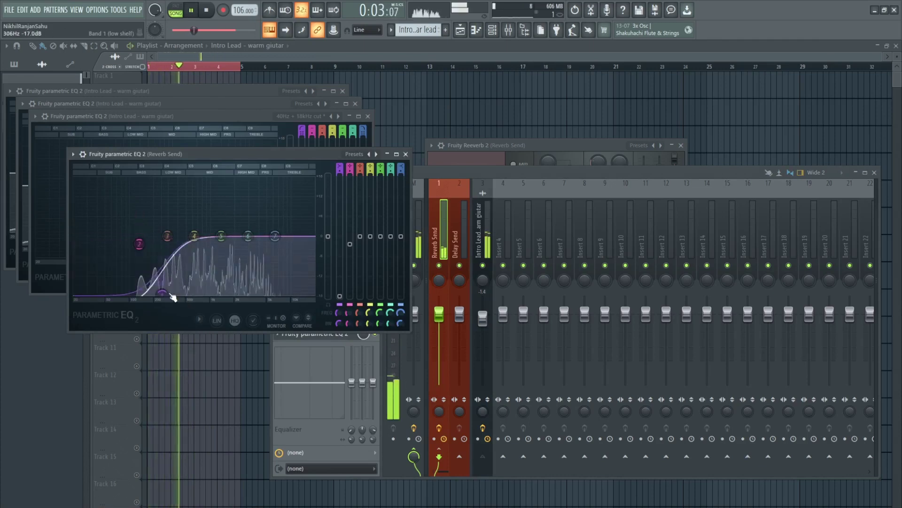
Step: Nudge the band 1 low shelf slightly higher in frequency in the Reverb Send's Fruity Parametric EQ 2
left_click_drag(162, 294, 164, 294)
left_click(278, 197)
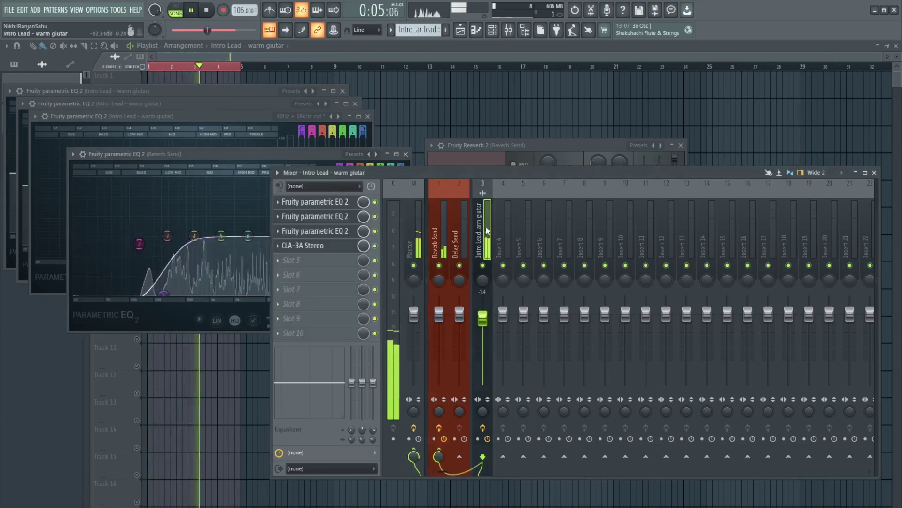
left_click(266, 156)
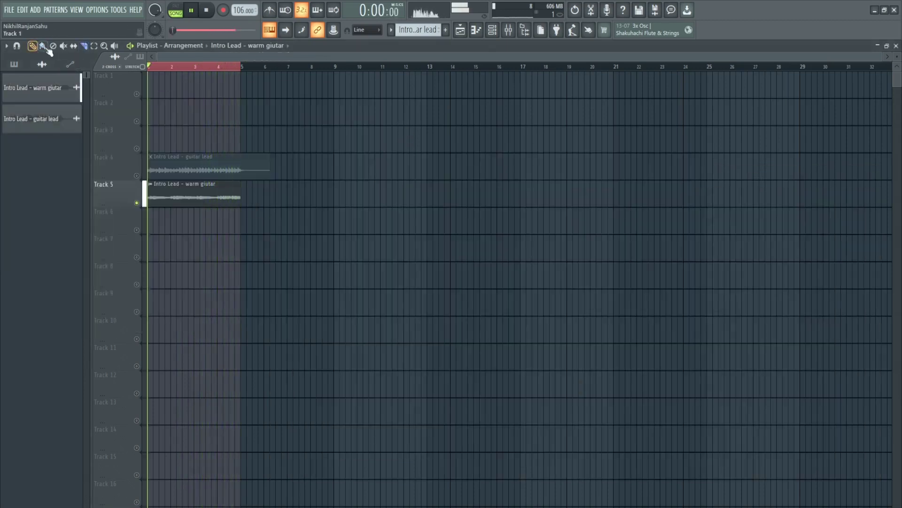
Step: Unmute the guitar lead on Track 4, and route its audio clip to mixer insert 4
left_click(137, 176)
key("space")
key("space")
left_click(178, 158)
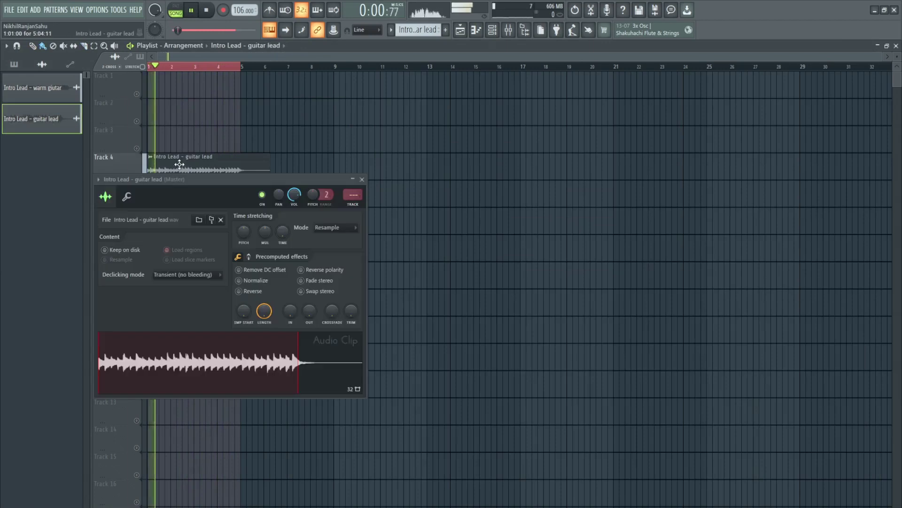
left_click(354, 205)
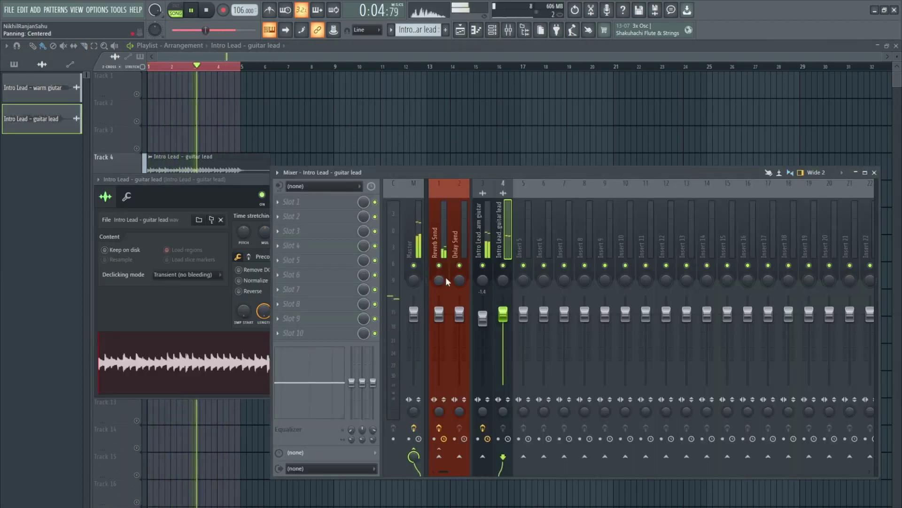
left_click(423, 168)
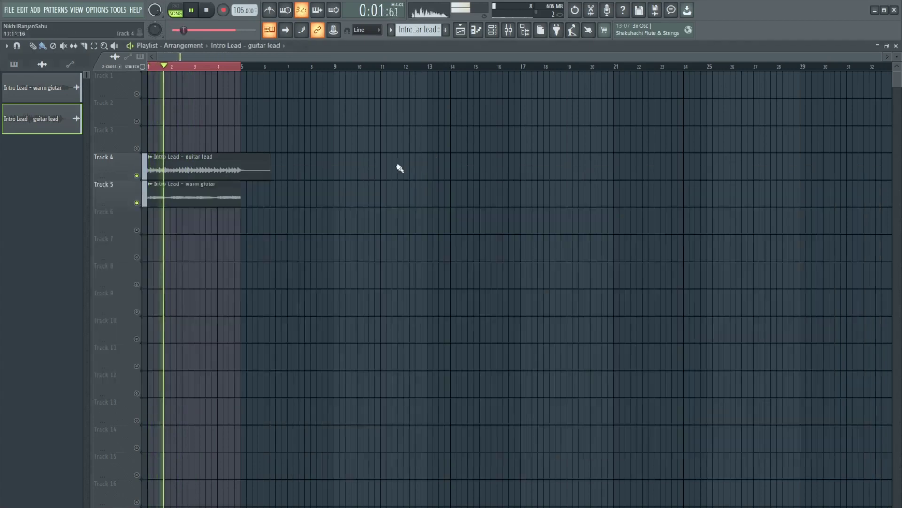
Step: Slice the guitar lead clip at bar 5 and remove its trailing tail to match the warm giutar clip's length
left_click(238, 165)
left_click_drag(301, 205, 301, 219)
key("Escape")
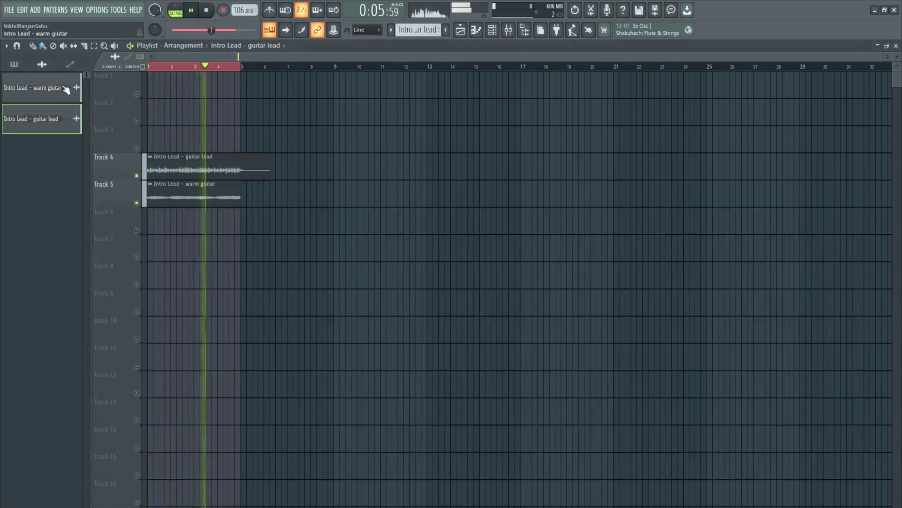
left_click(85, 46)
right_click(242, 164)
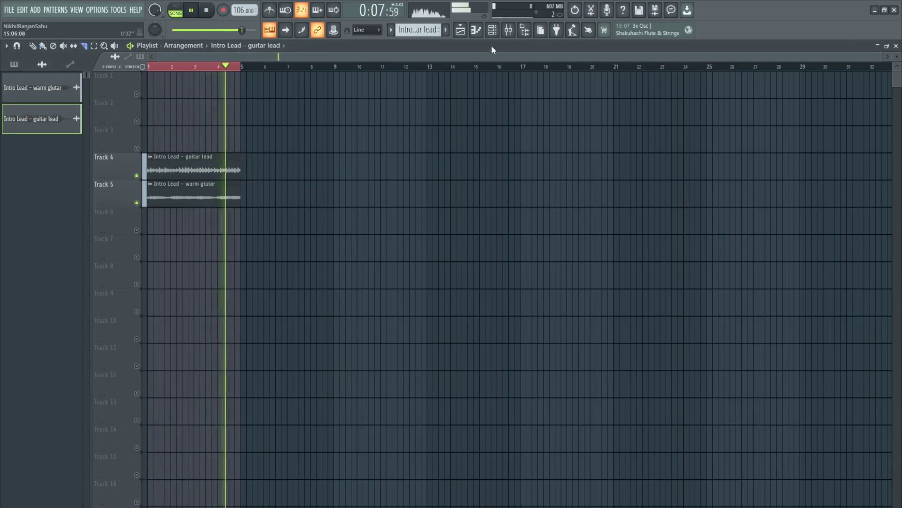
Step: Load Fruity Parametric EQ 2 in the first effect slot of the guitar lead's mixer insert
left_click(508, 30)
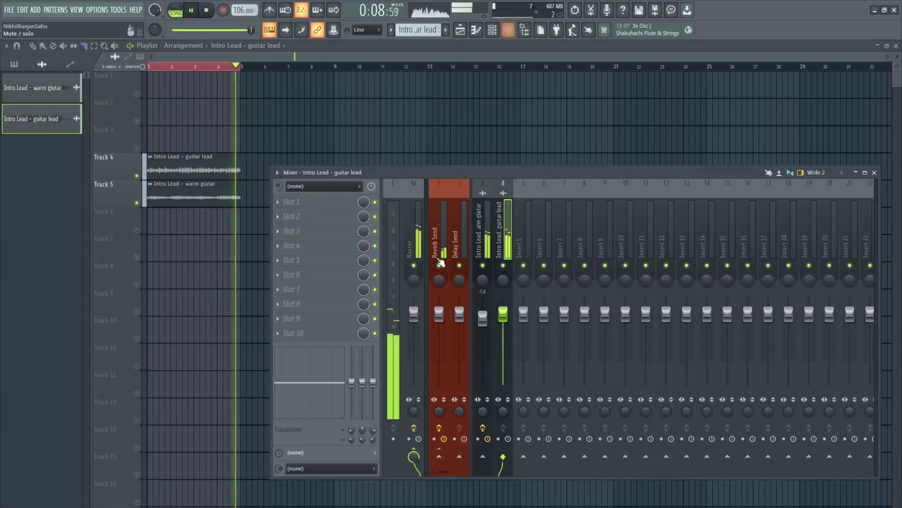
left_click(308, 204)
left_click(517, 58)
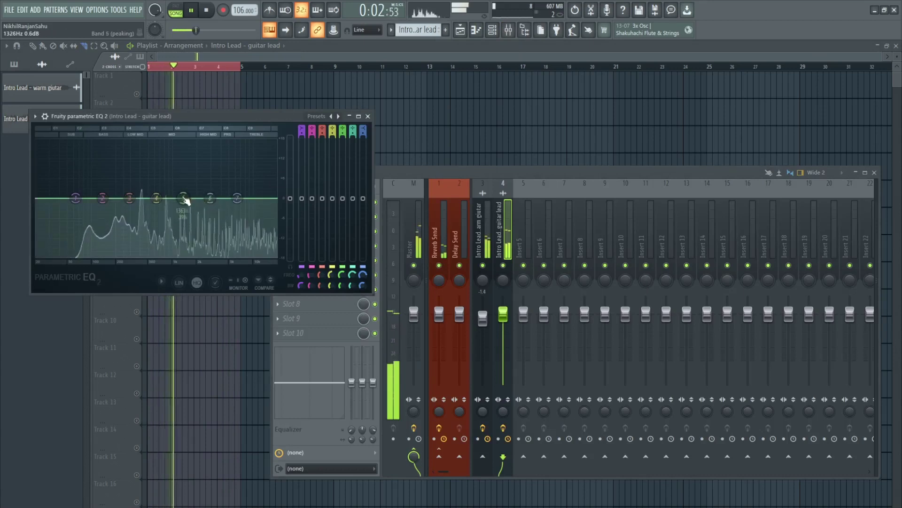
Step: Shape the guitar lead's EQ with a cut of about 3.4 dB at 123 Hz and boosts around 857 Hz and in the upper range
left_click_drag(184, 198, 99, 209)
left_click_drag(229, 184, 255, 197)
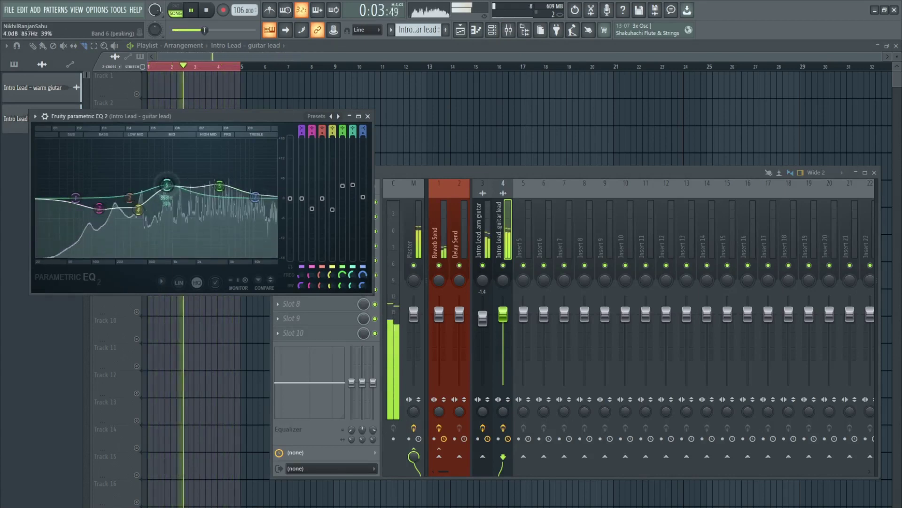
left_click_drag(160, 186, 166, 186)
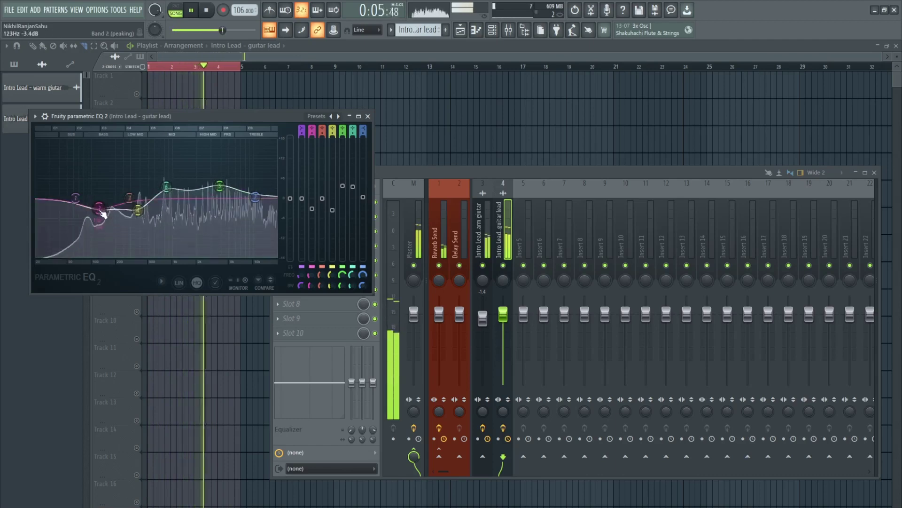
Step: Load a second Fruity parametric EQ 2 in slot 2 with the 40Hz - 18kHz cut preset and raise its high-pass to 90 Hz
left_click(415, 185)
left_click(293, 220)
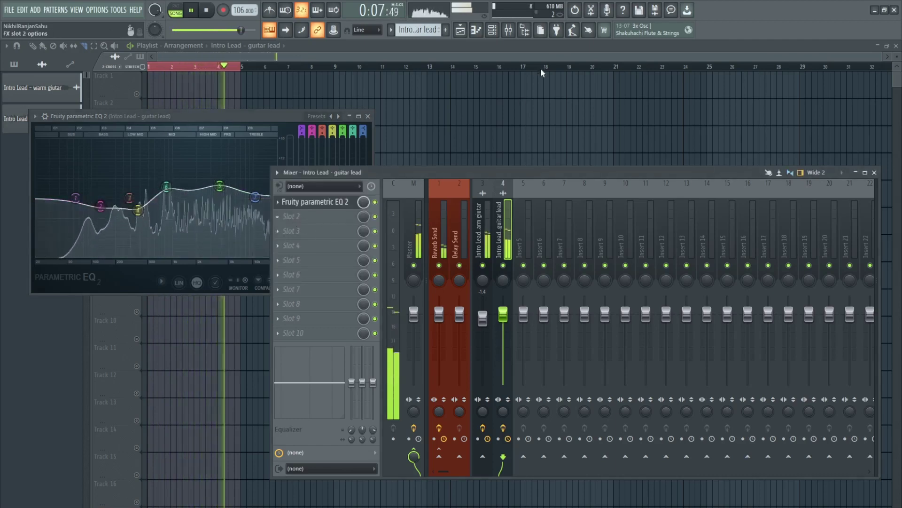
left_click(541, 72)
left_click(351, 130)
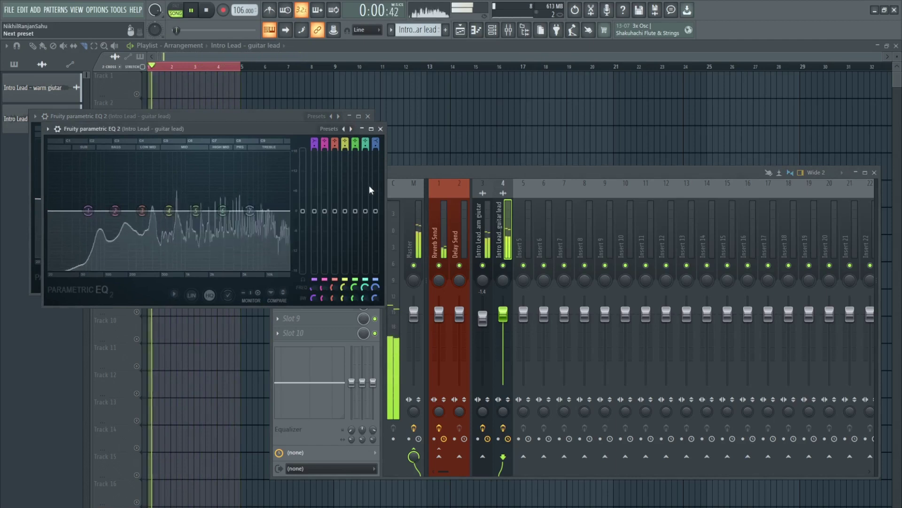
left_click_drag(65, 211, 101, 211)
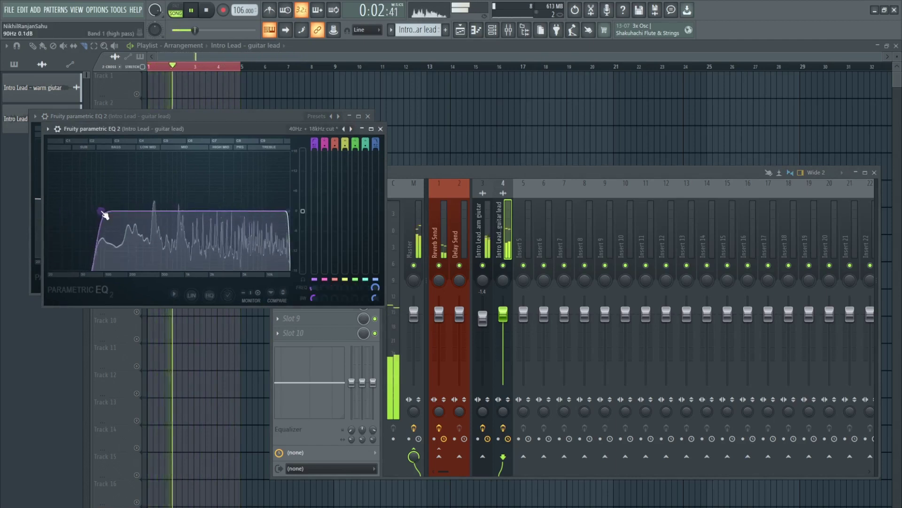
Step: Send the guitar lead mixer track to the Reverb Send, adjust the send level, and stop playback
left_click(471, 309)
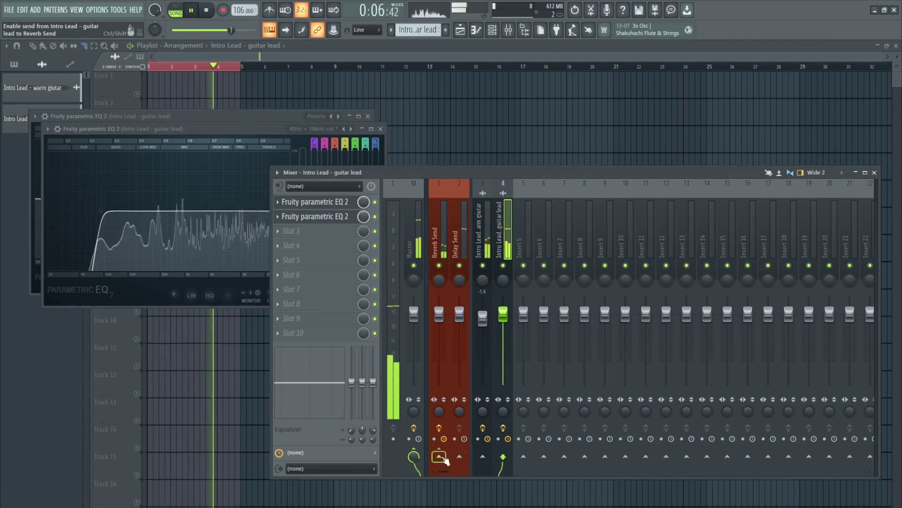
left_click(438, 456)
mouse_move(438, 456)
left_mouse_down()
mouse_move(438, 470)
mouse_move(441, 456)
left_mouse_up()
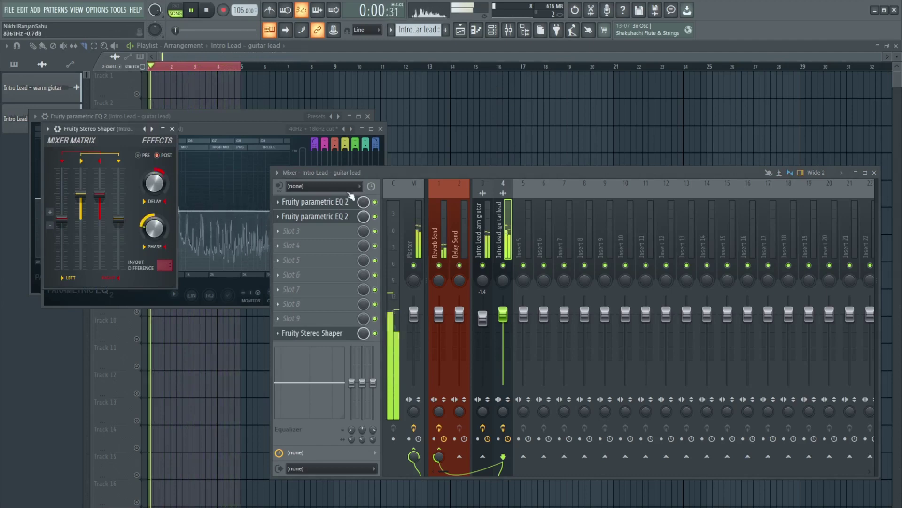
left_click(438, 157)
key("space")
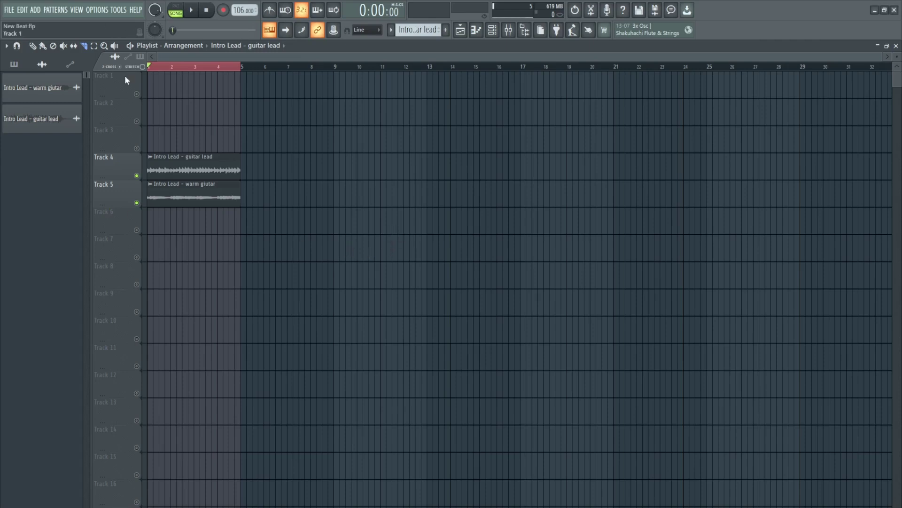
Step: Unsolo the playlist tracks and duplicate the guitar lead and warm guitar clips once so they run to bar 9
left_click(137, 175, "ctrl")
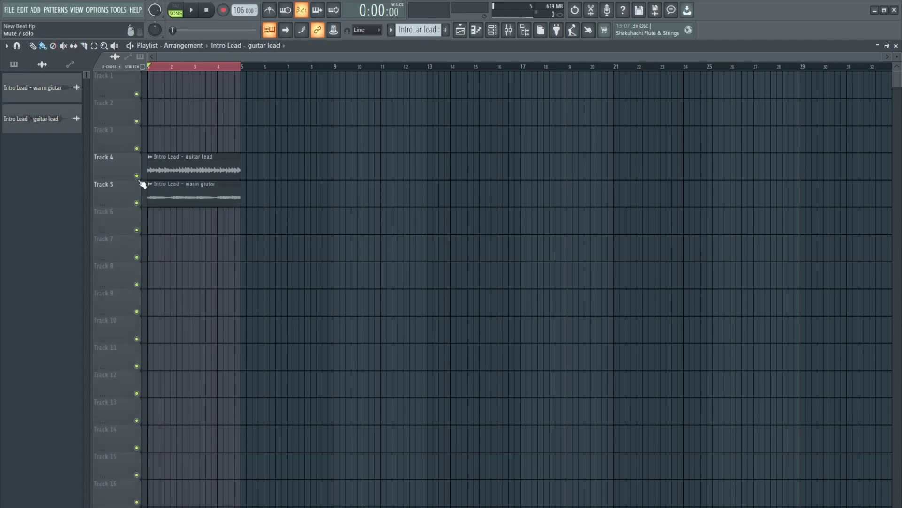
key("space")
left_click_drag(168, 127, 177, 194)
left_click_drag(174, 194, 362, 191)
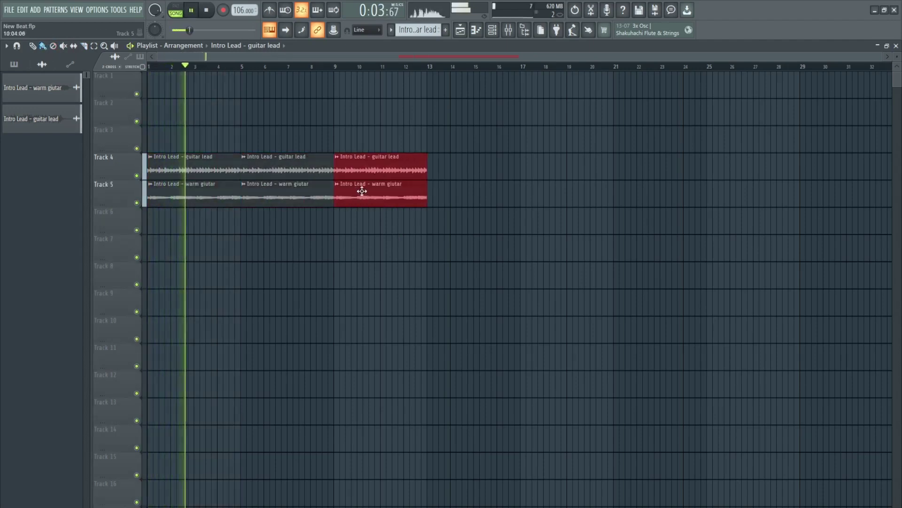
left_click(368, 248)
right_click(409, 186)
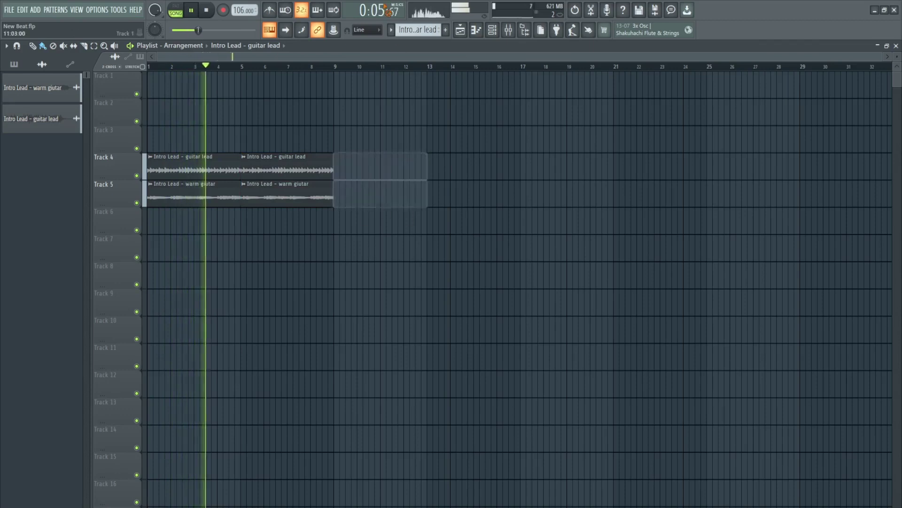
key("ctrl+a")
Step: Show the channel rack and rename Pattern 1 as Chords
left_click(492, 30)
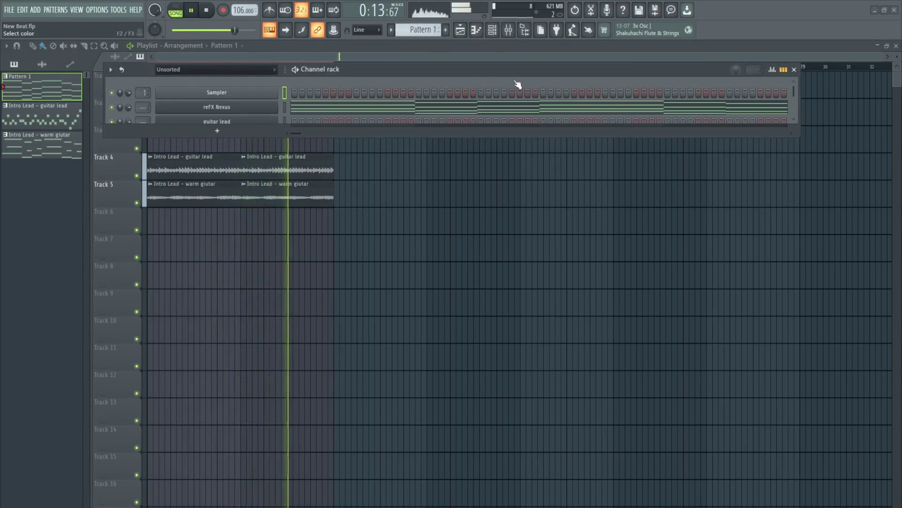
type("Chords")
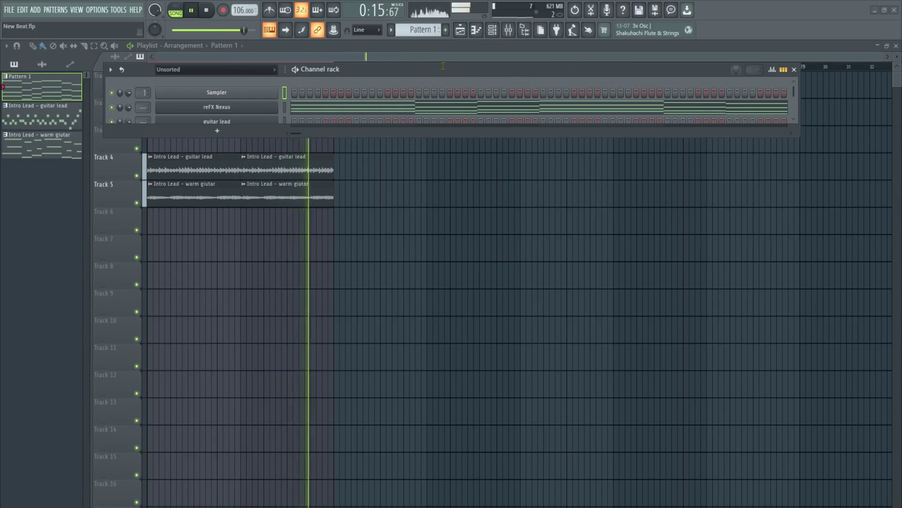
left_click(515, 82)
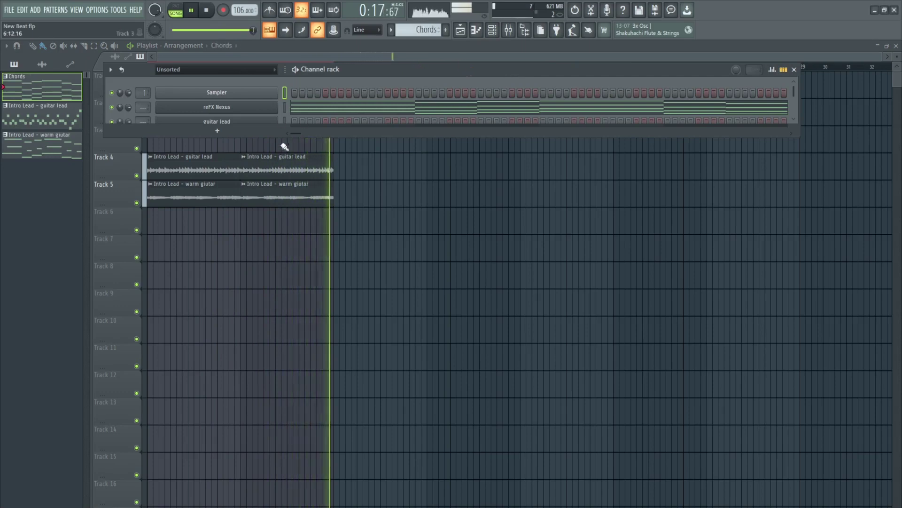
Step: Play the Chords pattern, add a Kontakt channel in a new pattern, and stop playback
key("space")
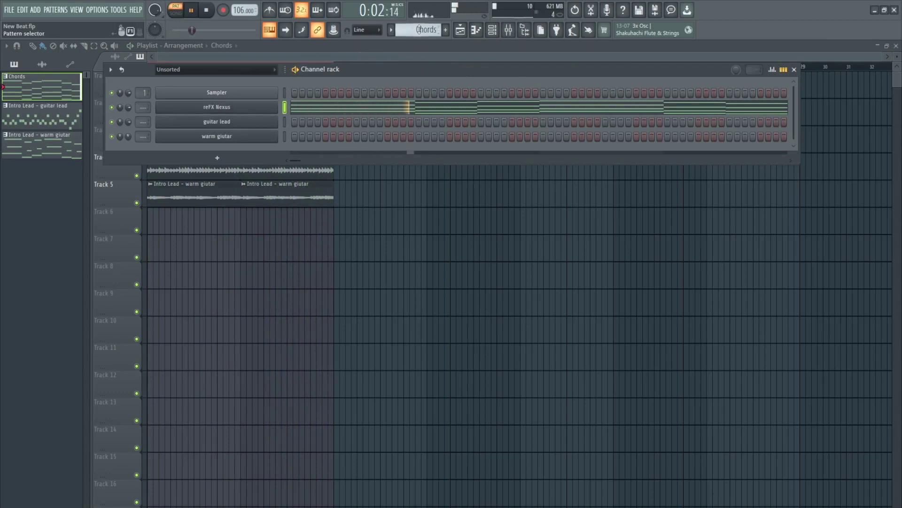
scroll(419, 30, "down", 2)
scroll(416, 27, "down", 1)
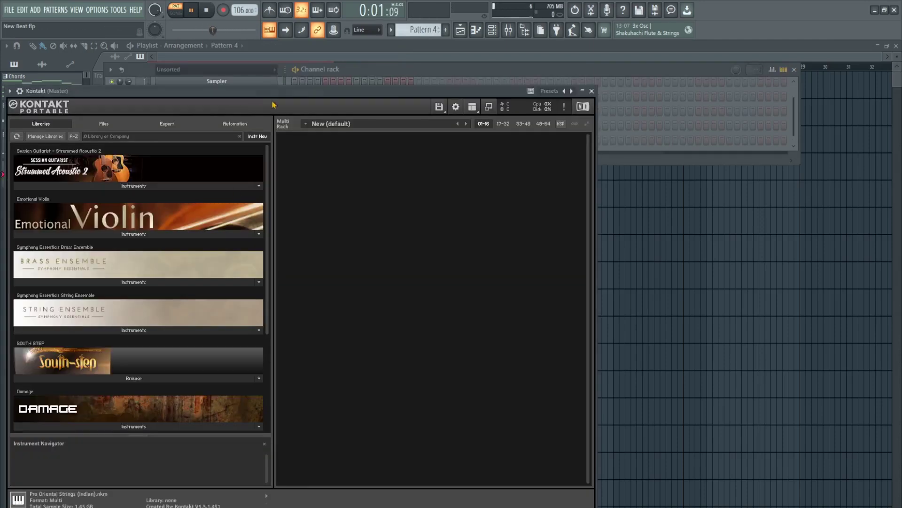
key("space")
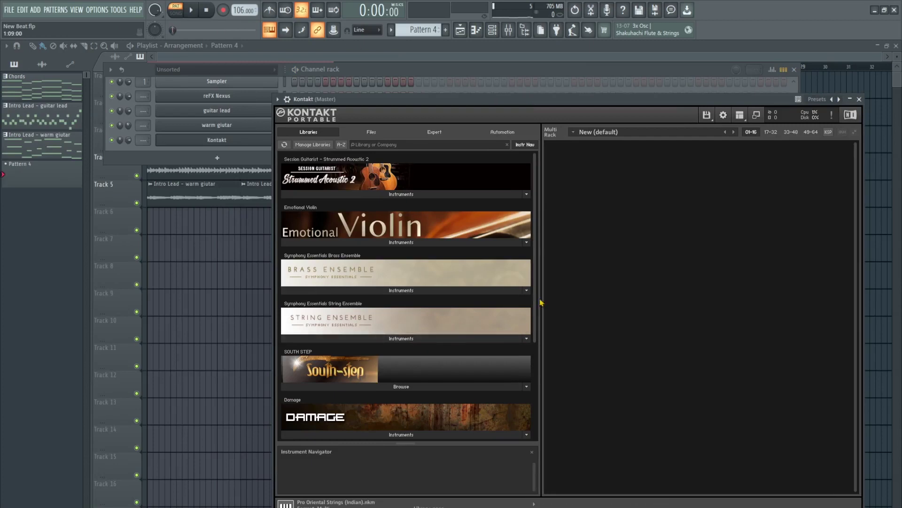
Step: Load 007_DreamHeaven.nki from the 011_Choir & Pad folder of the Yamaha PSR-S900 library into Kontakt
scroll(470, 329, "down", 3)
left_click(399, 339)
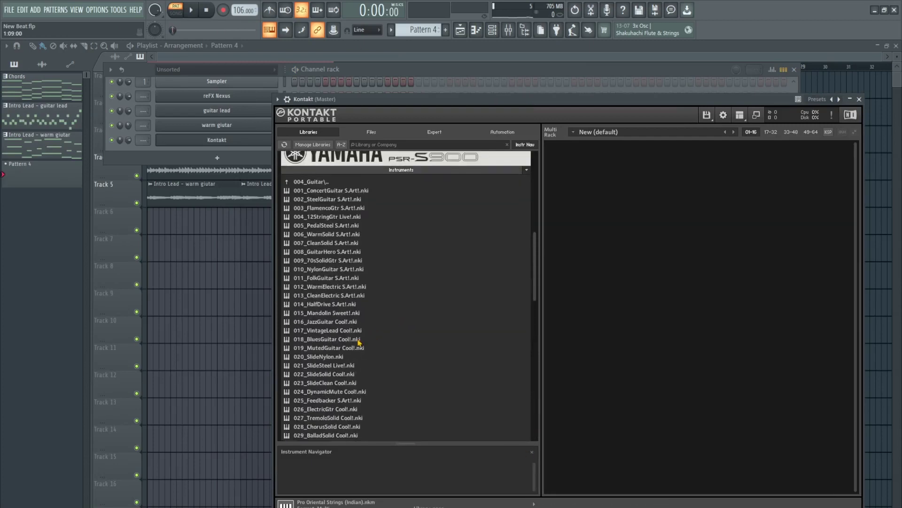
left_click(316, 167)
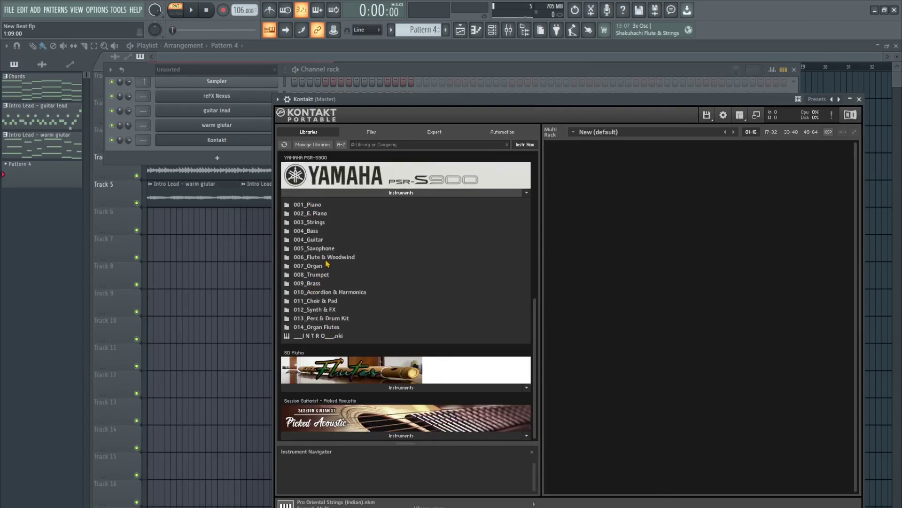
left_click(330, 303)
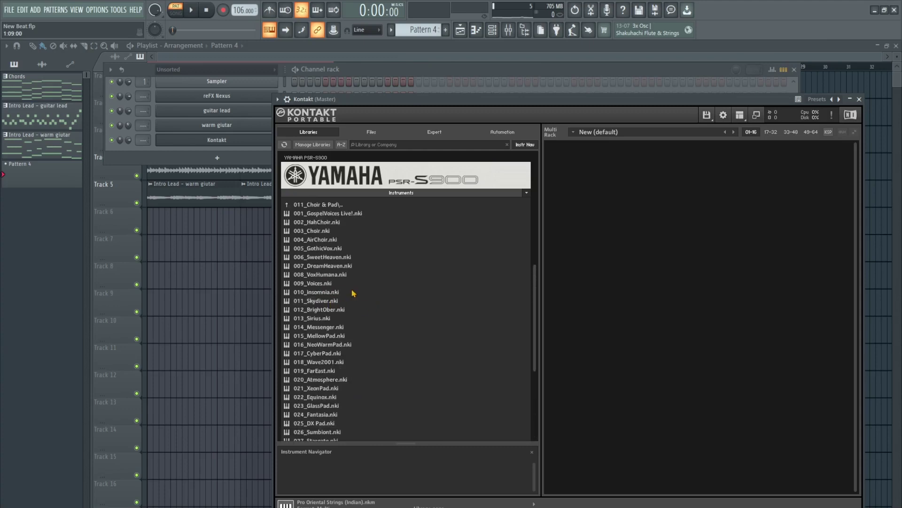
double_click(340, 266)
Step: Paste the copied chord notes into the Kontakt channel of Pattern 4 and bring the Kontakt window back to the front
left_click(285, 141)
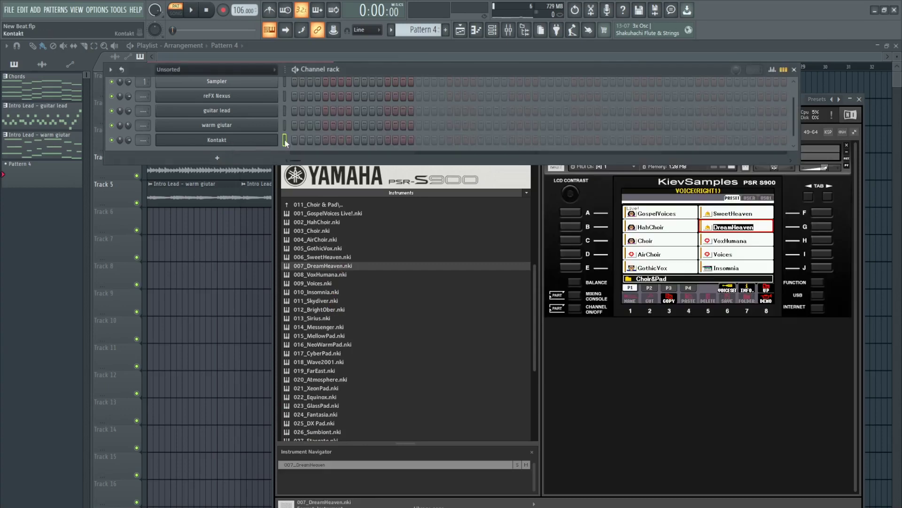
key("ctrl+v")
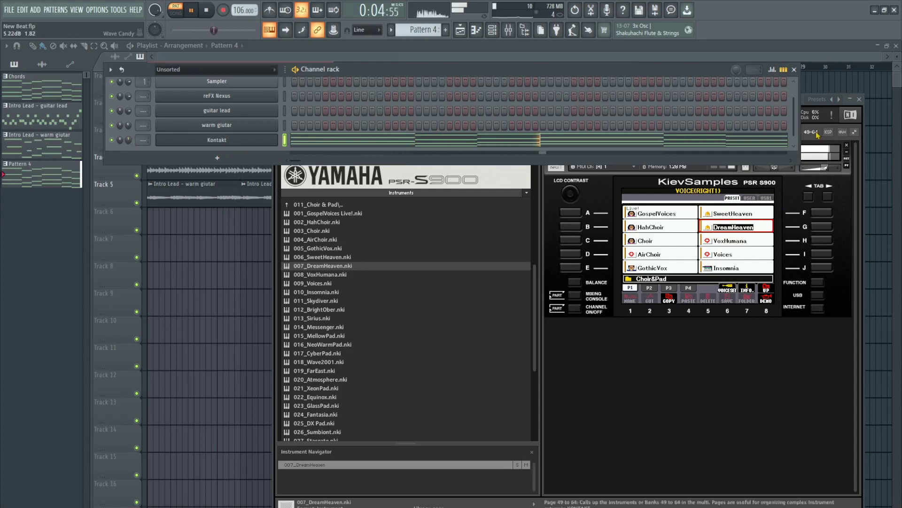
left_click(803, 109)
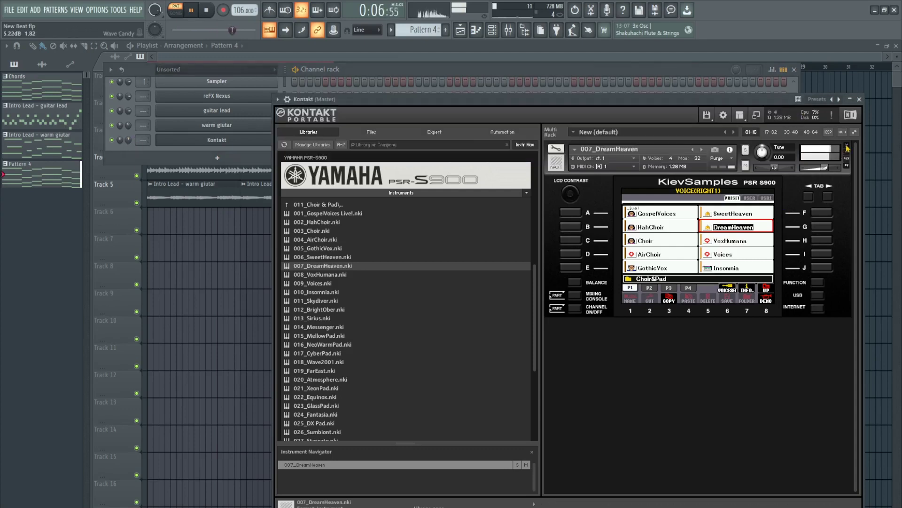
Step: Replace DreamHeaven in Kontakt with 015_MellowPad after auditioning 006_SweetHeaven, 008_VoxHumana and 016_NeoWarmPad against the chords
left_click(847, 147)
double_click(344, 261)
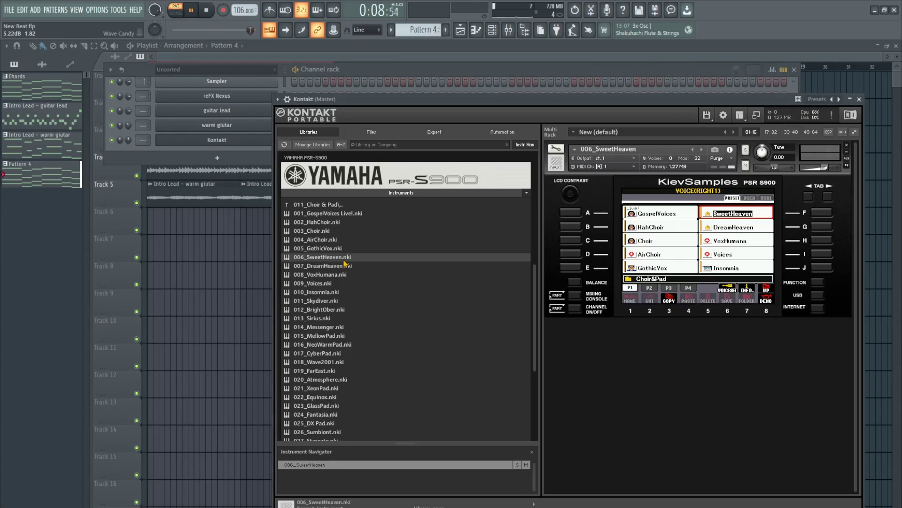
left_click(847, 146)
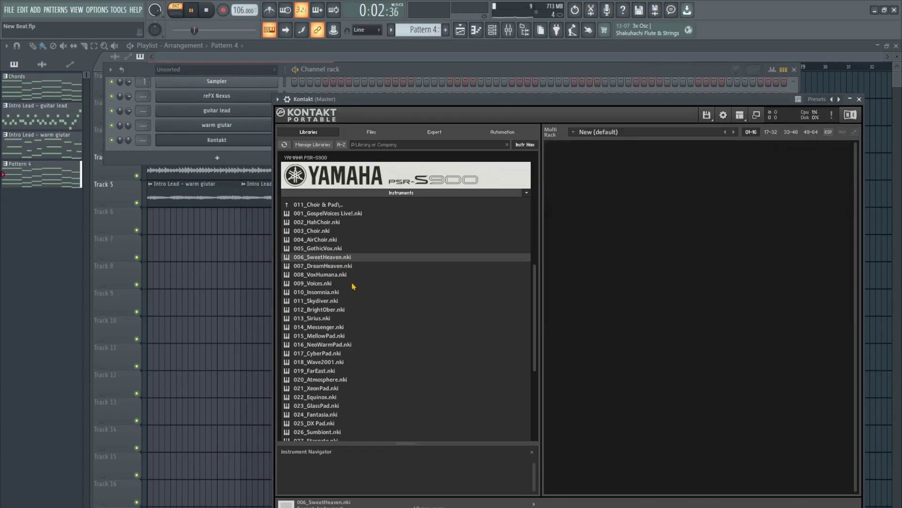
double_click(325, 275)
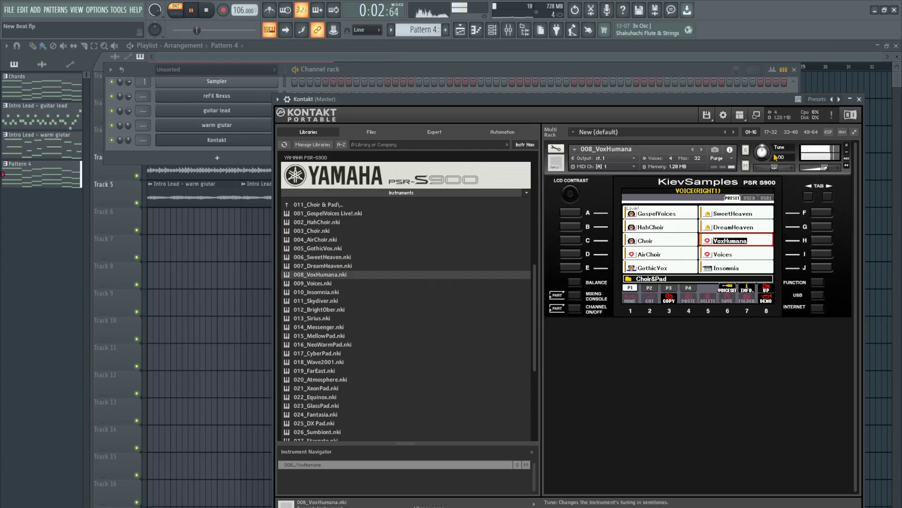
left_click(848, 146)
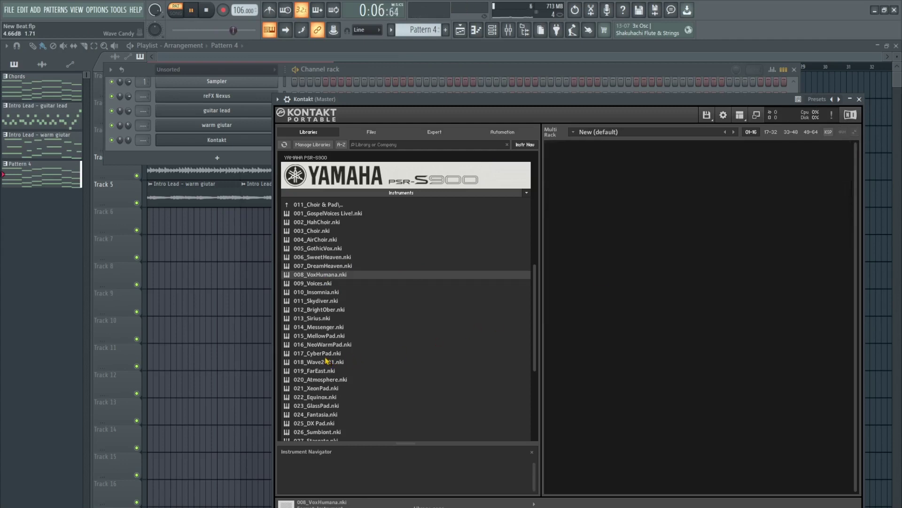
double_click(324, 343)
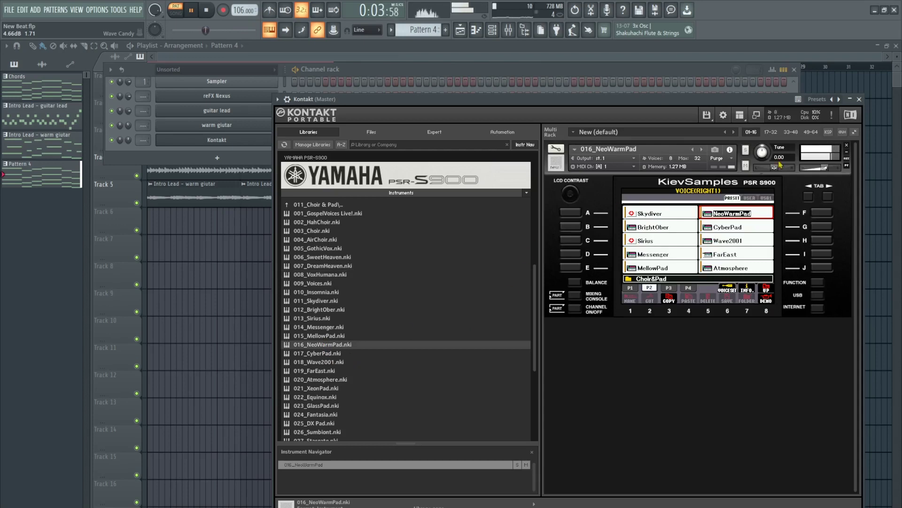
left_click(847, 146)
double_click(319, 335)
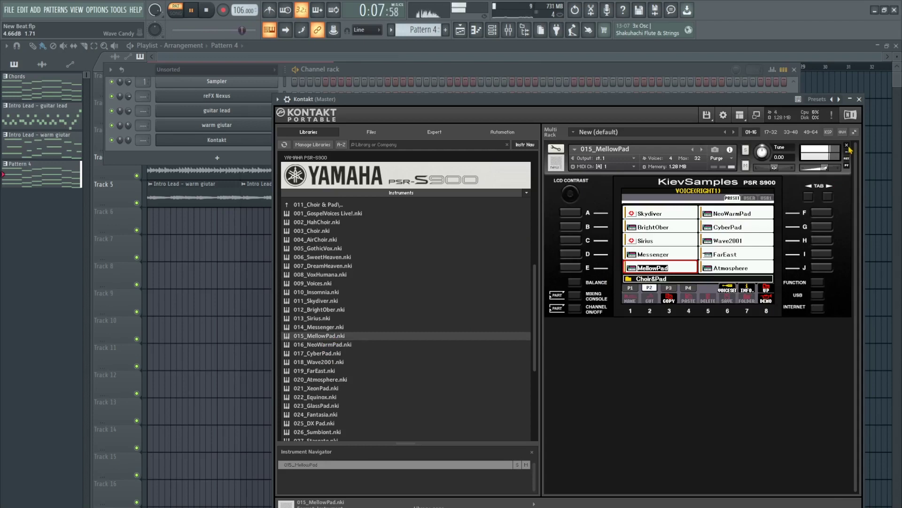
Step: Place Pattern 4 at the start of Track 6 and duplicate it once so it runs to bar 9
left_click(231, 229)
left_click_drag(232, 227, 149, 229)
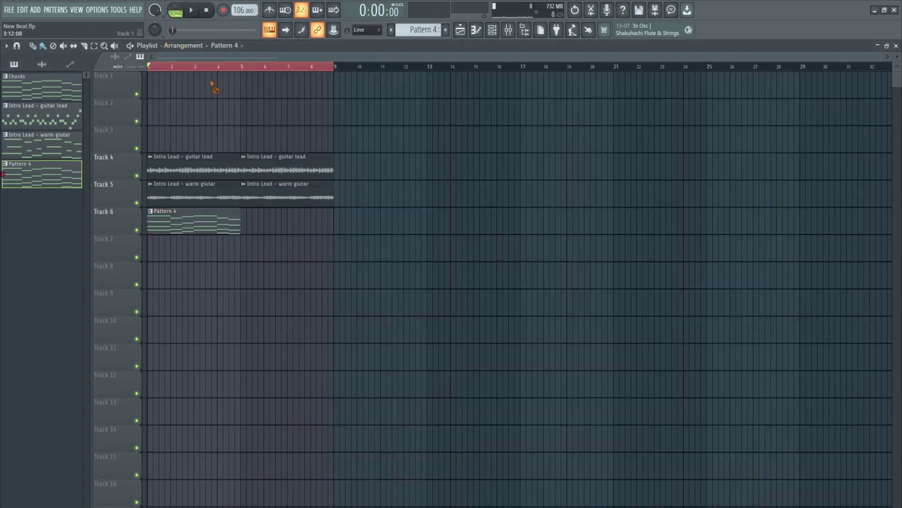
key("space")
mouse_move(207, 217)
left_mouse_down()
mouse_move(276, 215)
mouse_move(264, 216)
left_mouse_up()
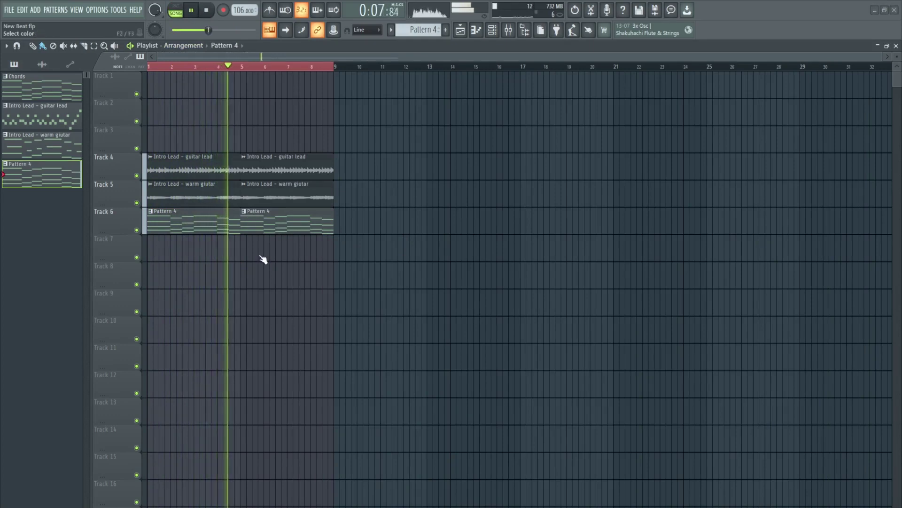
Step: Rename Pattern 4 as Pad and stop playback
type("Pad")
key("Return")
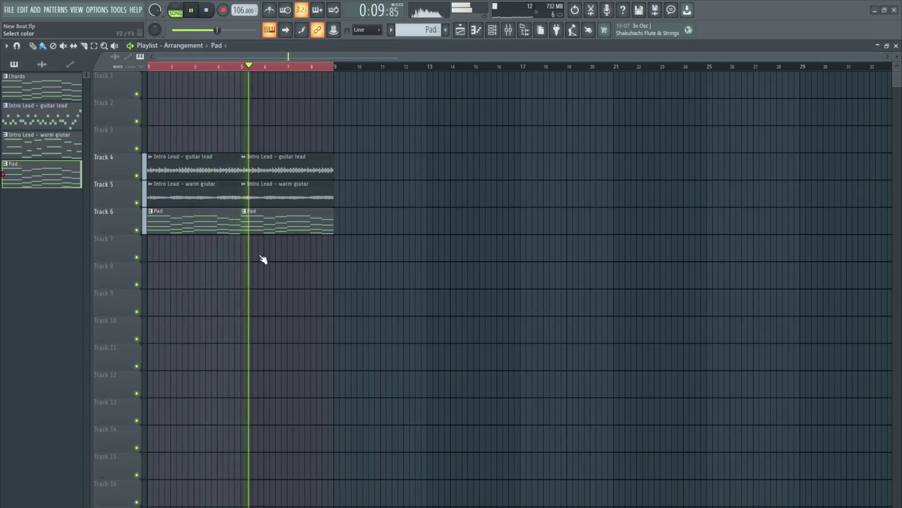
key("space")
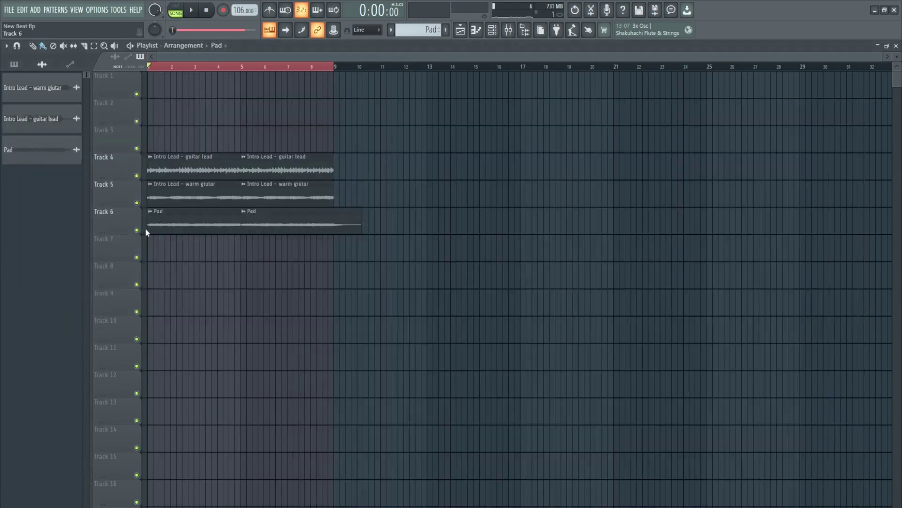
Step: Solo Track 6 during playback and set the Pad audio clip's declicking mode to Smooth (bleeding)
right_click(138, 231)
key("space")
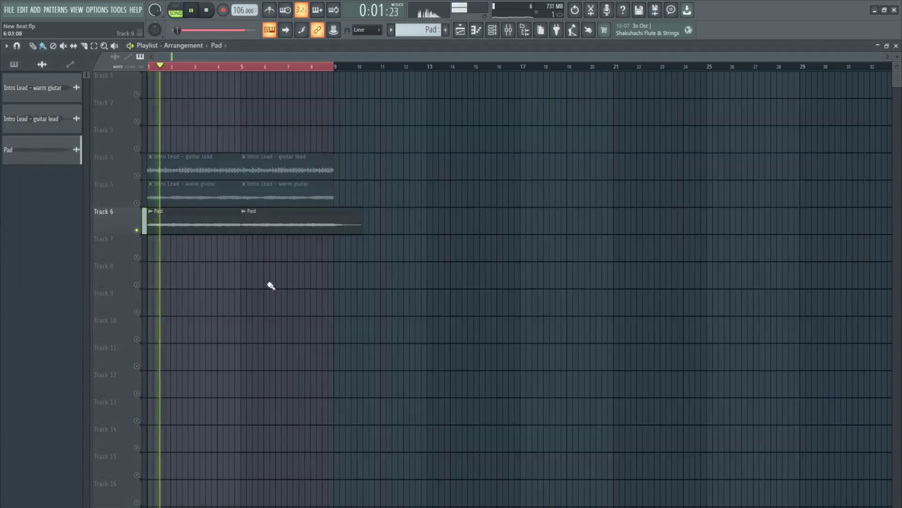
double_click(187, 223)
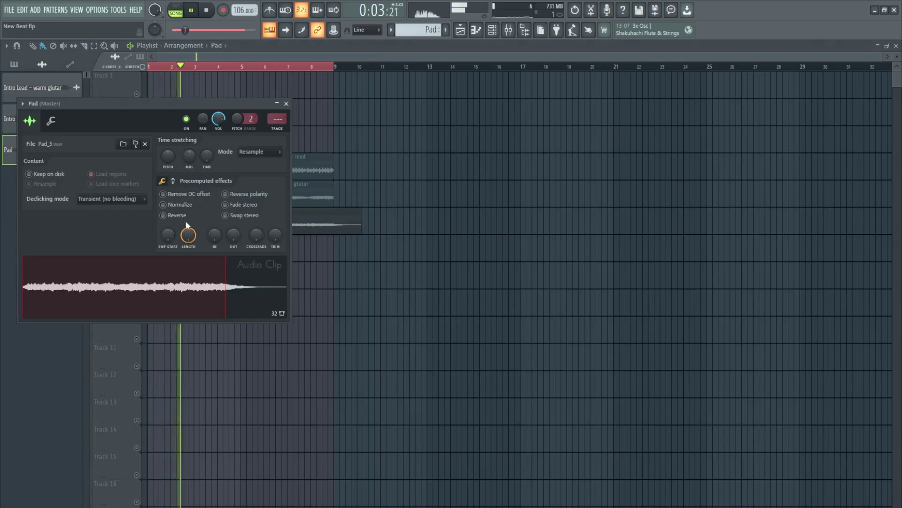
left_click(338, 290)
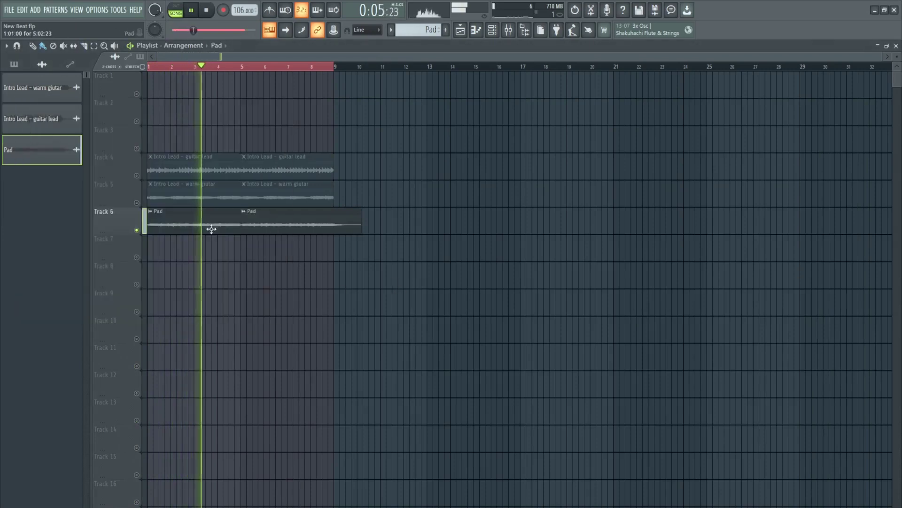
Step: Trim both Pad clips on Track 6 to four bars so the second one ends at bar 9
key("ctrl+a")
left_click_drag(361, 220, 334, 223)
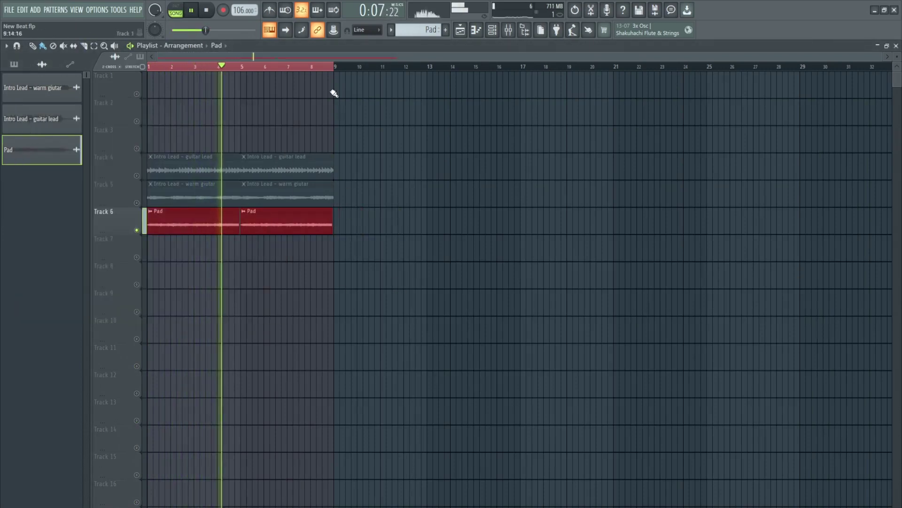
scroll(483, 82, "up", 4)
scroll(475, 73, "up", 5)
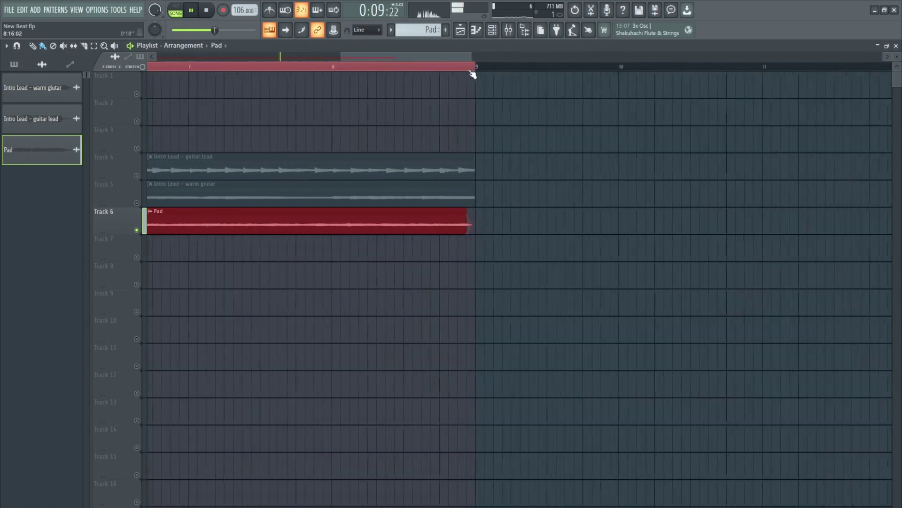
scroll(473, 74, "up", 1)
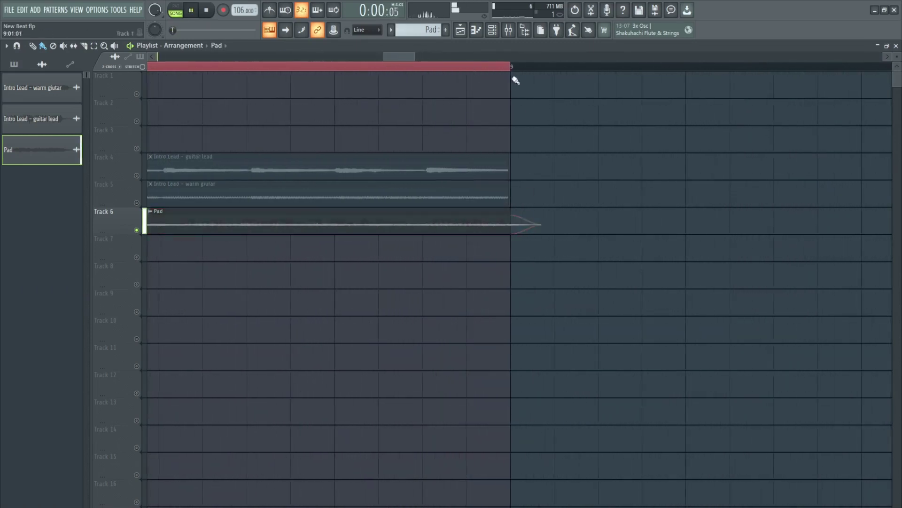
scroll(514, 66, "down", 8)
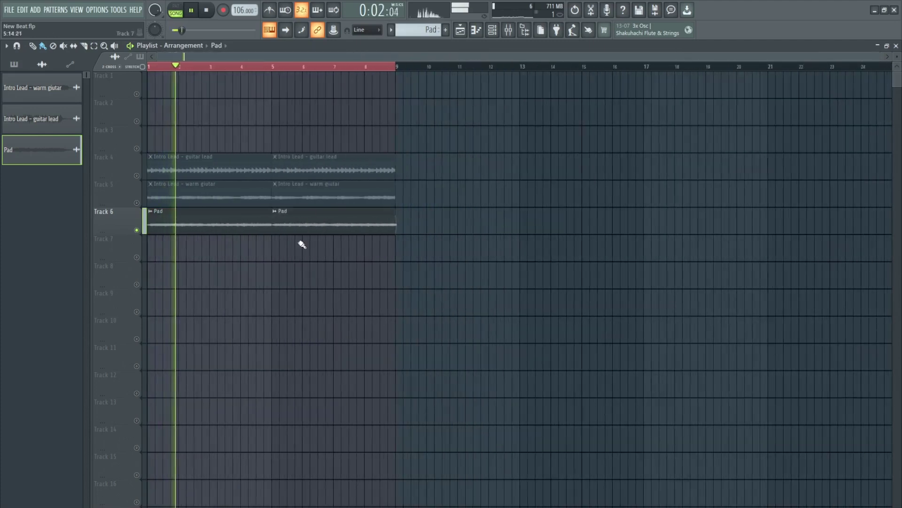
Step: Play the soloed pad from just before bar 5 to check the join between its two clips
left_click_drag(273, 254, 584, 254)
right_click(583, 255)
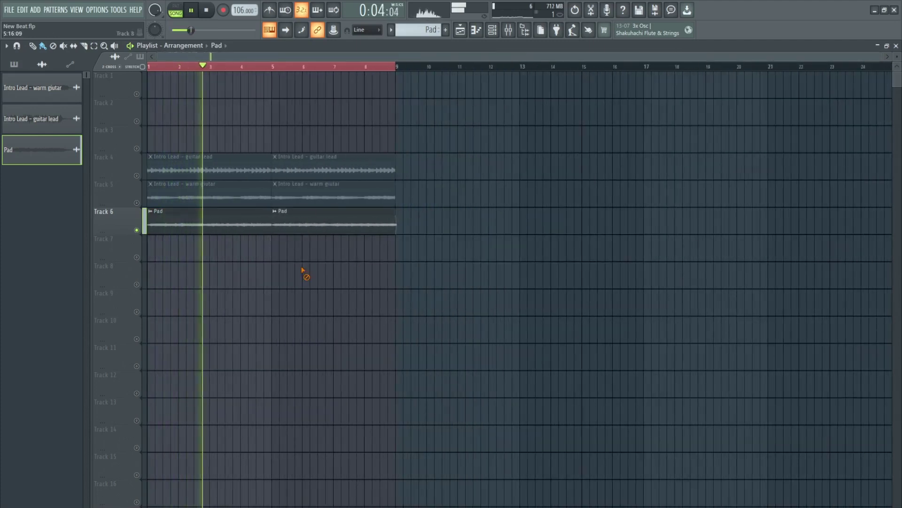
left_click(262, 67)
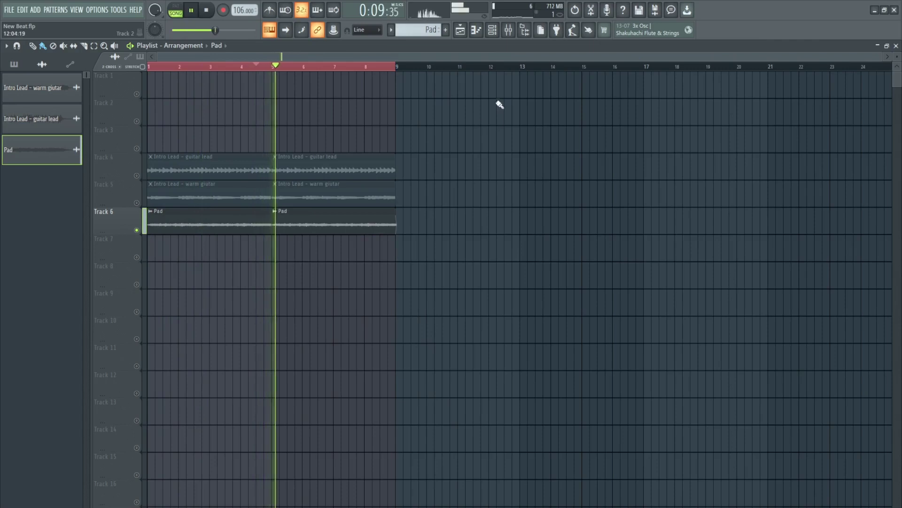
left_click(493, 31)
left_click(493, 30)
Step: Route the Pad audio clip to mixer track 5 and lower its channel volume to 58%
double_click(321, 212)
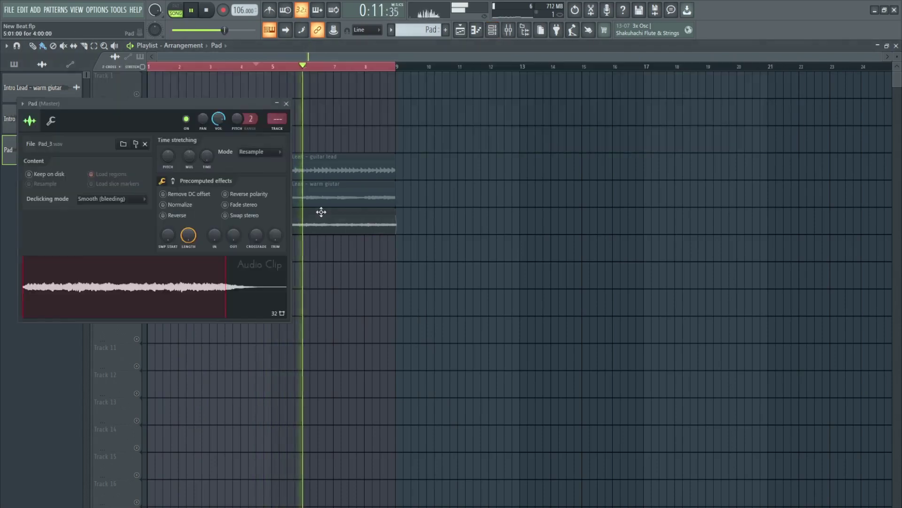
double_click(278, 131)
left_click(221, 121)
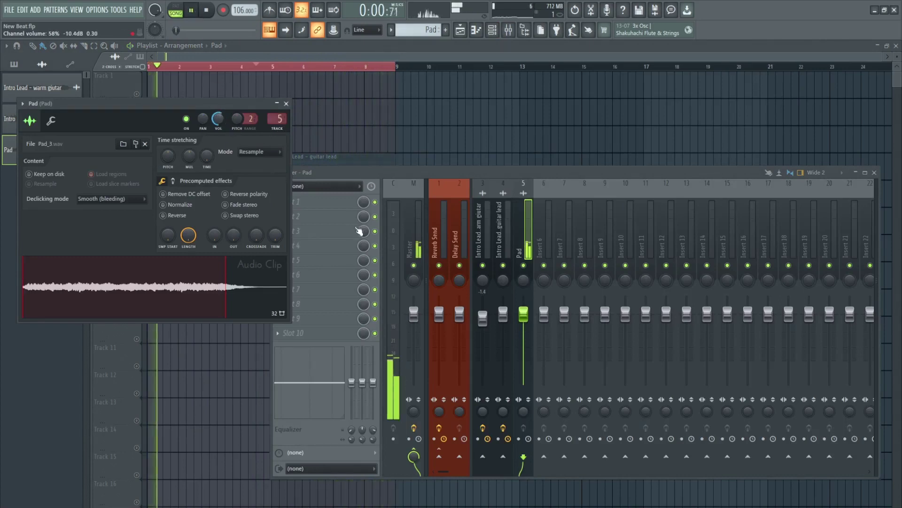
Step: Add Fruity parametric EQ 2 to the Pad mixer track, using the 40Hz + 18kHz cut preset with cutoffs moved to about 180 Hz and 10 kHz
left_click(329, 204)
left_click(485, 72)
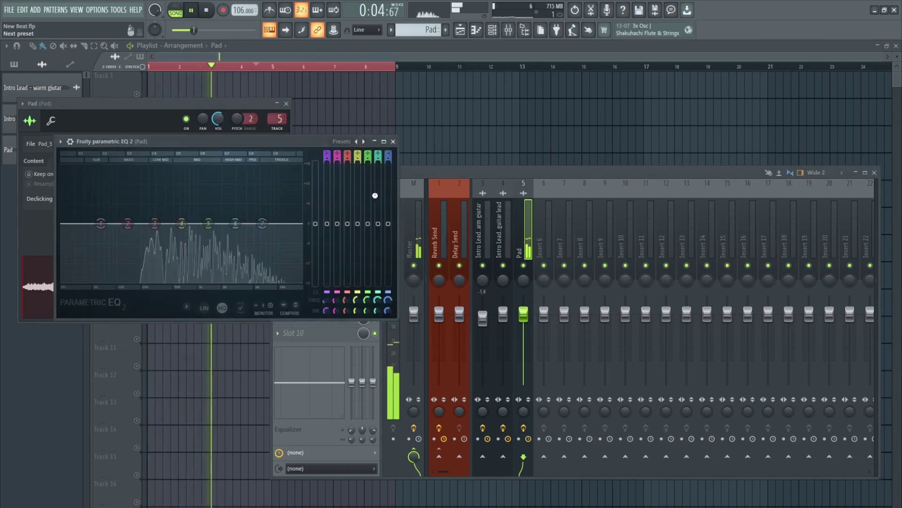
left_click(363, 141)
left_click_drag(108, 223, 126, 224)
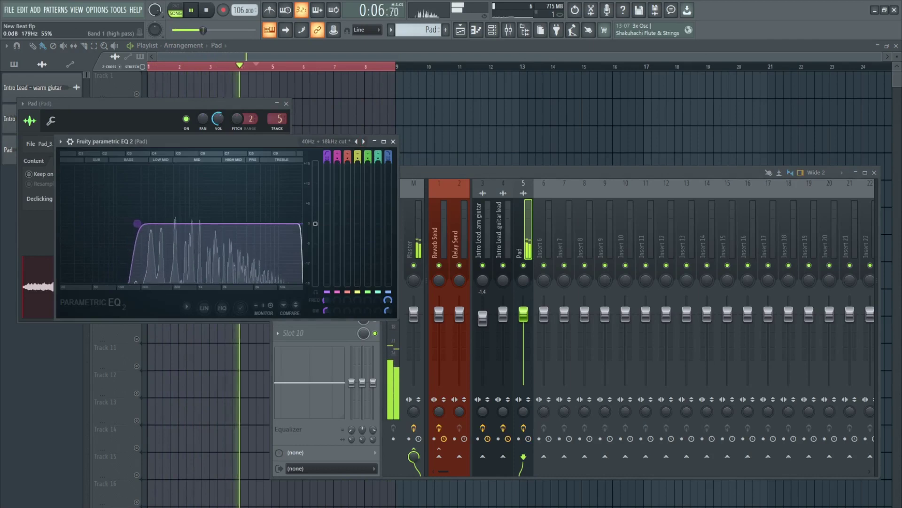
left_click_drag(306, 243, 303, 232)
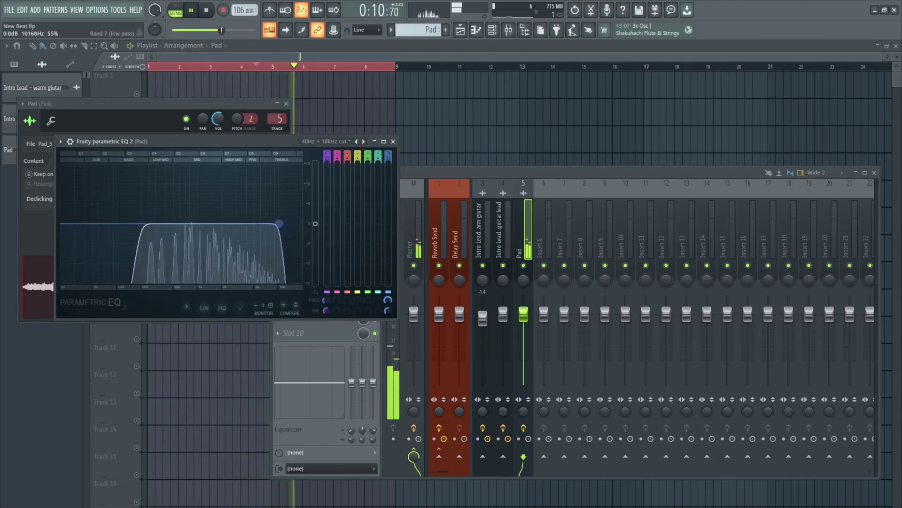
Step: Add a second Fruity parametric EQ 2 to the Pad track, boosting the presence range with band 5 and cutting the low mids with band 4
left_click(411, 187)
left_click(545, 66)
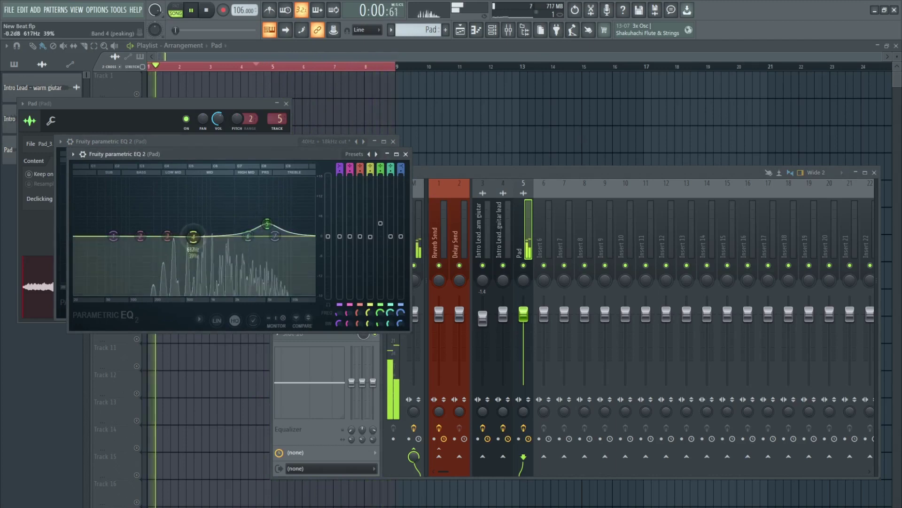
left_click_drag(183, 244, 184, 248)
scroll(184, 248, "down", 3)
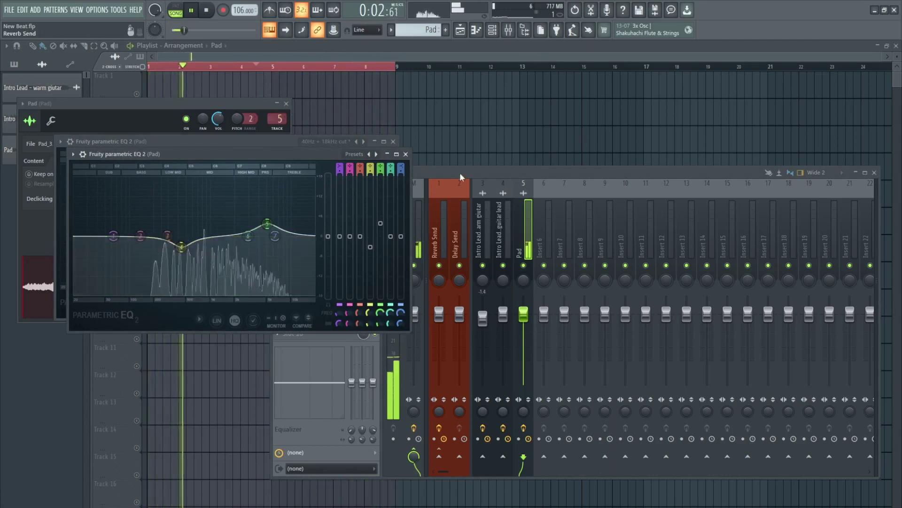
left_click(499, 239)
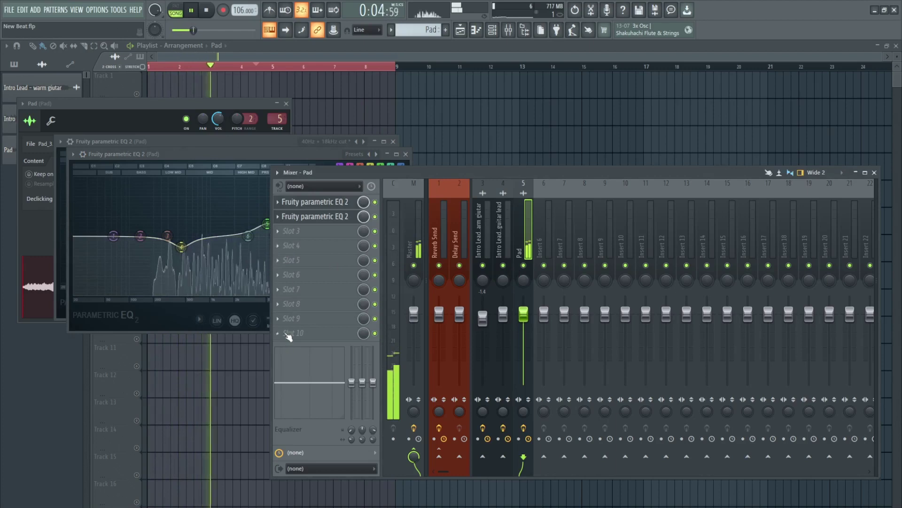
left_click(533, 161)
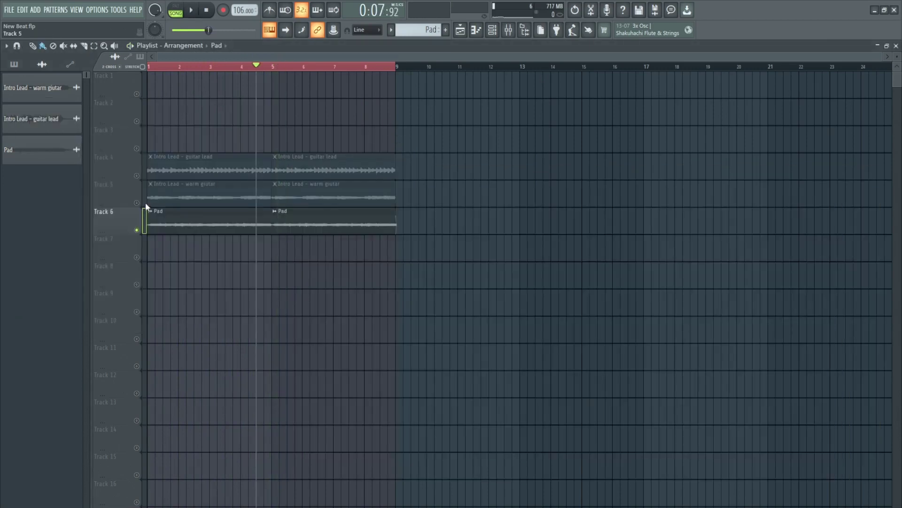
Step: Unmute Track 5 to play the warm giutar together with the pad, and check the warm giutar clip's channel settings
left_click(131, 199)
key("space")
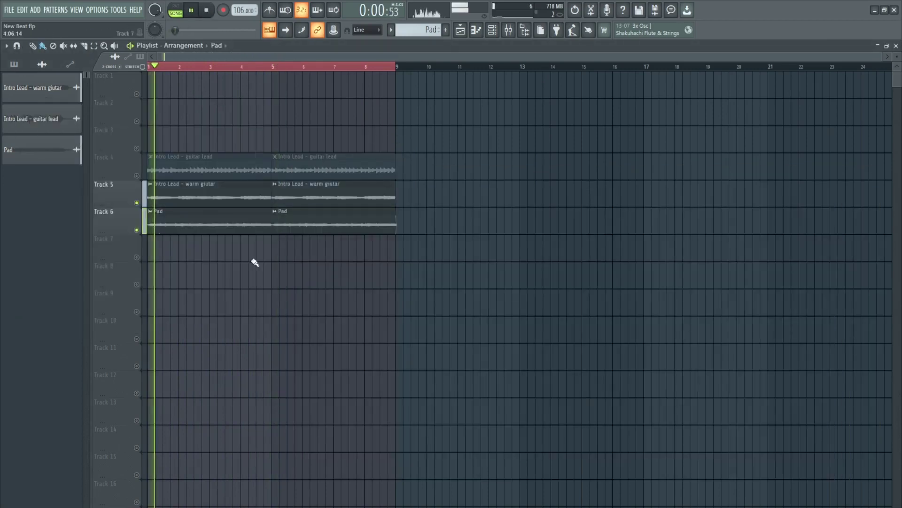
double_click(294, 201)
left_click(369, 173)
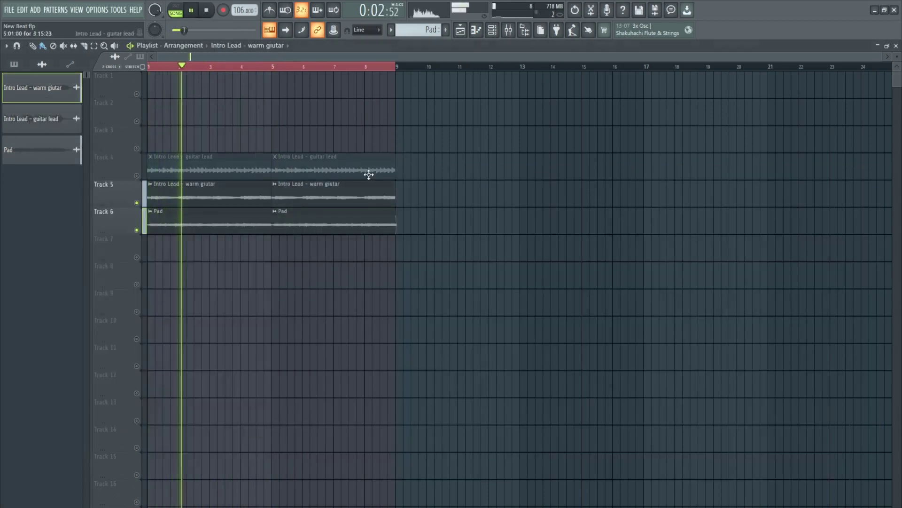
Step: Extend the guitar lead and warm giutar clips to exactly four bars so they end on the bar 9 line
scroll(281, 67, "up", 2)
scroll(281, 67, "up", 3)
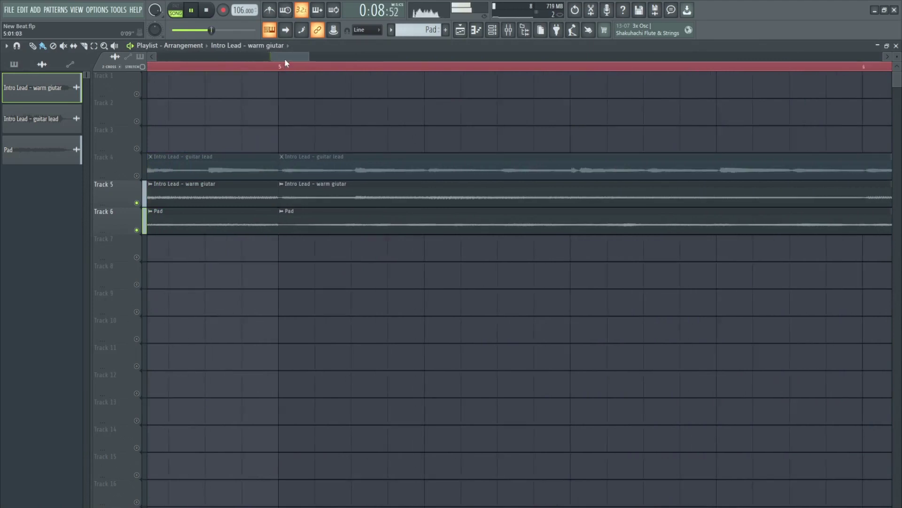
scroll(285, 63, "down", 3)
left_click_drag(439, 137, 479, 207)
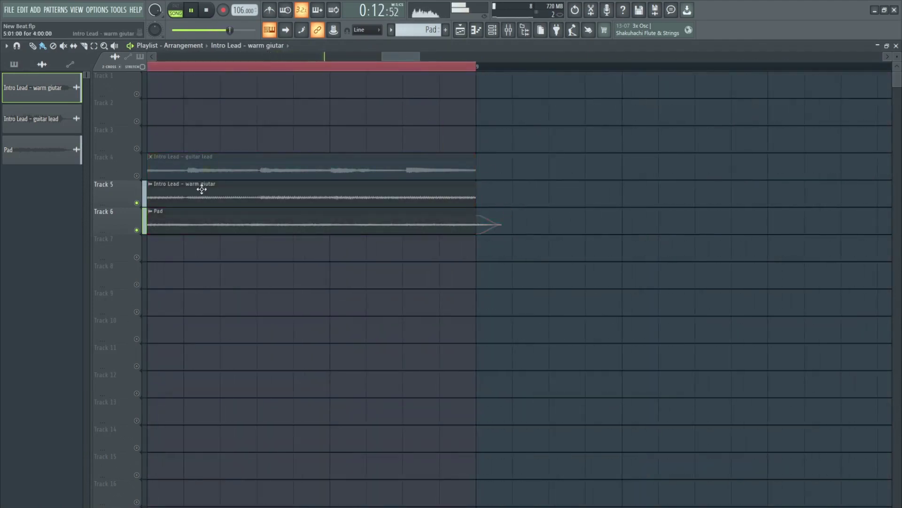
Step: Unmute all tracks, clear the timeline selection and play the arrangement from bar 5
left_click(137, 176)
scroll(371, 68, "down", 5)
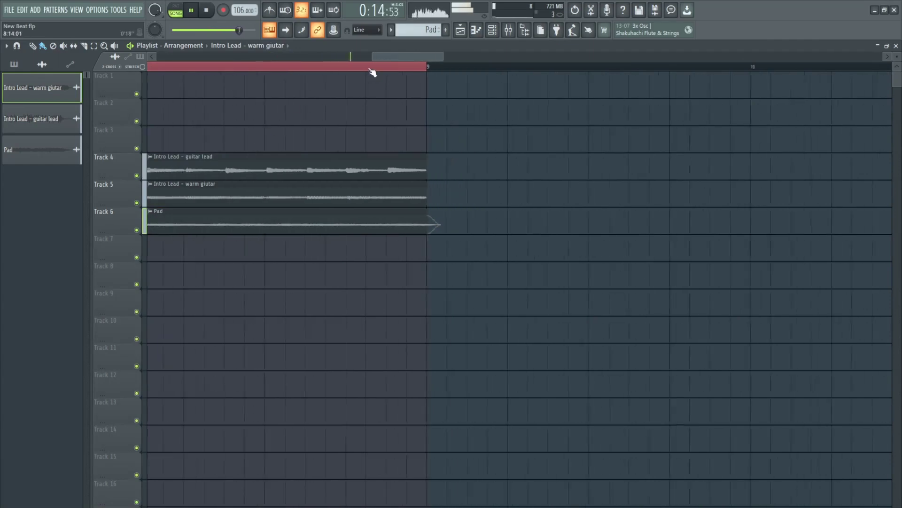
key("ctrl+d")
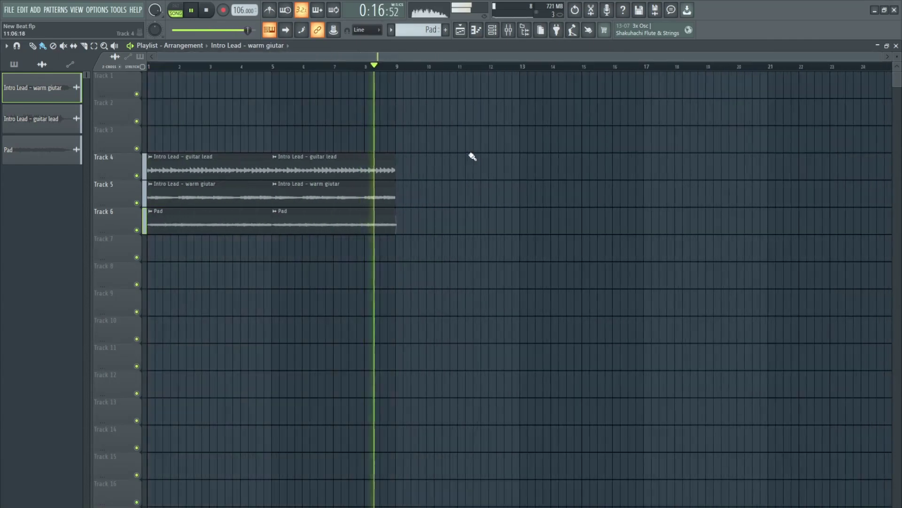
key("space")
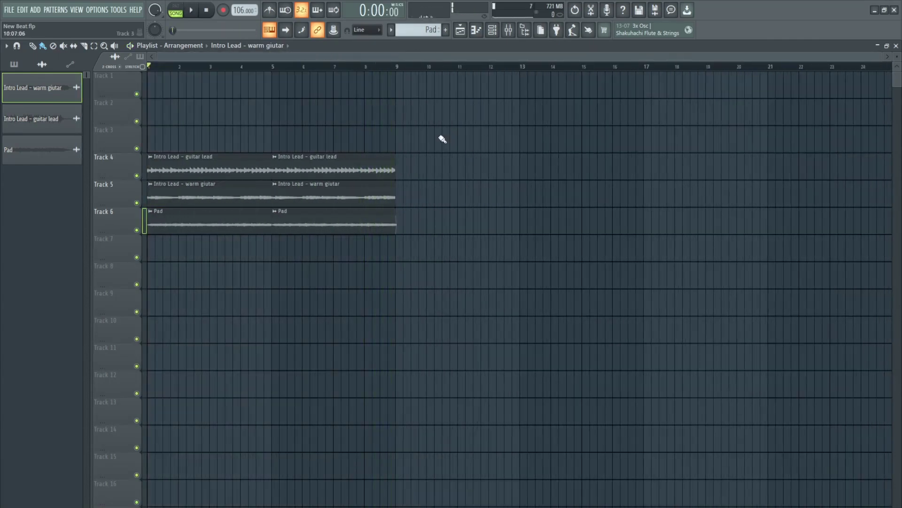
left_click(273, 66)
key("space")
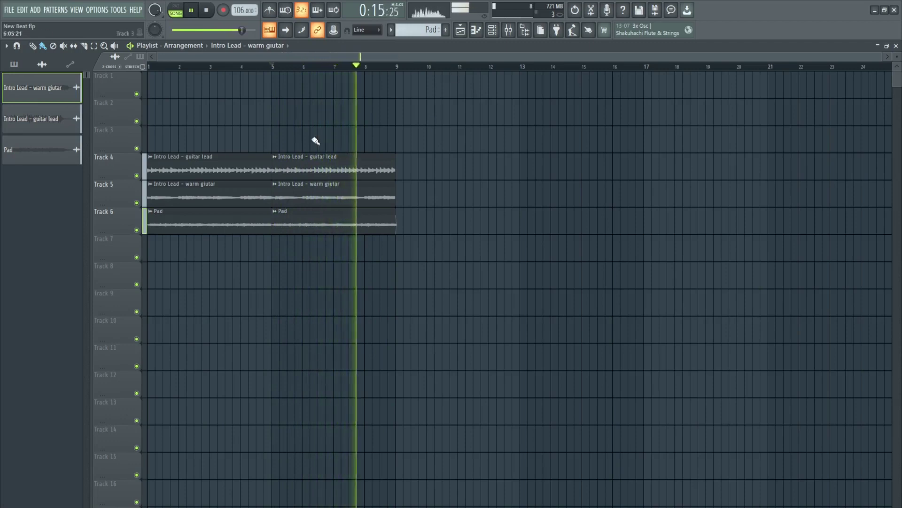
Step: Duplicate the bar 5 guitar lead, warm giutar and Pad clips twice, to bars 9 and 13, and stop playback
left_click_drag(315, 139, 306, 214)
mouse_move(306, 214)
left_mouse_down()
mouse_move(467, 219)
mouse_move(545, 209)
left_mouse_up()
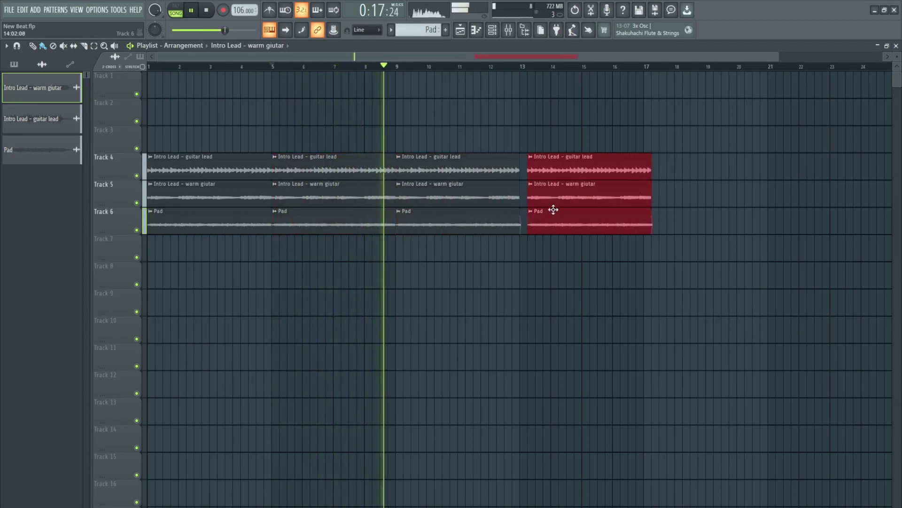
left_click(540, 263)
key("space")
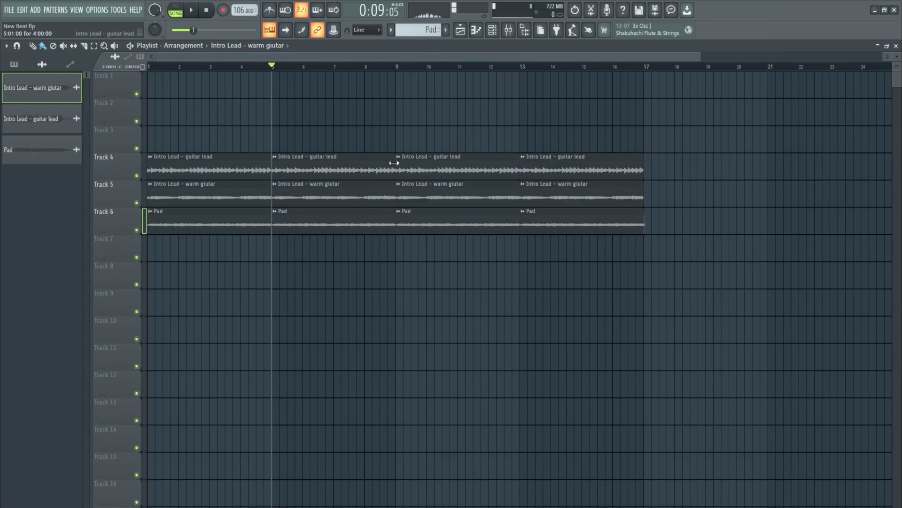
Step: Open the Chords pattern's reFX Nexus notes and select the root notes F4, C#4, D#4, F4, C#4 and C4 for copying
left_click(492, 29)
left_click(332, 117)
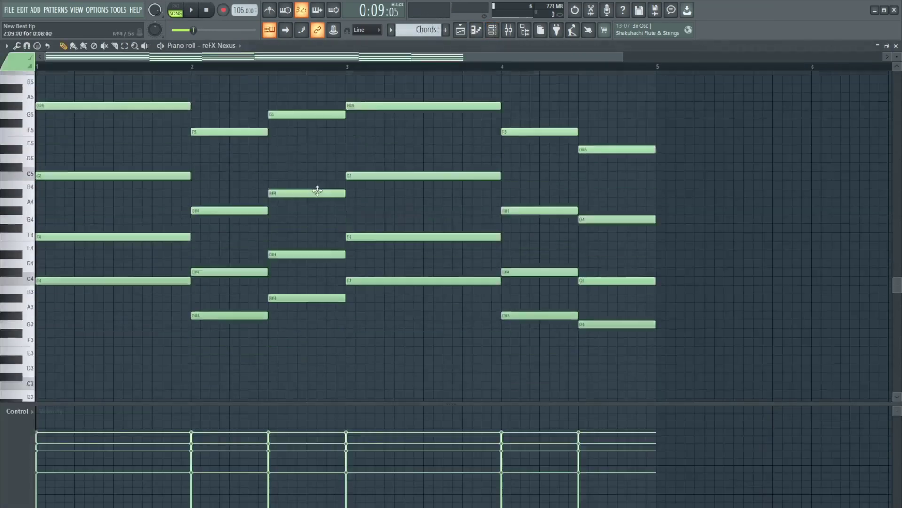
scroll(151, 216, "down", 2)
left_click(380, 202, "ctrl+shift")
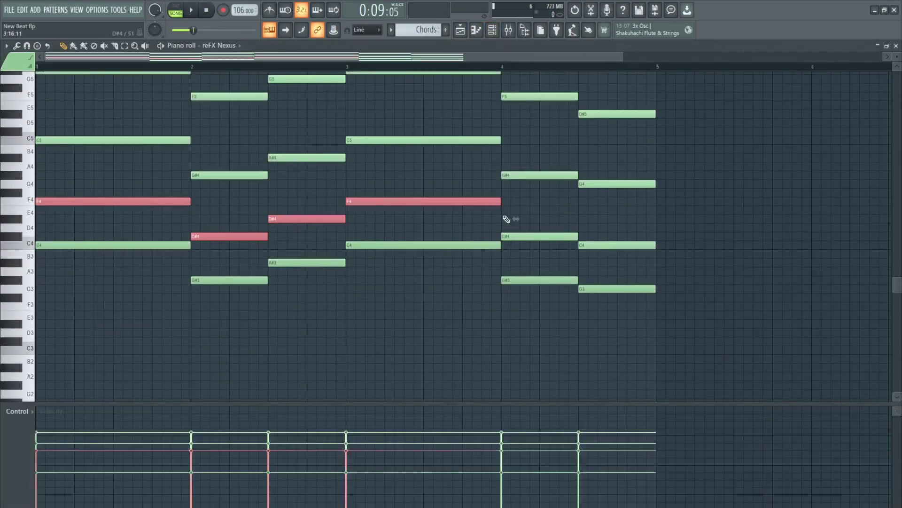
left_click(567, 236, "ctrl+shift")
left_click(621, 245, "ctrl+shift")
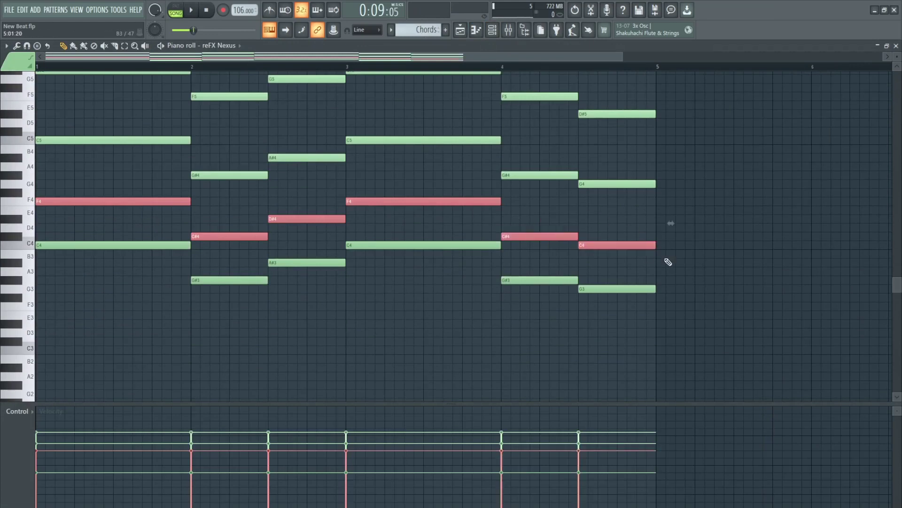
Step: Create a Bass pattern with a new BooBass channel and paste the copied root notes into its piano roll
key("F5")
scroll(420, 30, "down", 4)
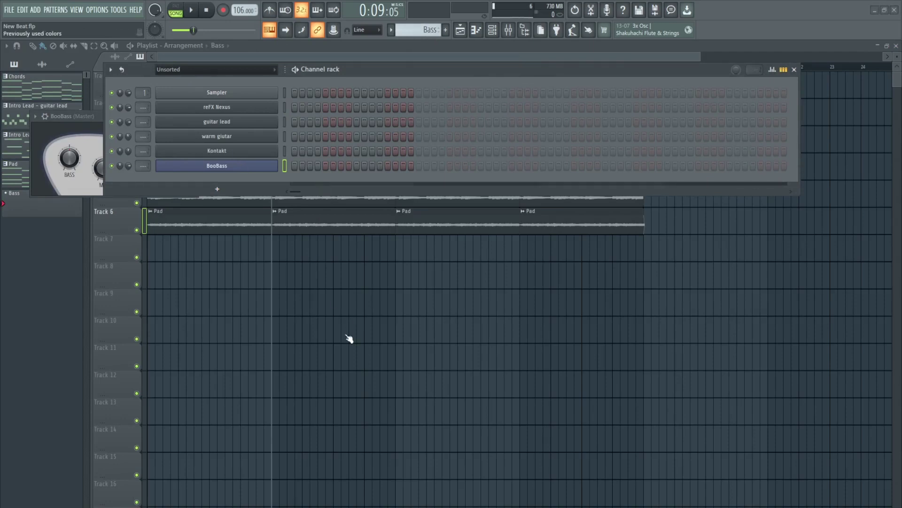
key("F7")
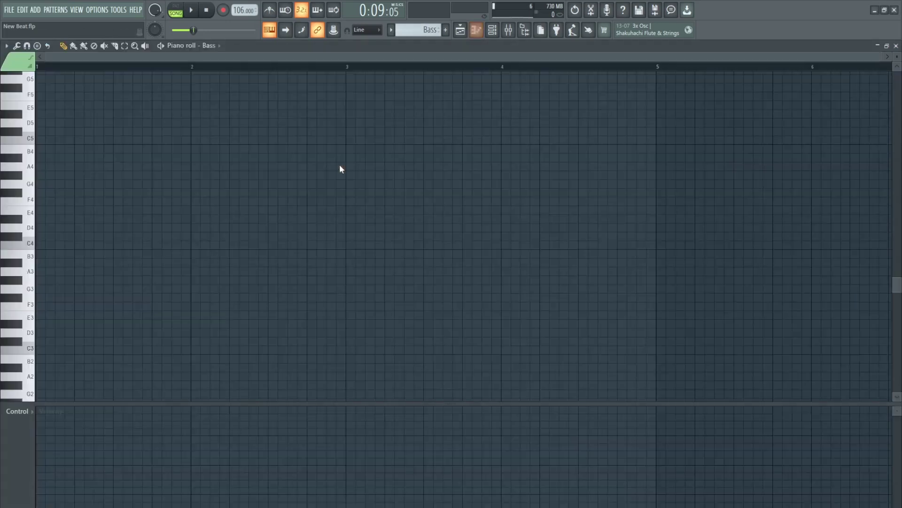
key("space")
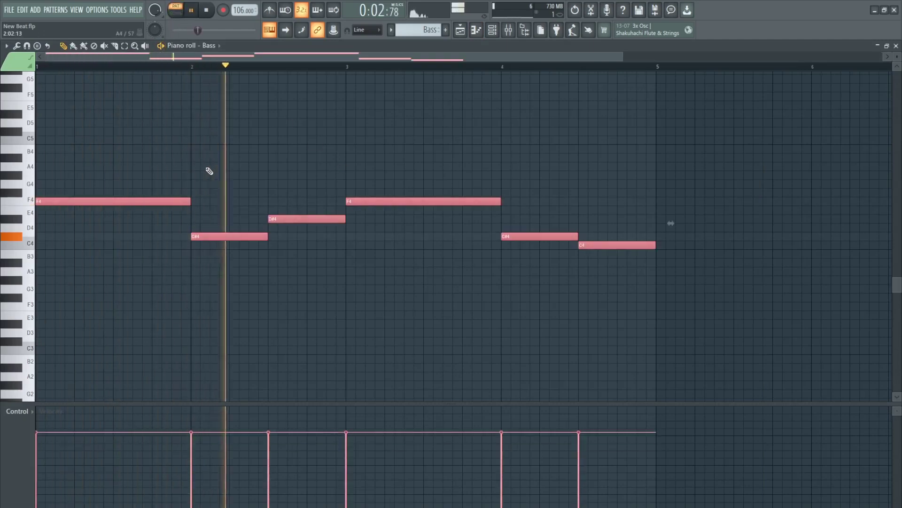
key("ctrl+d")
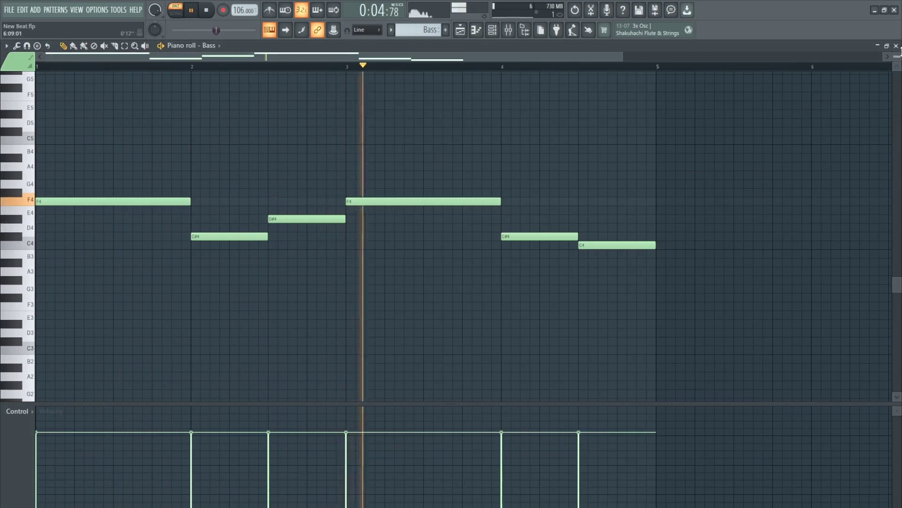
Step: Place the Bass pattern on Track 7 at bars 9 and 13, and play the arrangement from bar 9
key("F7")
key("F6")
left_click_drag(401, 252, 540, 253)
left_click(383, 67)
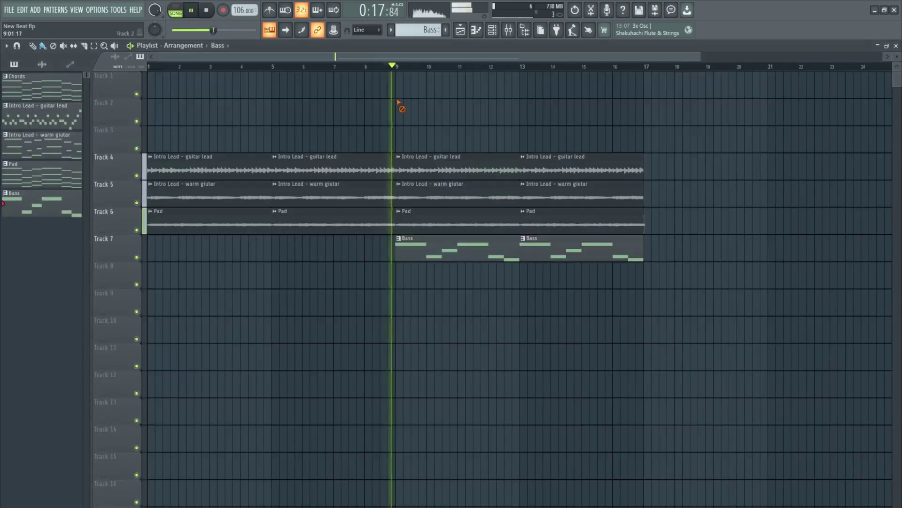
scroll(433, 67, "up", 5)
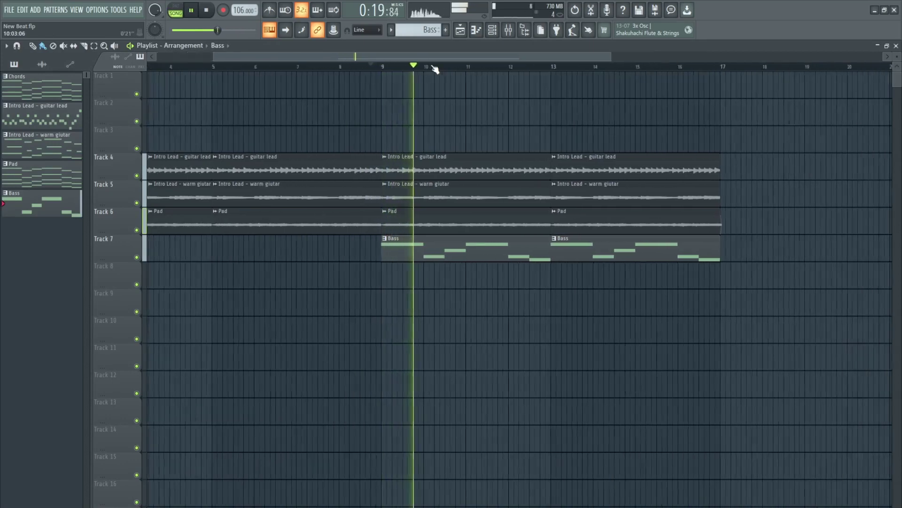
key("space")
Step: Open the Bass clip's notes, shorten bar 1's F4 to two steps and add two-step F4 notes at steps 7 and 11
double_click(381, 241)
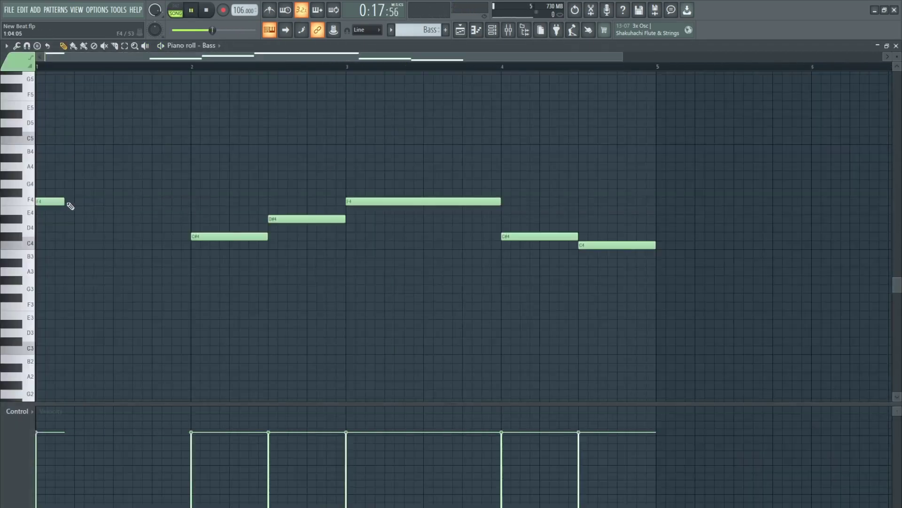
key("space")
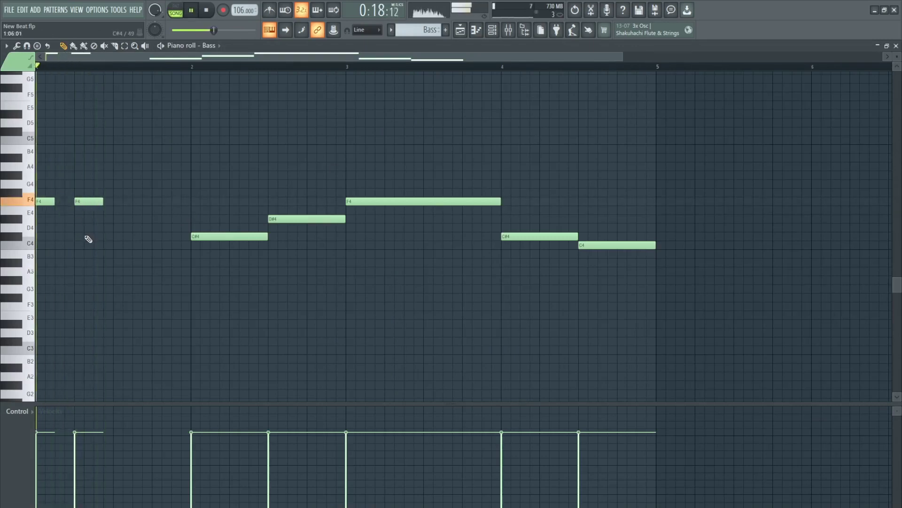
key("space")
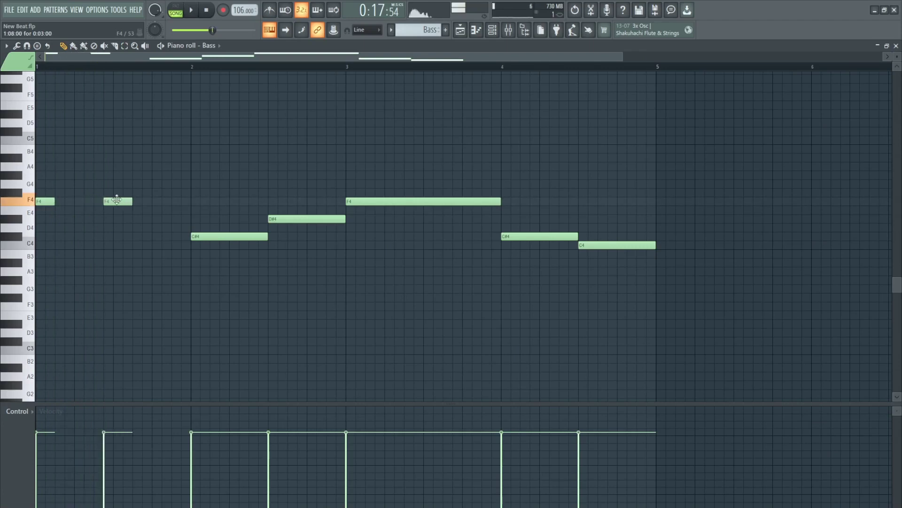
left_click_drag(123, 202, 113, 202)
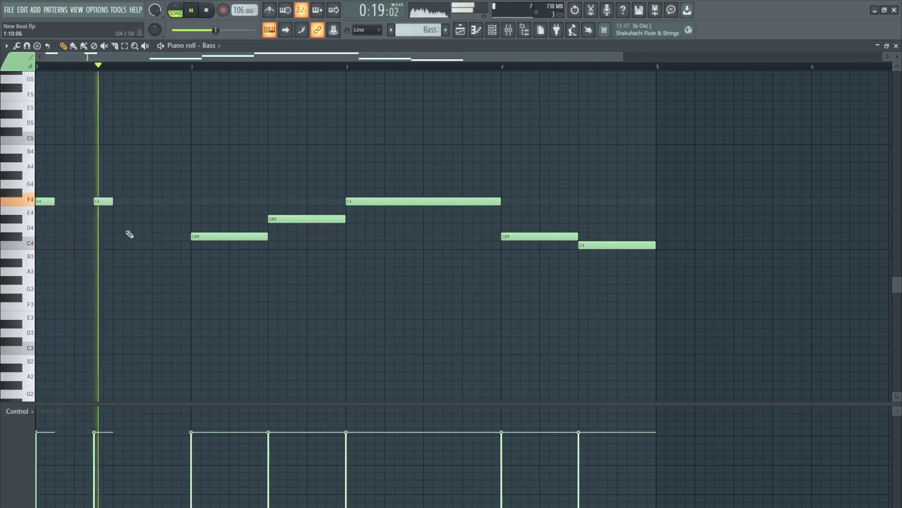
left_click(139, 210)
key("space")
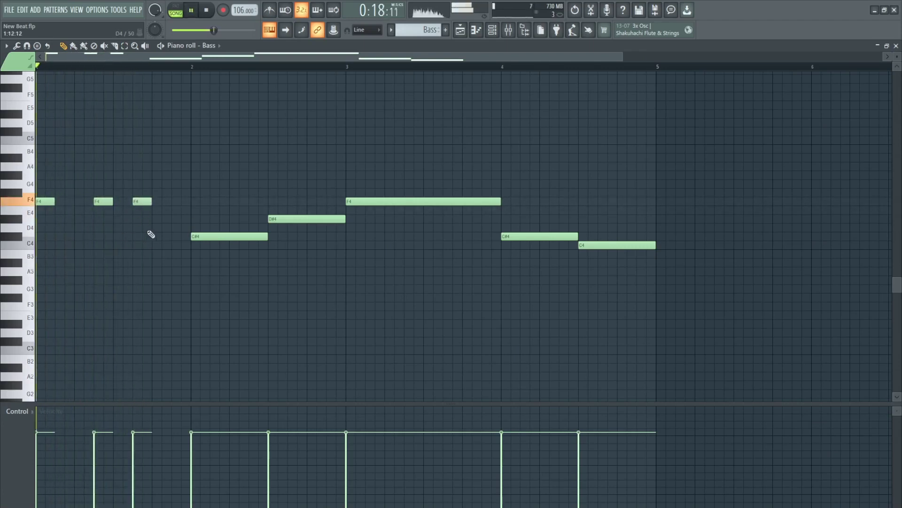
Step: Finish bar 1 of the bass line with two-step notes, A#4 at step 13 and F4 at step 15
left_click(158, 166)
left_click(178, 211)
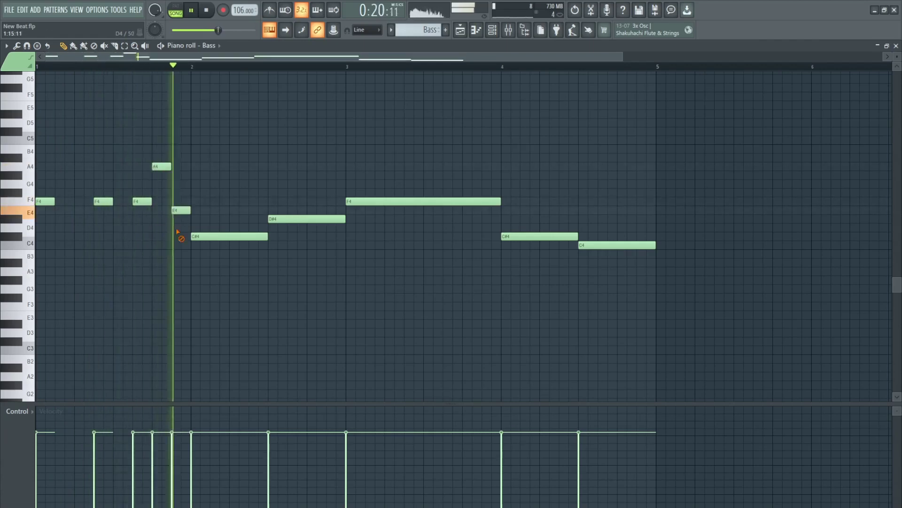
key("space")
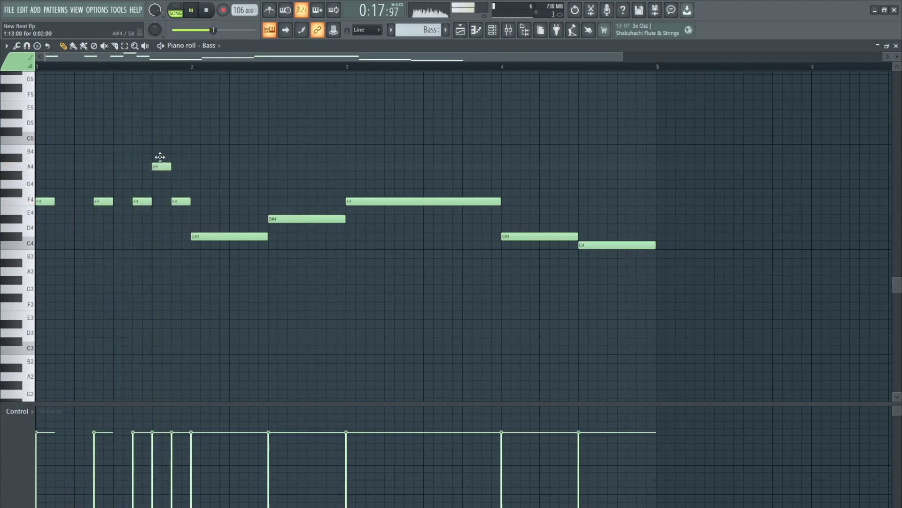
key("space")
left_click_drag(160, 157, 160, 149)
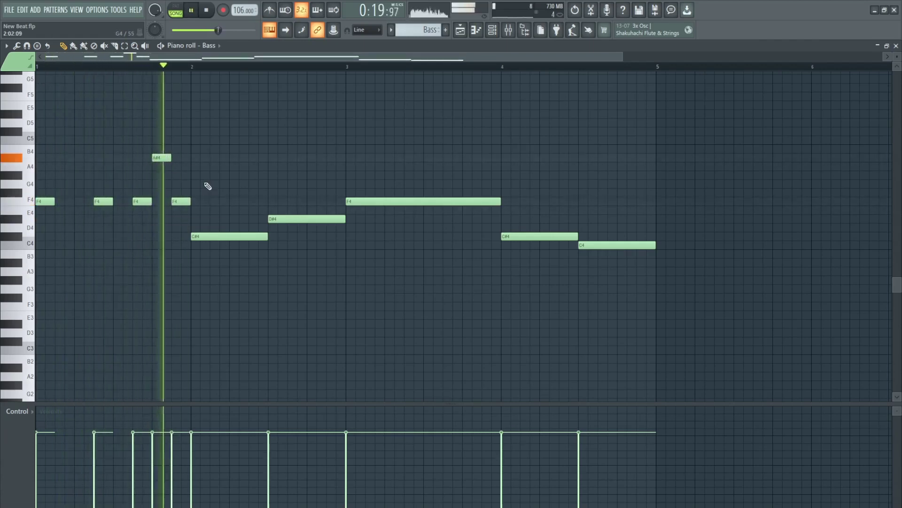
Step: In bar 2, shorten C#4 to three steps and D#4 to four, and add a four-step F4 at step 13
key("space")
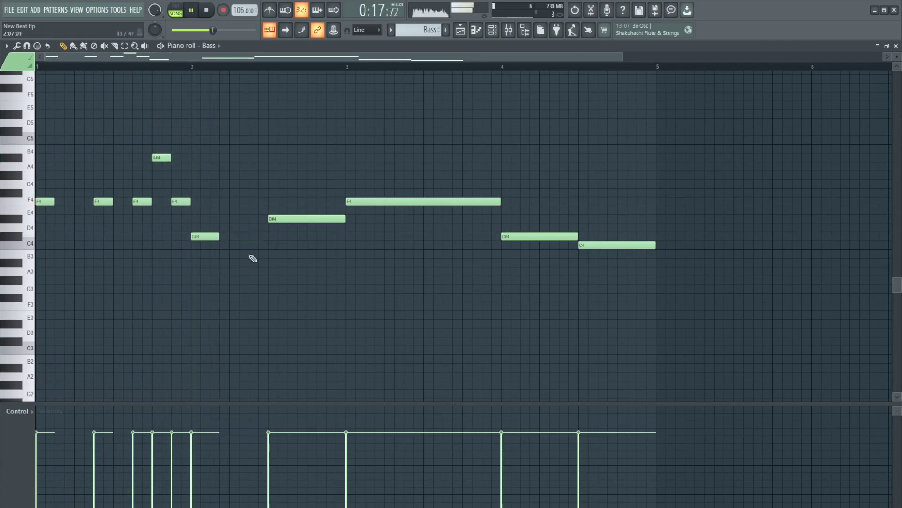
key("space")
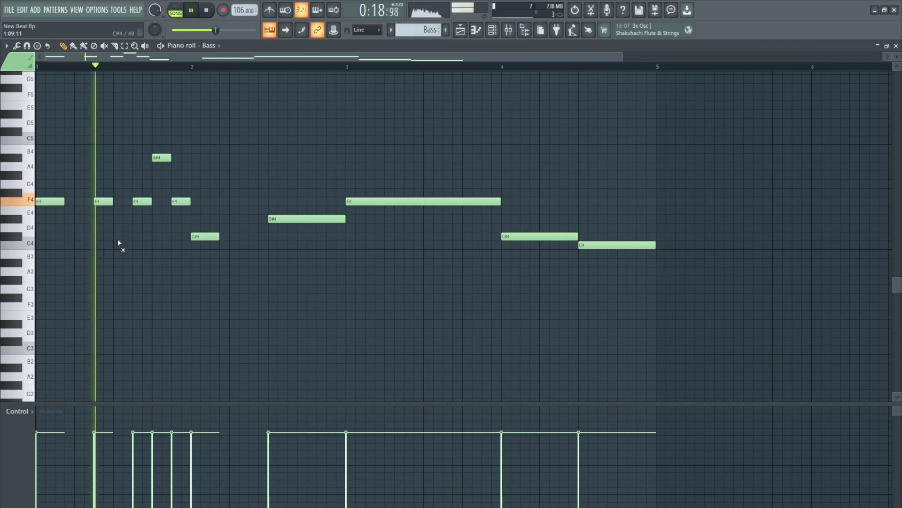
key("space")
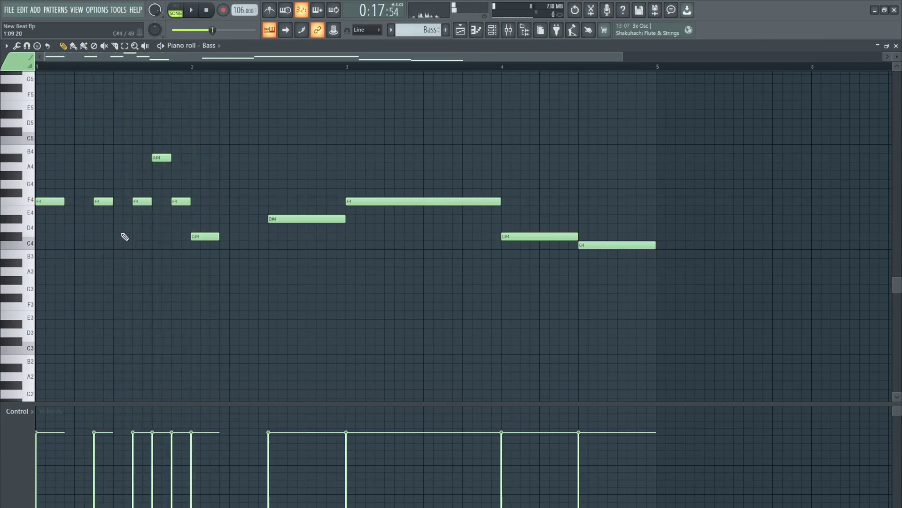
key("space")
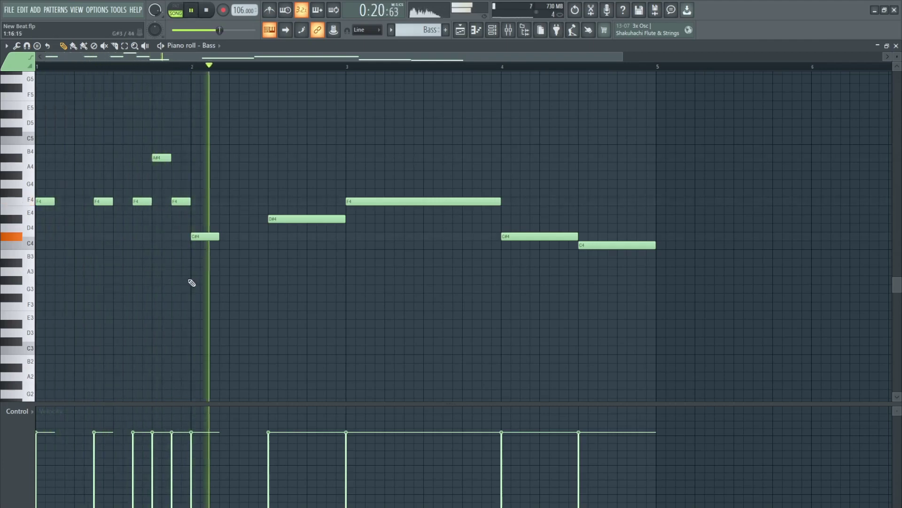
key("space")
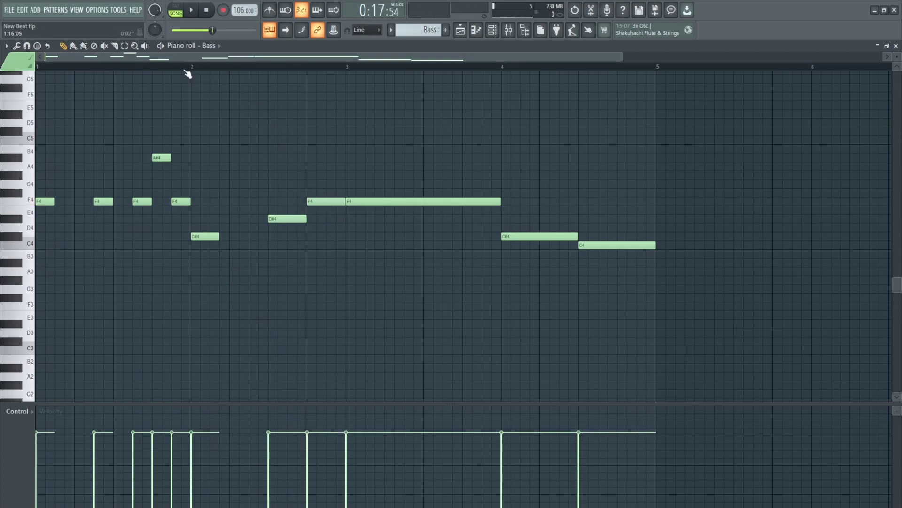
Step: Play from bar 2, shorten bar 3's F4 to two steps and add two-step F4 notes at its steps 7 and 11
left_click(184, 69)
key("space")
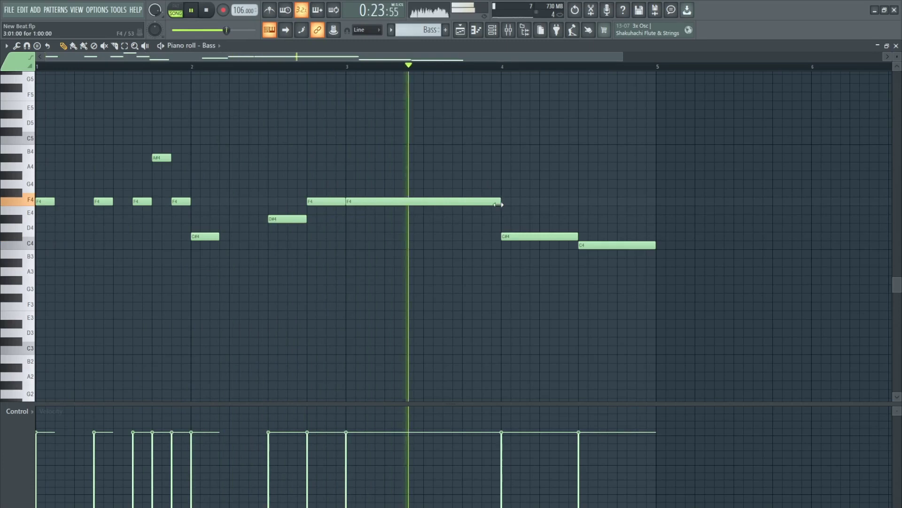
key("space")
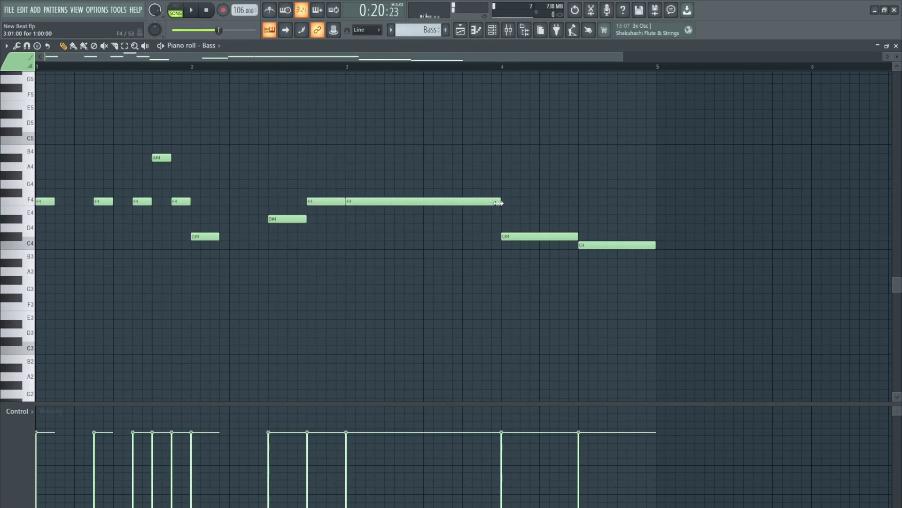
key("space")
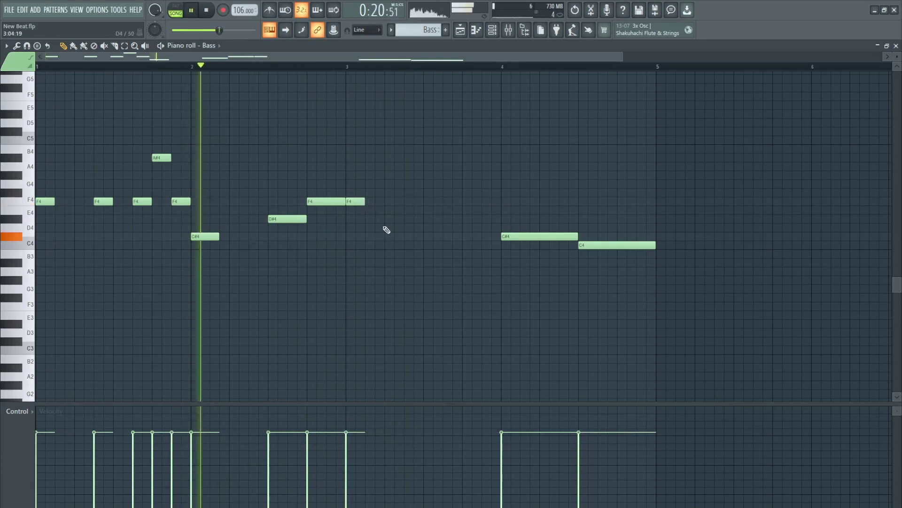
left_click(406, 202)
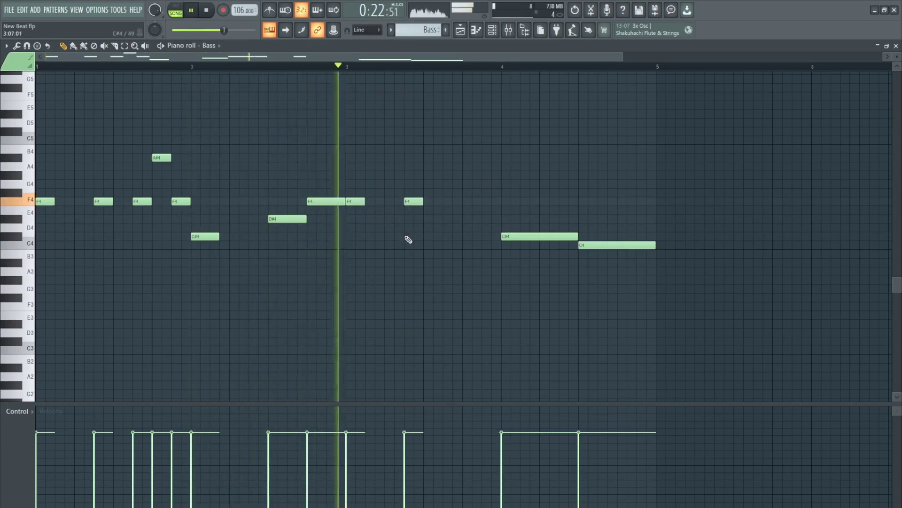
left_click(448, 202)
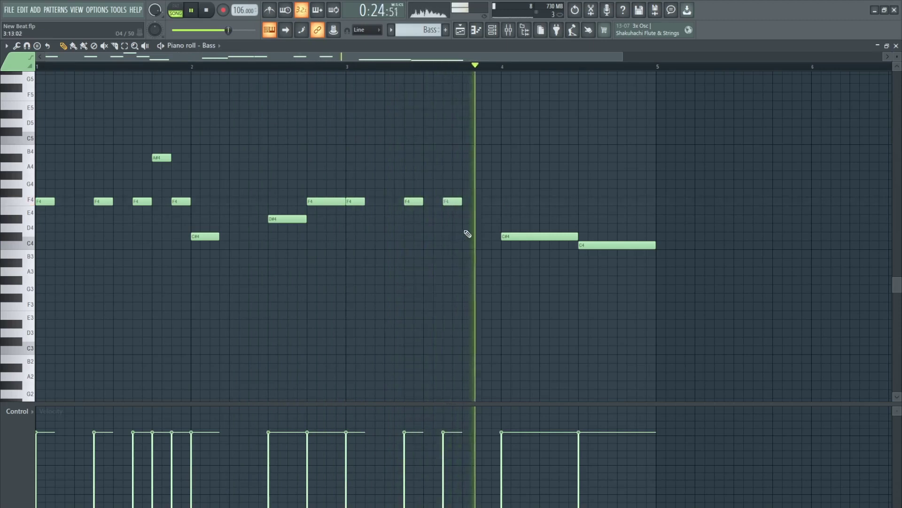
Step: Add a two-step D#4 at the end of bar 3 and shorten bar 4's C#4 to four steps
key("space")
left_click(485, 219)
key("space")
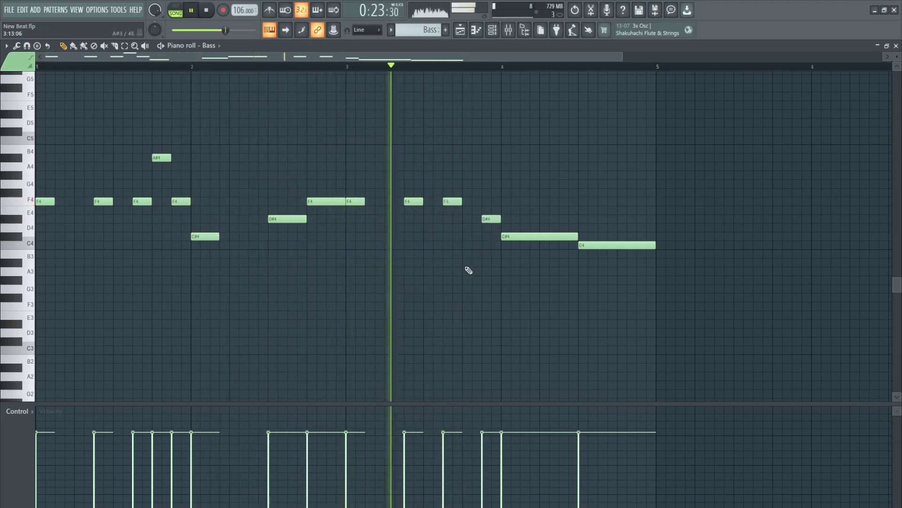
left_click_drag(577, 236, 538, 236)
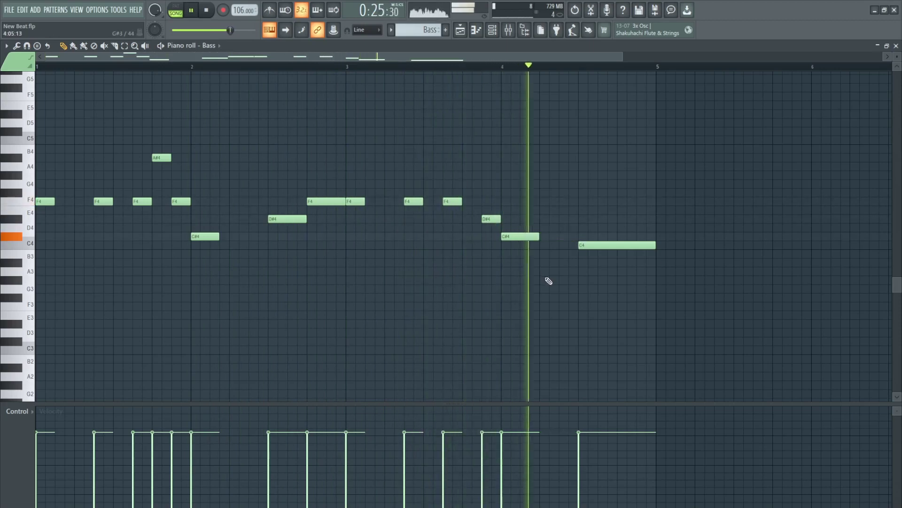
Step: Shorten bar 4's C4 to four steps, add a four-step C#4 after it and play from bar 4
key("space")
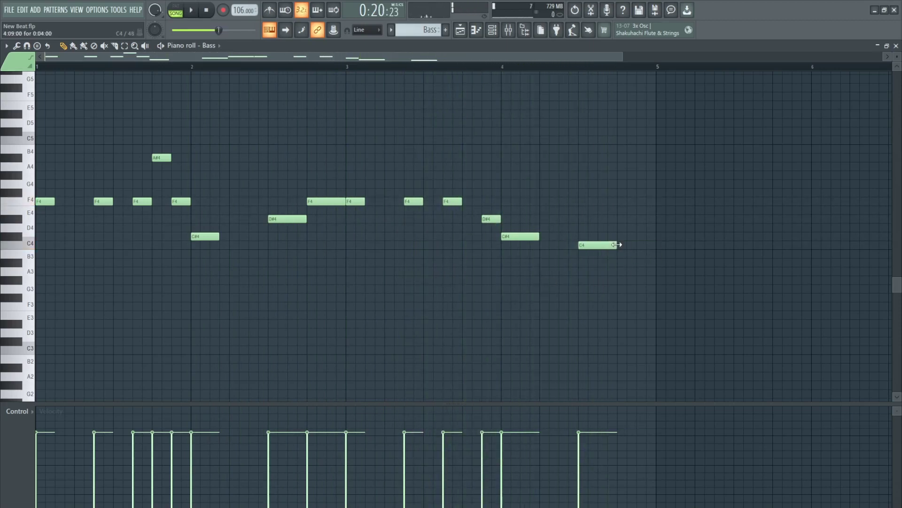
left_click(507, 71)
key("space")
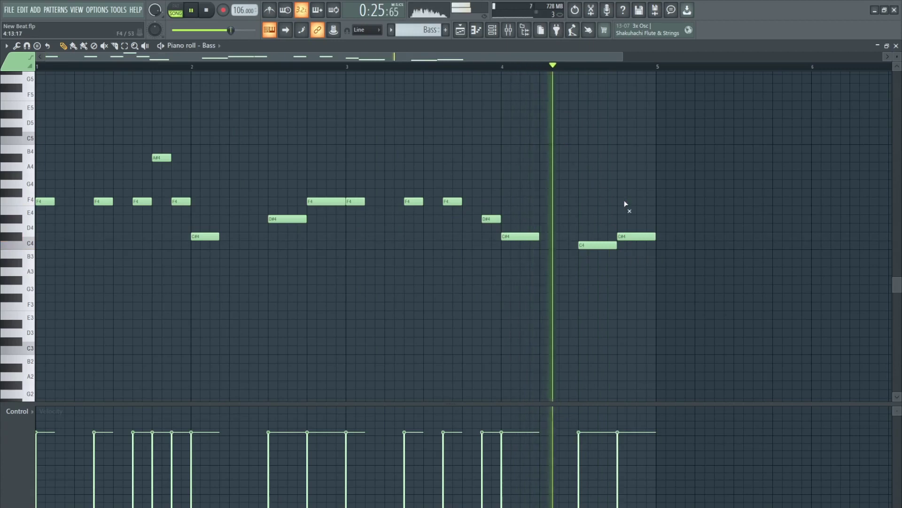
Step: Add a two-step slide note above the end of bar 4's C4, raise it an octave to C#5 and lower its velocity
key("space")
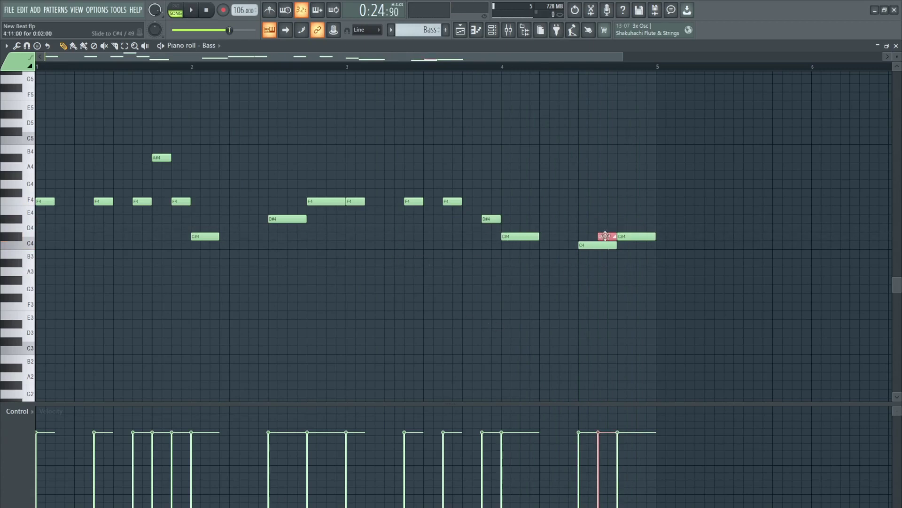
key("ctrl+Up")
key("space")
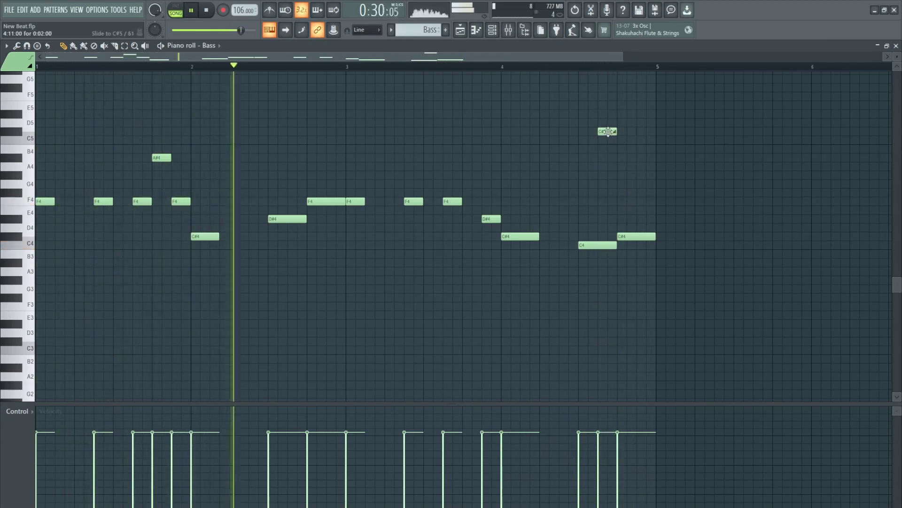
scroll(608, 132, "down", 4)
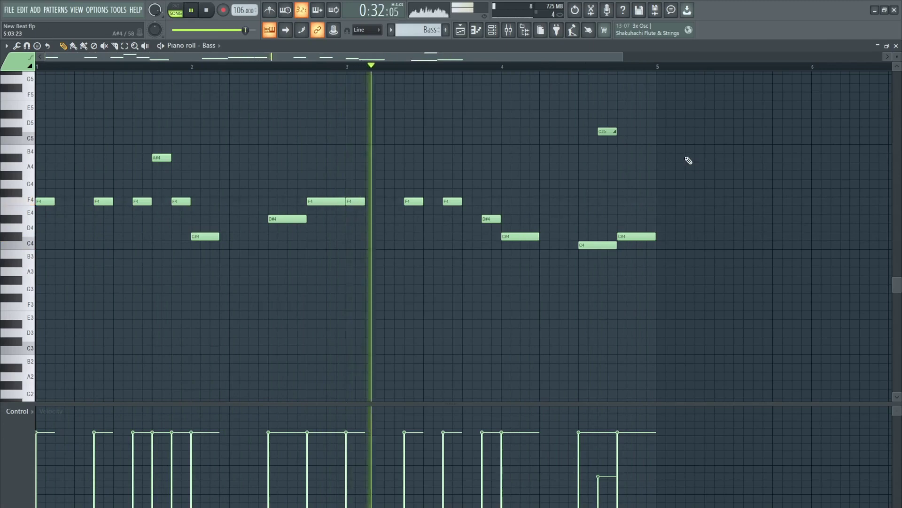
scroll(623, 69, "up", 5)
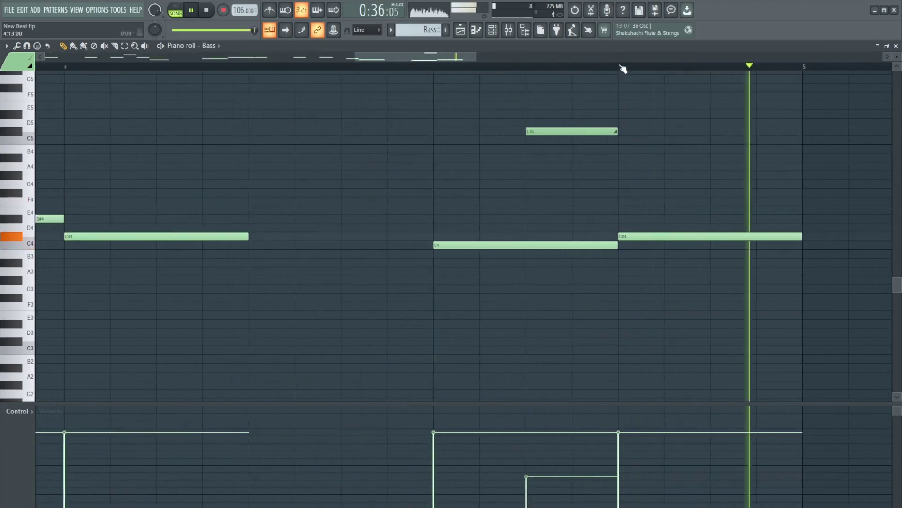
Step: Stop playback, close the bass piano roll and set the playlist's playback position to bar 9
key("space")
left_click(897, 46)
right_click(699, 339)
left_click(343, 69)
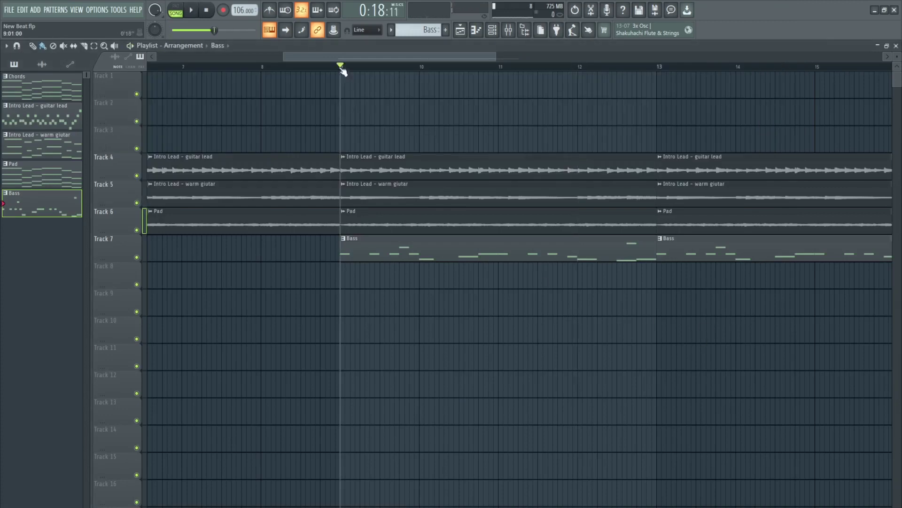
scroll(343, 69, "down", 5)
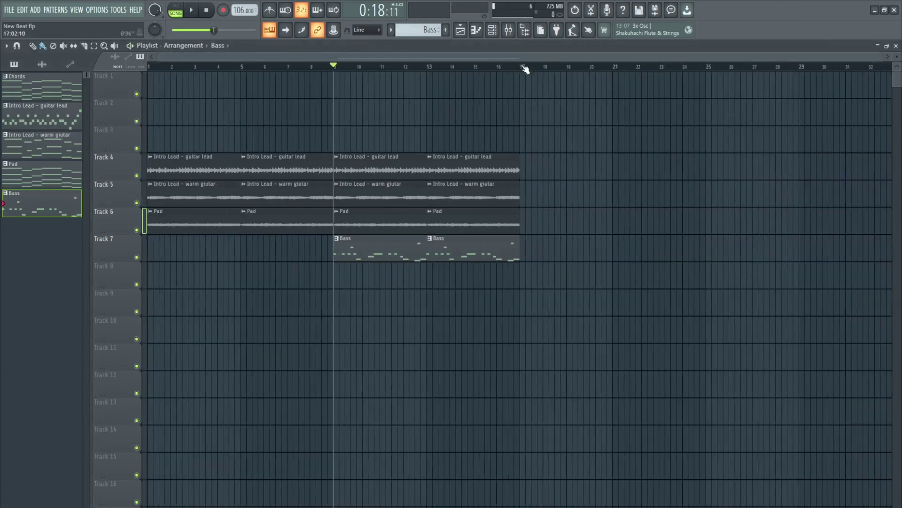
Step: Show the sample browser, collapse KSHMR_Snares and expand the KSHMR_Percussion folder
left_click(525, 32)
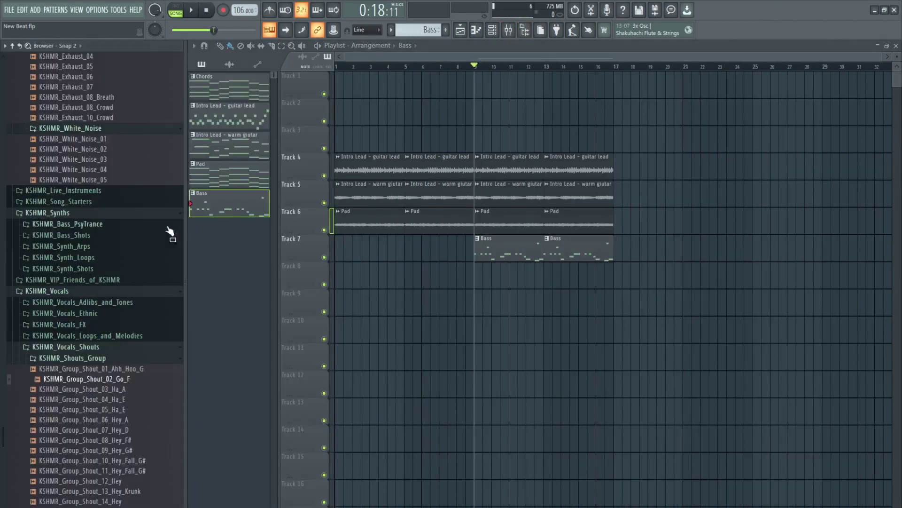
scroll(76, 350, "up", 15)
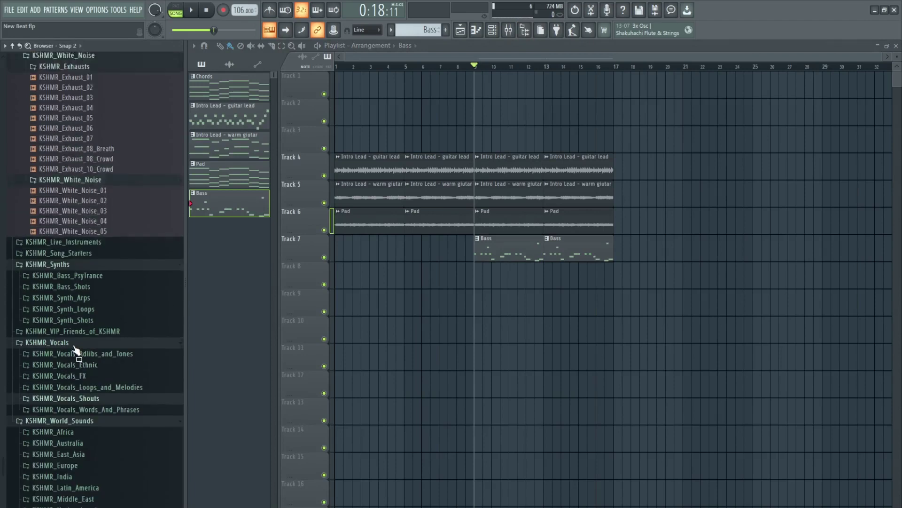
scroll(77, 328, "up", 15)
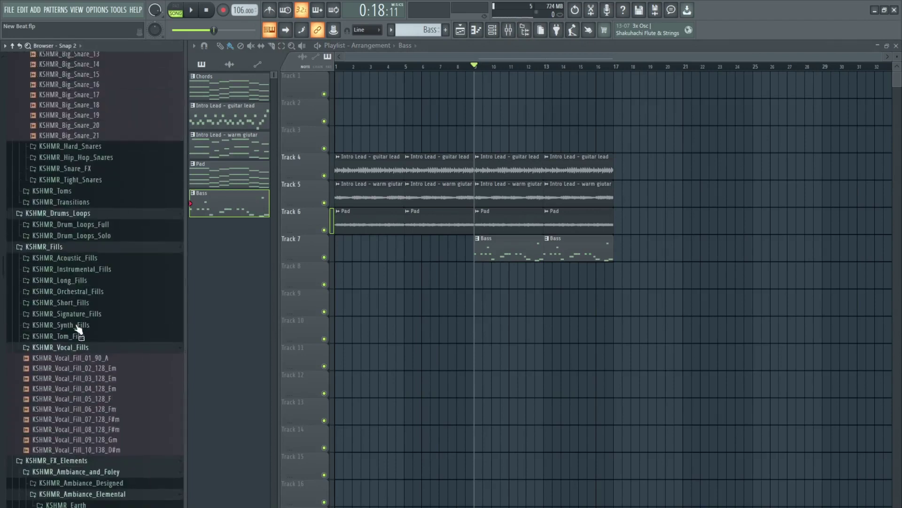
scroll(79, 334, "down", 8)
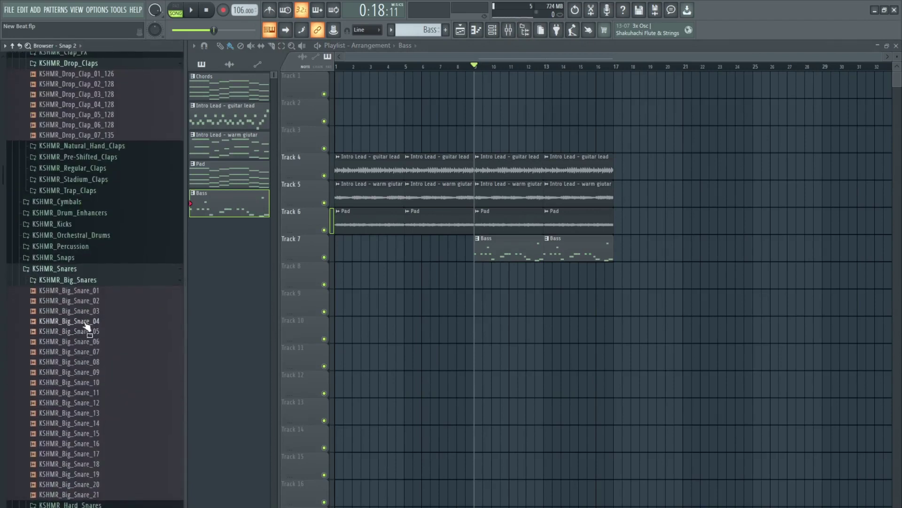
left_click(86, 271)
left_click(73, 246)
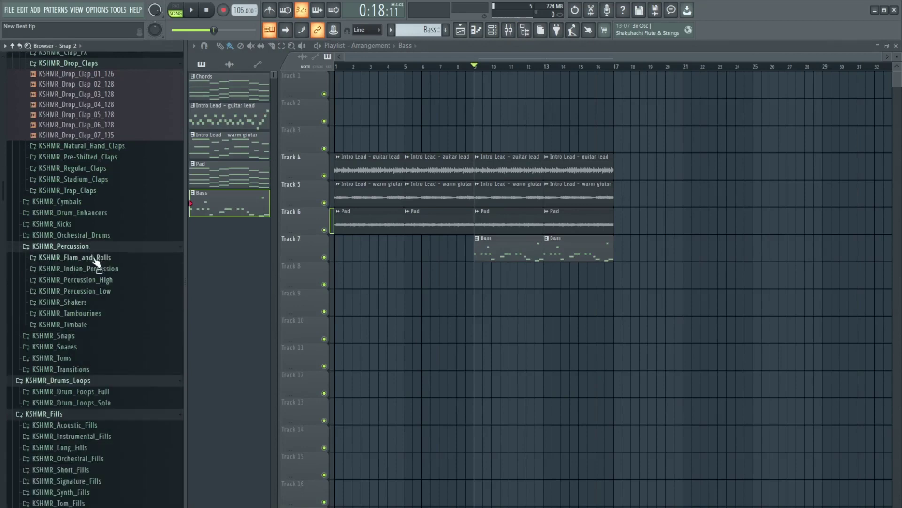
Step: Expand KSHMR_Shakers, create a new empty pattern and add KSHMR_Shaker_01_B as a channel
left_click(94, 302)
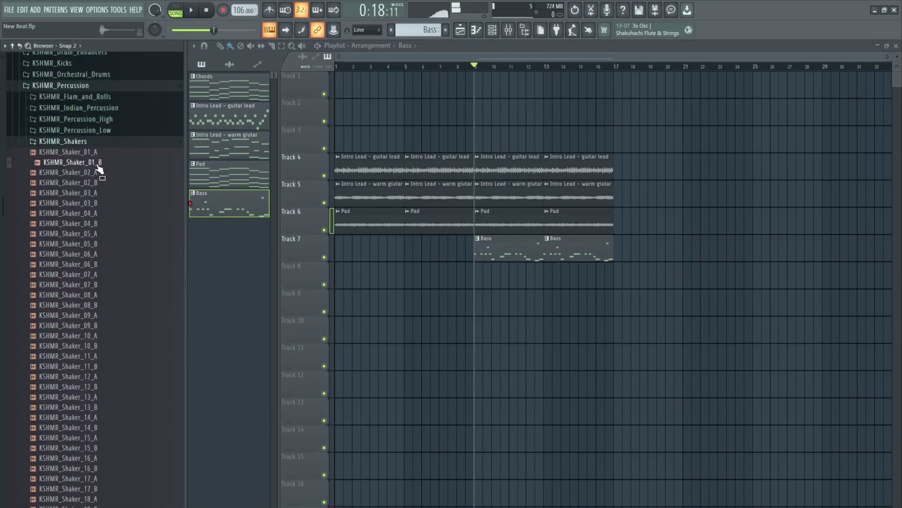
left_click(491, 31)
scroll(423, 30, "up", 1)
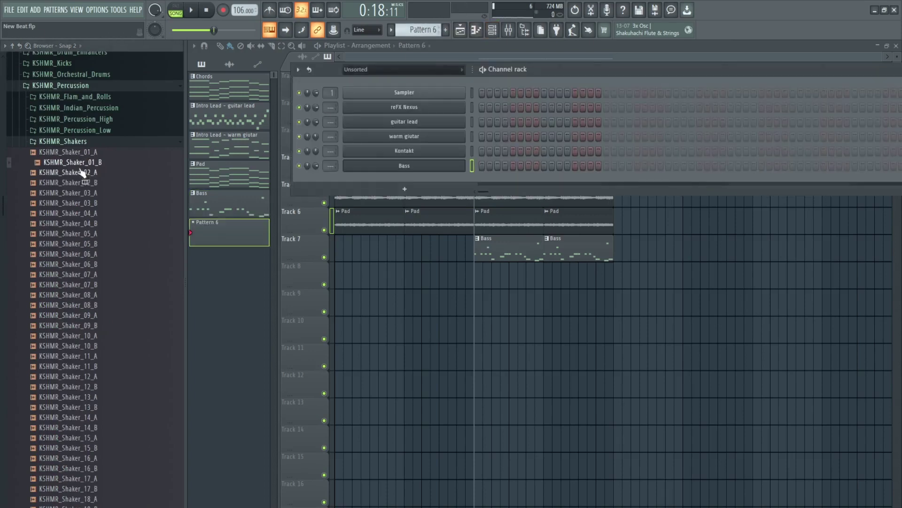
left_click_drag(81, 172, 419, 178)
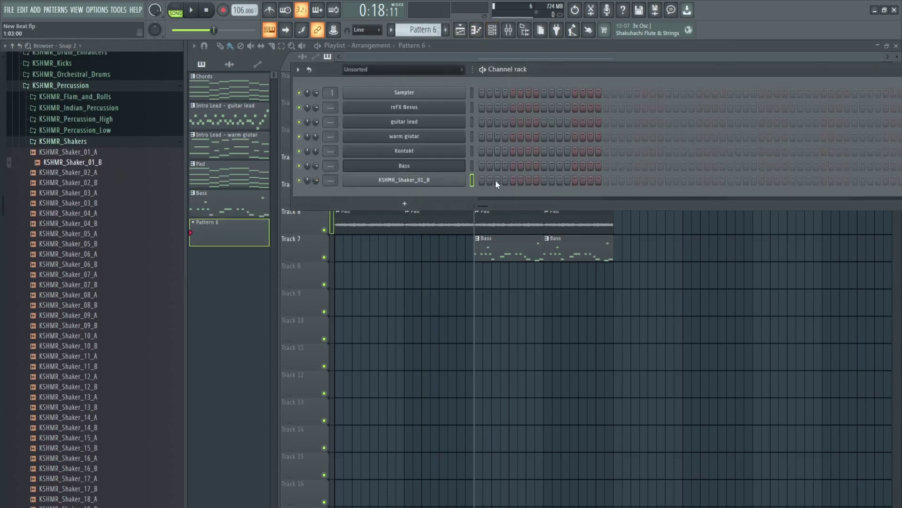
Step: Place shaker hits on steps 3 and 7 and put the pattern on Track 8 at bars 9 and 10
left_click(496, 180)
left_click(529, 180)
key("F6")
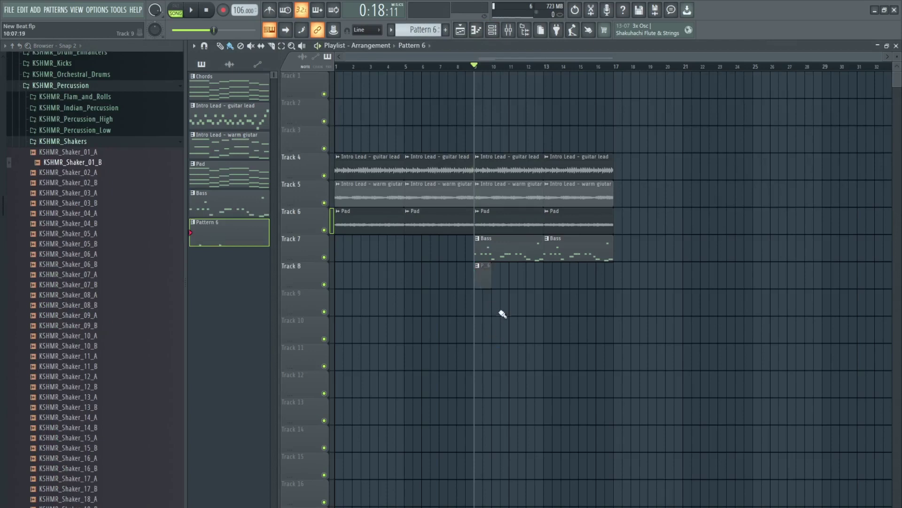
left_click(497, 275)
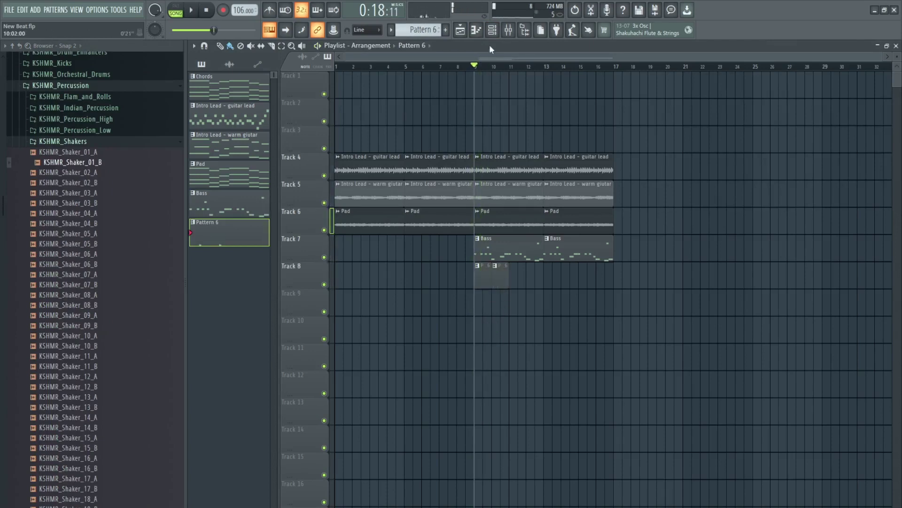
Step: Rework the shaker rhythm during playback by adding hits on steps 5, 9, 11 and 13 and removing step 7
left_click(492, 29)
left_click(513, 180)
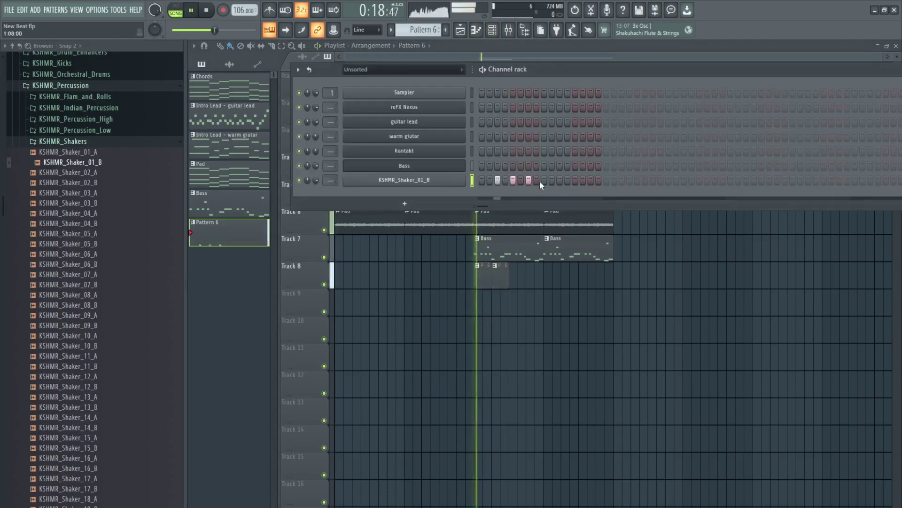
left_click(544, 180)
left_click(529, 180)
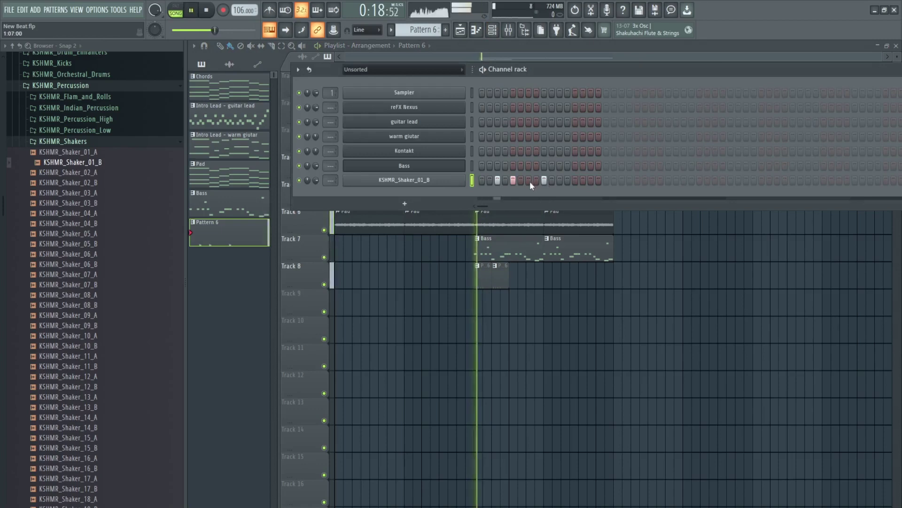
key("space")
left_click(559, 180)
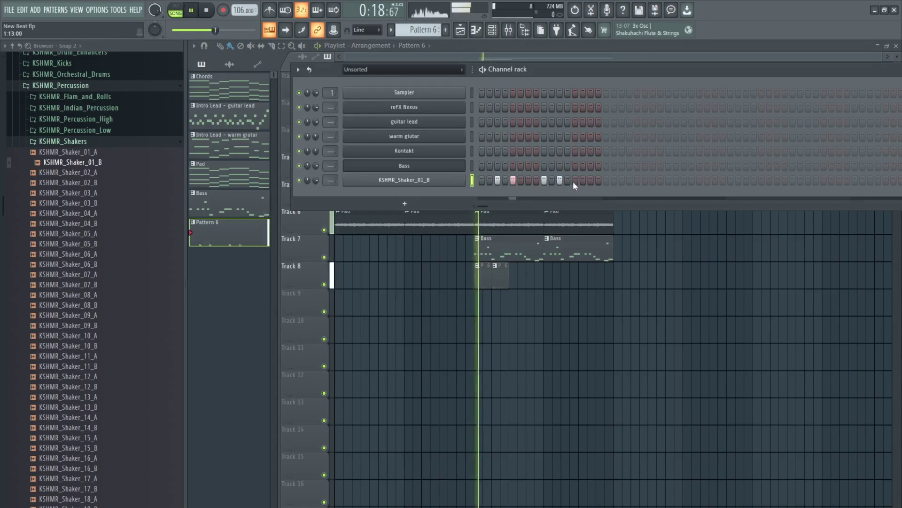
left_click(574, 180)
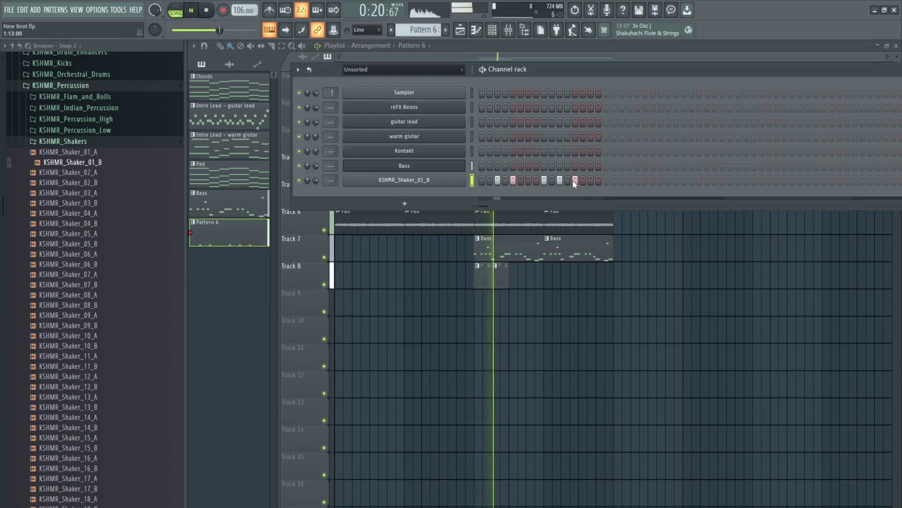
Step: Fill Track 8 with the shaker pattern through bar 16 and turn down the shaker channel's volume during playback
key("space")
left_click_drag(516, 275, 602, 306)
key("space")
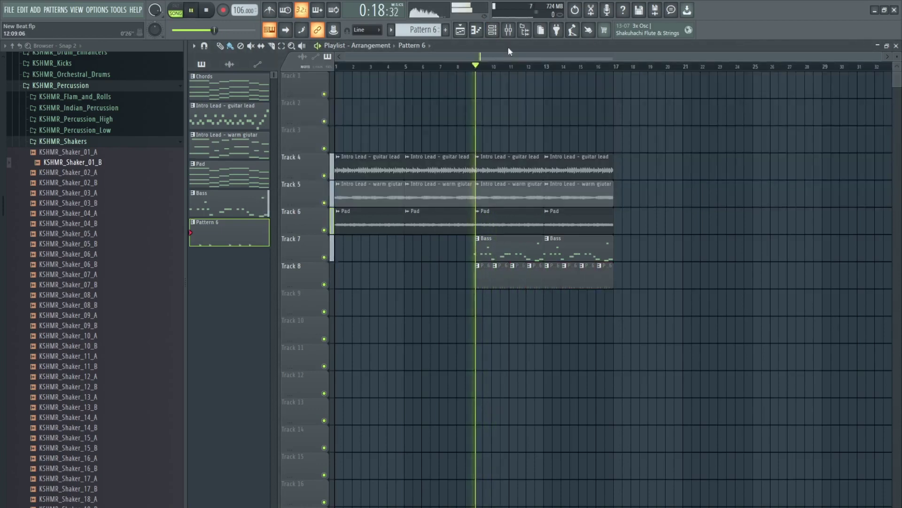
key("F6")
left_click_drag(317, 179, 317, 183)
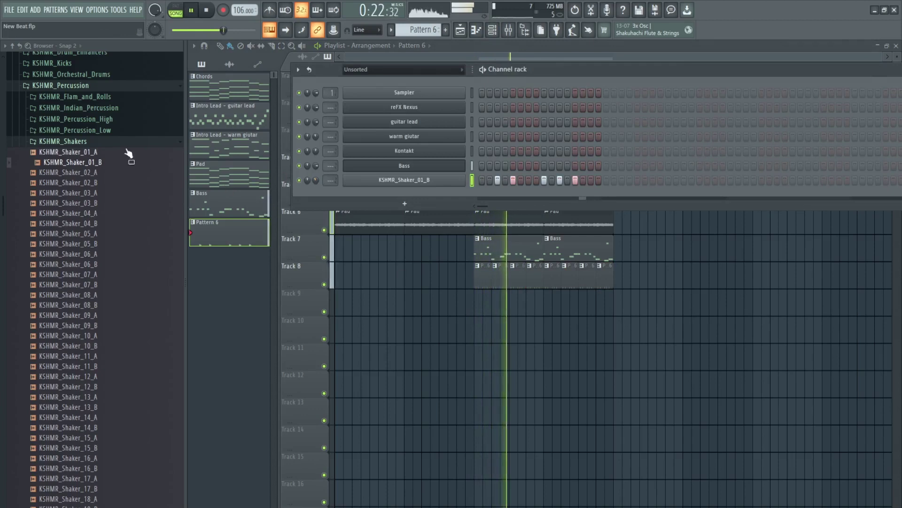
Step: Add KSHMR_Tambourine_02 from the KSHMR_Tambourines folder as a channel and place its hits on steps 1 and 9
left_click(115, 141)
key("space")
left_click(96, 154)
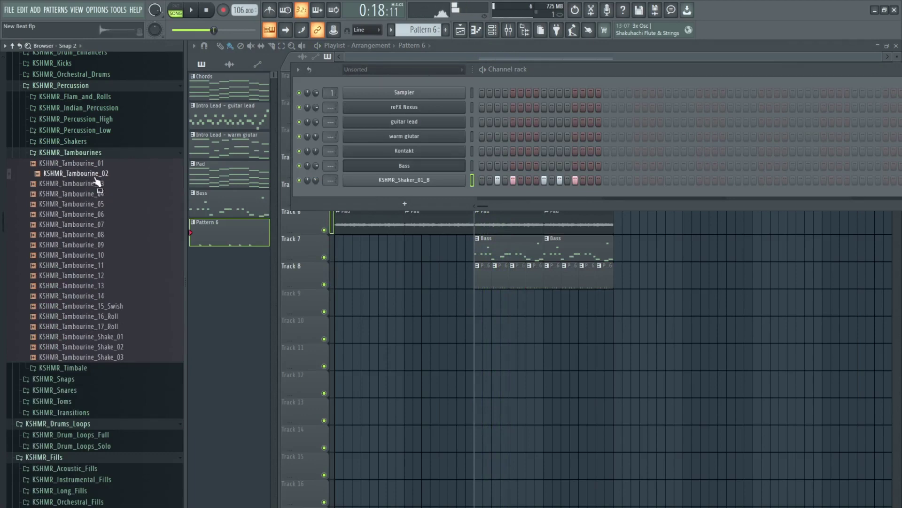
left_click_drag(96, 179, 493, 202)
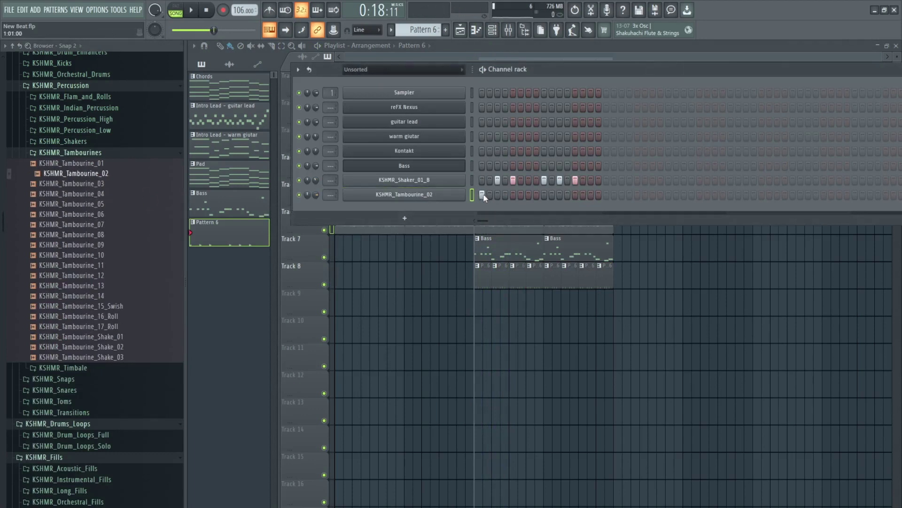
key("space")
left_click(544, 195)
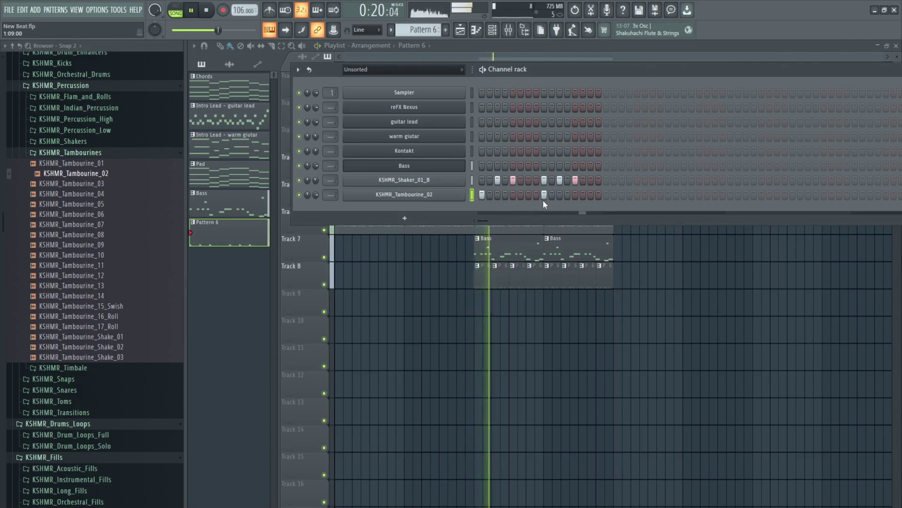
key("space")
Step: Add KSHMR_Snap_04 from the KSHMR_Snaps folder as a channel and place its hits on steps 5 and 13
left_click(87, 379)
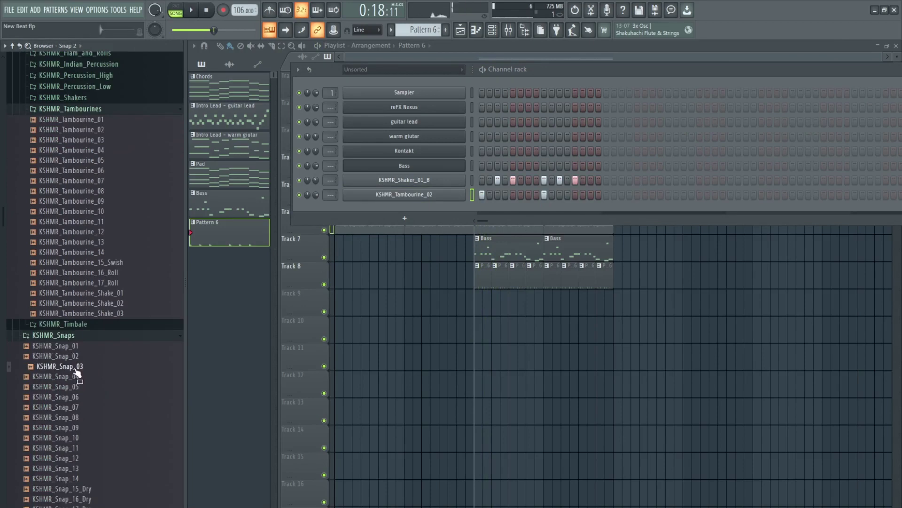
left_click_drag(71, 383, 498, 209)
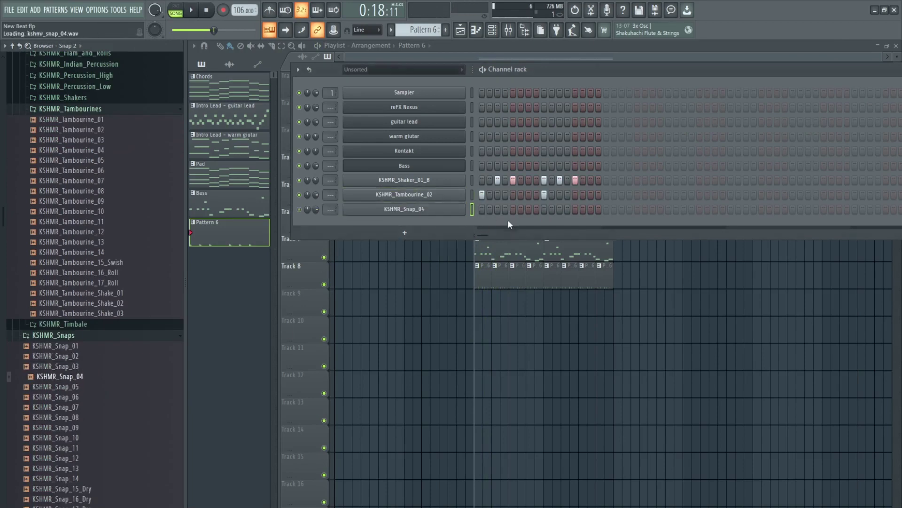
left_click(514, 209)
key("space")
left_click(574, 209)
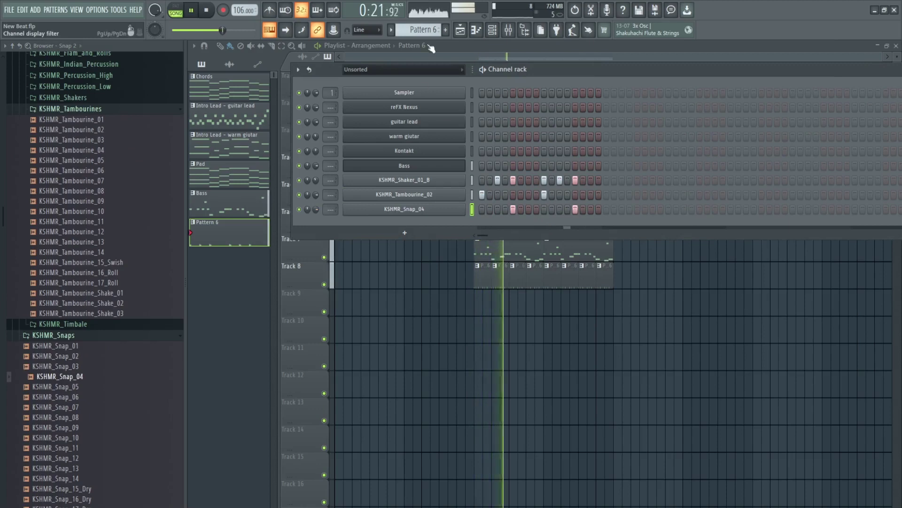
Step: Rename the percussion pattern as percs and turn down the percussion channel volume during playback
key("space")
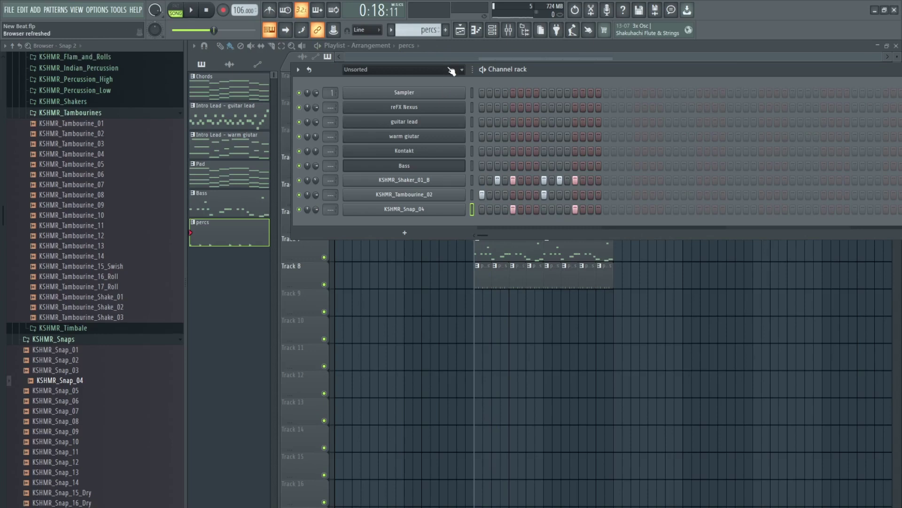
key("space")
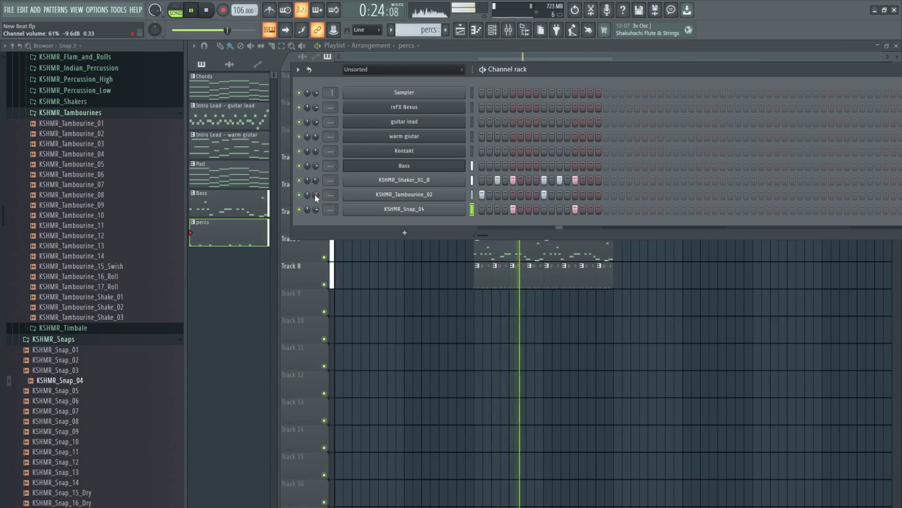
left_click_drag(315, 181, 315, 207)
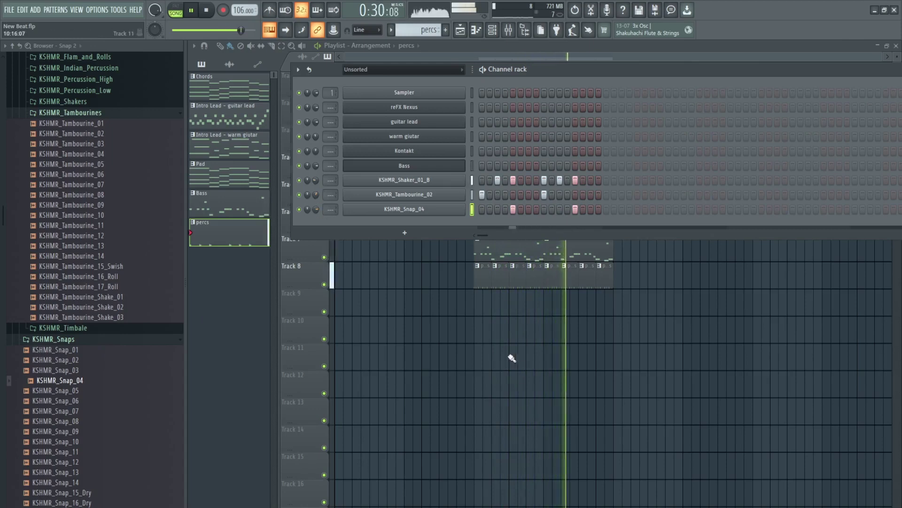
key("F6")
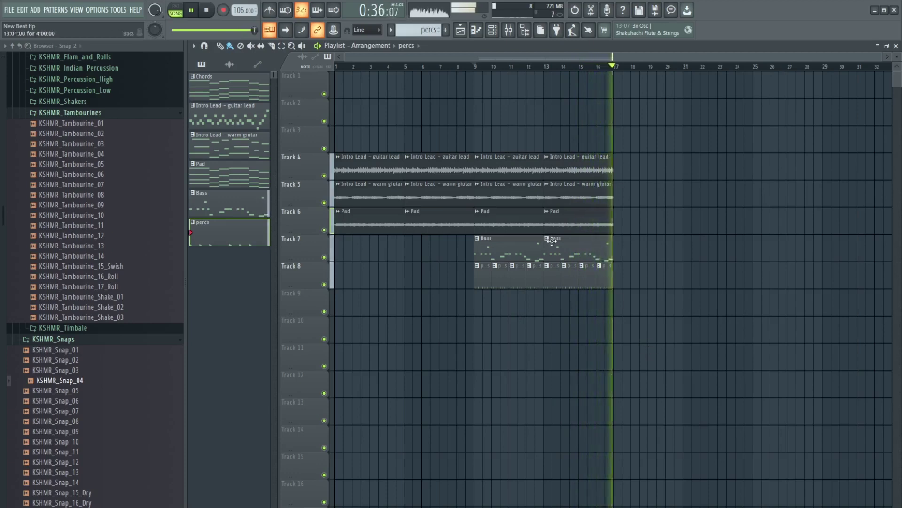
Step: Restart the song's playback from bar 8
key("space")
left_click(458, 67)
key("space")
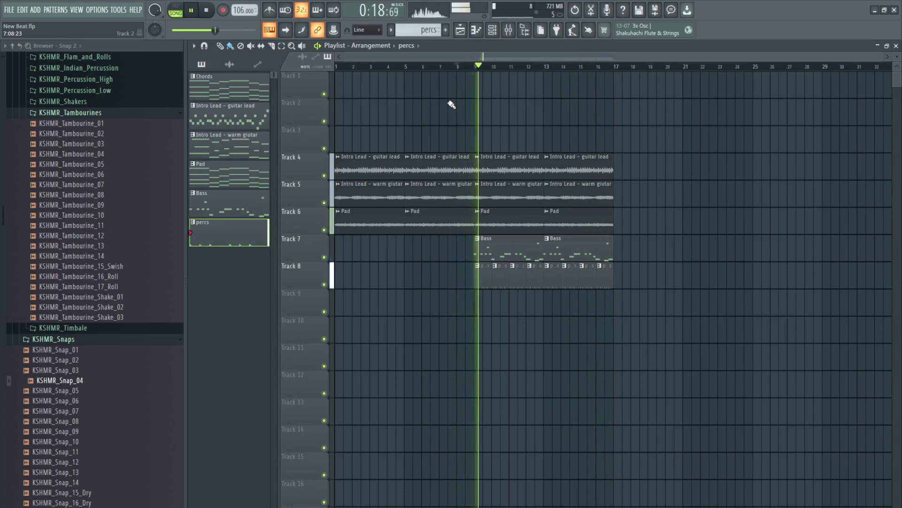
Step: Look through the KSHMR_Timbale and KSHMR_Toms folders while the song plays and collapse KSHMR_Snaps
left_click(94, 328)
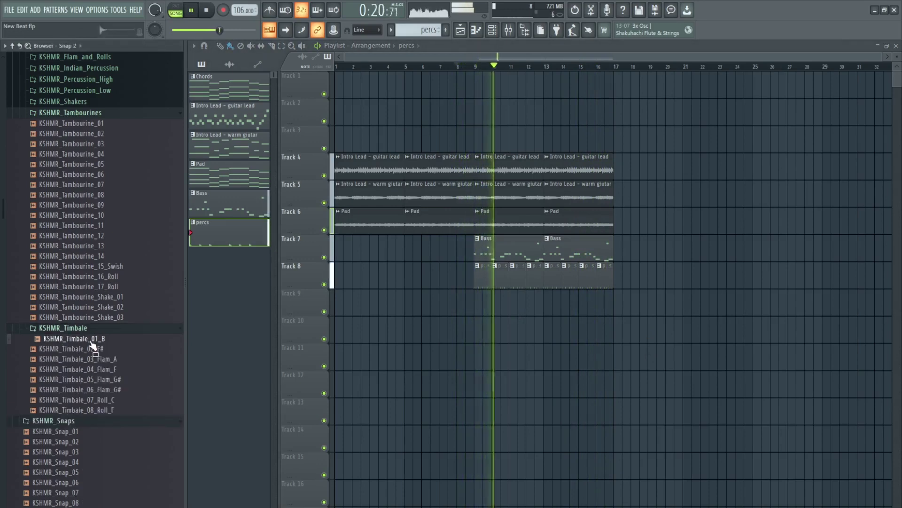
left_click(105, 329)
left_click(88, 340)
scroll(88, 346, "down", 1)
scroll(89, 346, "down", 1)
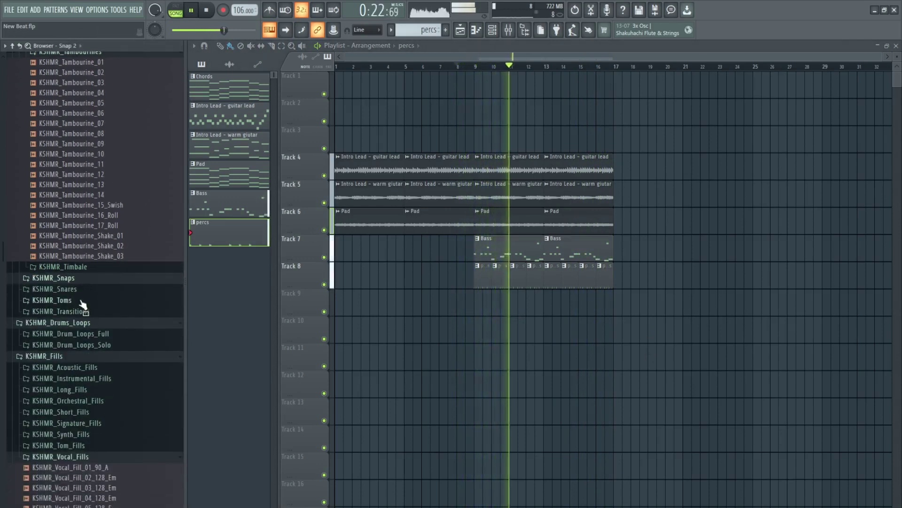
left_click(90, 303)
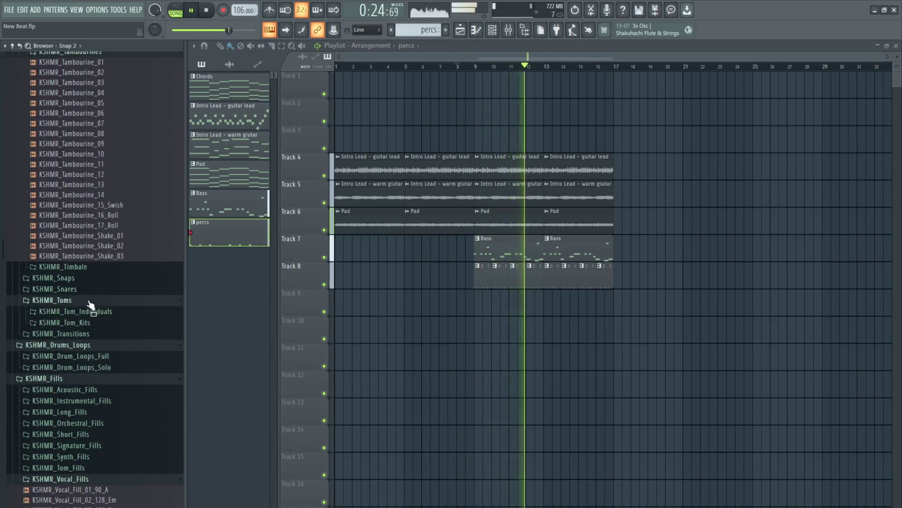
left_click(88, 303)
Step: Stop playback and look through the Big Snares, Hip Hop Snares and Snare FX folders inside KSHMR_Snares
left_click(85, 291)
left_click(85, 301)
key("space")
left_click(86, 302)
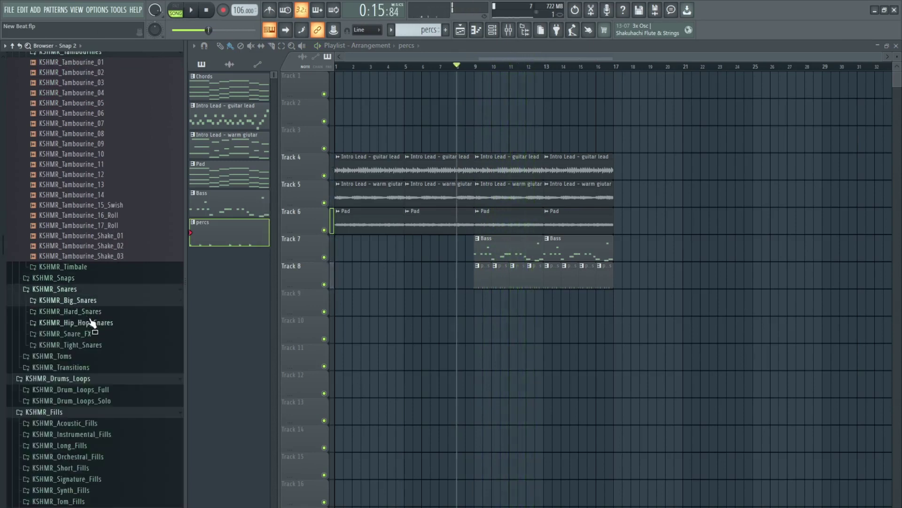
left_click(100, 324)
left_click(94, 325)
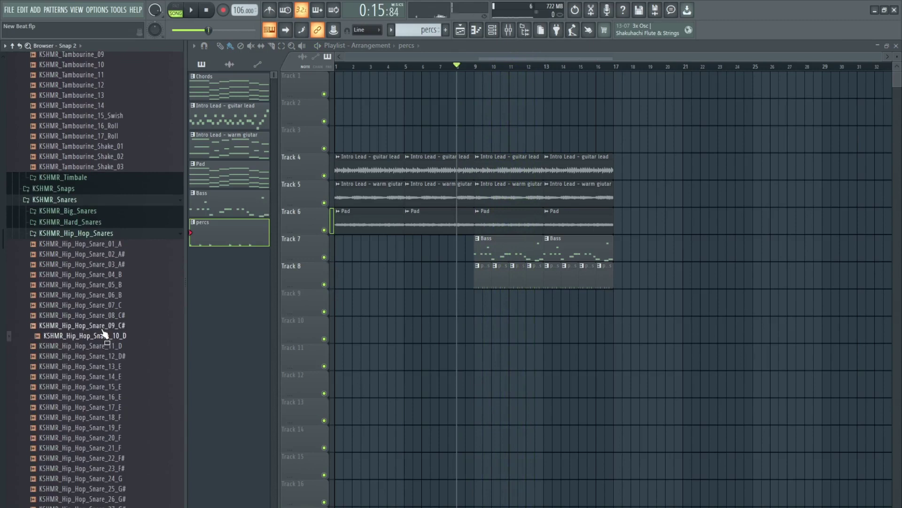
left_click(102, 236)
left_click(94, 246)
left_click(96, 266)
left_click(96, 246)
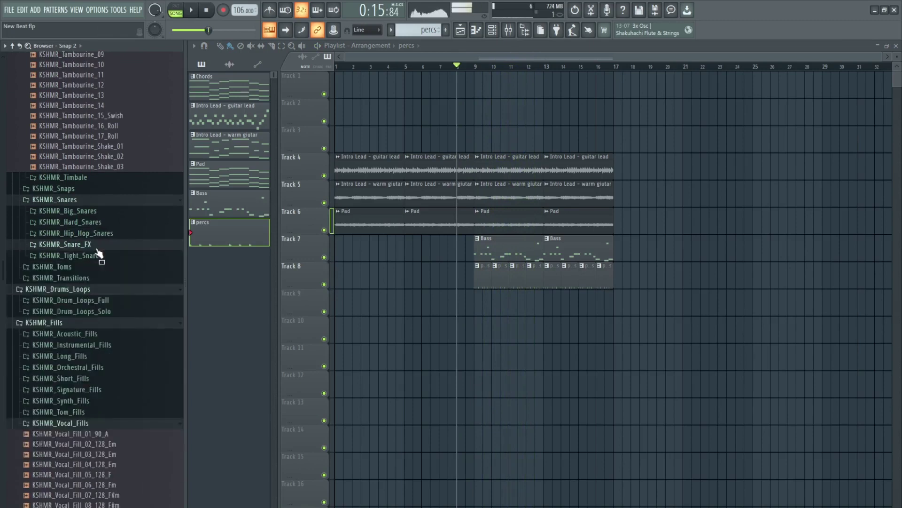
Step: Expand KSHMR_Tight_Snares and audition its samples, including KSHMR_Tight_Snare_15_C# and KSHMR_Tight_Snare_17_C#
left_click(94, 256)
scroll(94, 255, "down", 4)
left_click_drag(98, 255, 100, 266)
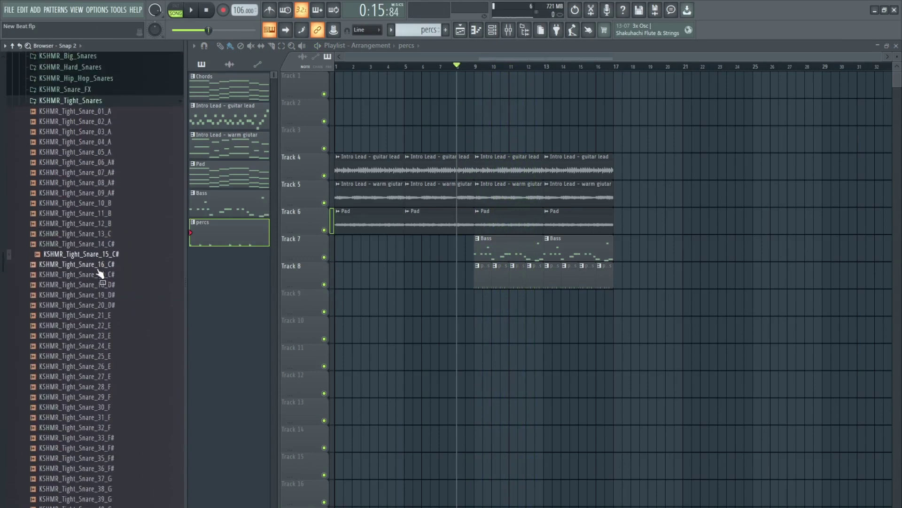
left_click(100, 275)
left_click(104, 256)
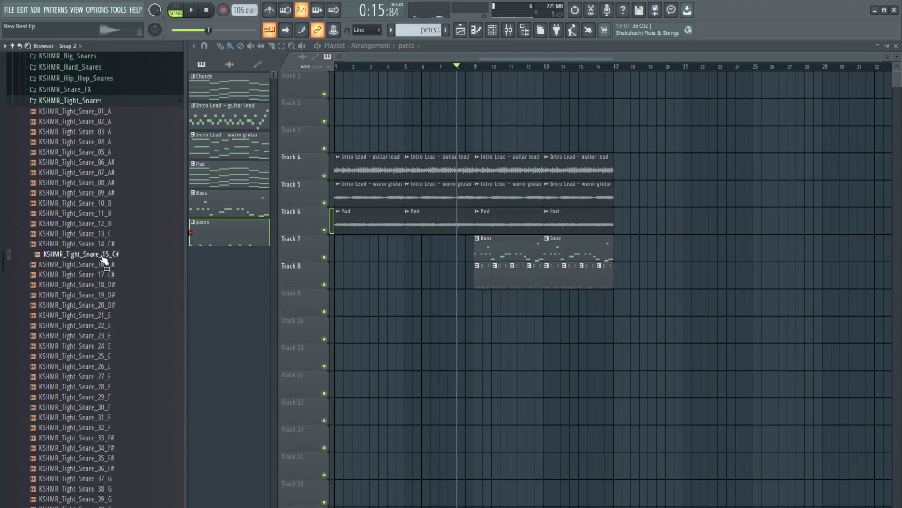
left_click(104, 304)
left_click(104, 275)
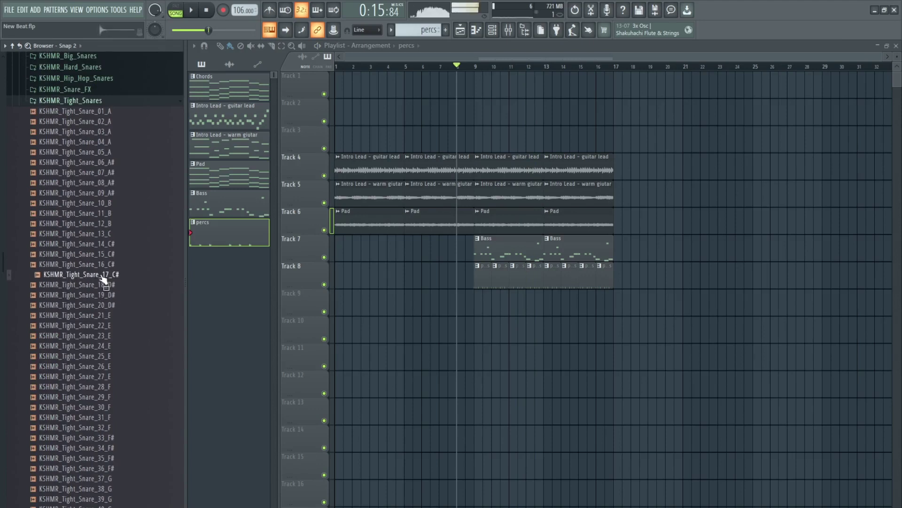
Step: In a new pattern, add KSHMR_Tight_Snare_17_C# as a channel with hits on steps 5 and 13
left_click(493, 30)
scroll(405, 32, "down", 1)
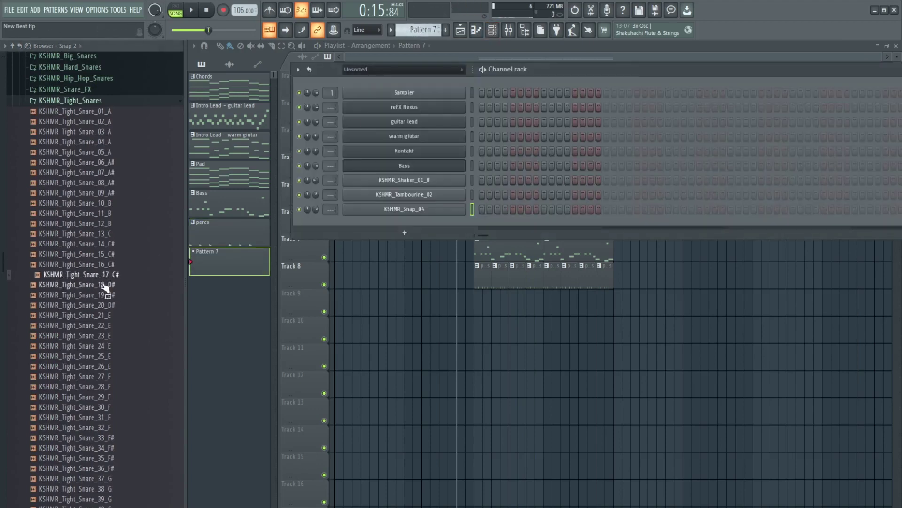
left_click_drag(105, 287, 224, 280)
left_click_drag(434, 225, 434, 226)
key("space")
left_click(513, 224)
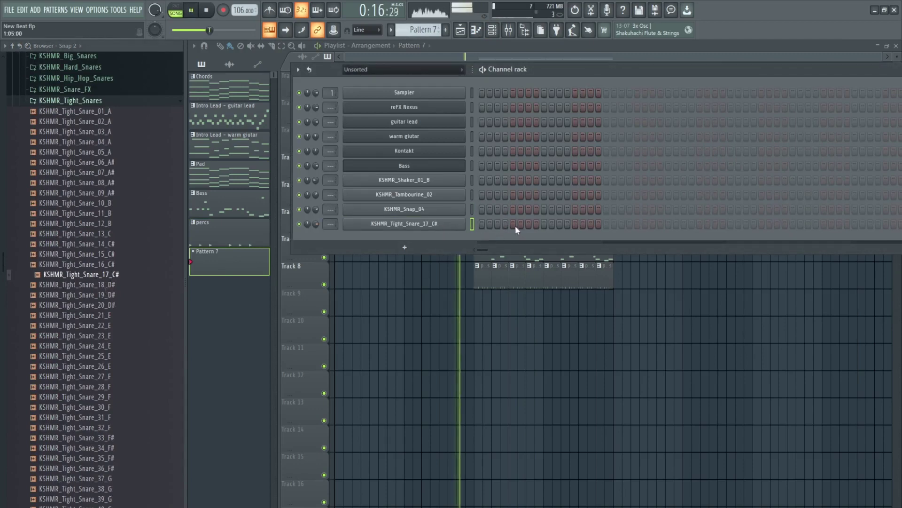
left_click(576, 223)
Step: Fill Track 9 with the snare pattern from bar 9 through bar 16, clearing any clip beyond it
left_click(480, 301)
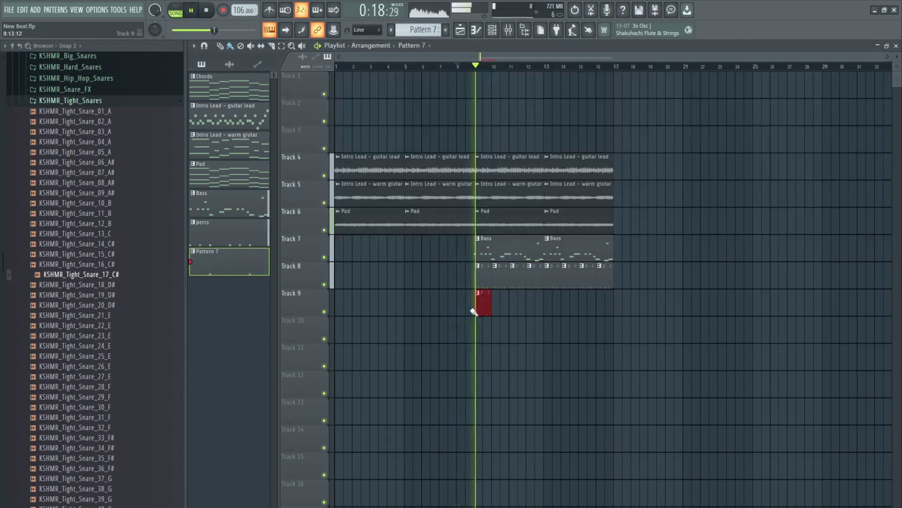
left_click_drag(494, 299, 616, 345)
right_click(624, 306)
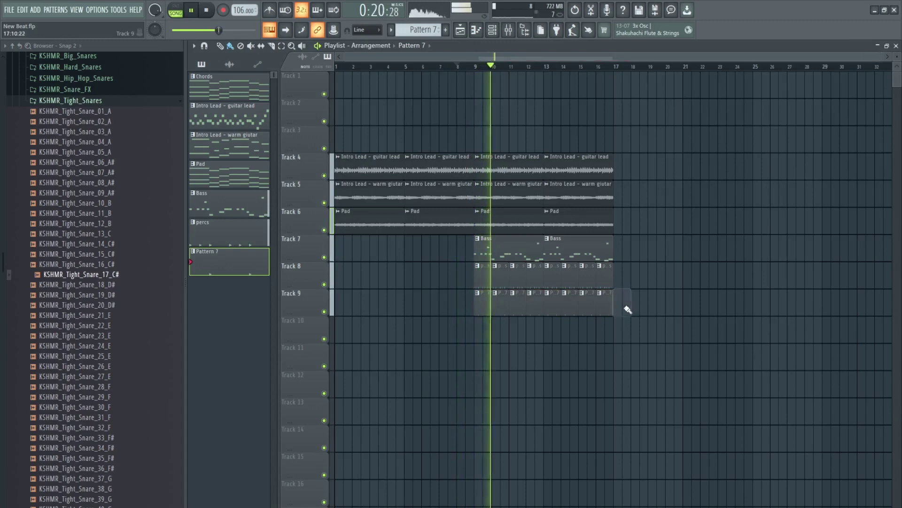
Step: Remove the repeated snare clips after bar 9 on Track 9 and add KSHMR_Tight_Snare_17_C# hits on steps 21 and 29
key("space")
right_click(603, 304)
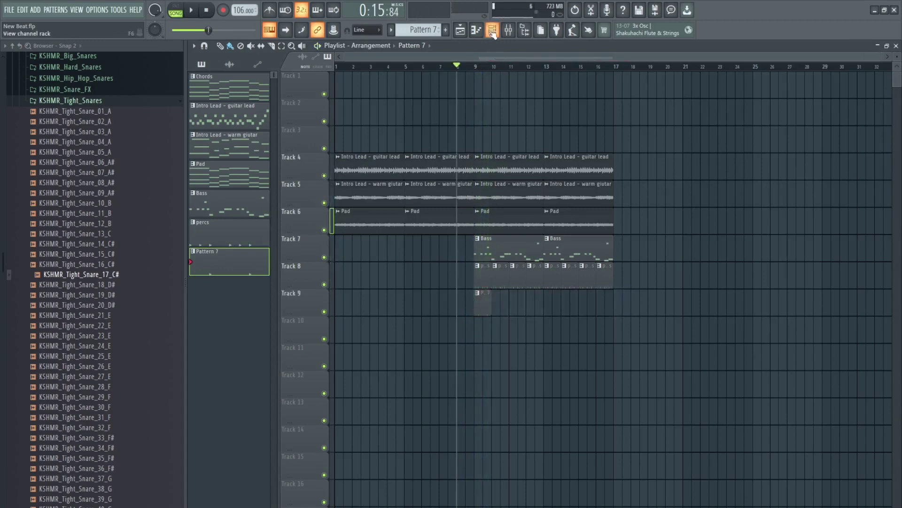
left_click(492, 31)
key("space")
left_click(637, 224)
left_click(700, 225)
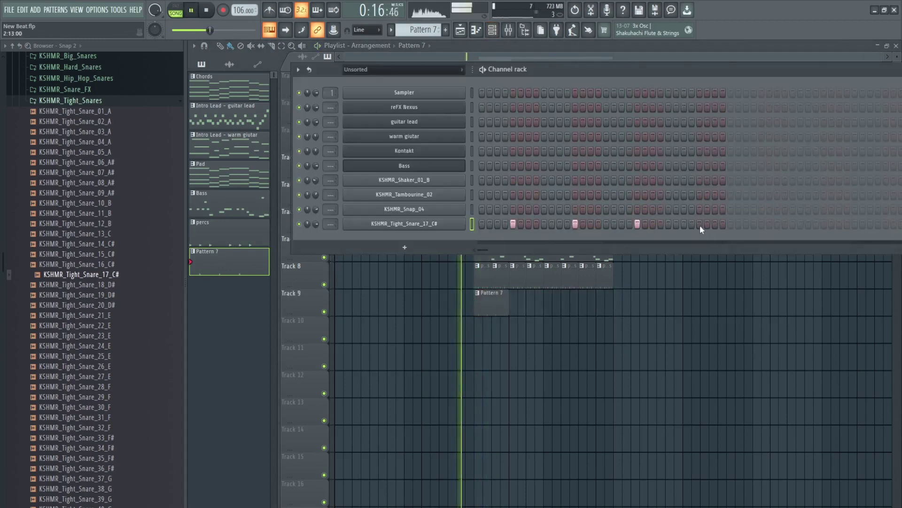
Step: Stop playback, collapse the KSHMR_Tight_Snares and KSHMR_Vocal_Fills folders, and look through the KSHMR_FX_Elements folders
scroll(90, 263, "up", 6)
key("space")
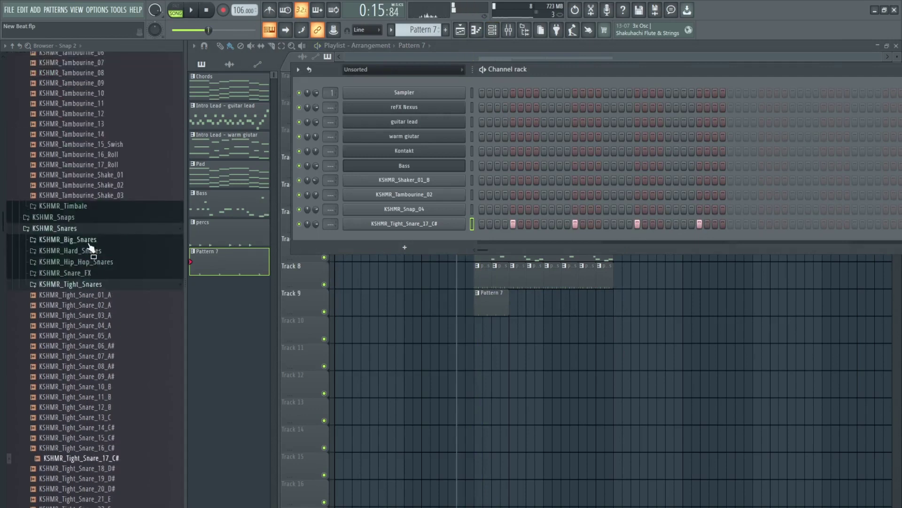
left_click(88, 285)
scroll(100, 306, "down", 8)
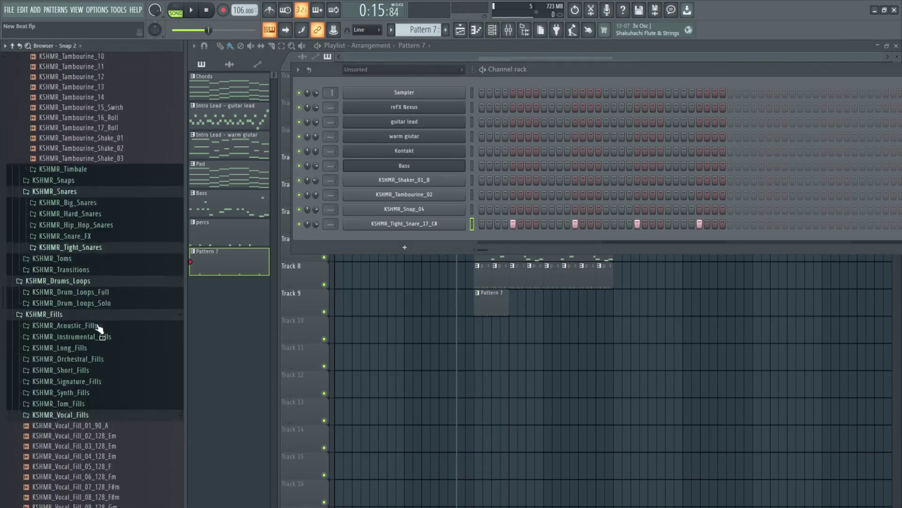
left_click(84, 289)
left_click(89, 269)
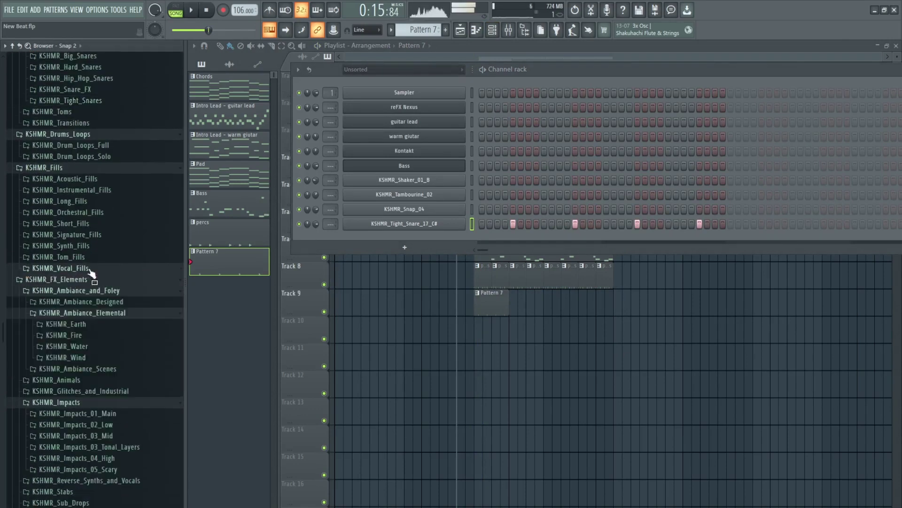
scroll(91, 348, "down", 3)
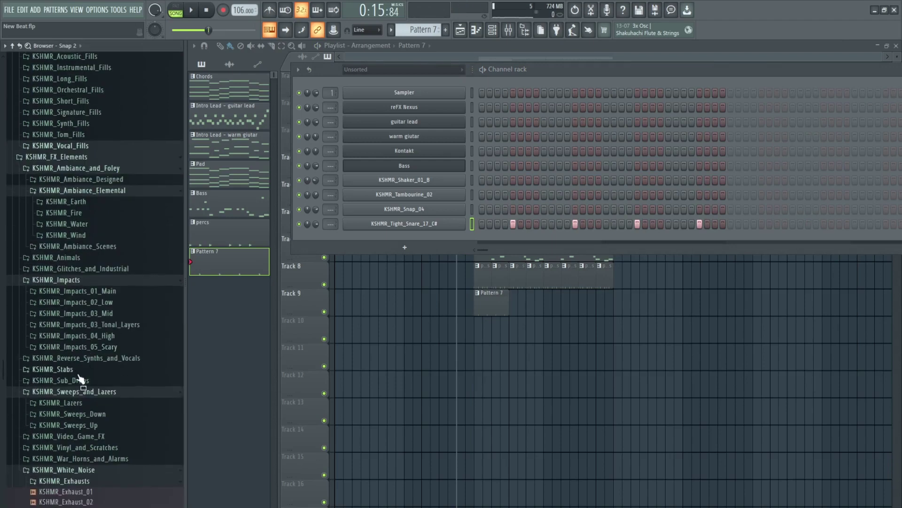
Step: Collapse the KSHMR_Tambourines folder and expand KSHMR_Kicks to list its kick categories
scroll(86, 324, "up", 13)
scroll(86, 296, "up", 1)
left_click(81, 236)
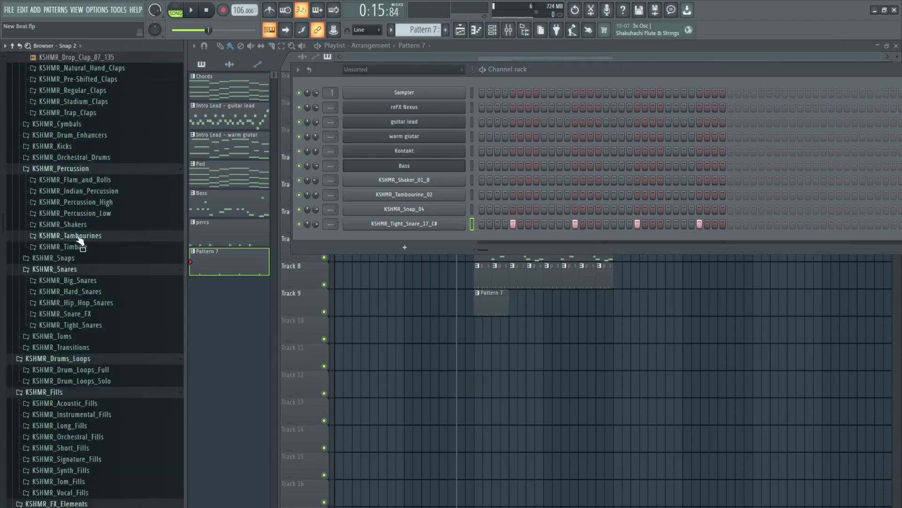
scroll(81, 254, "up", 10)
left_click(80, 269)
scroll(84, 288, "down", 3)
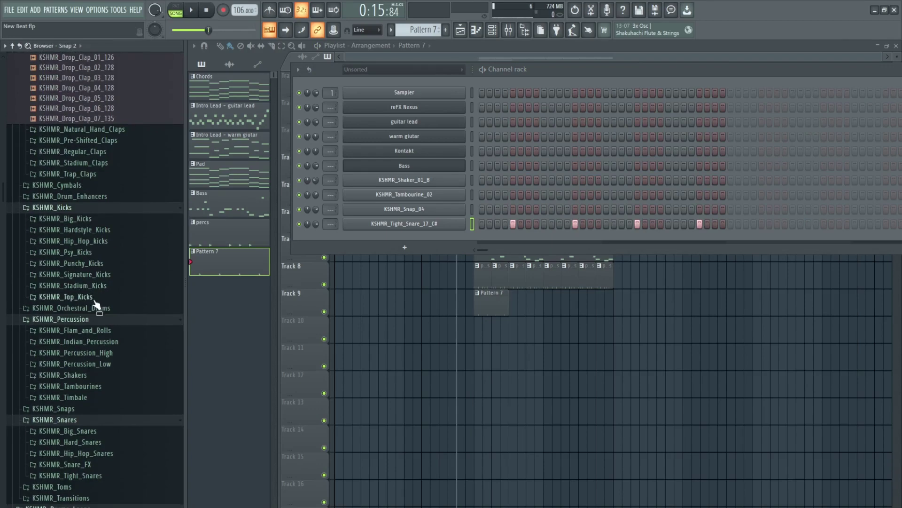
Step: Look through the KSHMR_Signature_Kicks folder and the Chest and Distorted Kicks folders inside KSHMR_Hip_Hop_kicks
left_click(91, 277)
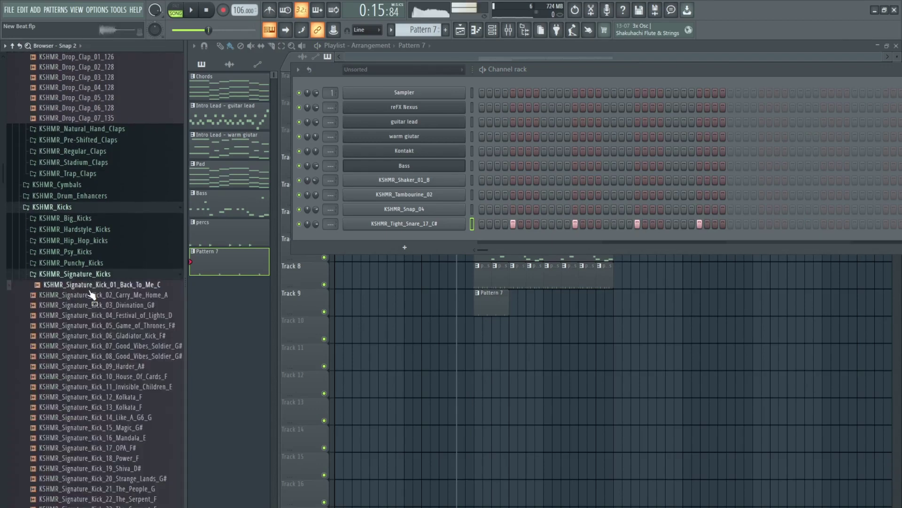
left_click(87, 276)
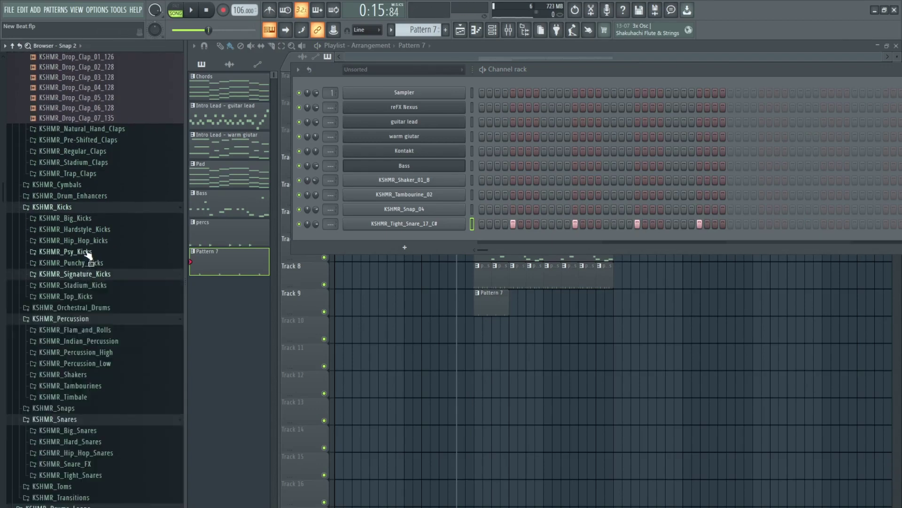
left_click(84, 240)
left_click(91, 263)
left_click(91, 263)
left_click(90, 274)
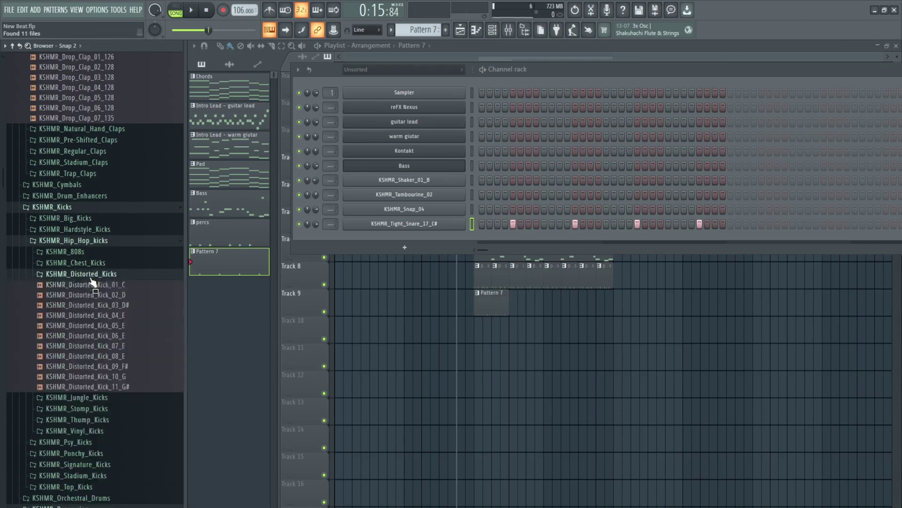
left_click(91, 305)
left_click(92, 274)
Step: Look through the Jungle, Stomp and Thump Kicks folders, auditioning KSHMR_Thump_Kick_04 and KSHMR_Thump_Kick_08
left_click(91, 285)
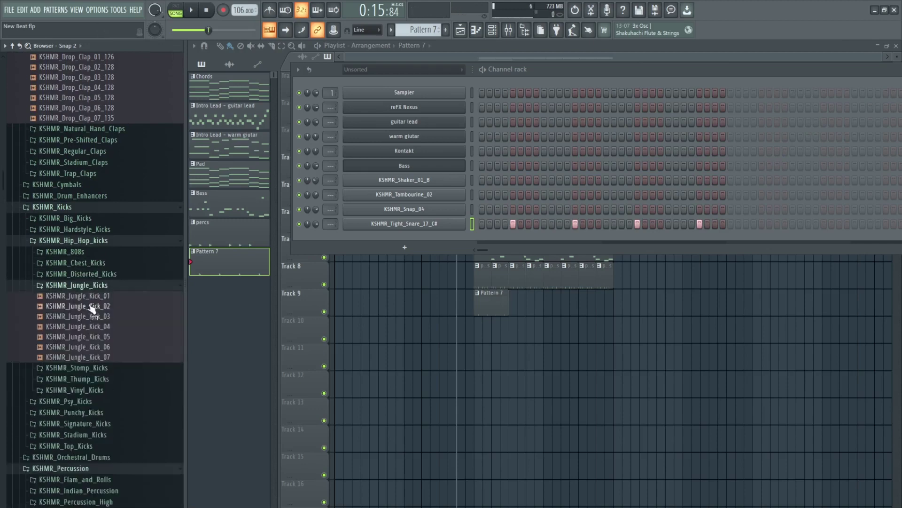
left_click(92, 285)
left_click(90, 296)
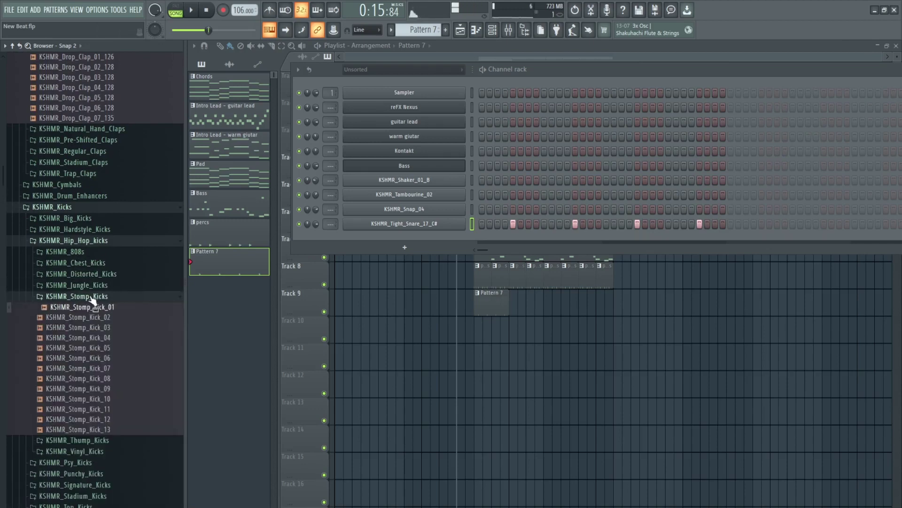
left_click(92, 296)
left_click(92, 308)
left_click(83, 348)
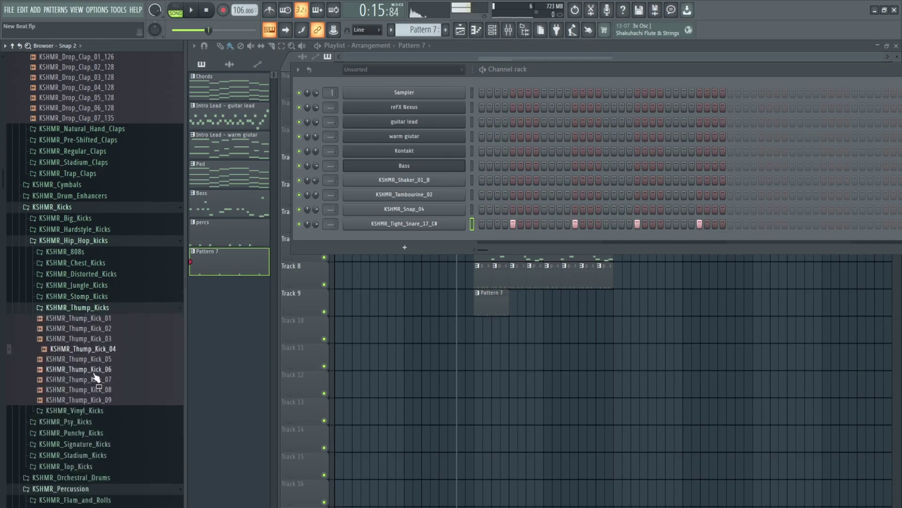
left_click(96, 389)
left_click(94, 308)
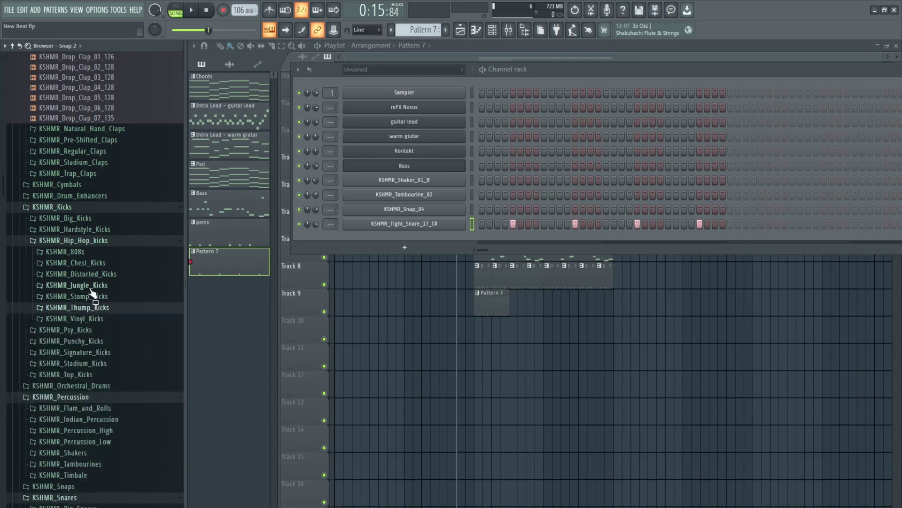
Step: Expand KSHMR_Acoustic_Kicks inside KSHMR_Acoustic_Drums and add KSHMR_Acoustic_Kick_11_Clean as a new channel below the snare
scroll(84, 272, "up", 10)
left_click(92, 289)
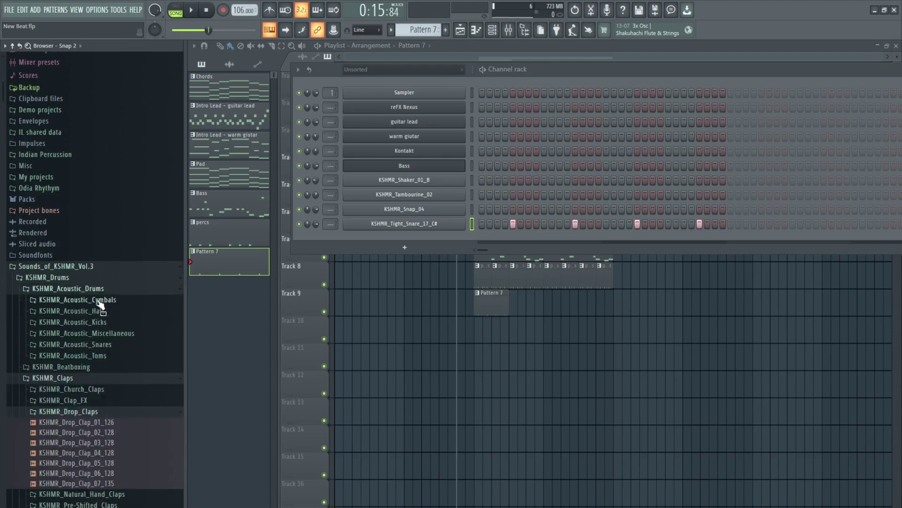
left_click(112, 321)
scroll(108, 325, "down", 3)
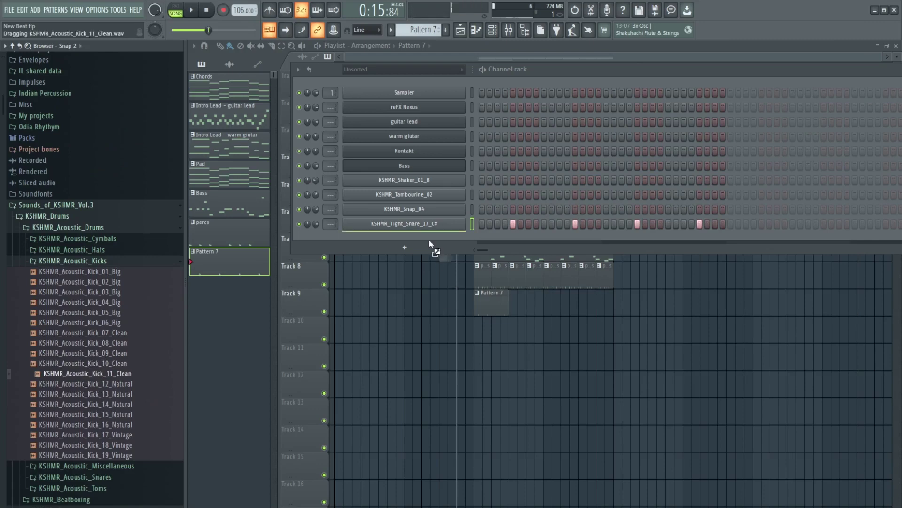
left_click_drag(429, 244, 430, 244)
Step: Place KSHMR_Acoustic_Kick_11_Clean hits on steps 1, 4 and 12 during playback, clearing the trial hit on step 9
left_click(483, 239)
key("space")
left_click(505, 239)
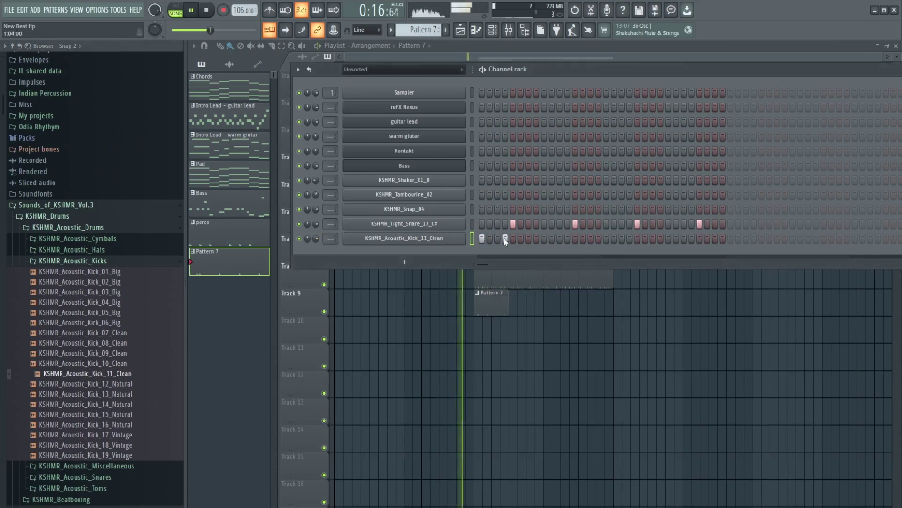
left_click(545, 239)
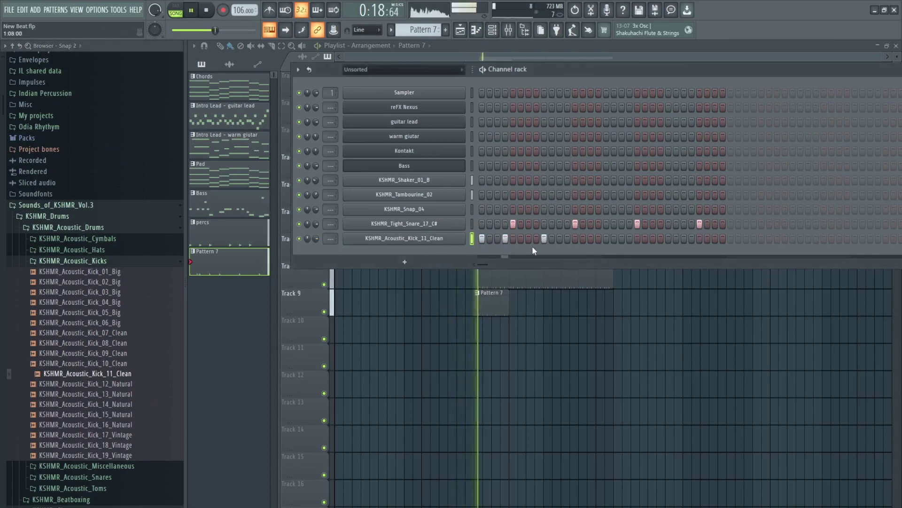
left_click(544, 239)
left_click(567, 239)
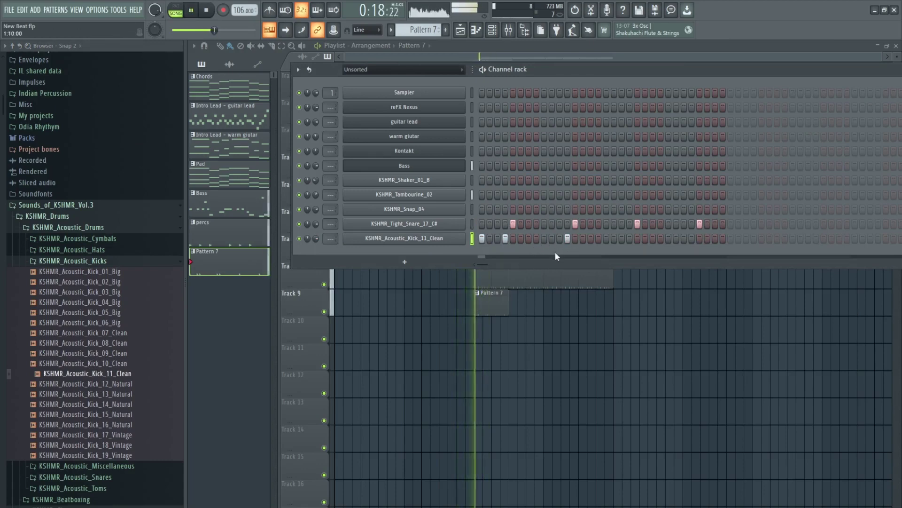
key("space")
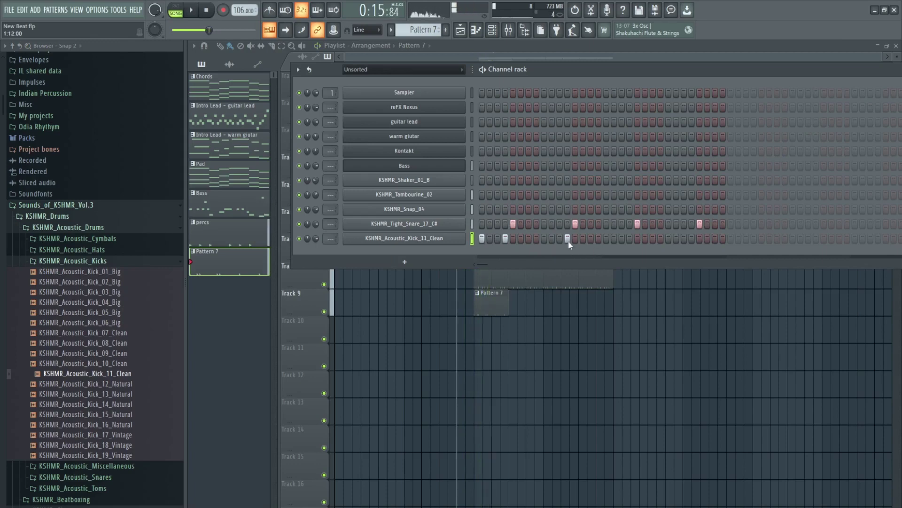
Step: Move the kick hit on step 12 to step 11 and add kick hits on steps 17, 20, 26 and 28
left_click(567, 239)
left_click(560, 239)
key("space")
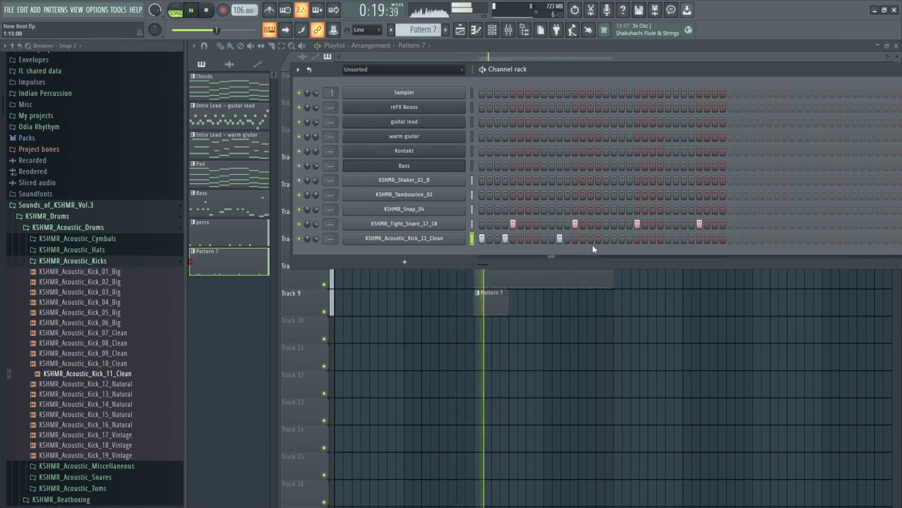
left_click(606, 238)
left_click(630, 239)
left_click(676, 239)
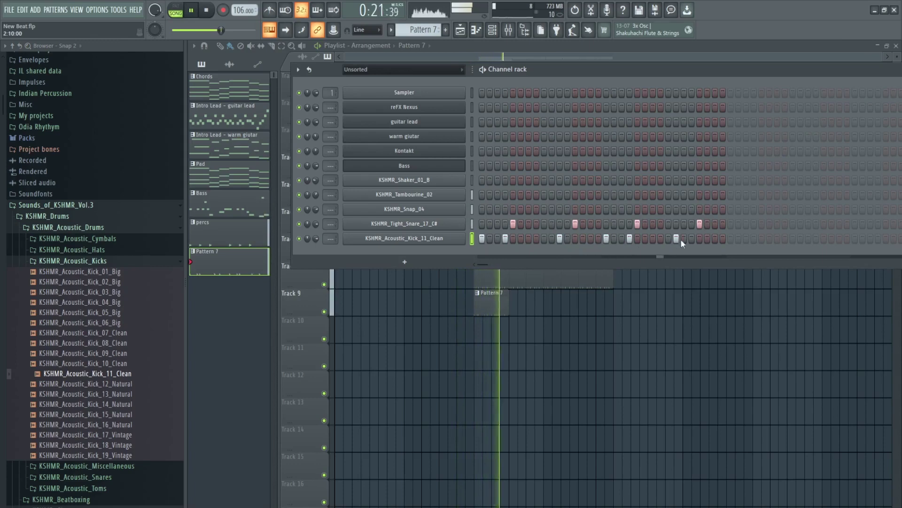
key("space")
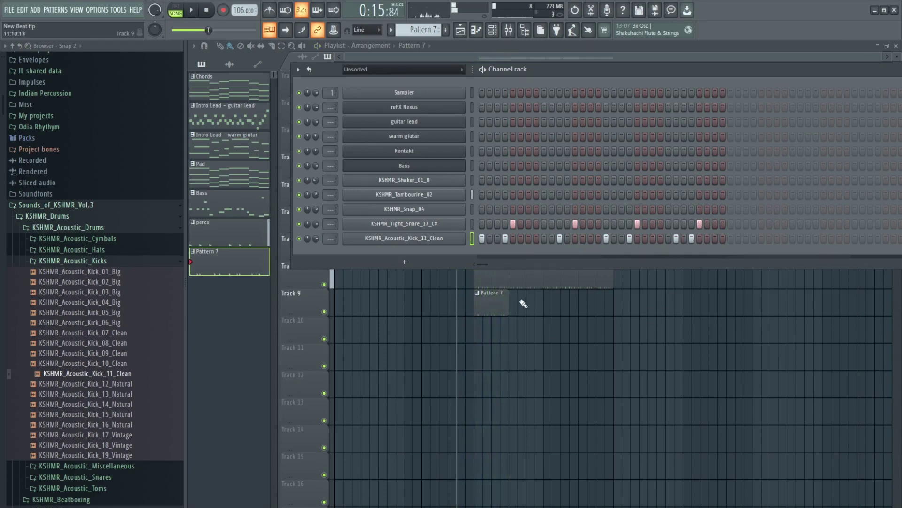
Step: Repeat the Pattern 7 clip along Track 9 through bar 16, rename the pattern Drums, and play the arrangement
left_click(520, 299)
mouse_move(521, 300)
left_mouse_down()
mouse_move(633, 307)
mouse_move(584, 298)
left_mouse_up()
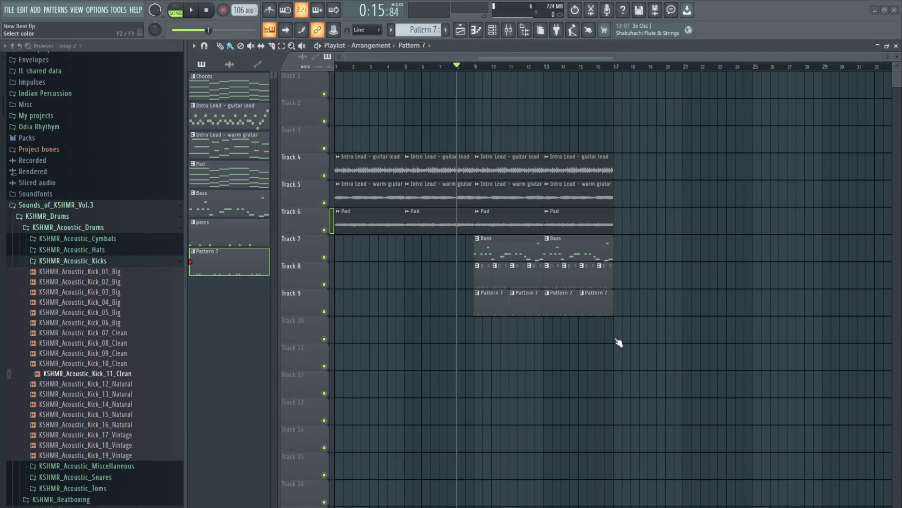
key("space")
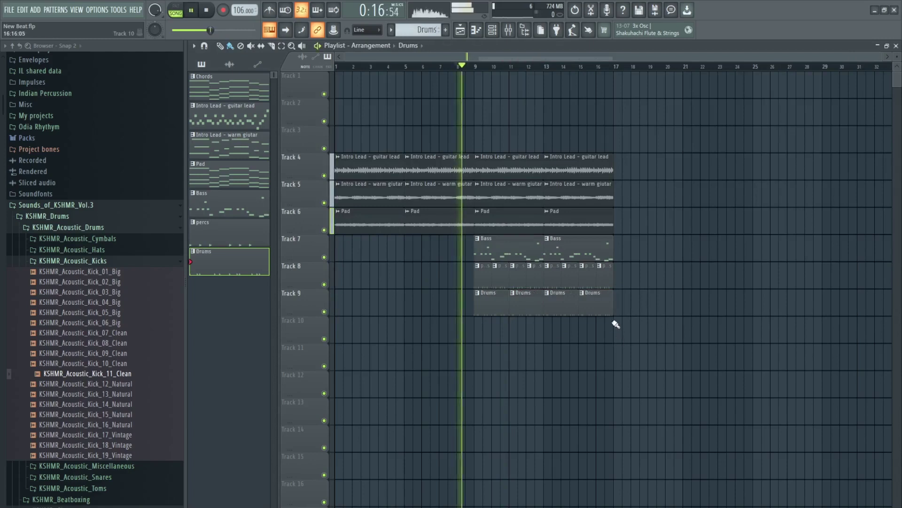
Step: Stop playback and audition the samples in KSHMR_Beatboxing, including KSHMR_Beatbox_Pop_01_A#, KSHMR_Beatbox_Snare_01 and KSHMR_Beatbox_Closed_Hat_01
left_click(111, 262)
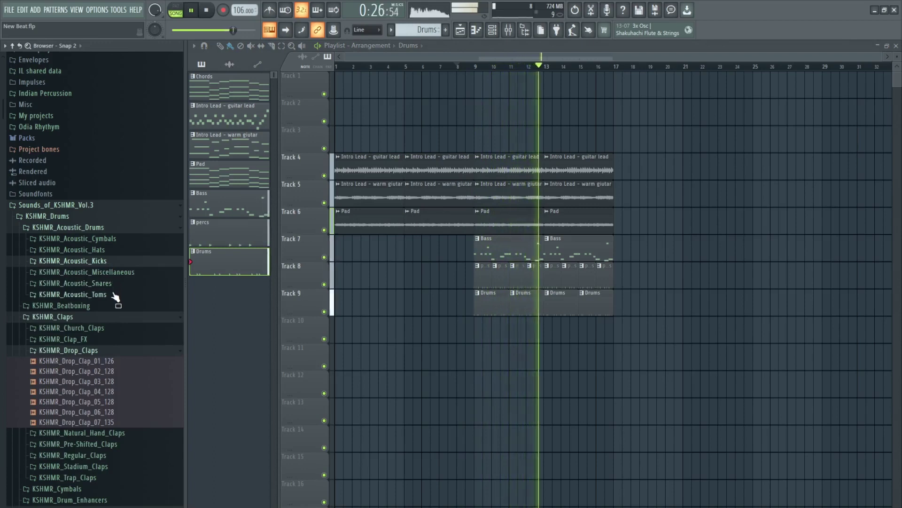
key("space")
left_click(99, 310)
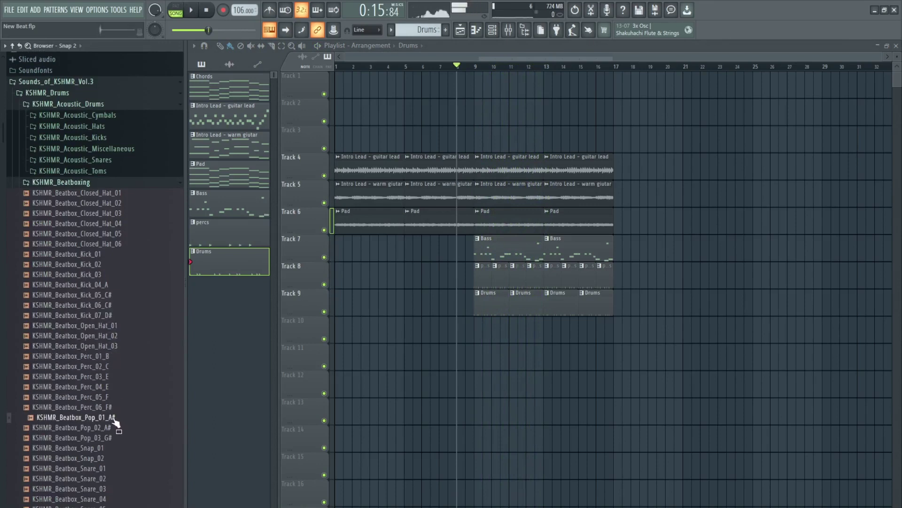
scroll(111, 455, "down", 6)
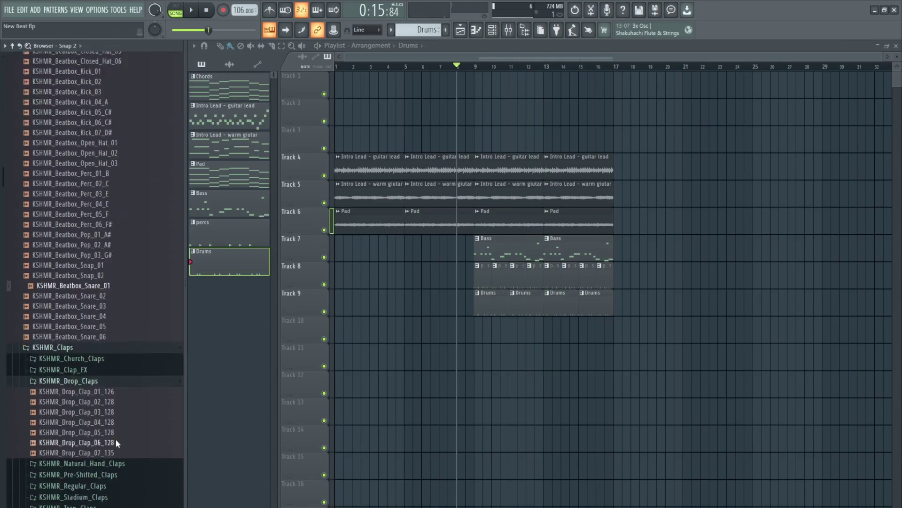
scroll(102, 332, "up", 4)
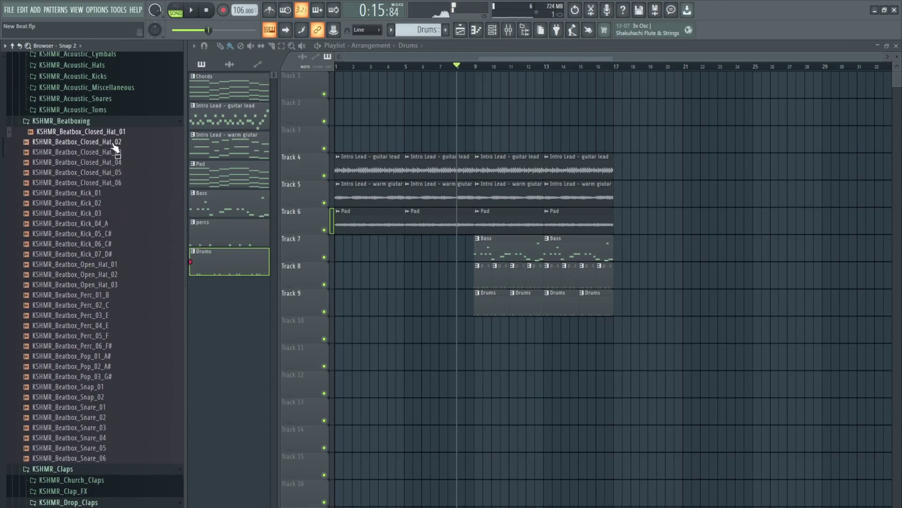
Step: In the percs pattern, add KSHMR_Beatbox_Closed_Hat_02 as a channel at 39% volume, with hits on every odd step plus step 16
left_click(493, 32)
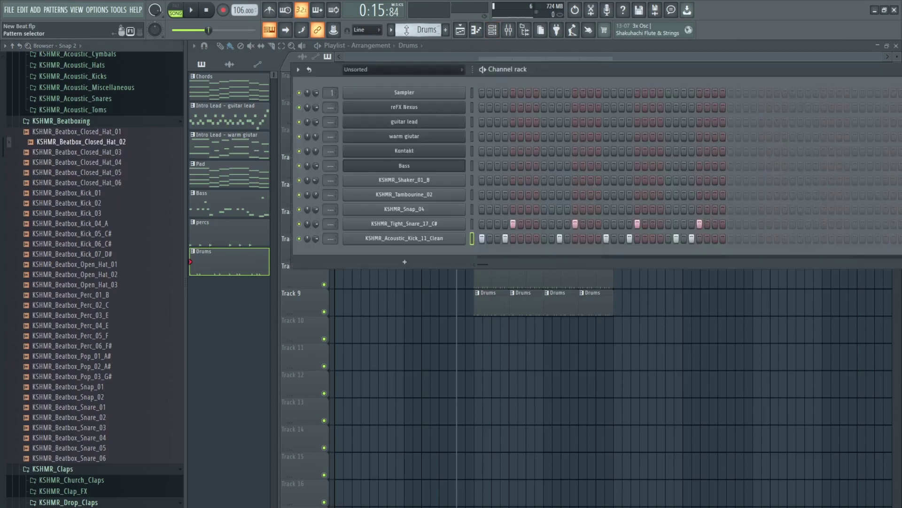
scroll(418, 30, "up", 1)
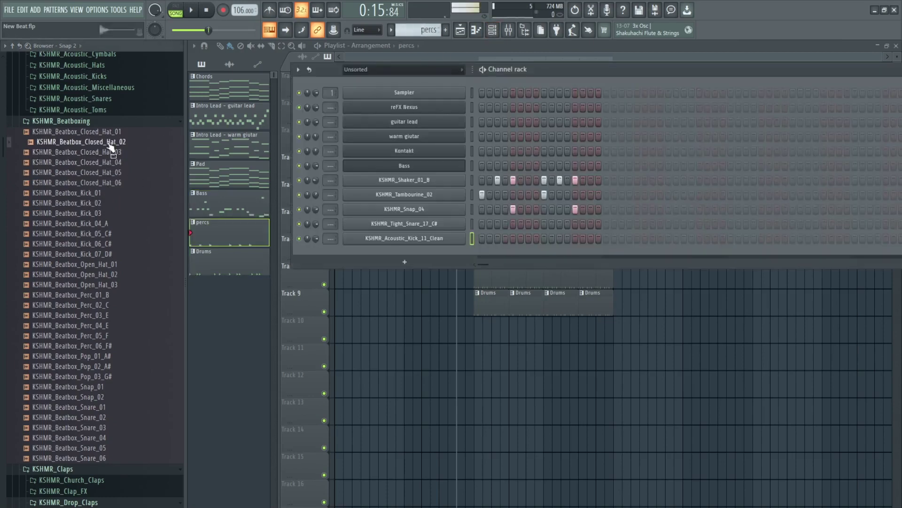
left_click_drag(112, 148, 439, 248)
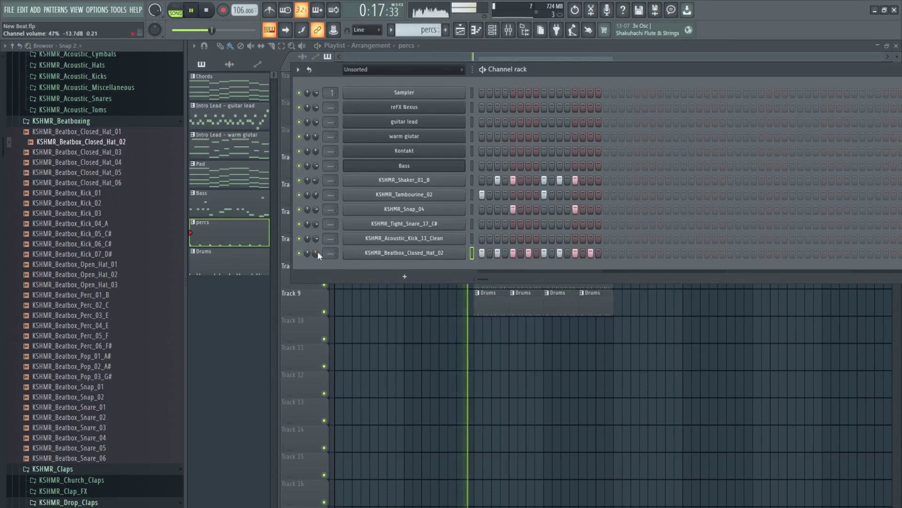
scroll(317, 252, "down", 4)
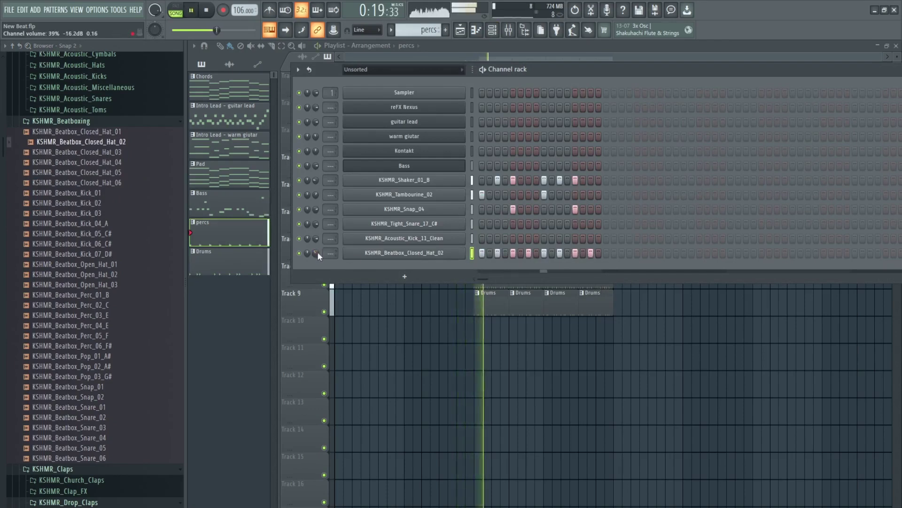
left_click(599, 253)
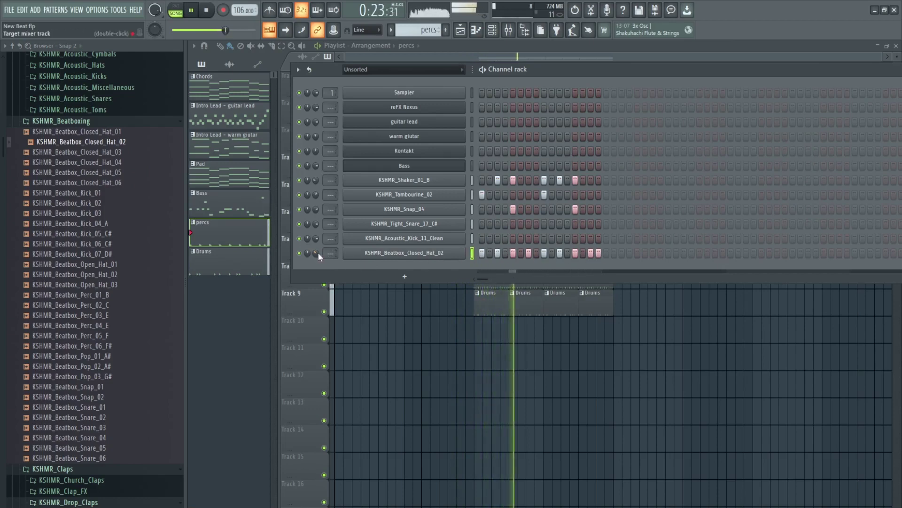
Step: Set the KSHMR_Beatbox_Closed_Hat_02 channel volume to 30%, hide the channel rack and stop playback
scroll(316, 253, "down", 2)
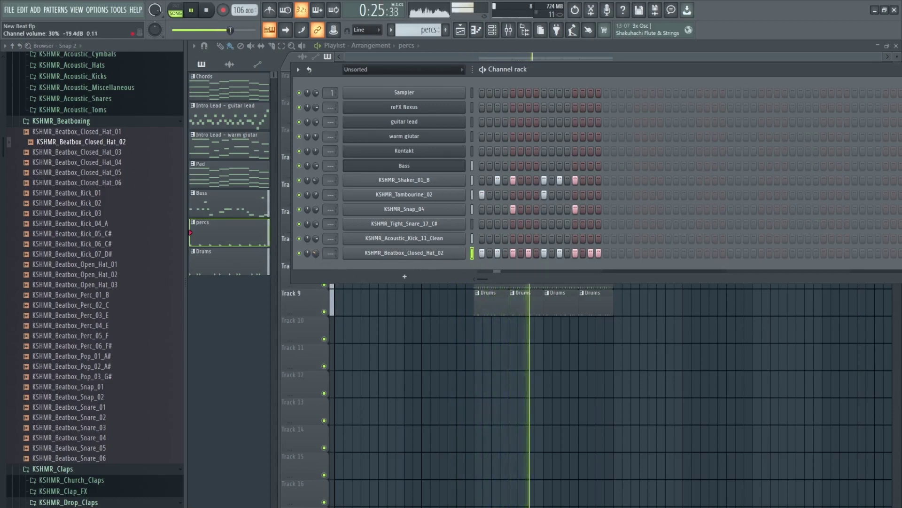
left_click(103, 123)
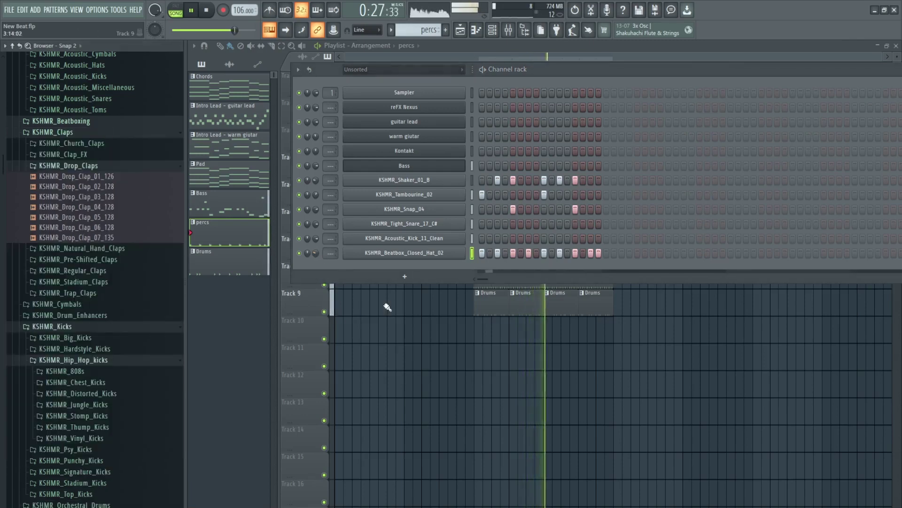
key("F6")
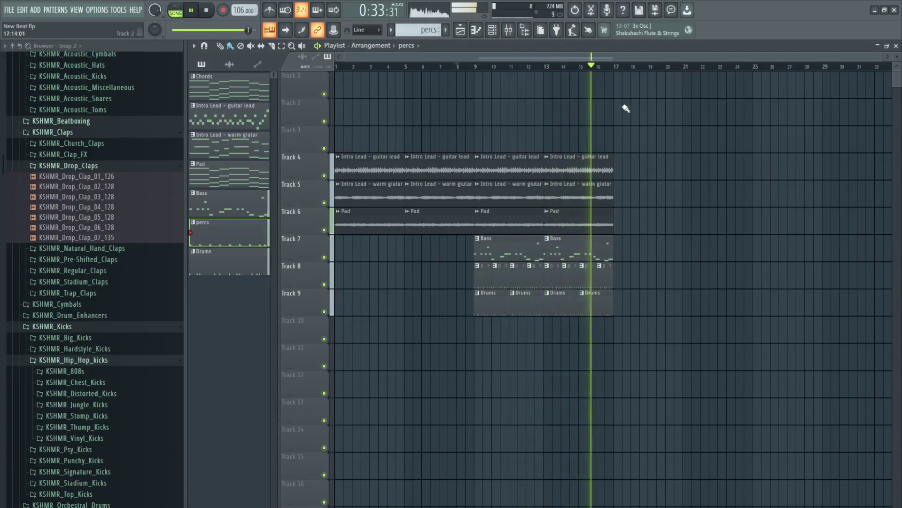
key("space")
Step: Place KSHMR_Acoustic_Fill_09_108 from the KSHMR_Acoustic_Fills folder on Track 10 at bar 16
scroll(571, 71, "up", 5)
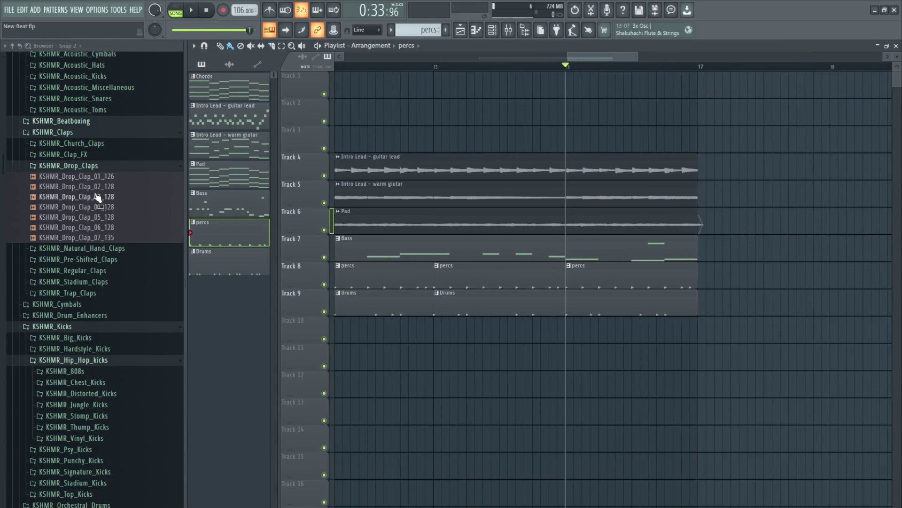
scroll(97, 244, "down", 9)
scroll(92, 311, "down", 6)
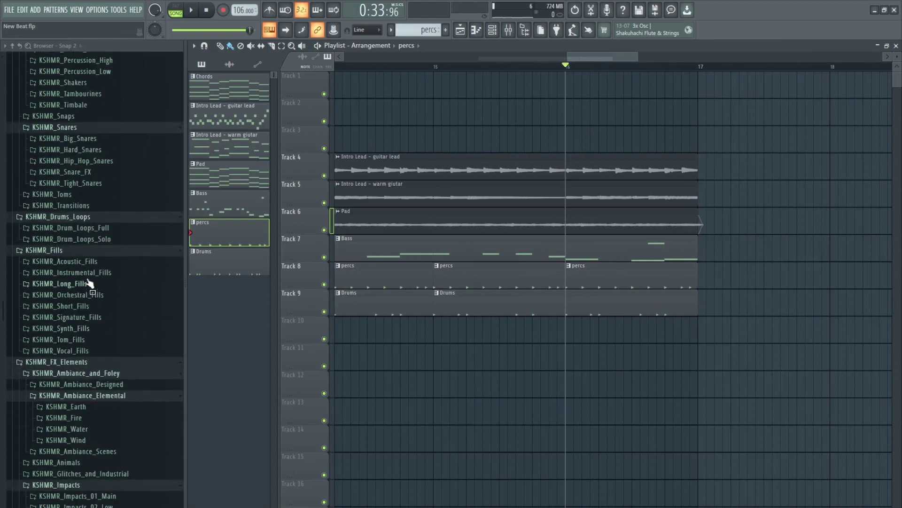
left_click(99, 261)
scroll(109, 306, "down", 2)
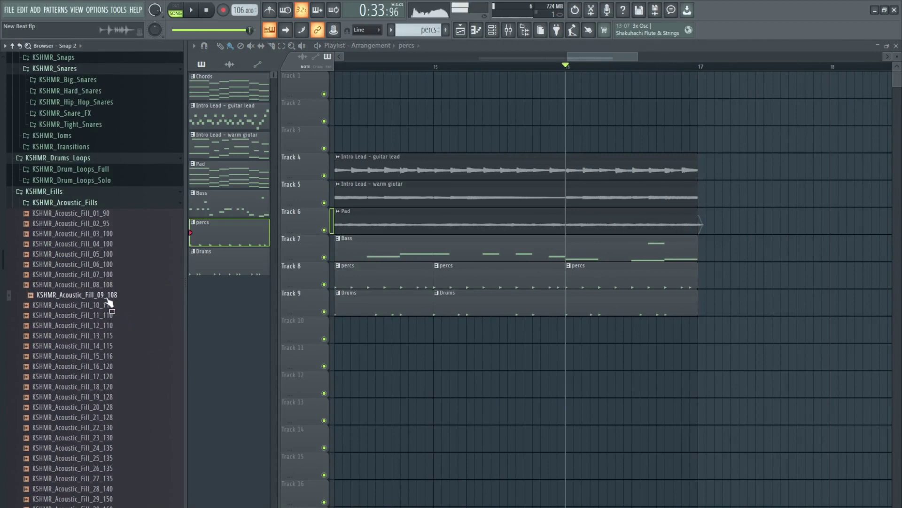
left_click_drag(102, 300, 572, 328)
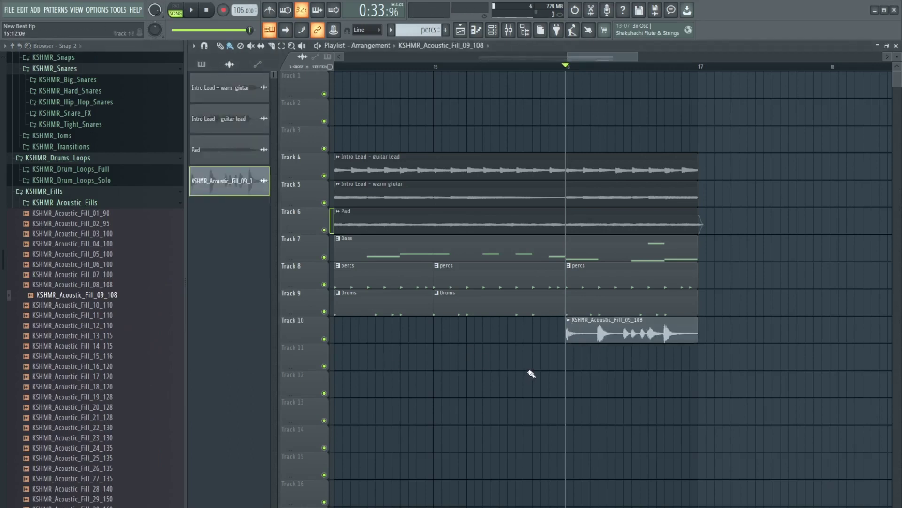
Step: Play the arrangement from just before bar 16 to hear the fill, and check the fill clip's channel settings
left_click(525, 70)
key("space")
key("space")
double_click(607, 327)
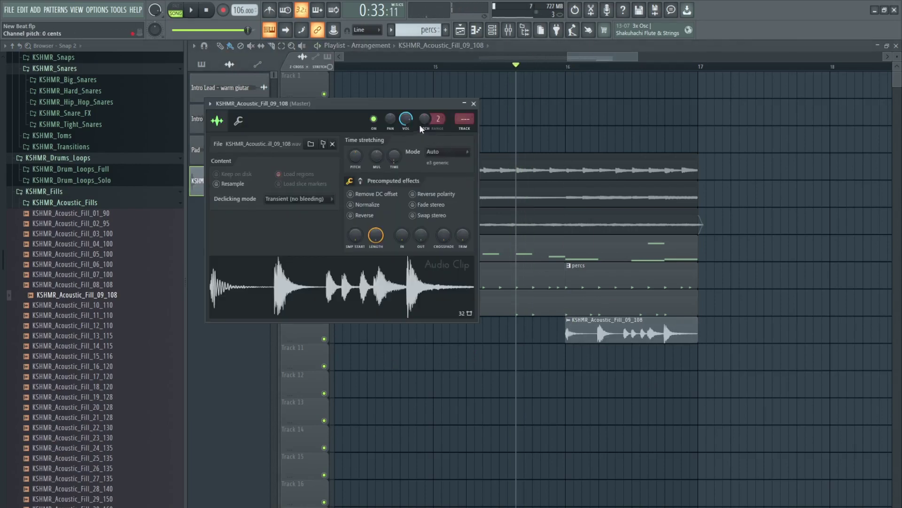
key("space")
key("Escape")
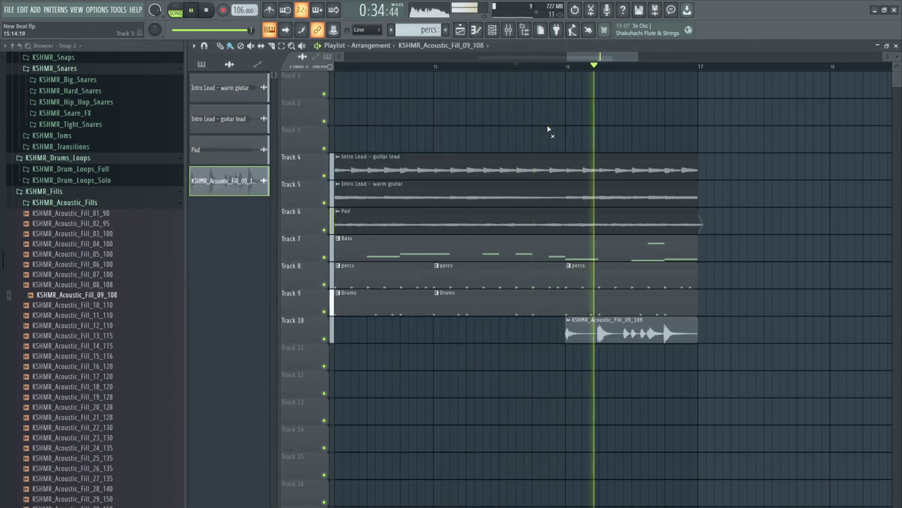
key("space")
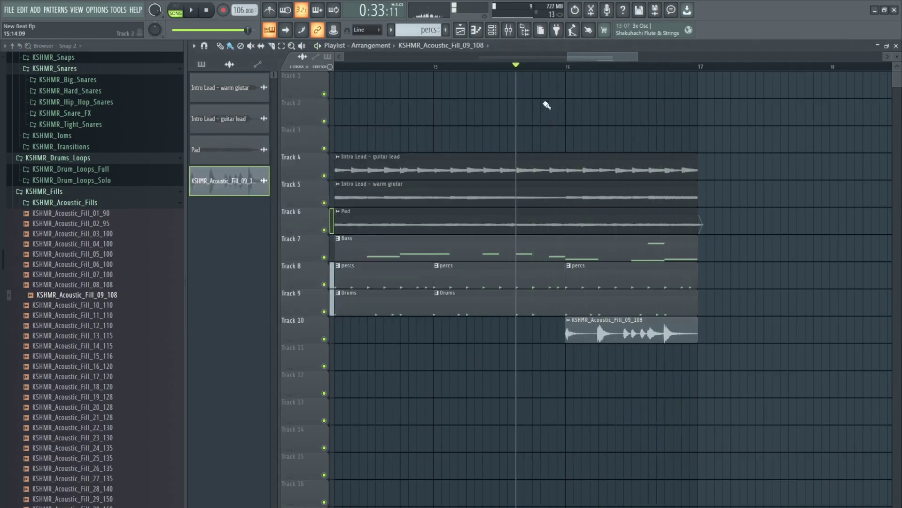
Step: Place KSHMR_Acoustic_Fill_13_115 on Track 11 at bar 16 and stretch it to one full bar
scroll(542, 69, "down", 3)
scroll(541, 68, "down", 3)
scroll(609, 71, "down", 3)
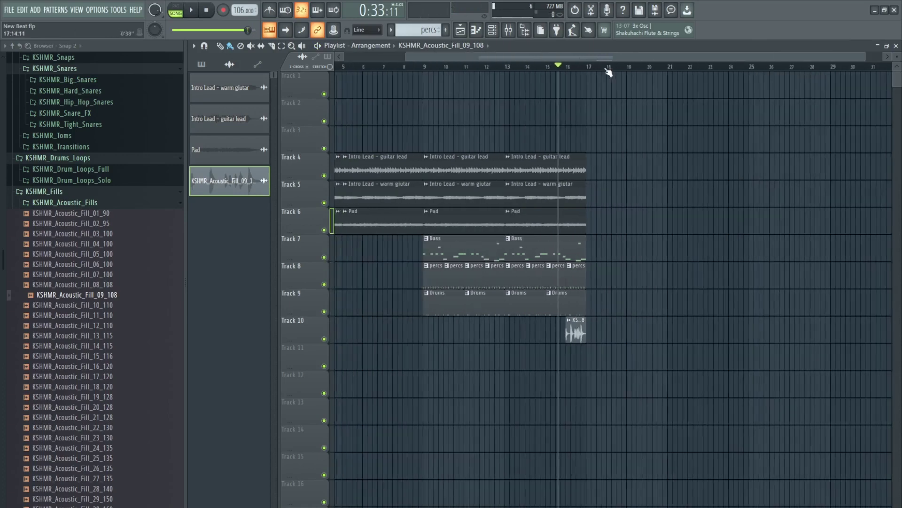
left_click(102, 316)
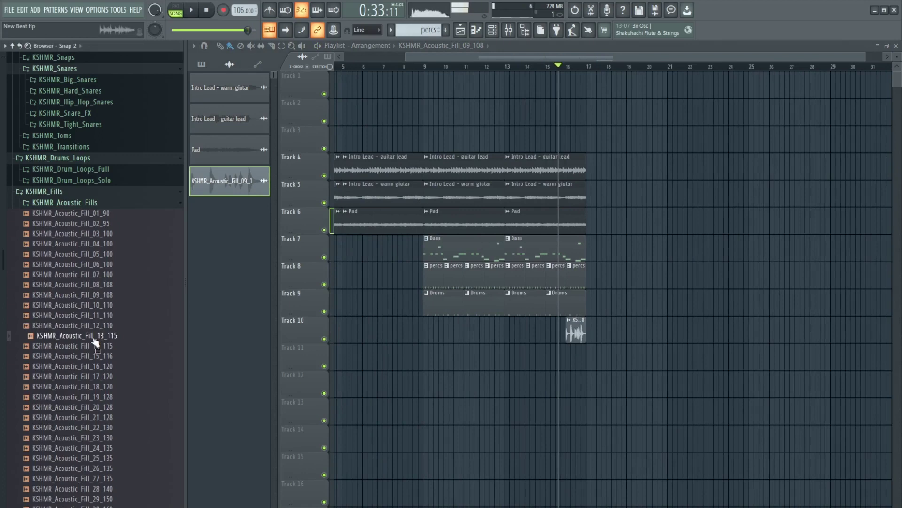
left_click_drag(567, 360, 566, 346)
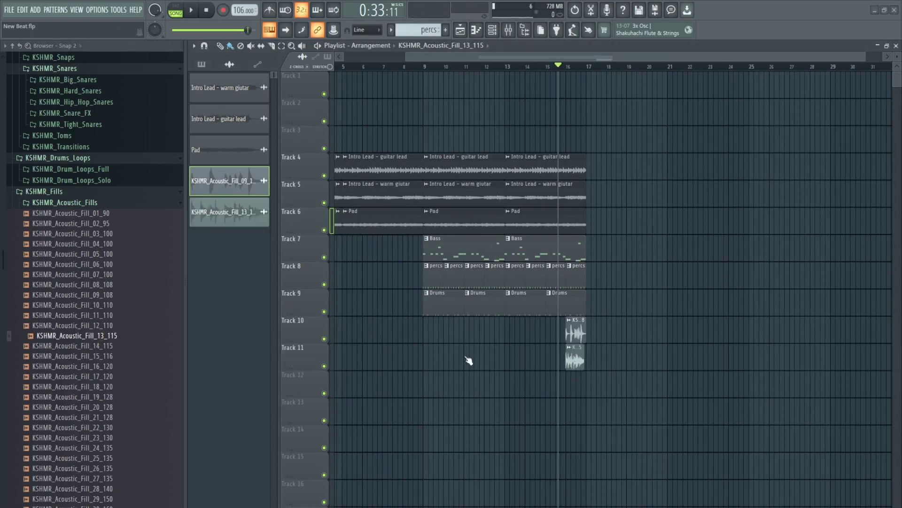
Step: Play both fills and set the KSHMR_Acoustic_Fill_13_115 channel volume to 46%
key("space")
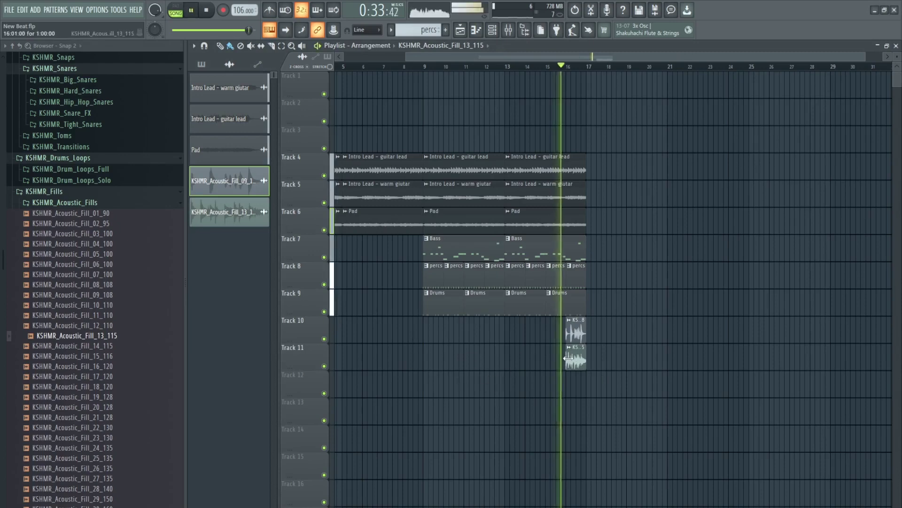
left_click(223, 211)
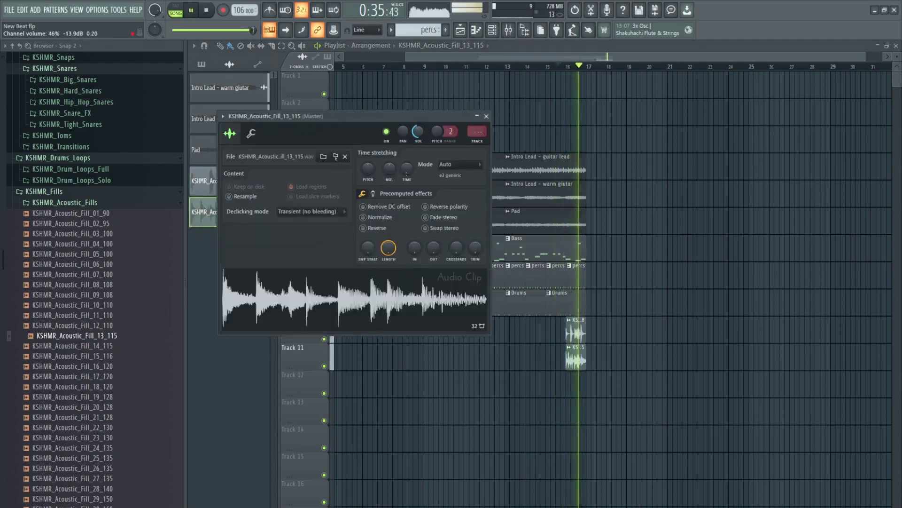
left_click(487, 116)
key("space")
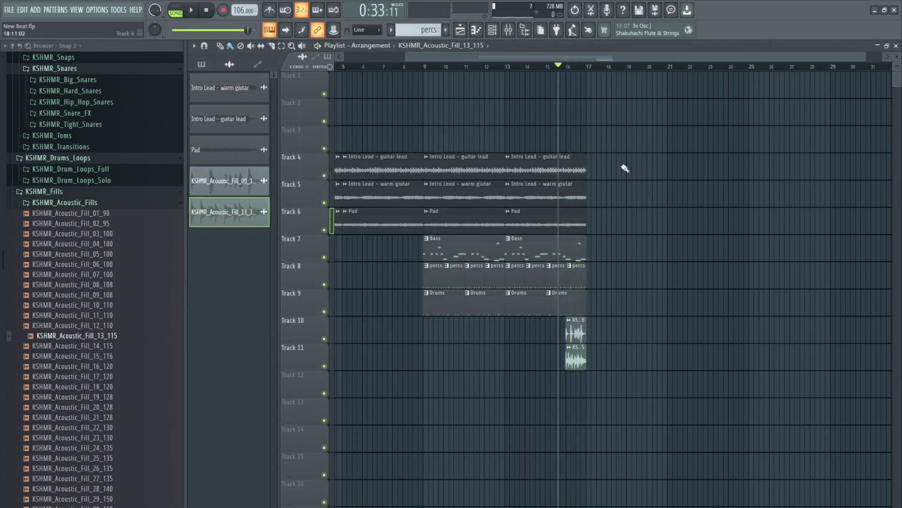
Step: Duplicate the clips of bars 9 to 16 on Tracks 4 to 9 into bars 17 to 24 and play the arrangement
left_click_drag(615, 126, 600, 260)
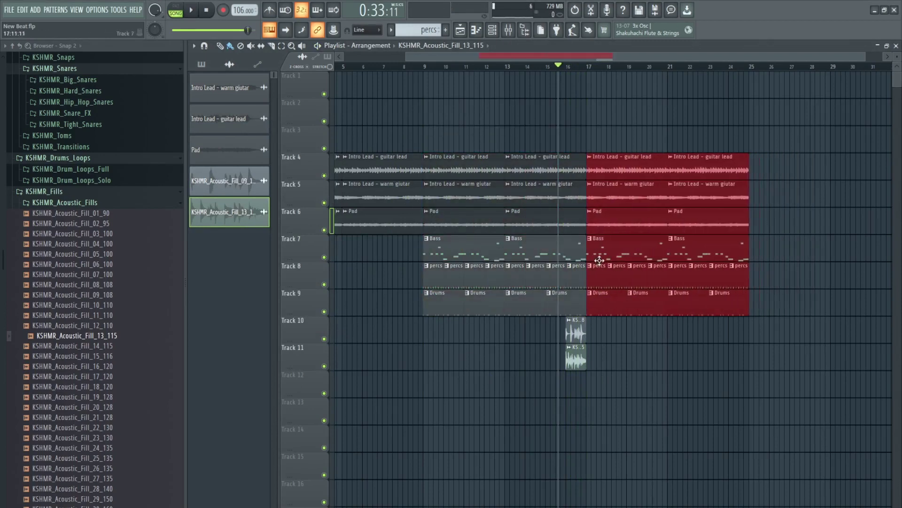
key("space")
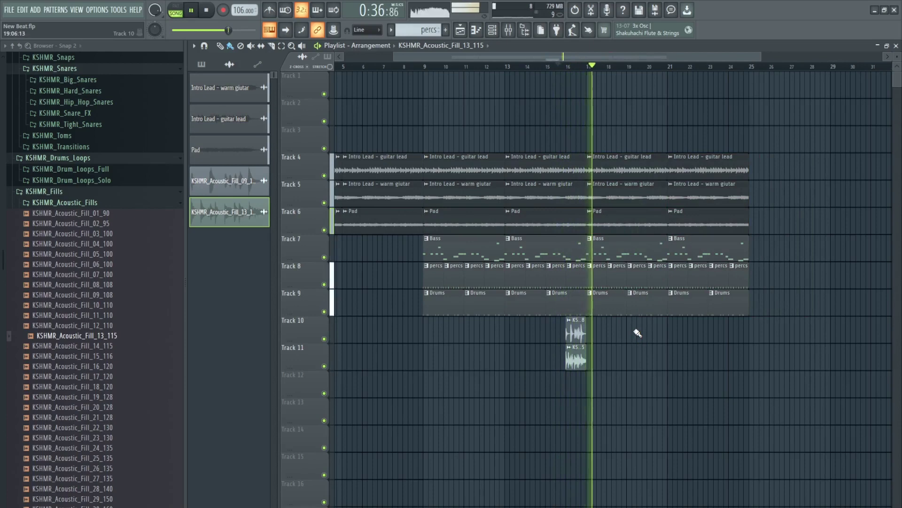
Step: Collapse KSHMR_Fills, stop playback, and look through the KSHMR FX, synth, vocal, world and drum sample folders
left_click(81, 195)
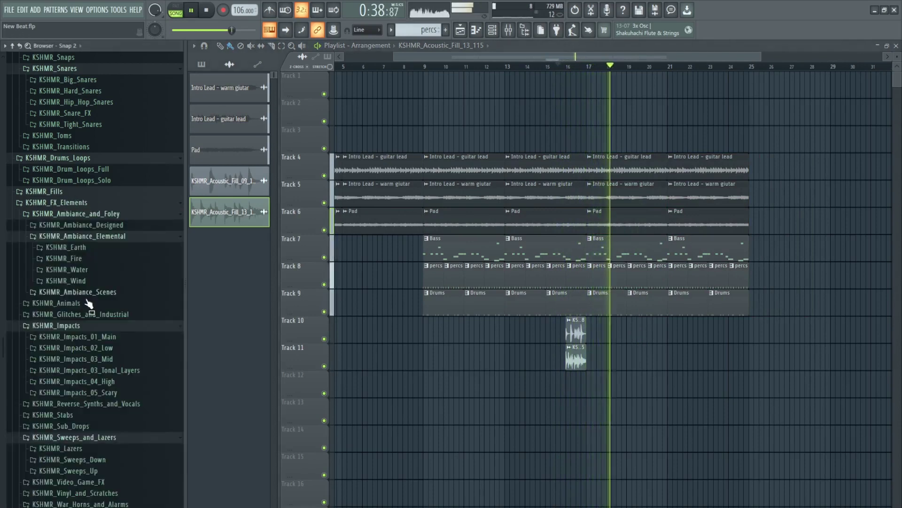
scroll(88, 303, "down", 3)
scroll(107, 306, "down", 1)
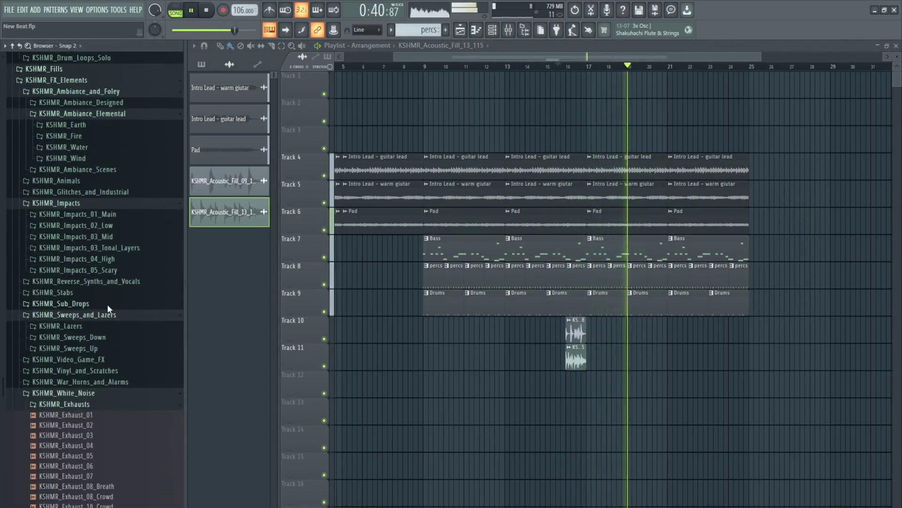
key("space")
scroll(99, 286, "down", 3)
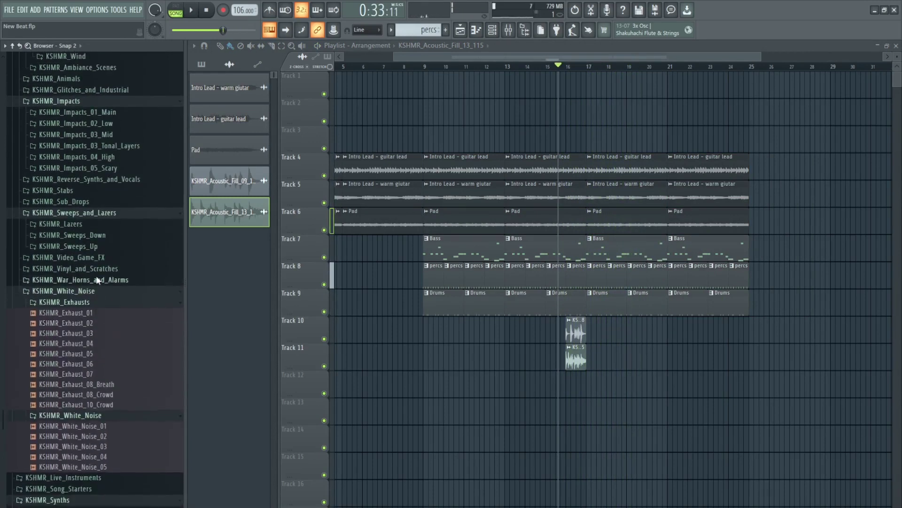
scroll(100, 291, "down", 5)
scroll(100, 327, "down", 2)
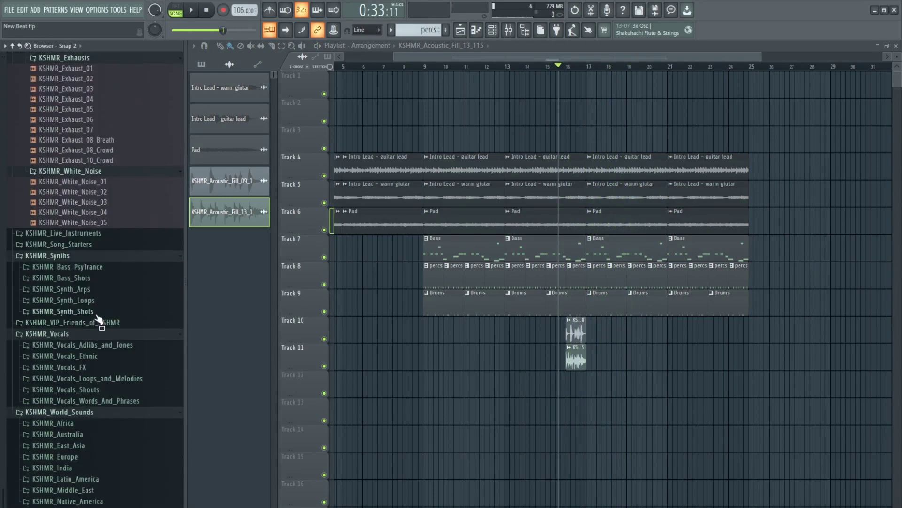
scroll(96, 308, "down", 1)
scroll(92, 301, "up", 7)
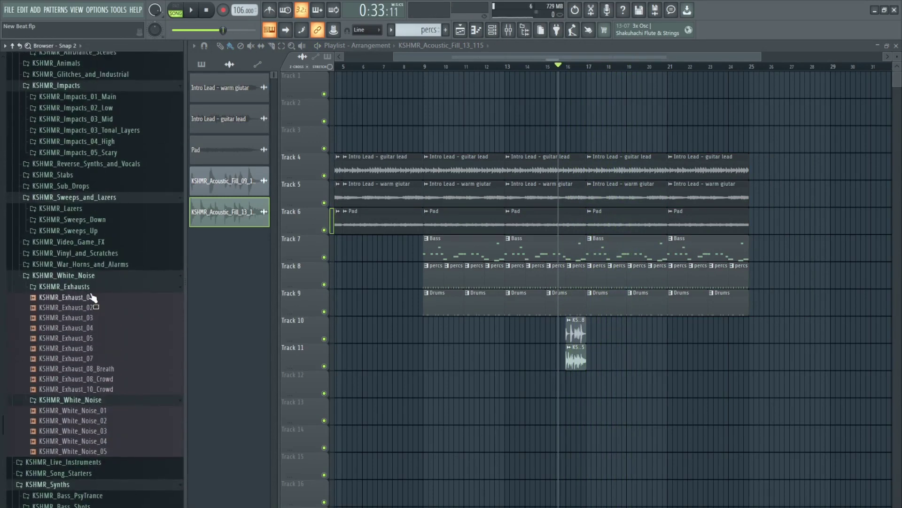
scroll(99, 217, "up", 3)
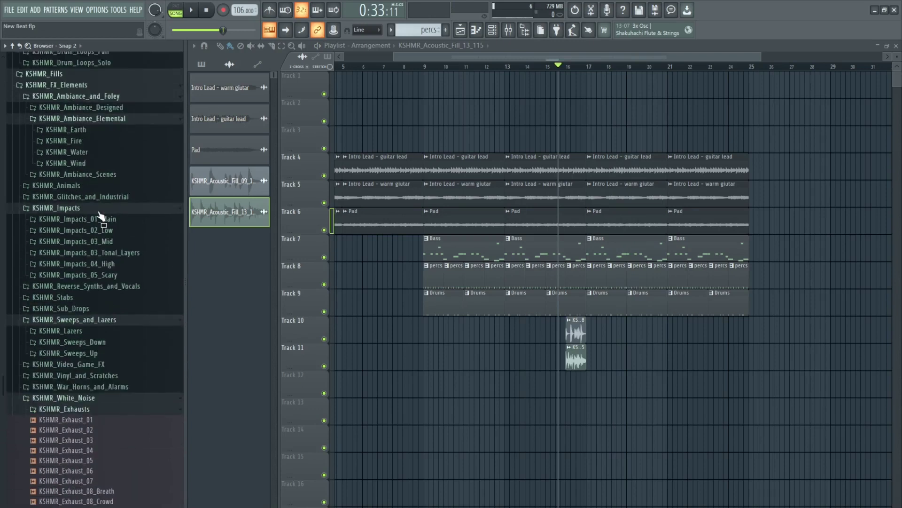
scroll(100, 214, "up", 5)
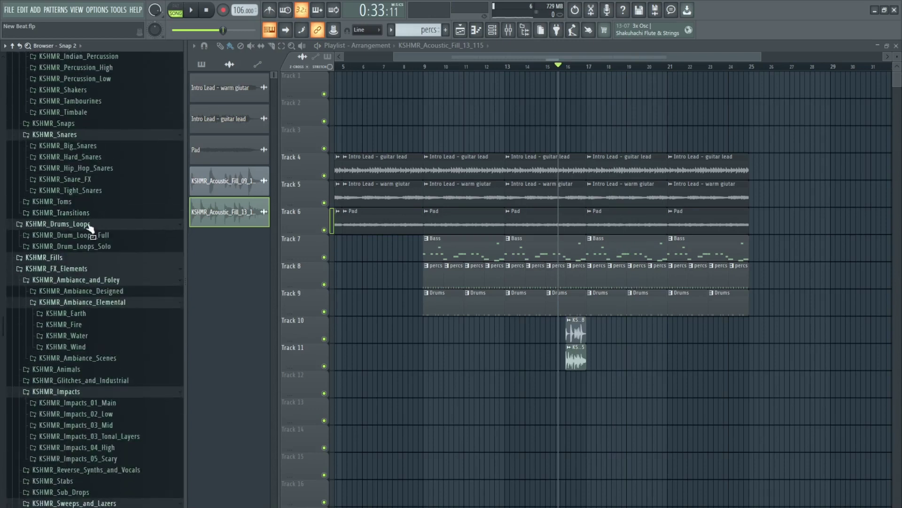
scroll(101, 239, "down", 4)
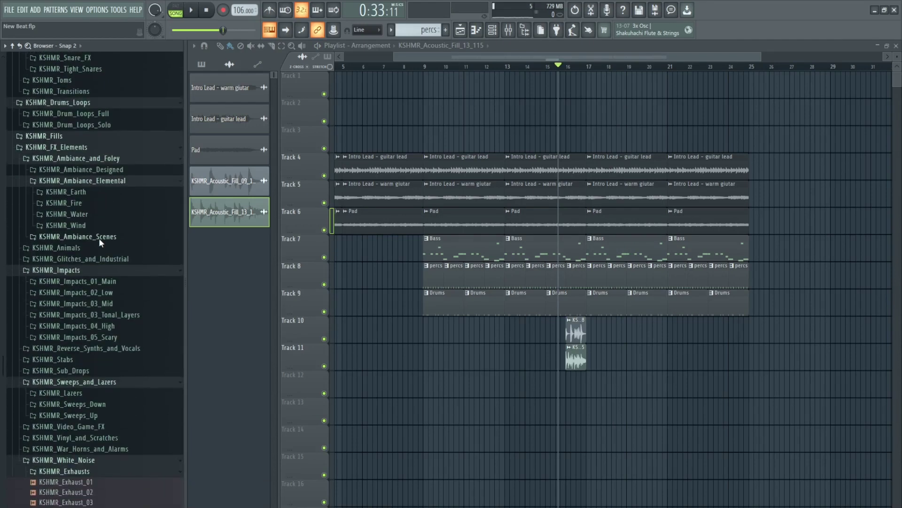
scroll(99, 238, "up", 12)
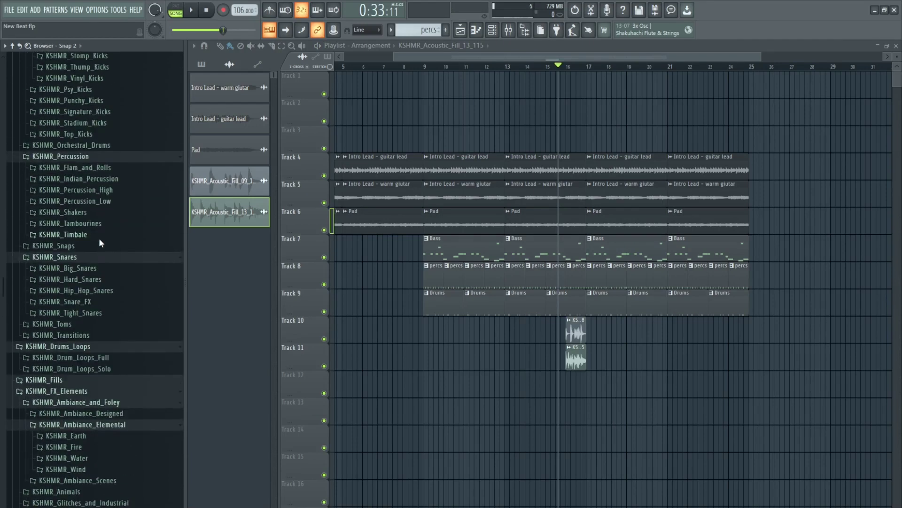
scroll(98, 238, "up", 9)
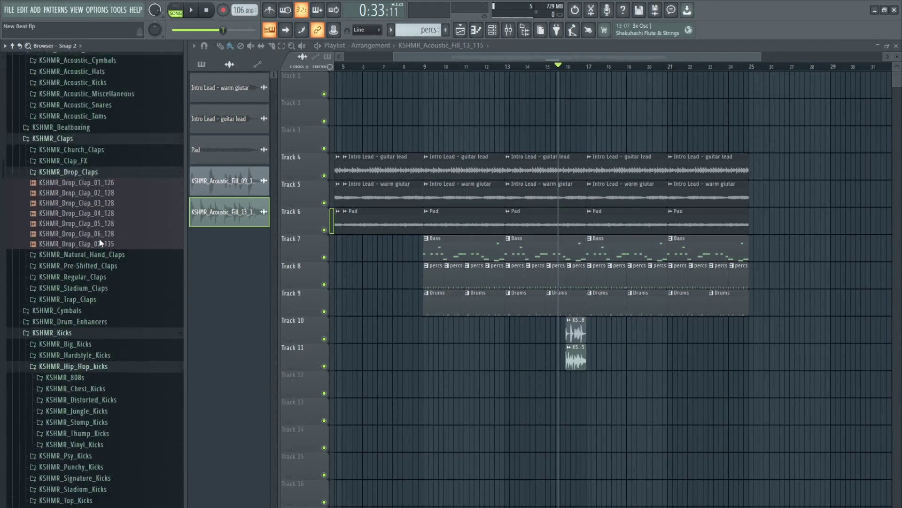
Step: Place KSHMR_Acoustic_Crash_02 from the KSHMR_Crashes folder on Track 12 at bar 17 and lower its channel volume
left_click(120, 184)
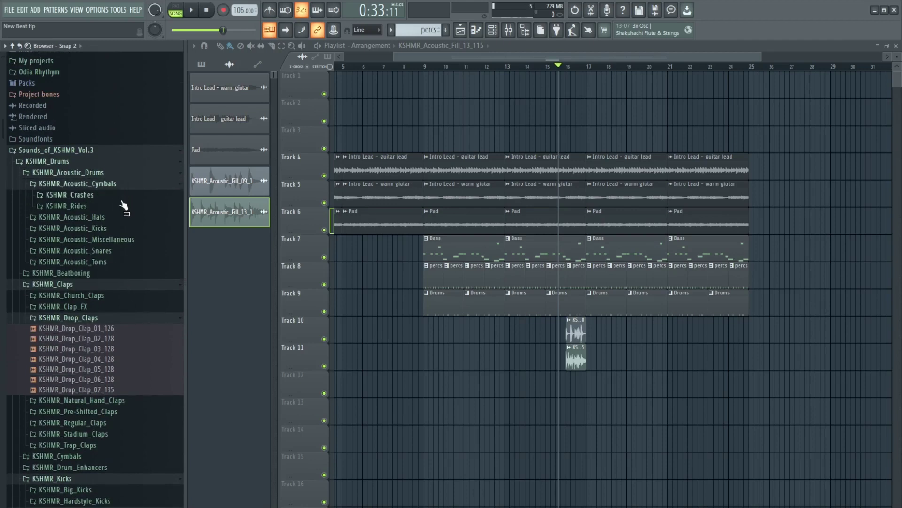
left_click(108, 195)
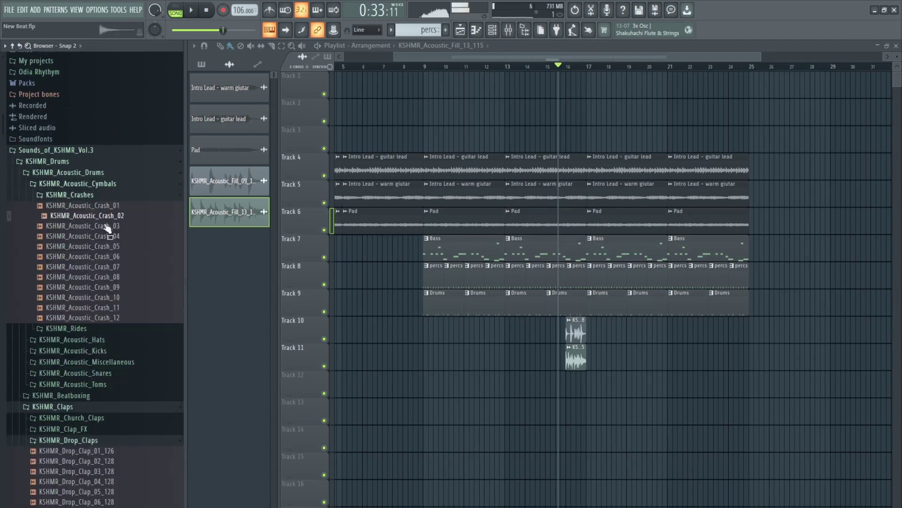
left_click_drag(585, 382, 585, 376)
double_click(587, 376)
key("space")
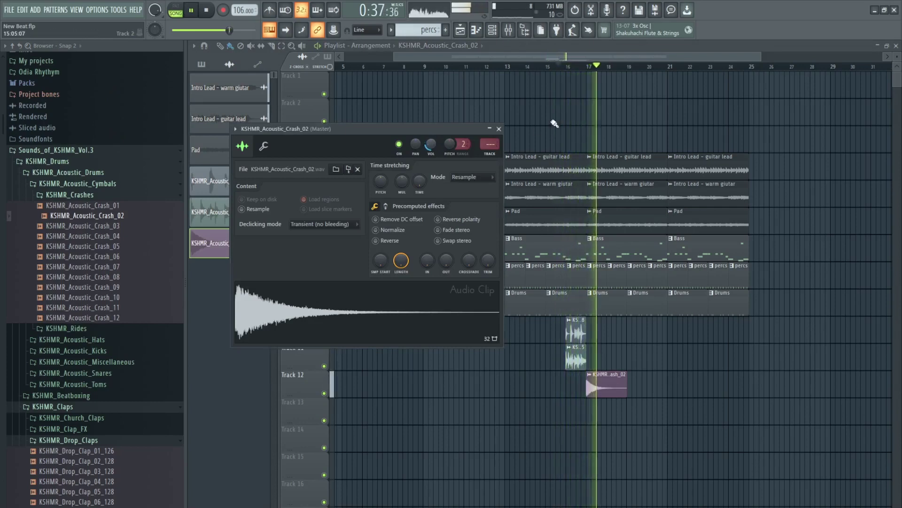
key("Escape")
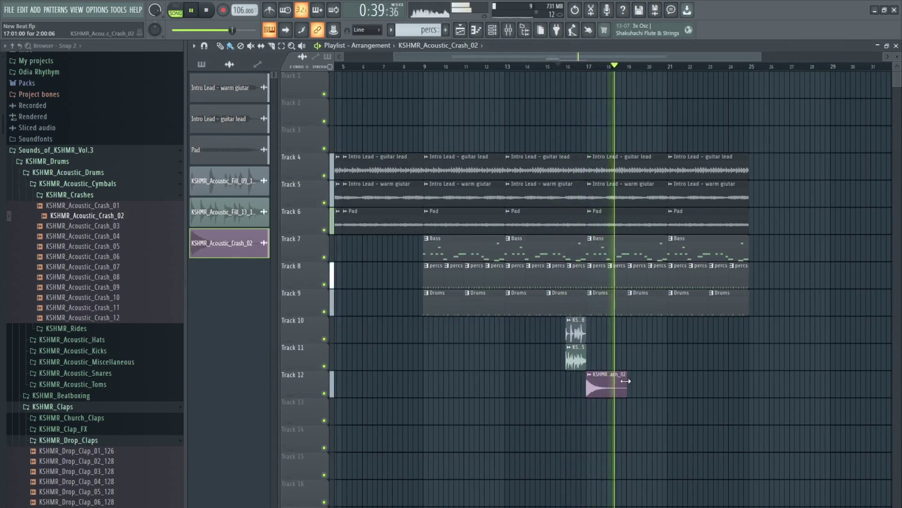
Step: Shorten the crash clip to under two bars and repeat it along Track 12 at bars 19, 21 and 23
left_click(640, 374)
mouse_move(620, 405)
left_mouse_down()
mouse_move(681, 387)
mouse_move(663, 383)
mouse_move(754, 389)
left_mouse_up()
right_click(671, 417)
right_click(720, 393)
right_click(700, 394)
left_click(641, 383)
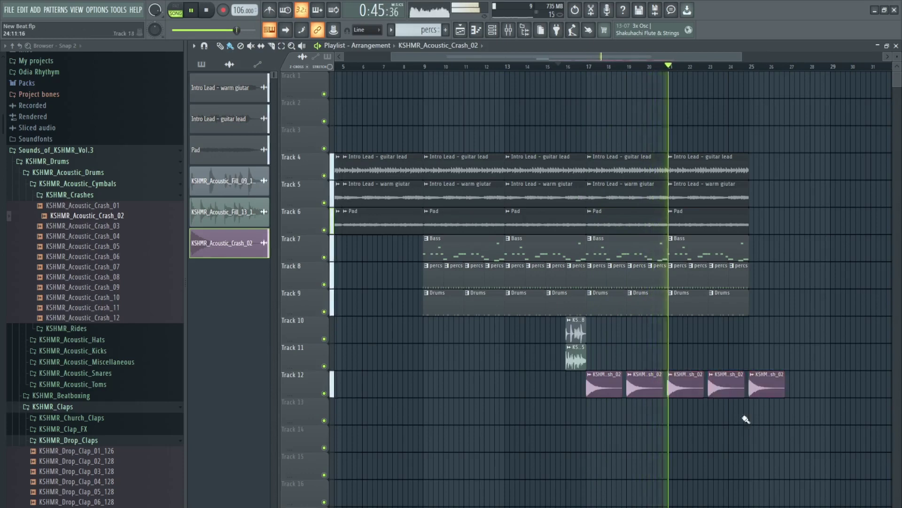
right_click(755, 387)
Step: Add a crash clip on Track 12 at bar 9 and delete the copies at bars 19, 21 and 23
key("space")
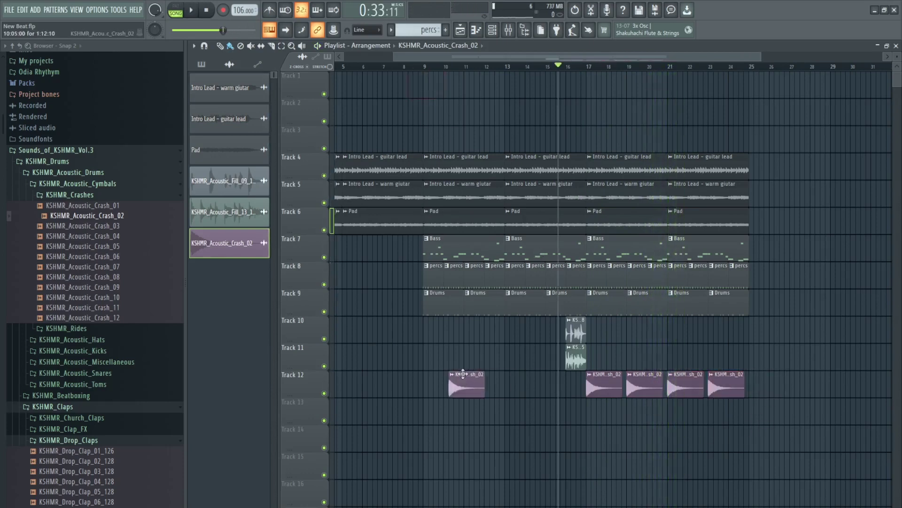
key("space")
right_click(656, 394)
right_click(686, 391)
right_click(726, 389)
key("space")
Step: Copy both acoustic fill clips from bar 16 to bar 8 on Tracks 10 and 11 and play the arrangement
left_click_drag(561, 325, 412, 350)
key("space")
left_click(441, 348)
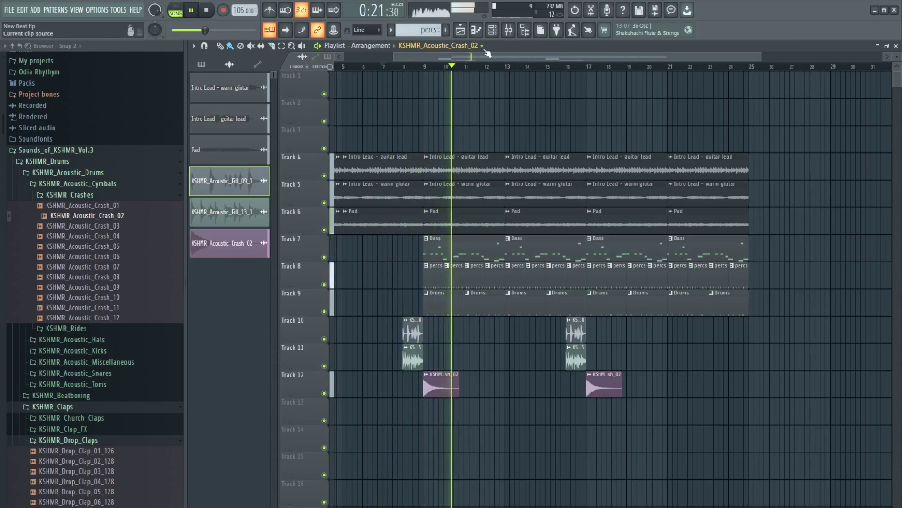
Step: Hide the browser and delete the guitar lead clips at bars 17 and 21 on Track 4
scroll(487, 53, "left", 4)
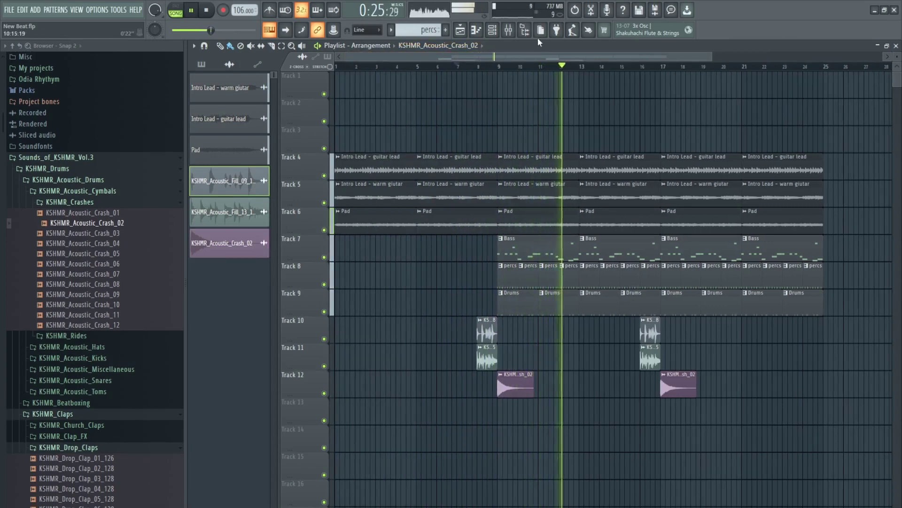
left_click(525, 30)
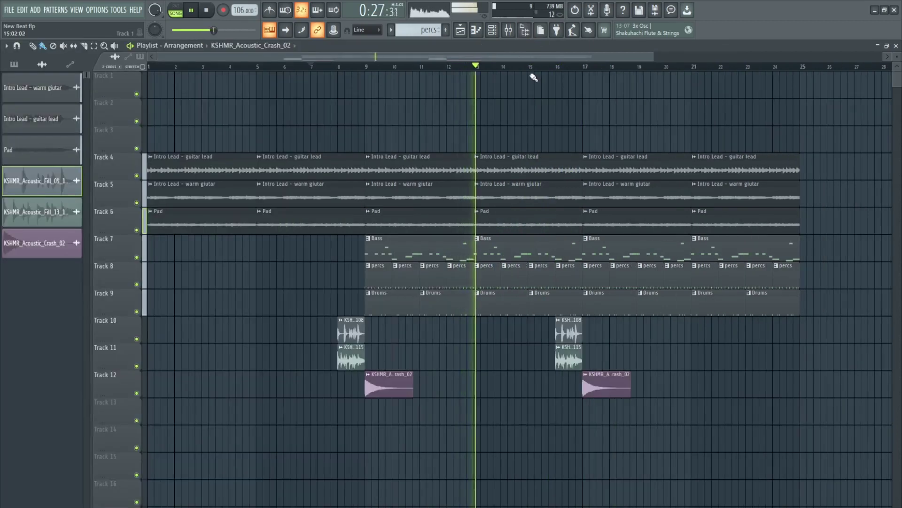
scroll(533, 71, "down", 2)
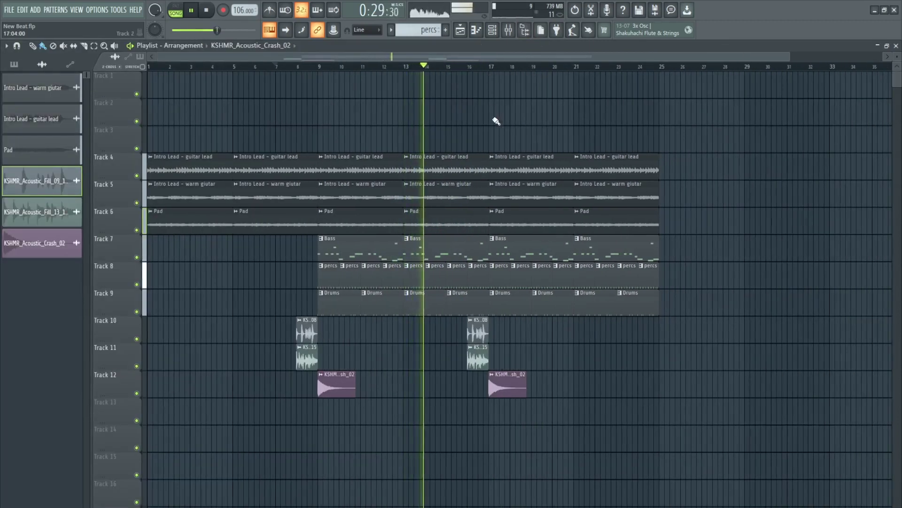
scroll(470, 70, "up", 2)
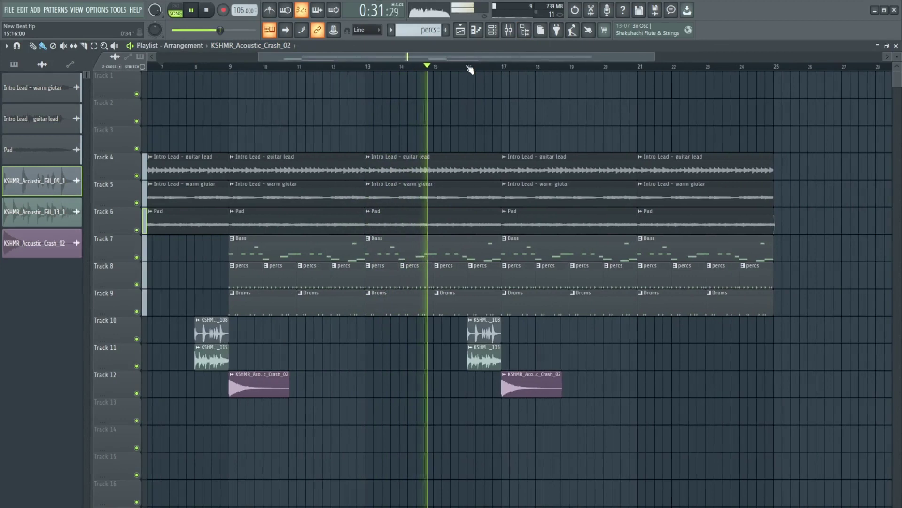
right_click(534, 159)
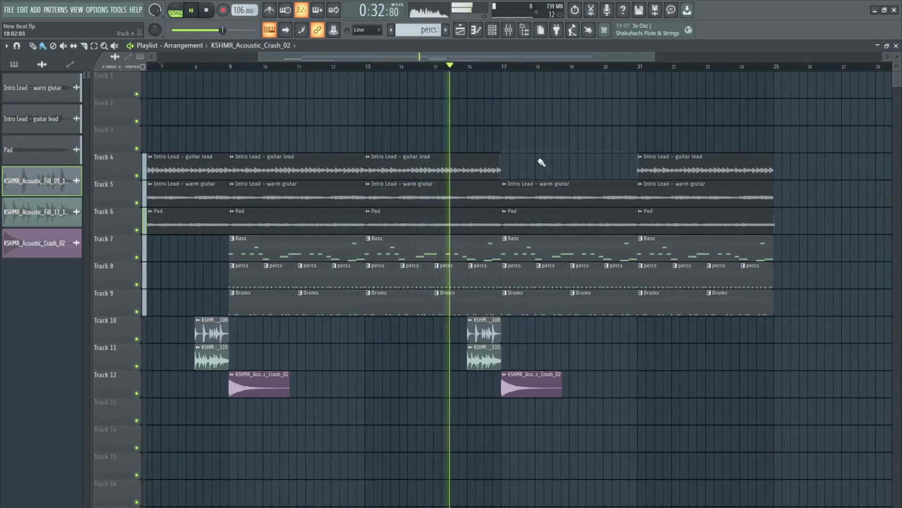
right_click(665, 169)
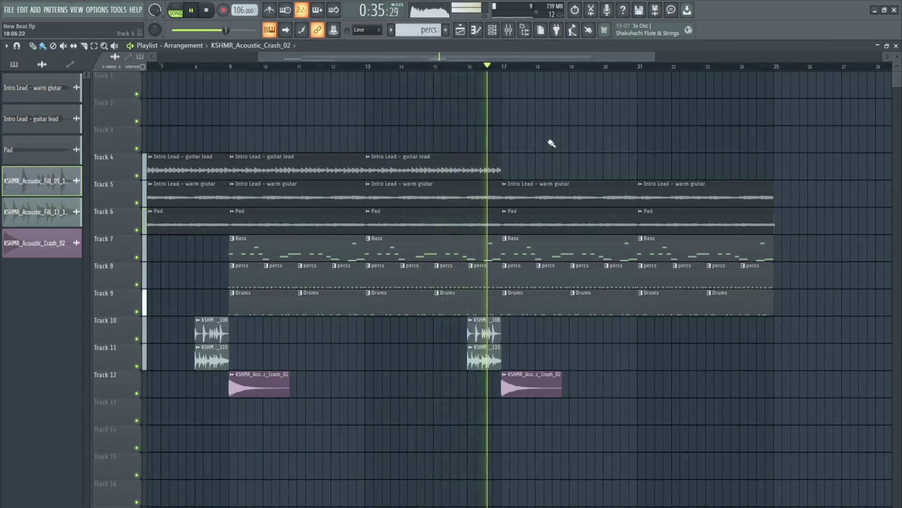
Step: Play the arrangement through to its end, stop playback and select the timeline from bar 1 to about bar 26
scroll(463, 75, "down", 2)
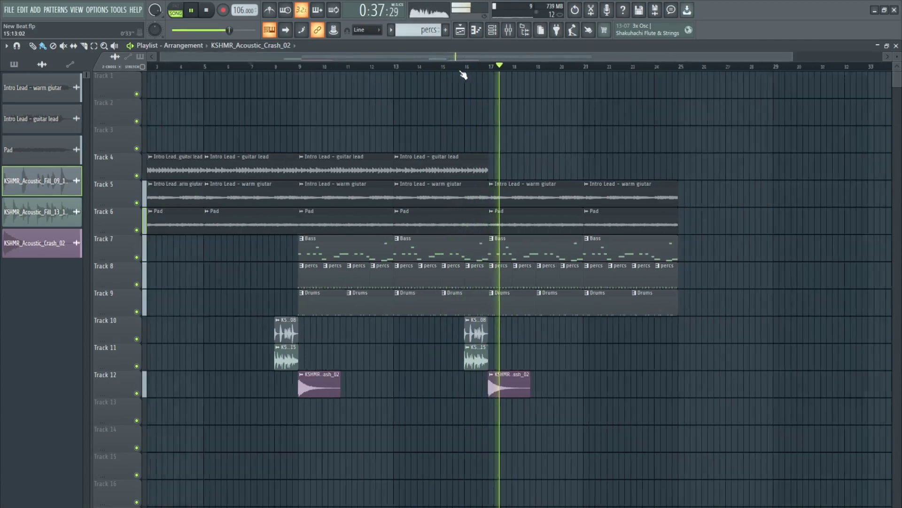
scroll(464, 75, "down", 1)
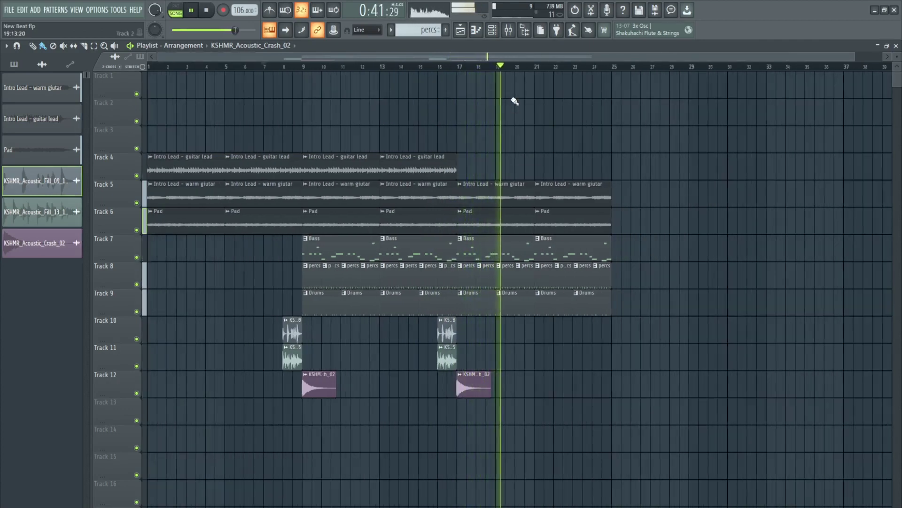
scroll(277, 69, "down", 1)
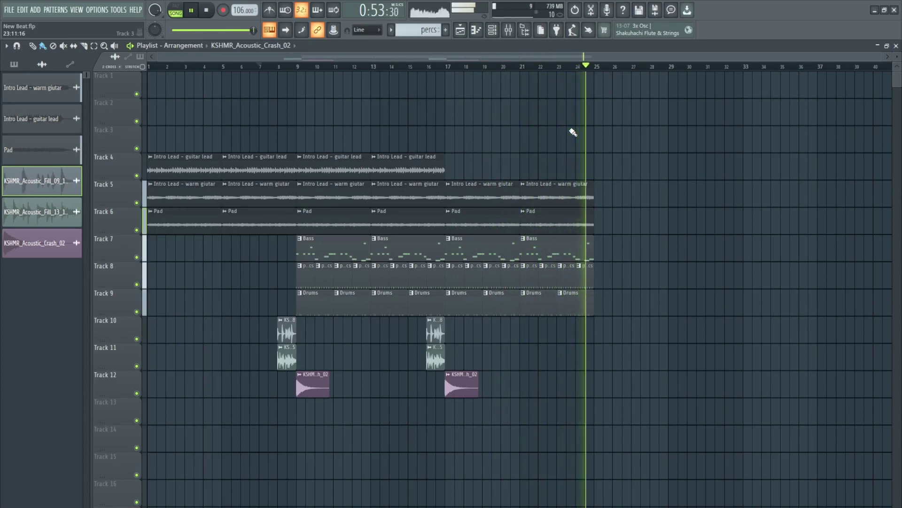
key("space")
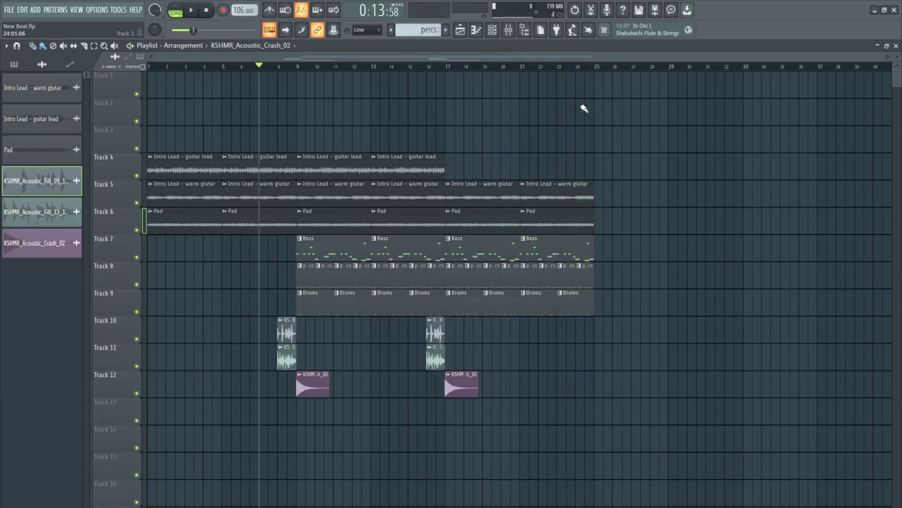
left_click_drag(619, 67, 147, 66)
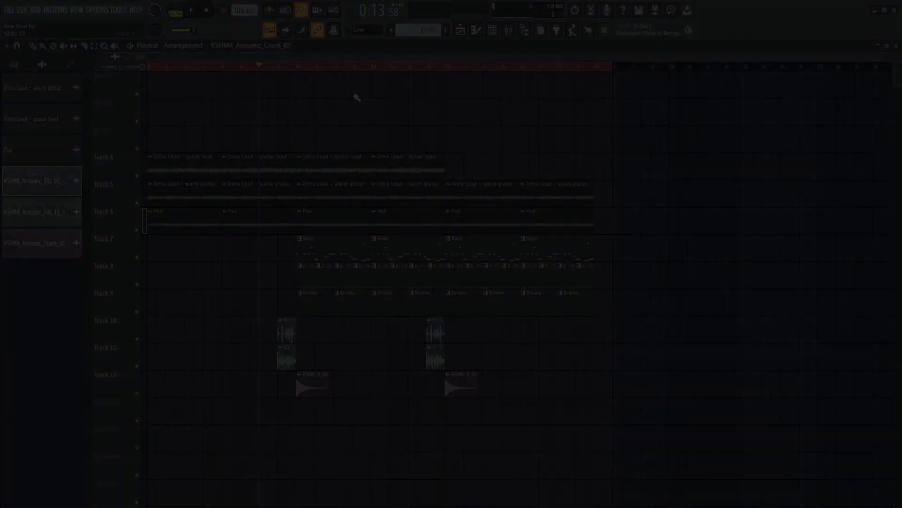